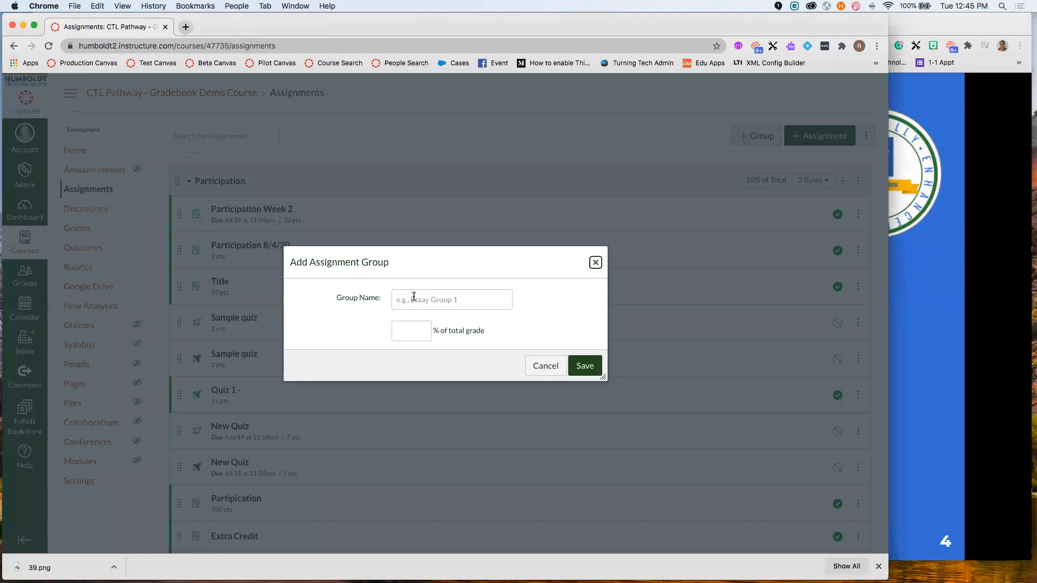
- Cancel the Add Assignment Group form and return to the course Assignments page
click(596, 264)
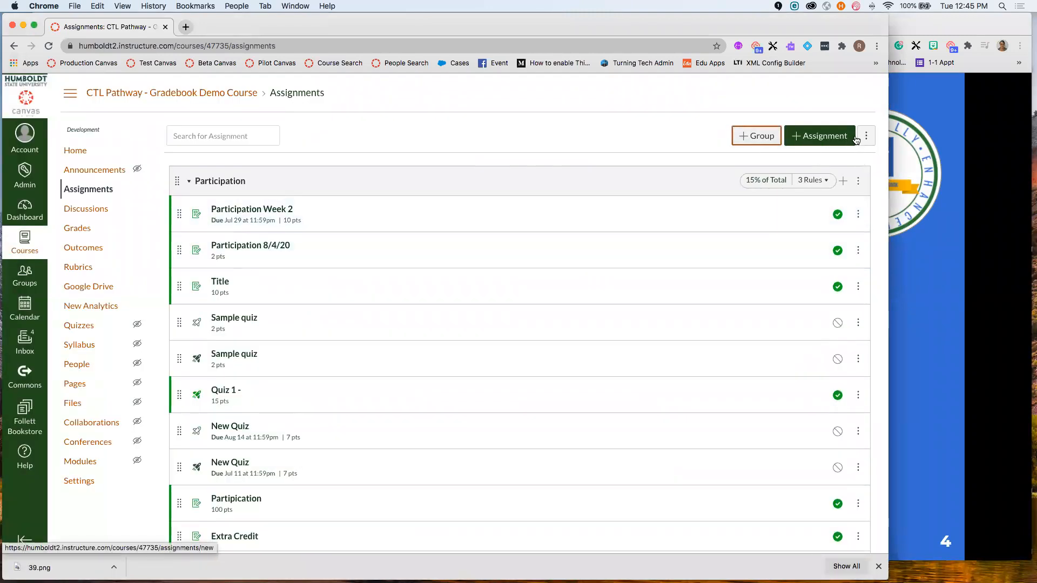
click(935, 288)
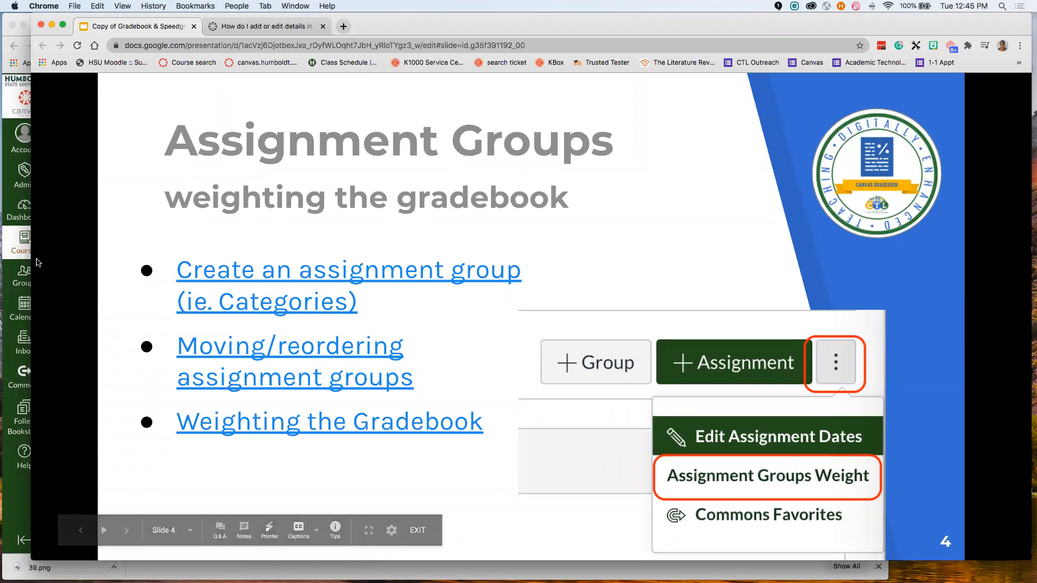
click(8, 165)
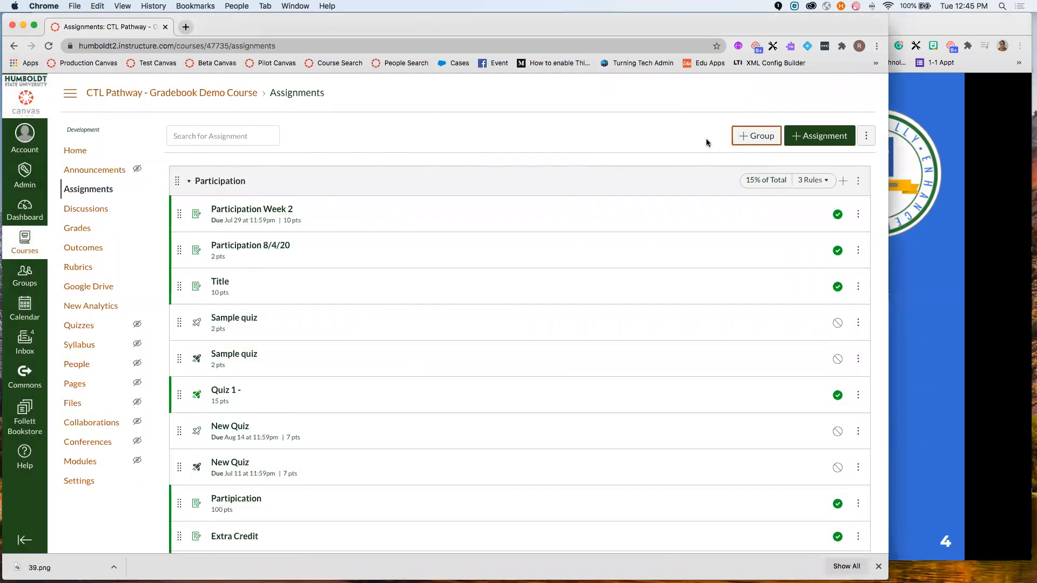
click(865, 137)
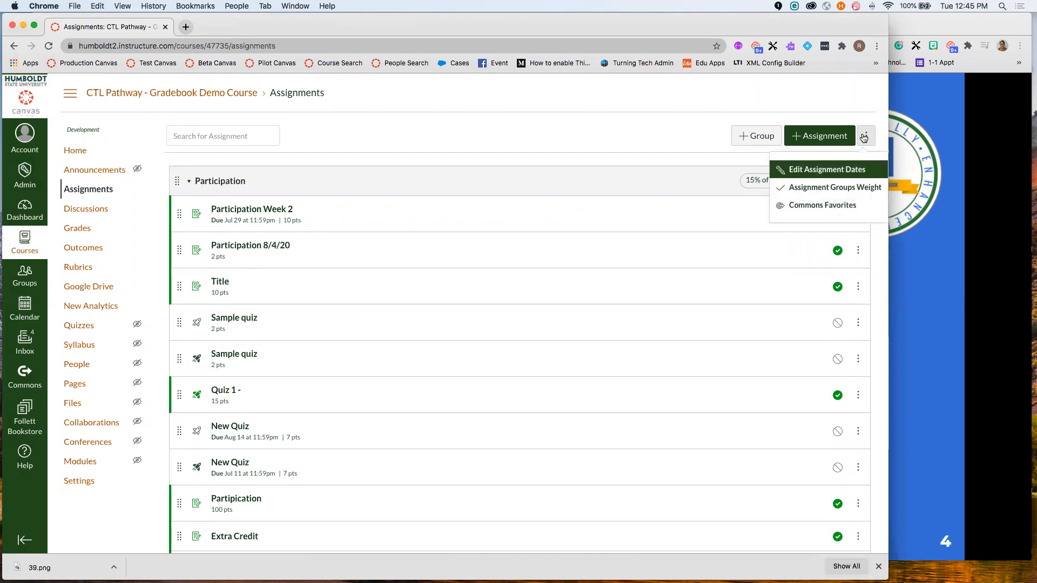
- Uncheck 'Weight final grade based on assignment groups' in Assignment Groups Weight and save
click(864, 189)
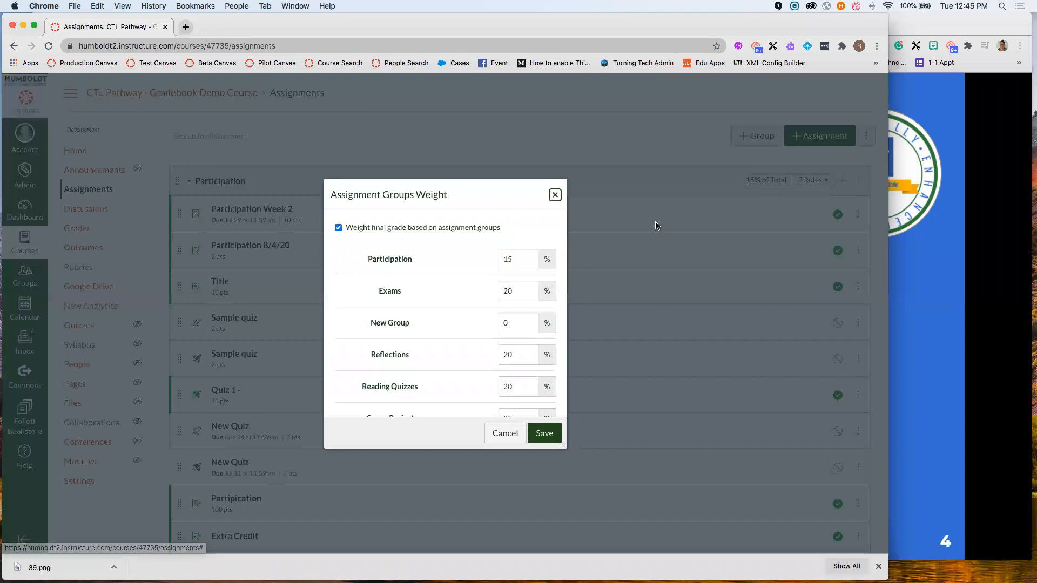
click(339, 229)
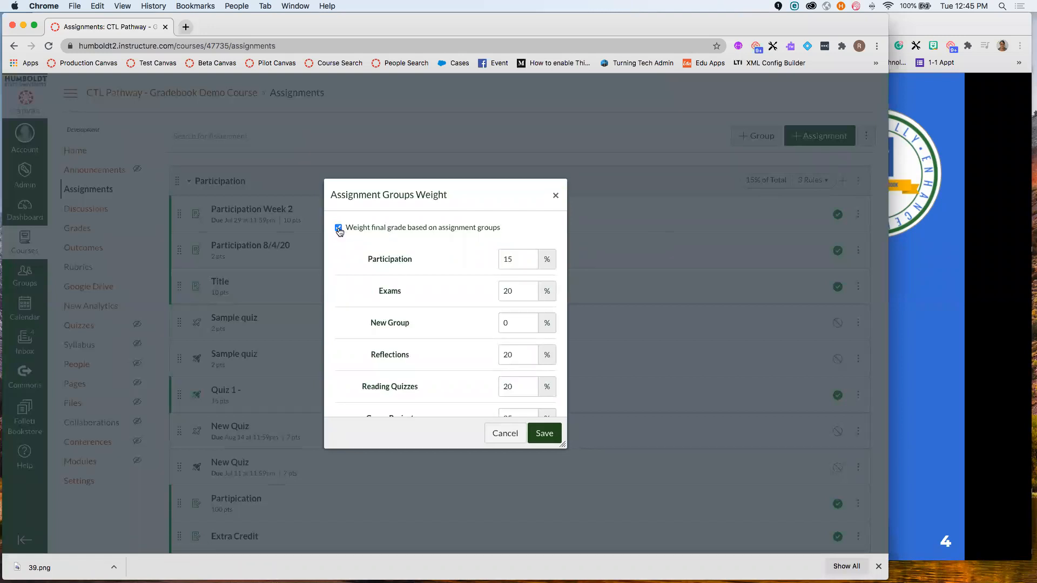
click(339, 230)
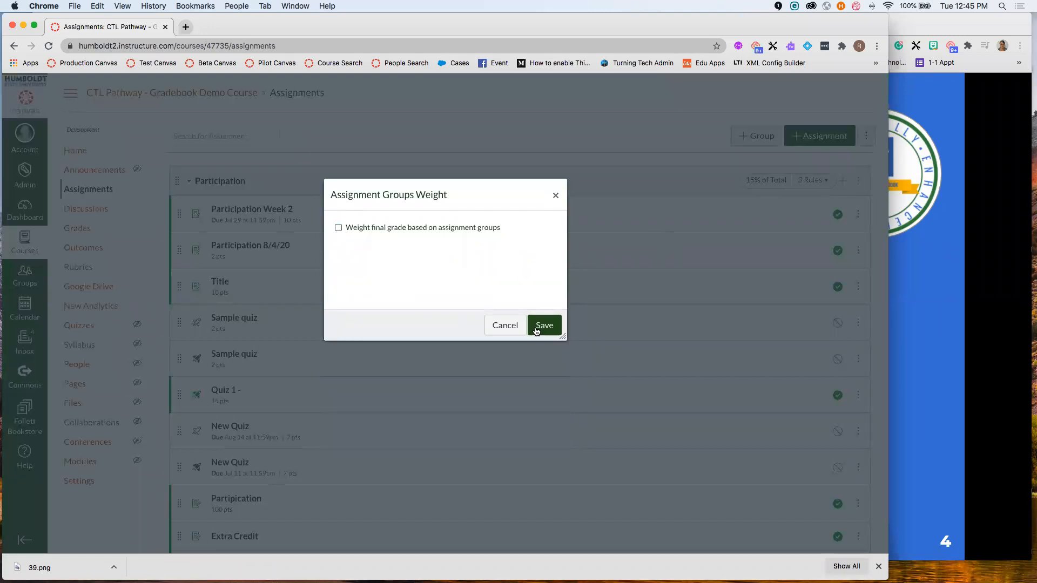
click(559, 327)
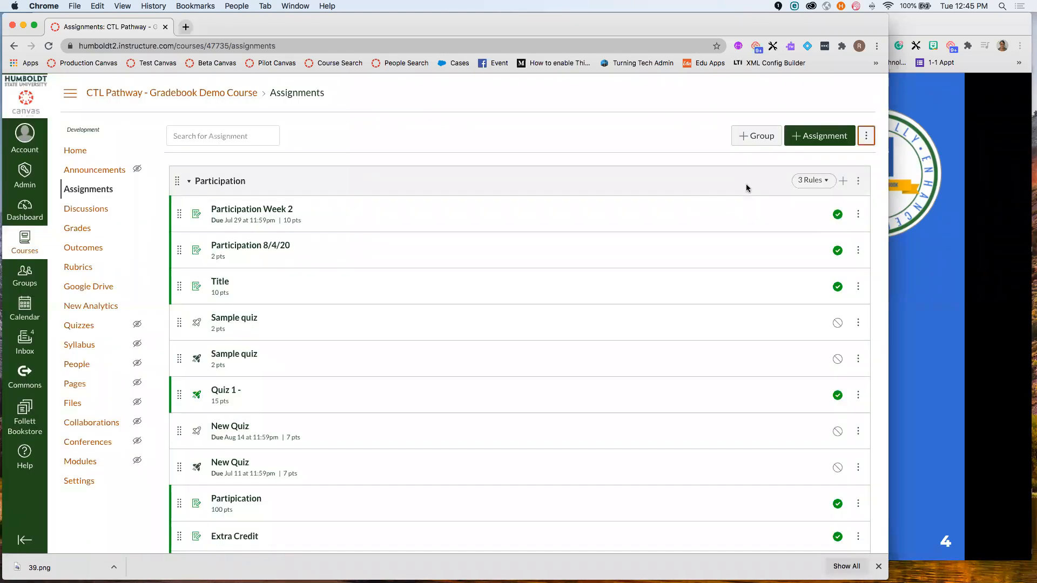
- Review the assignment groups list, now without percentage-of-total weights
scroll(746, 187, down, 3)
scroll(747, 188, down, 7)
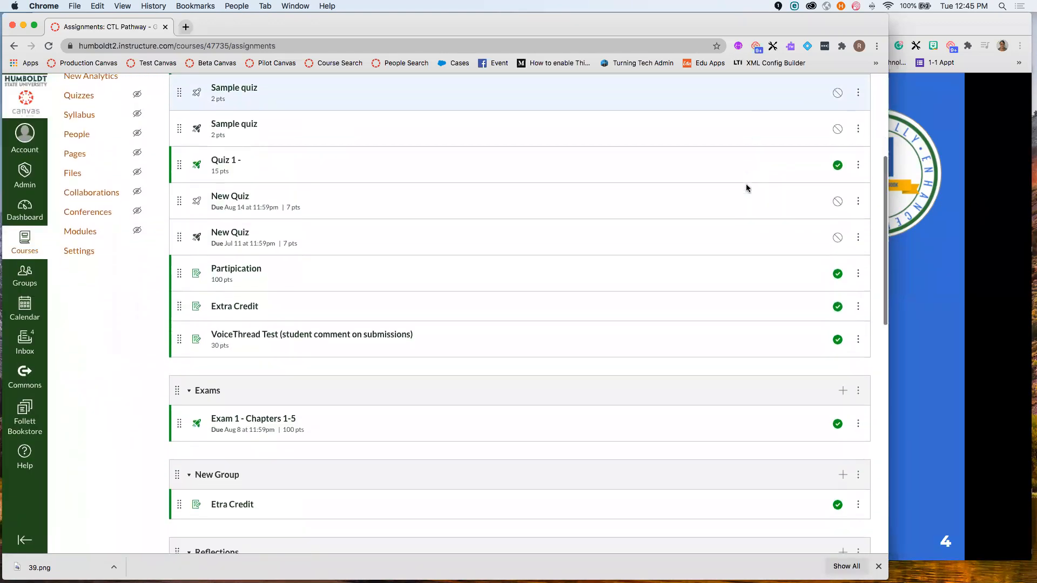
scroll(746, 187, down, 8)
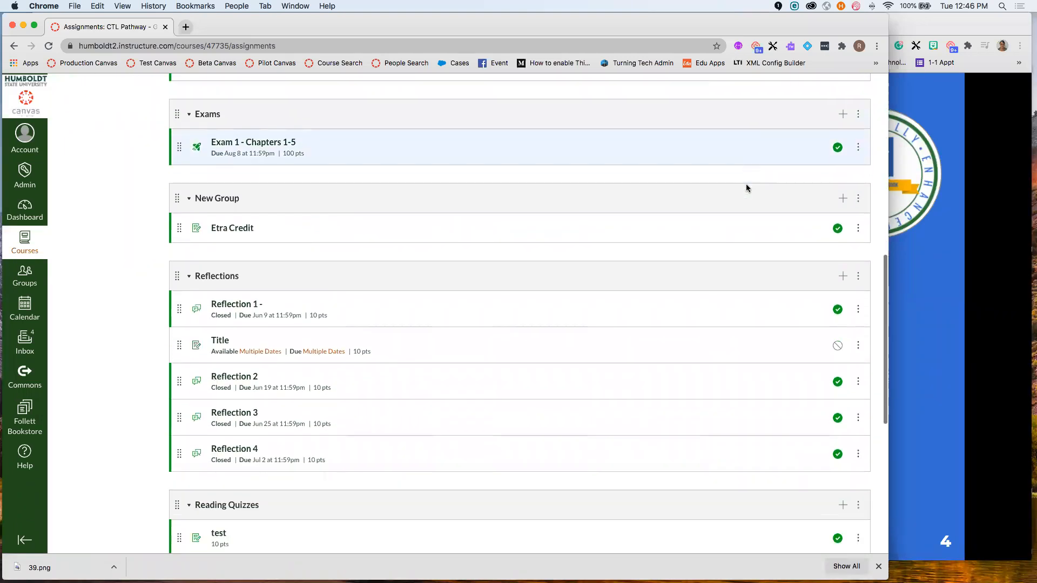
scroll(648, 271, up, 1)
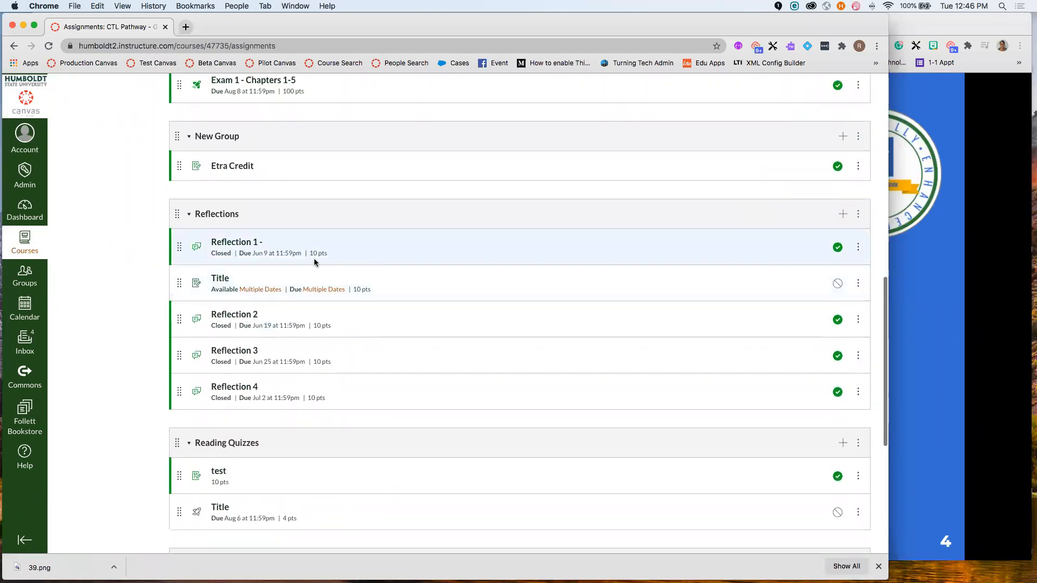
scroll(377, 349, up, 4)
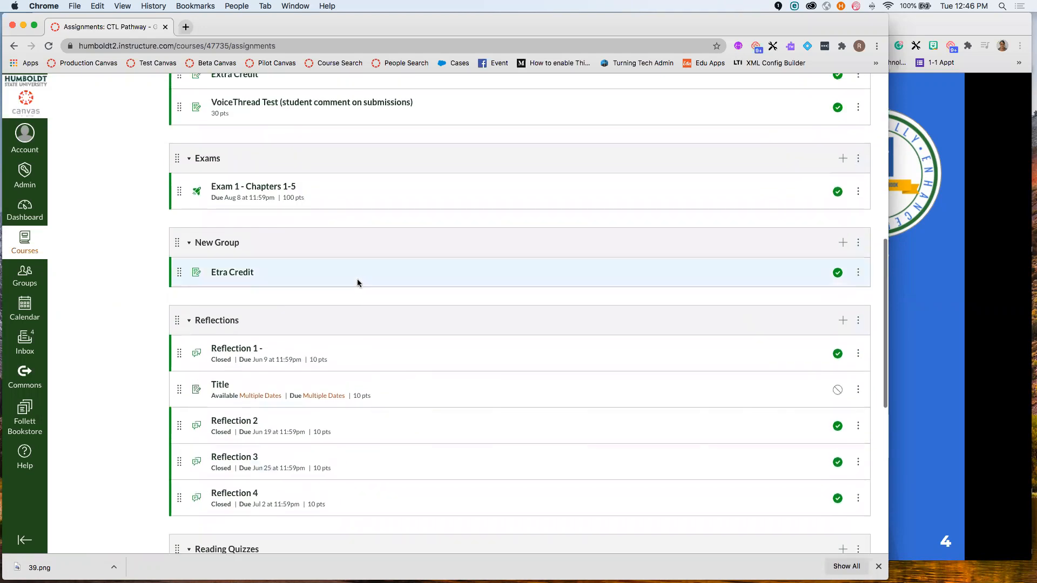
scroll(358, 281, up, 4)
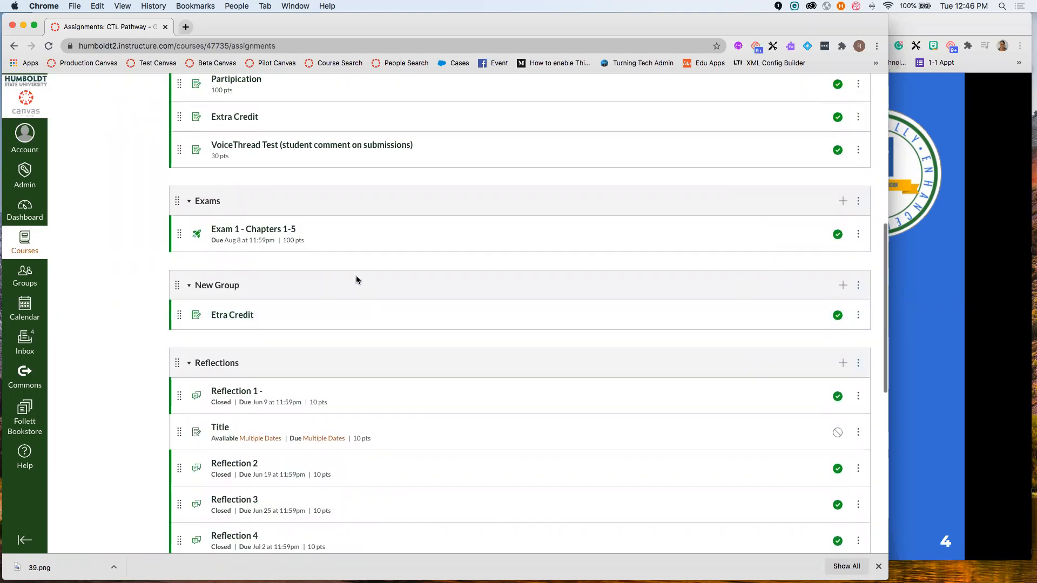
scroll(305, 314, up, 10)
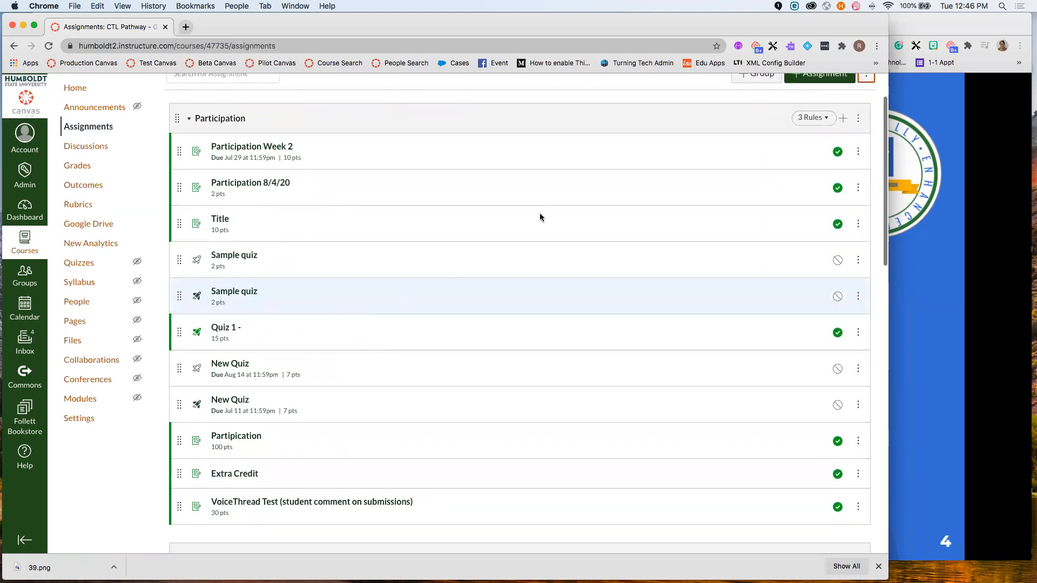
scroll(576, 203, up, 2)
click(861, 125)
- Re-enable group weighting: Participation 15%, Exams 20%, Reflections 20%, Reading Quizzes 20%, Group Project 25%
click(832, 172)
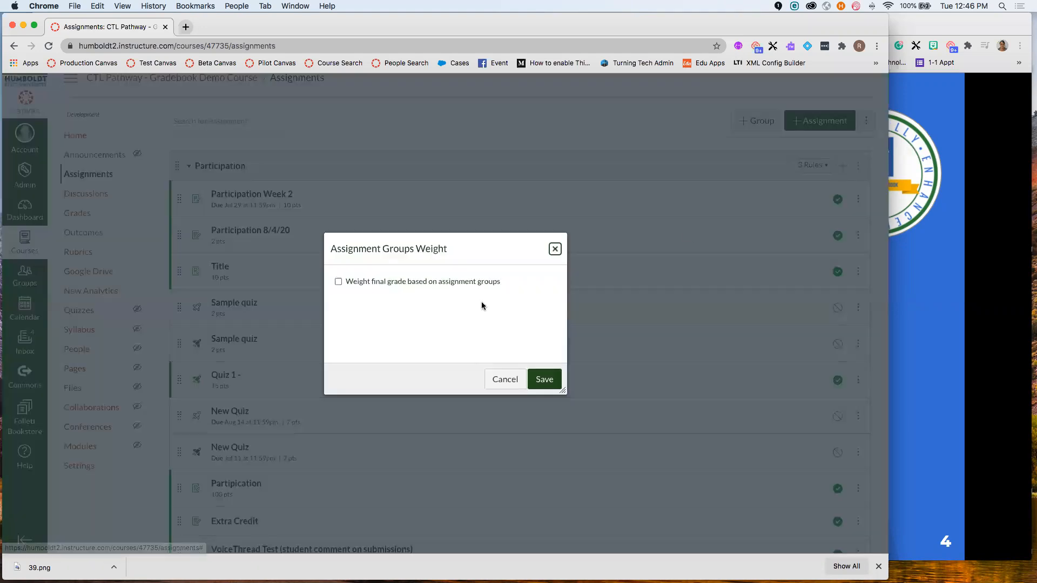
click(339, 283)
scroll(536, 316, down, 2)
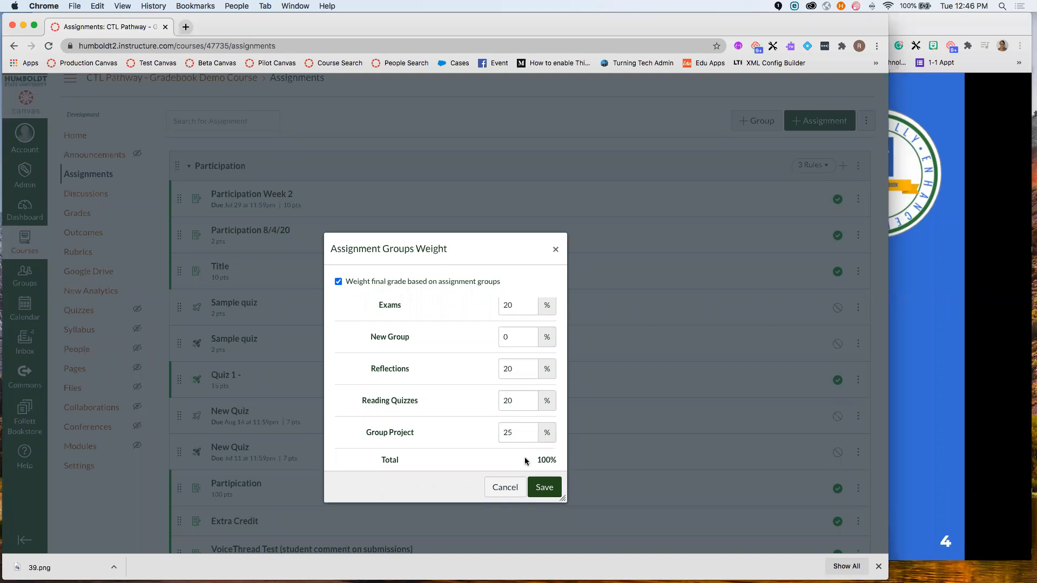
scroll(525, 459, up, 2)
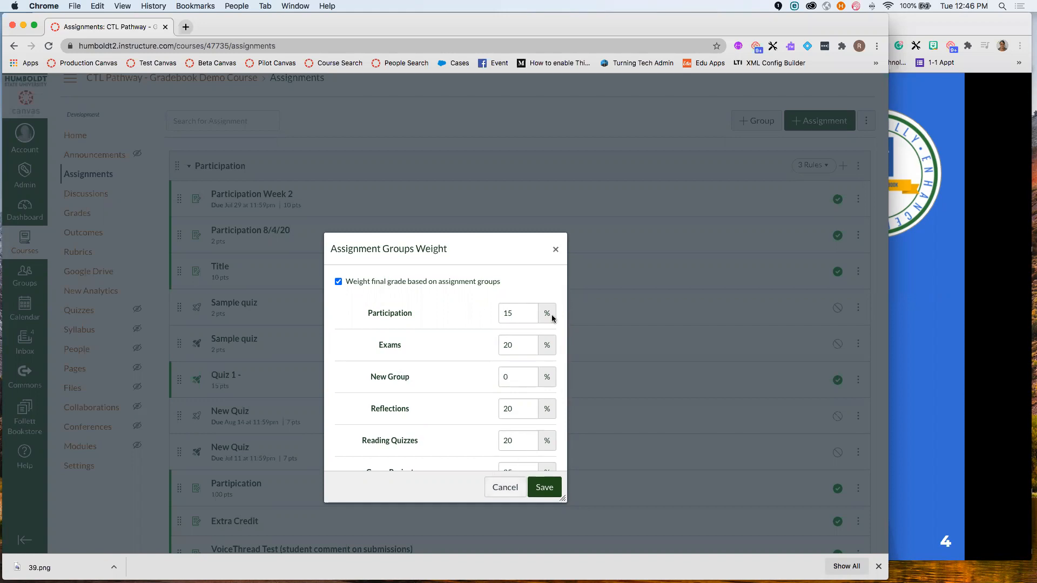
click(545, 487)
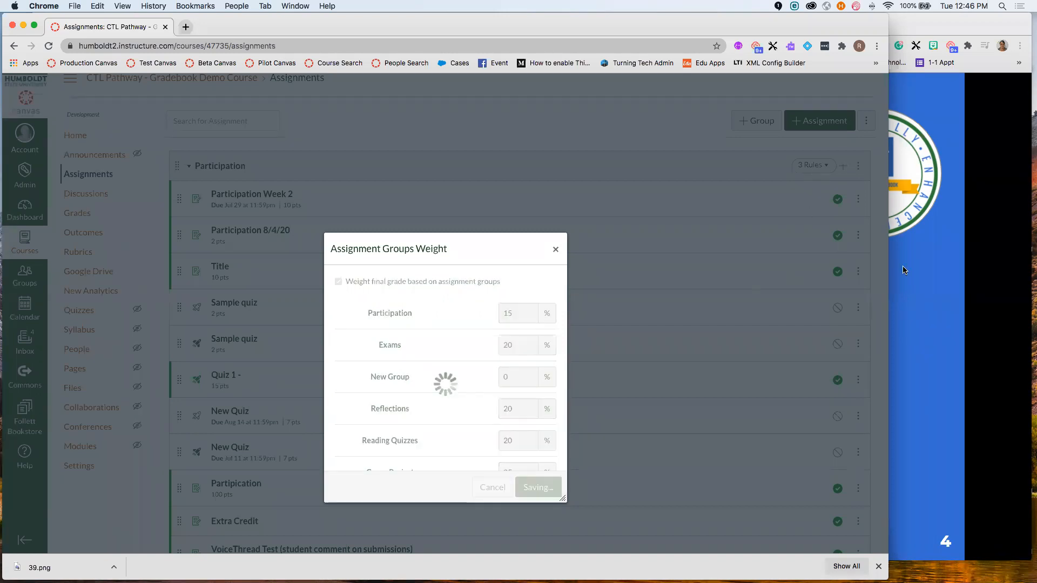
scroll(241, 275, down, 3)
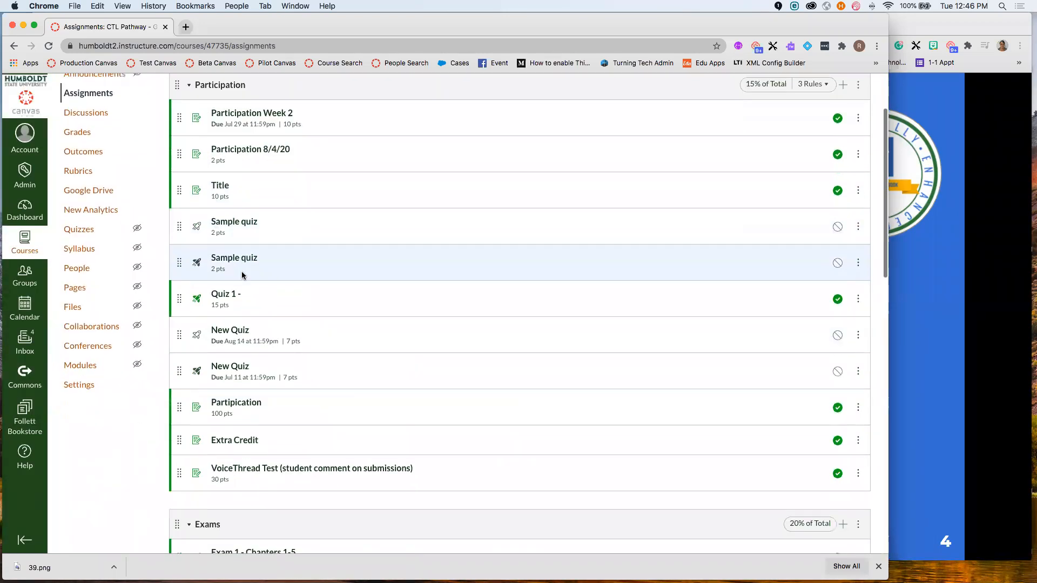
scroll(271, 411, down, 5)
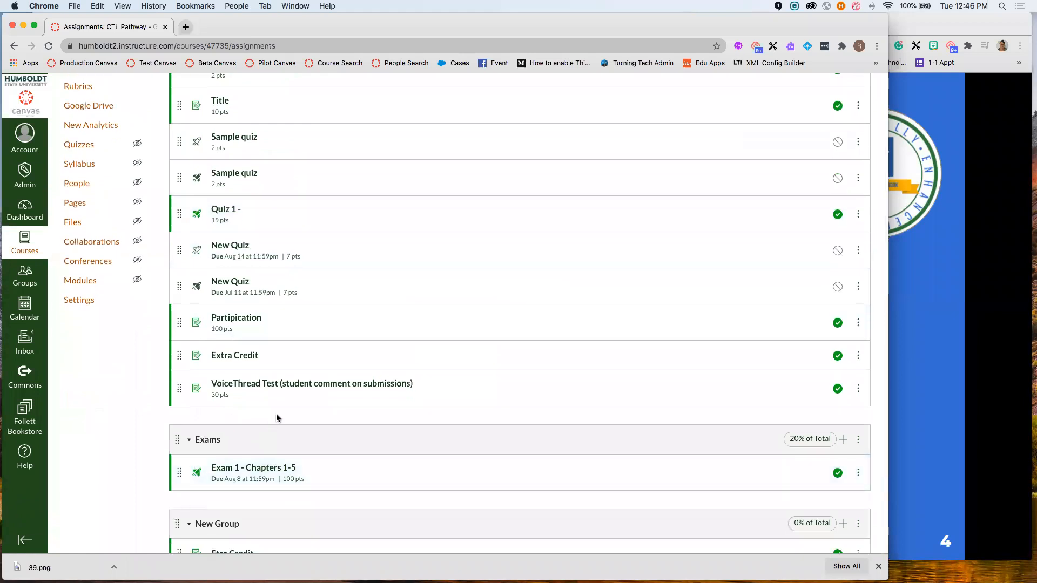
- Move Etra Credit into the Exams group, delete the empty New Group, and return to the slides
drag(177, 392, 171, 338)
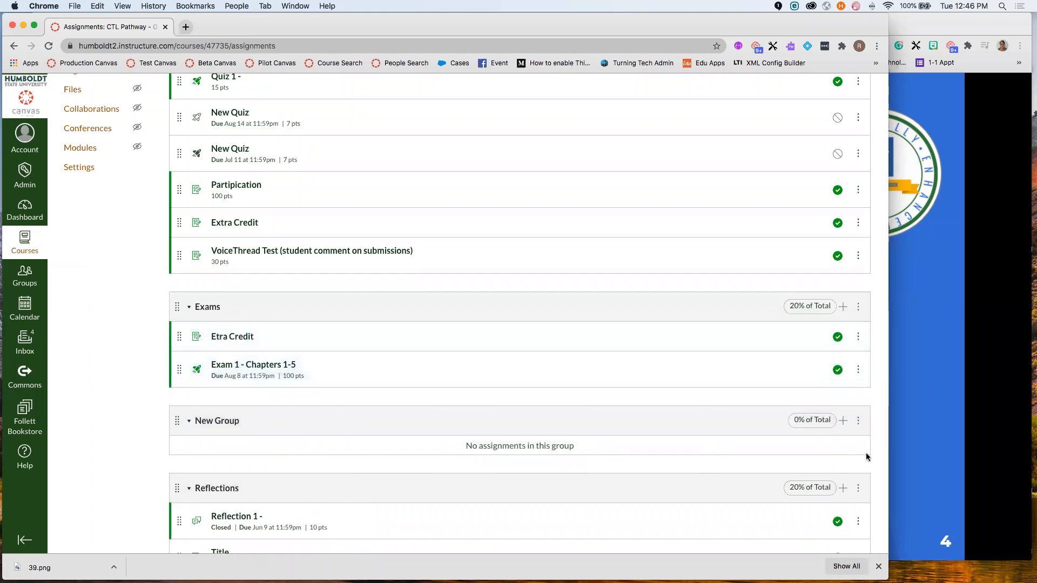
click(861, 423)
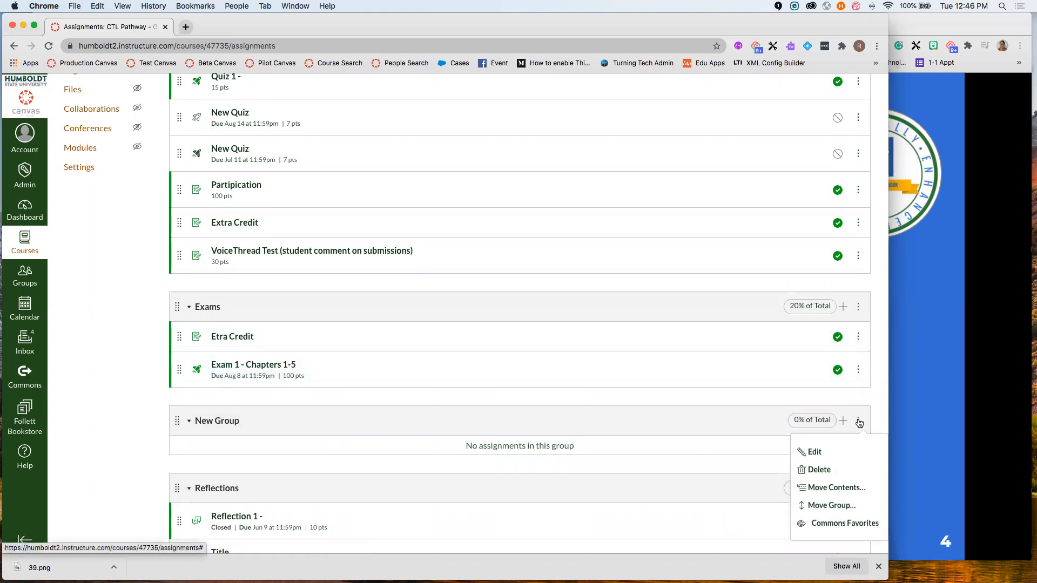
click(820, 469)
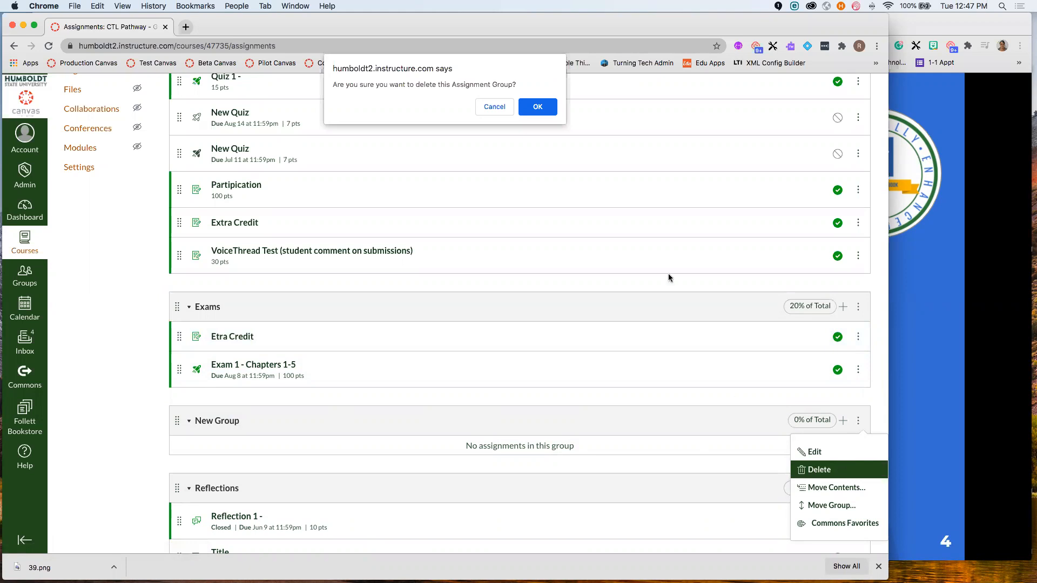
click(538, 108)
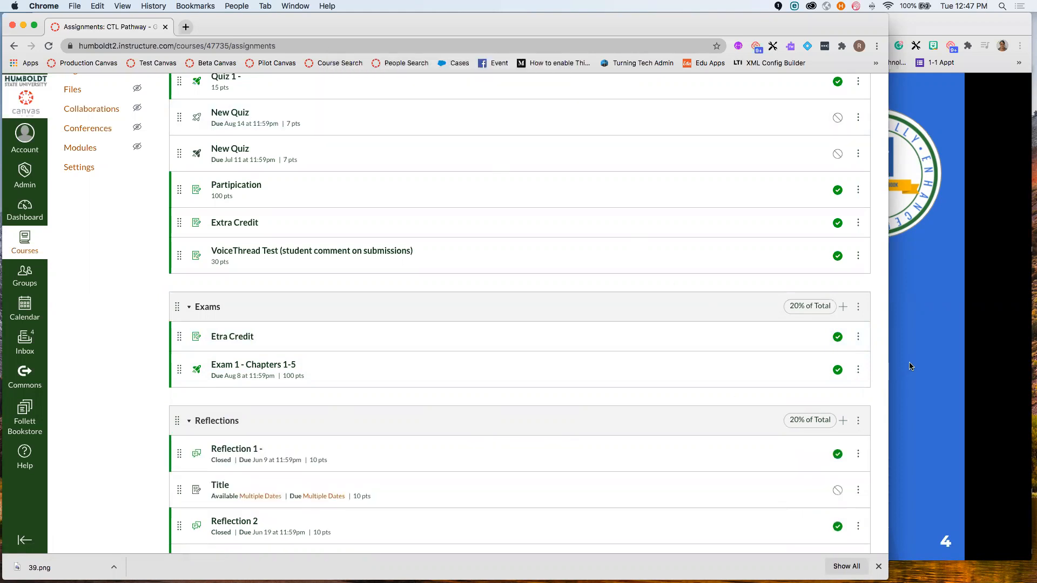
scroll(615, 401, up, 6)
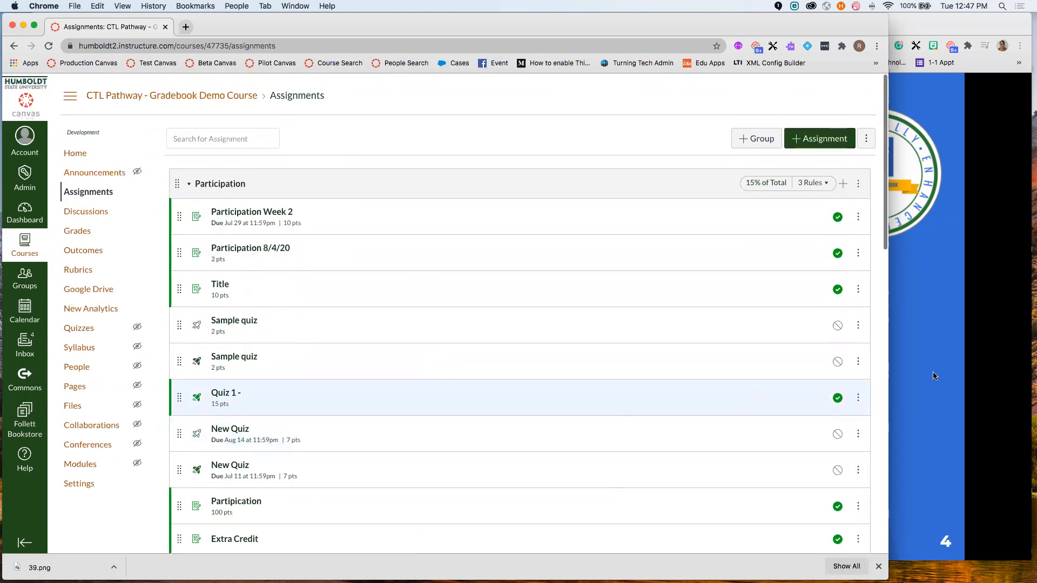
click(927, 359)
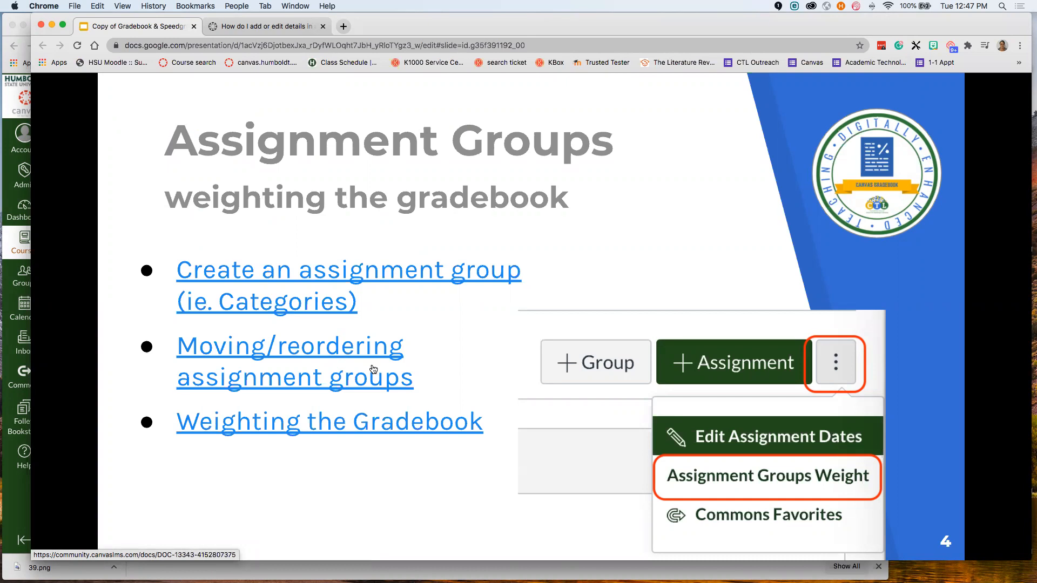
- Advance to the 'Grading & Assignment Tool Tips' slide, then switch back to Canvas Assignments
key(Right)
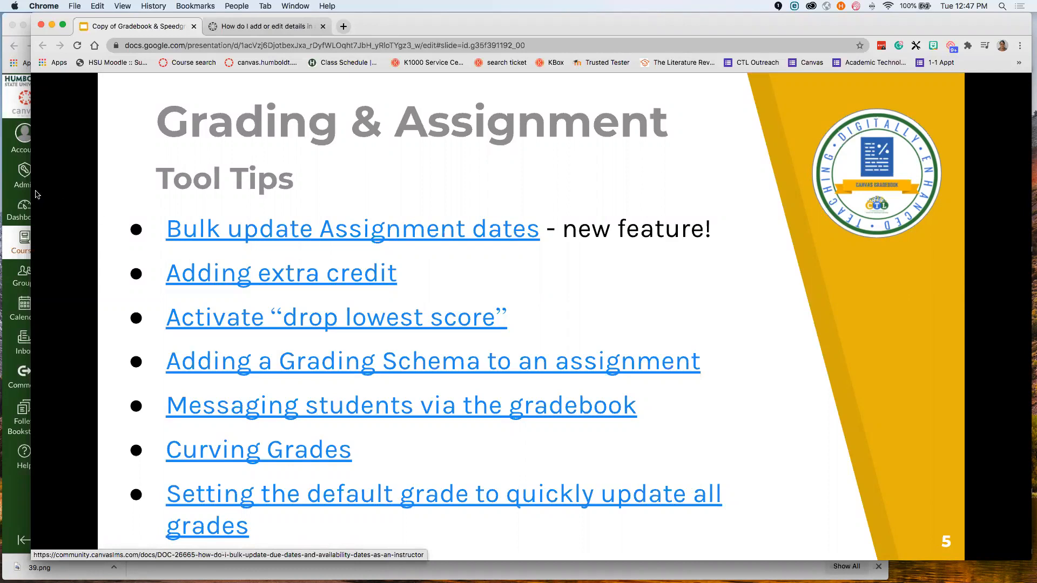
click(7, 189)
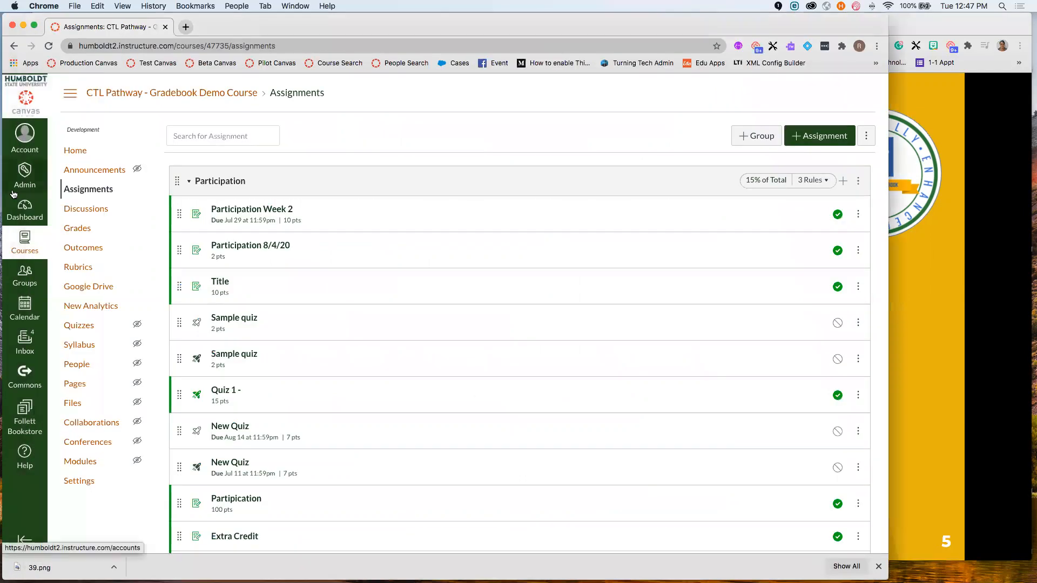
- Open Edit Assignment Dates and browse each assignment's due, available-from and until dates
click(866, 138)
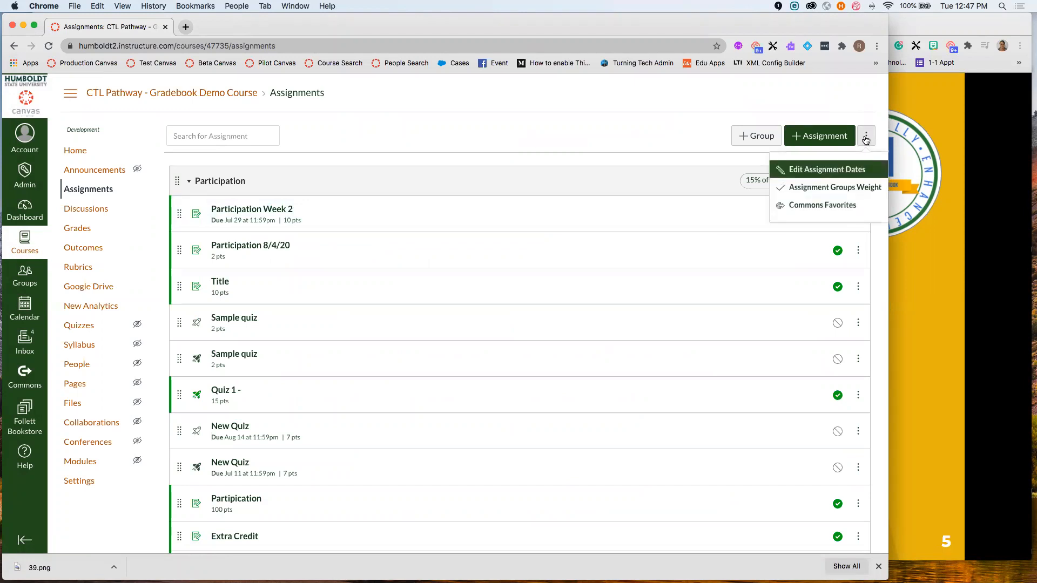
click(849, 169)
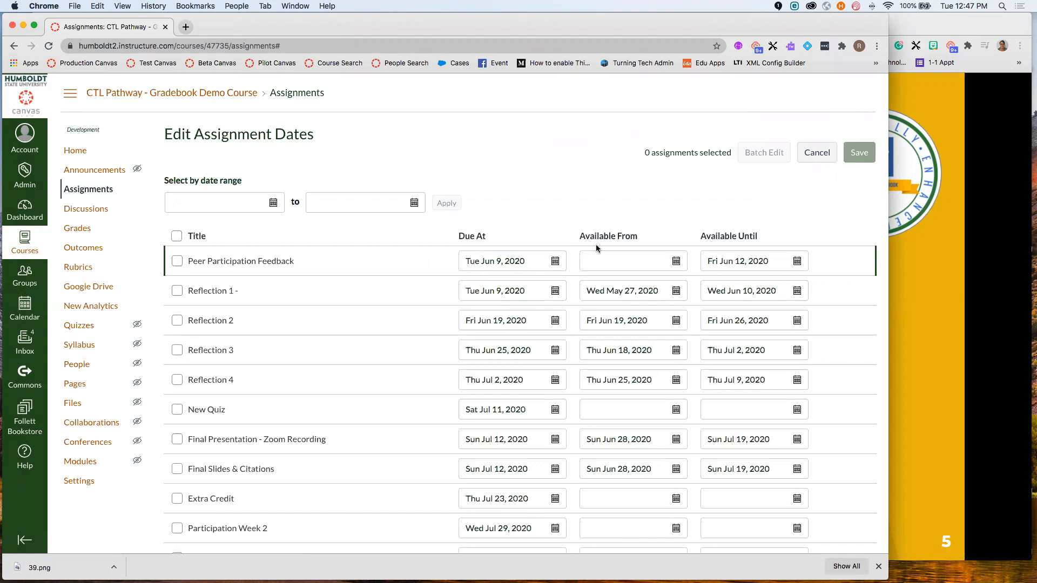
scroll(597, 247, down, 5)
scroll(597, 244, down, 10)
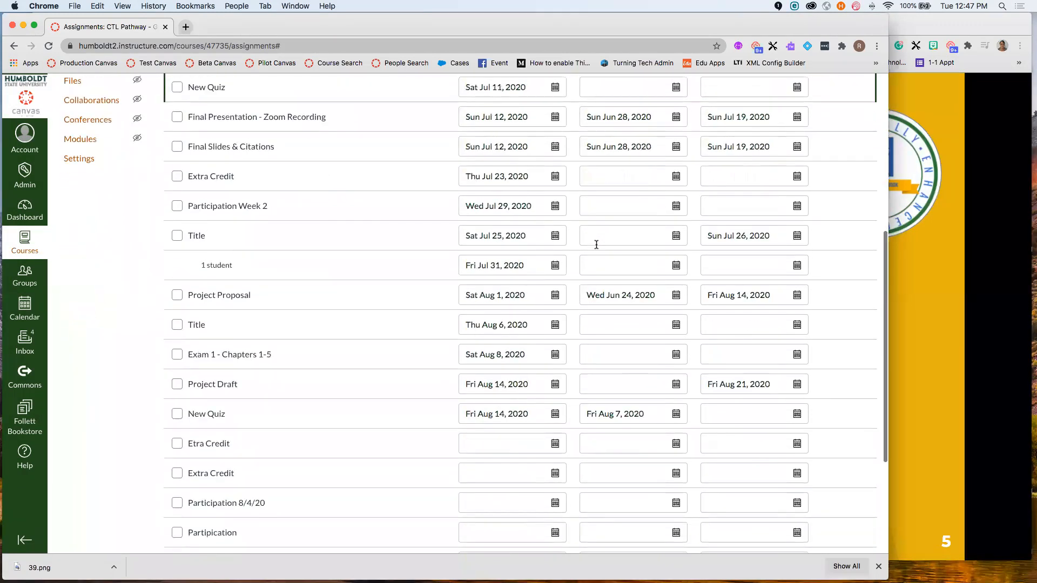
scroll(597, 248, up, 10)
scroll(595, 244, up, 3)
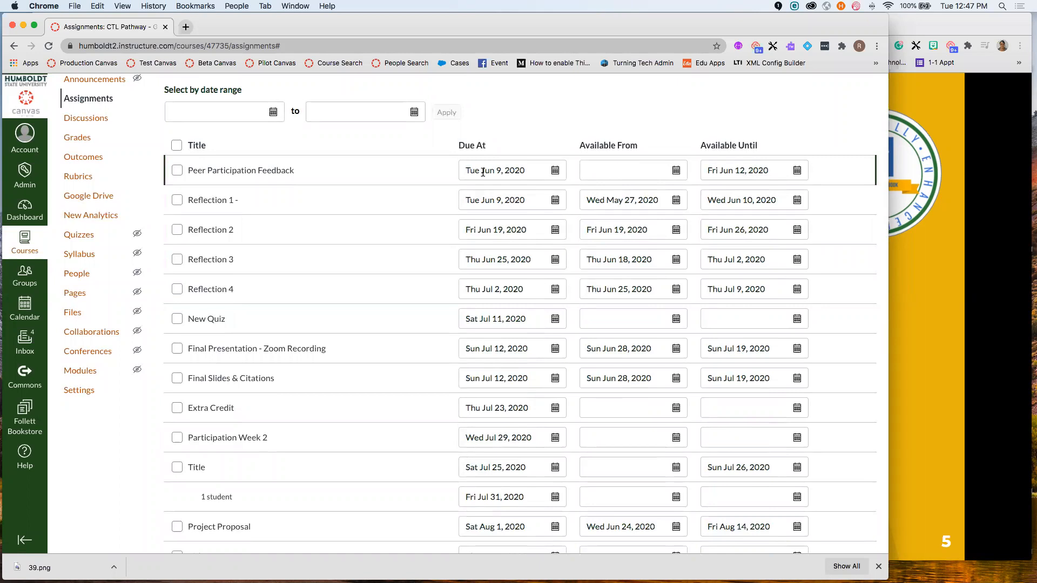
scroll(513, 348, down, 5)
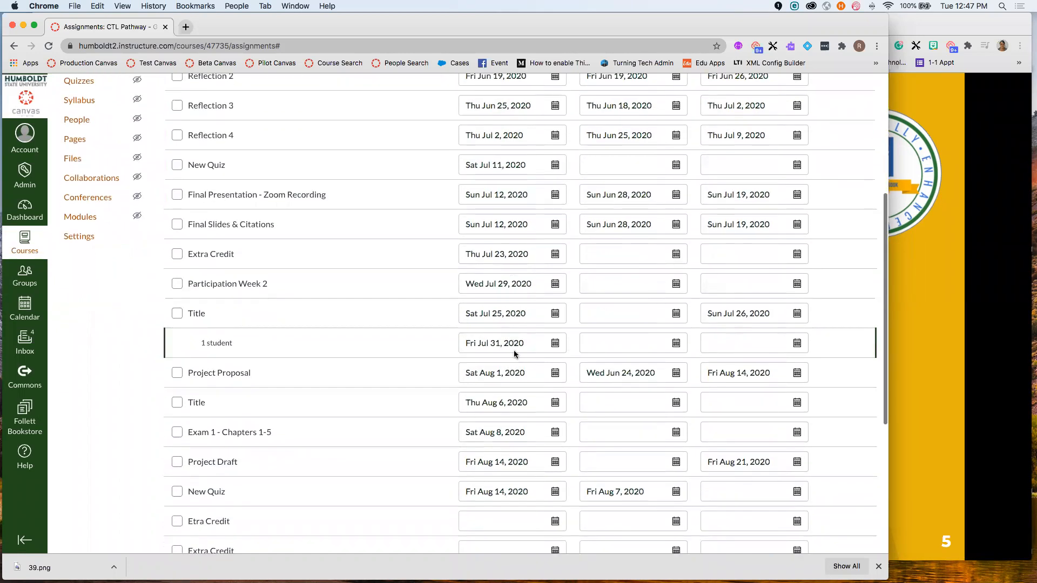
scroll(659, 420, up, 5)
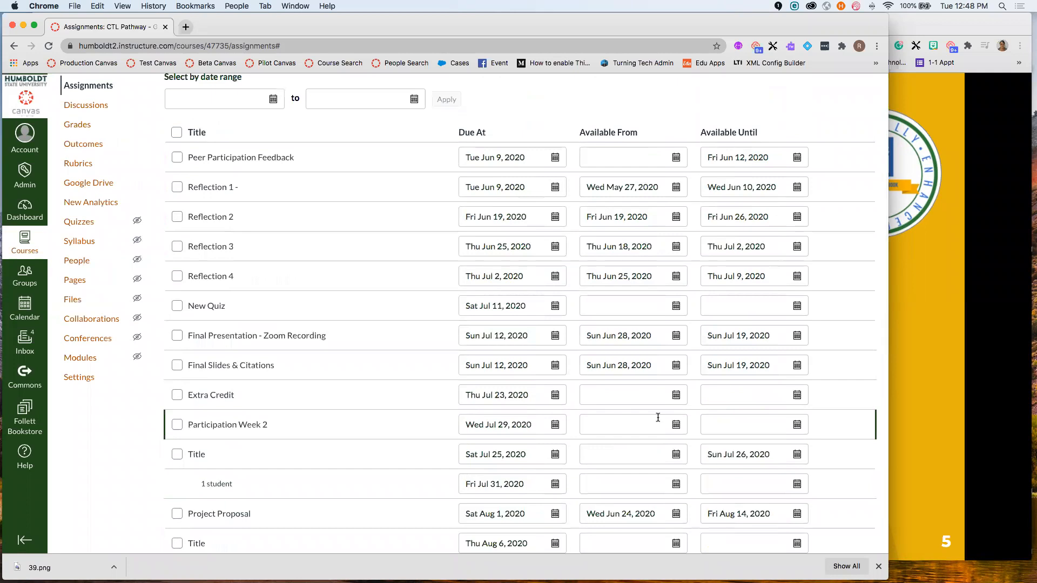
scroll(569, 386, up, 3)
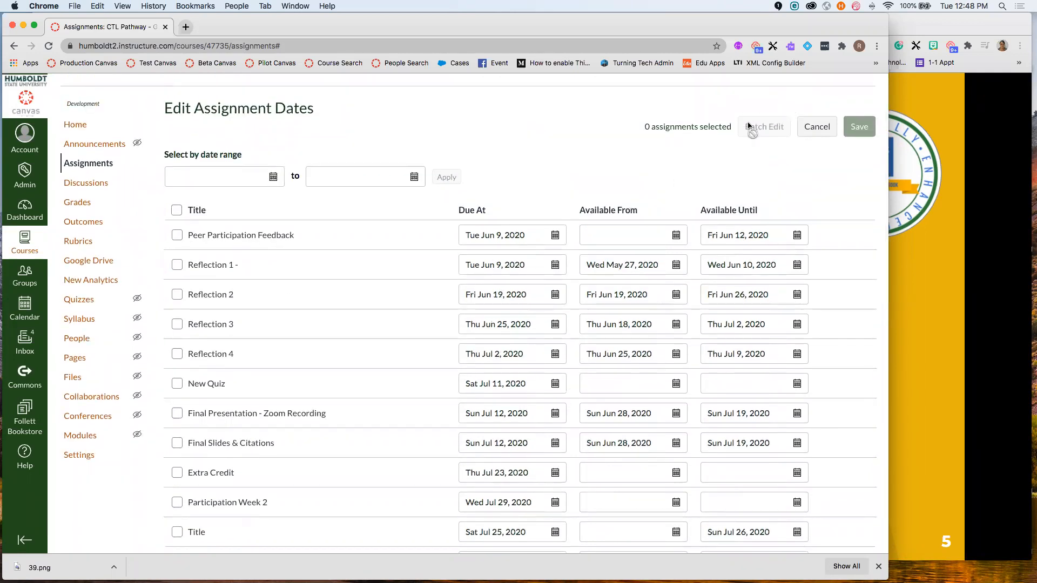
- Shift Reflection 1–4 dates 30 days later, then select all 26 assignments
click(177, 266)
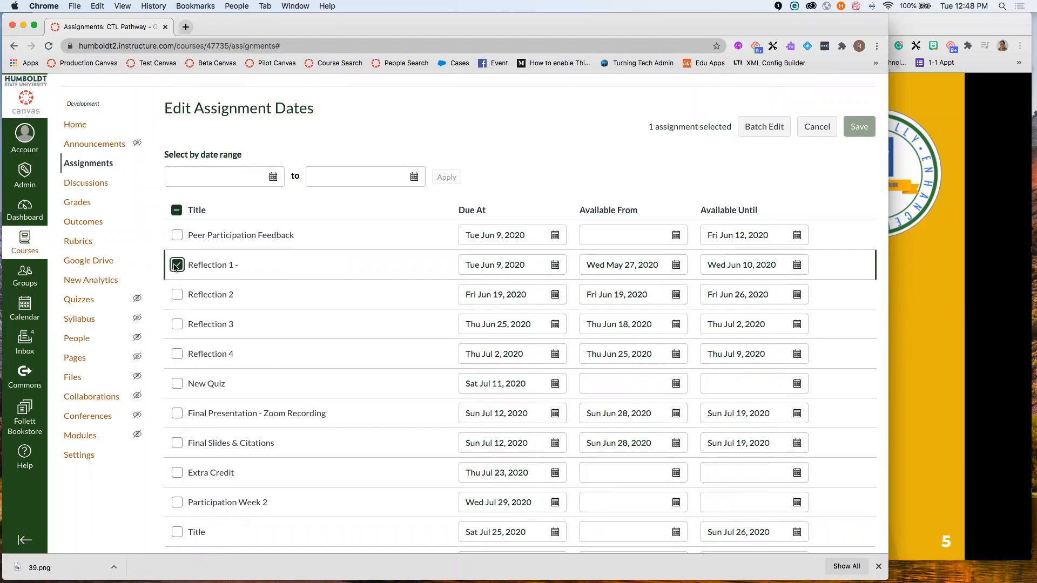
click(178, 294)
click(177, 325)
click(177, 354)
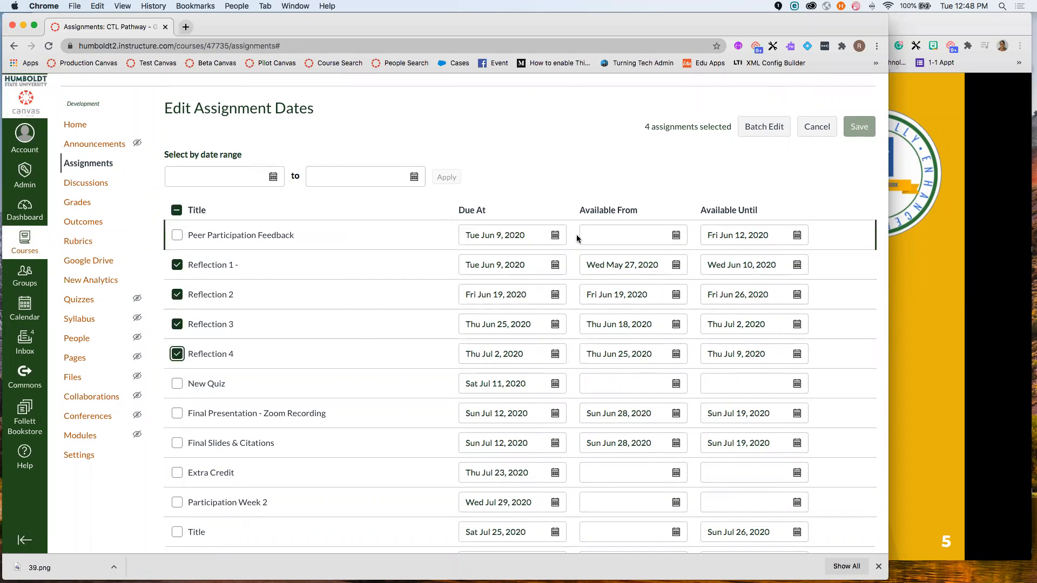
click(763, 126)
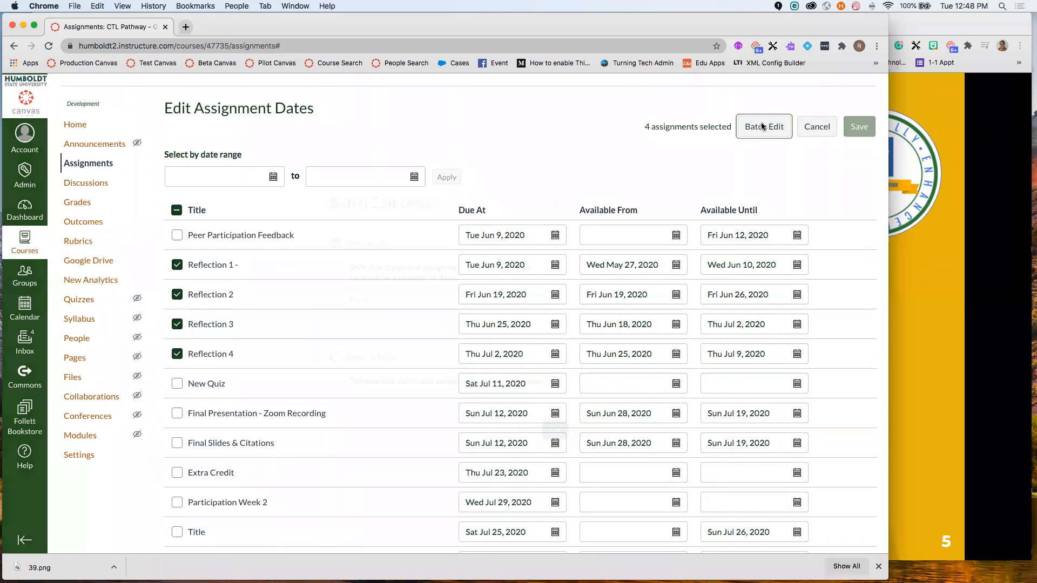
drag(367, 322, 350, 323)
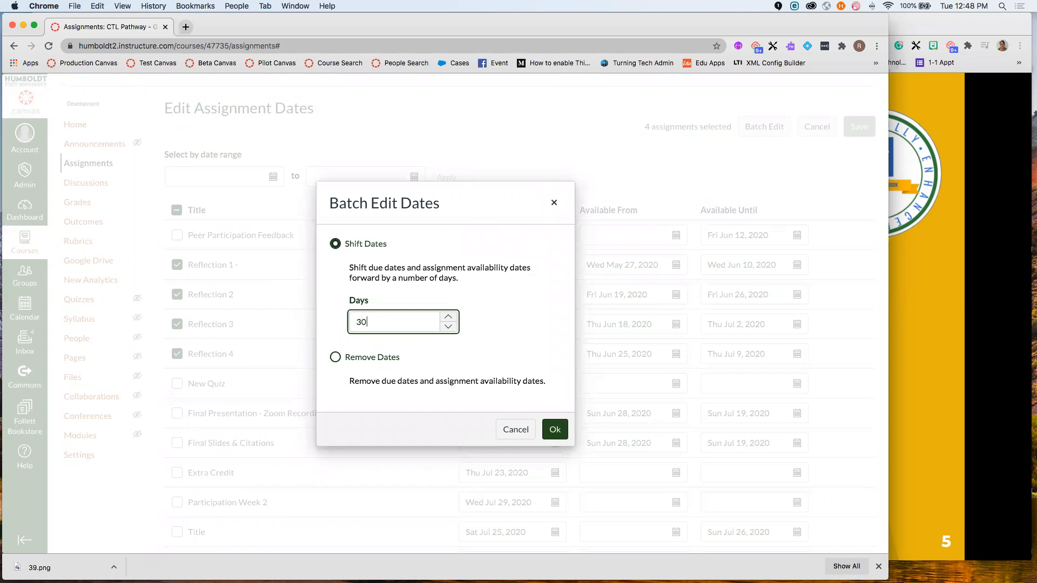
click(554, 429)
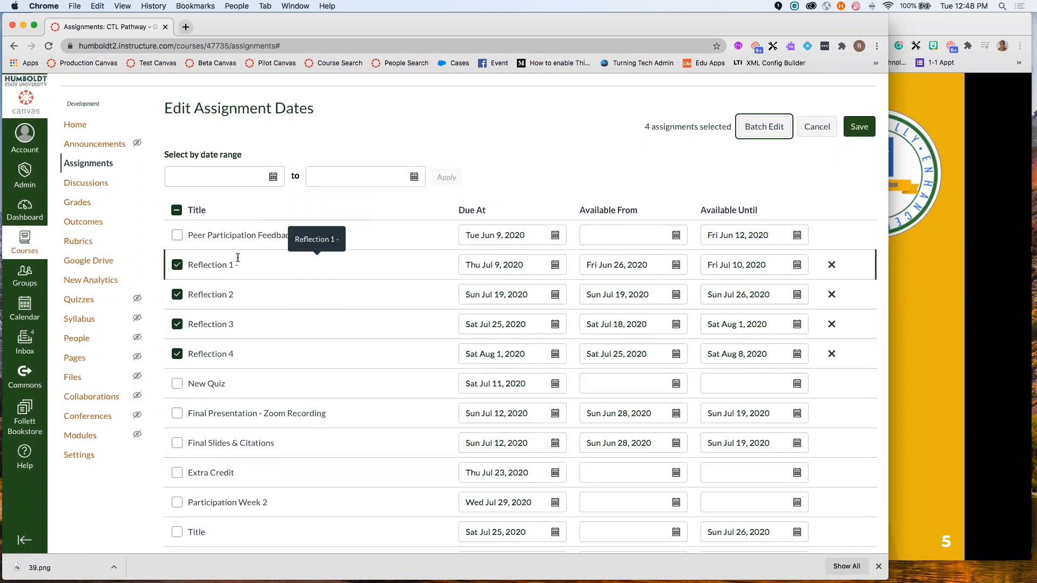
click(181, 213)
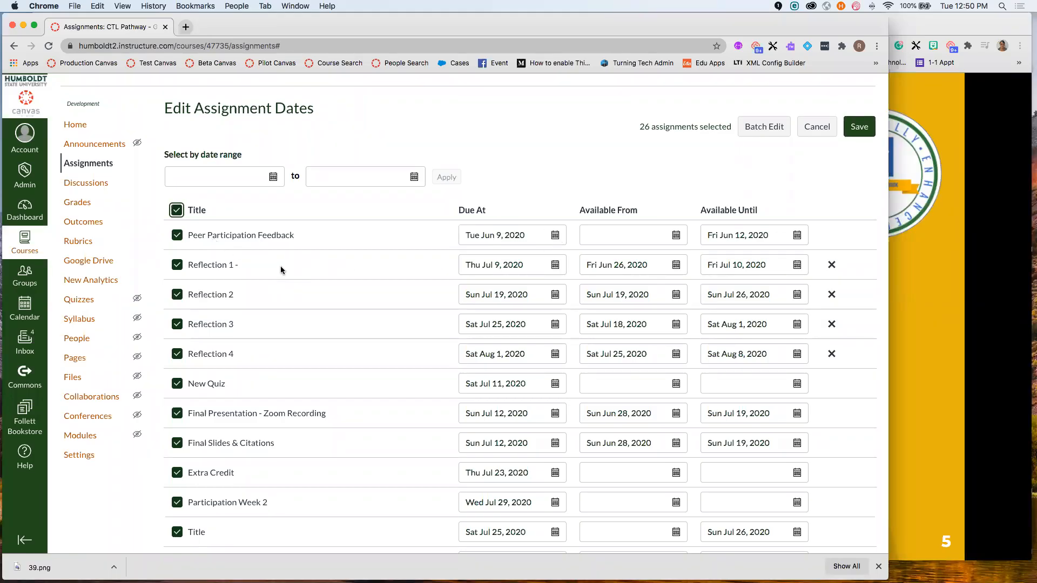
scroll(291, 260, down, 5)
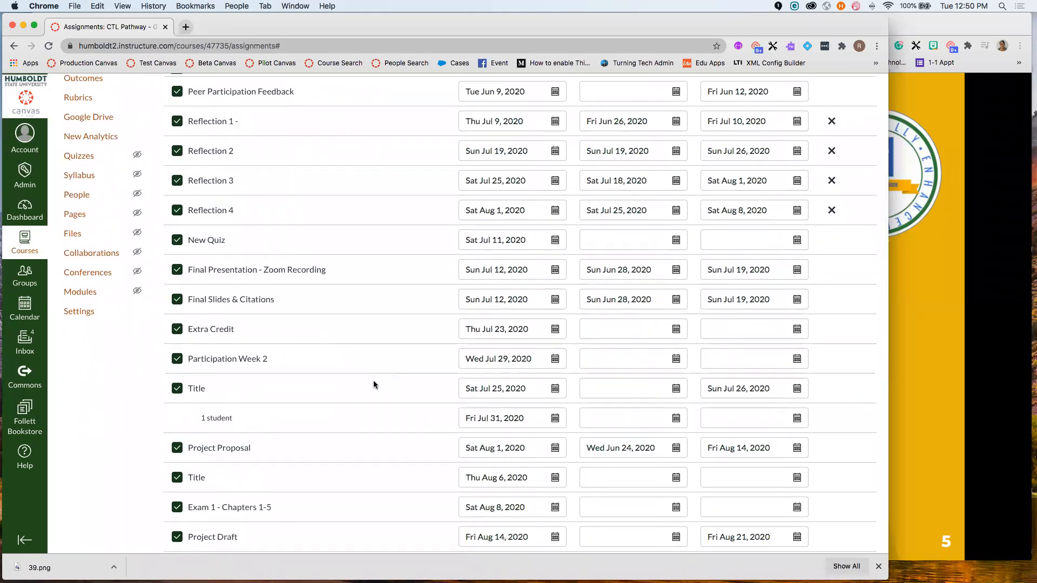
scroll(374, 381, up, 3)
scroll(376, 383, down, 2)
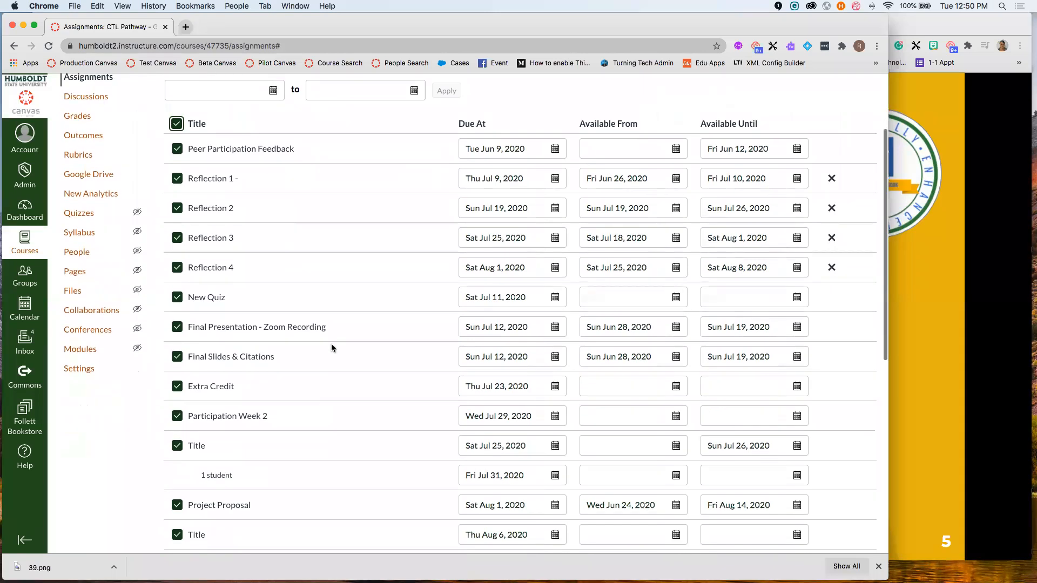
scroll(380, 313, up, 3)
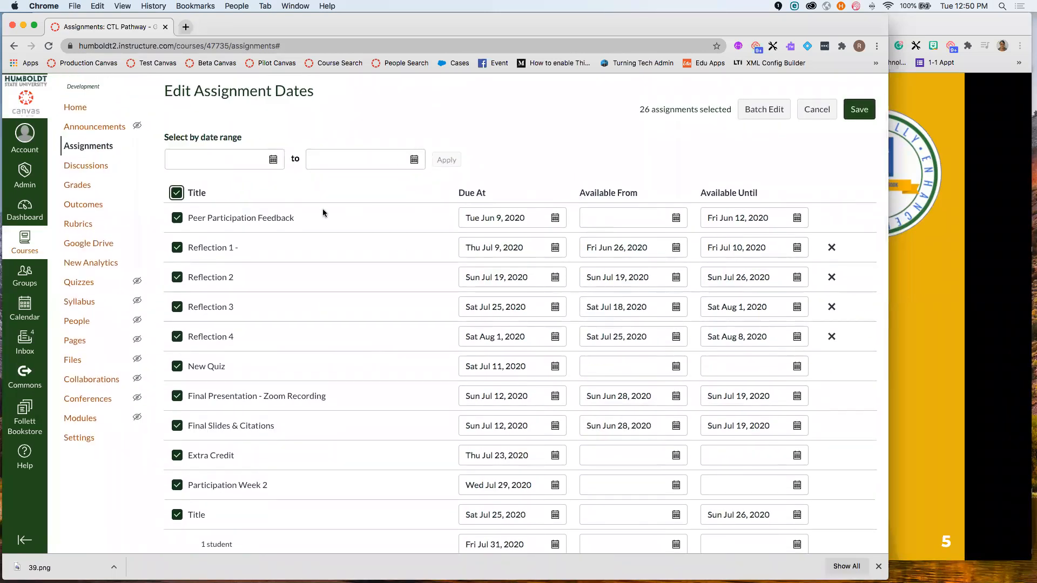
- Cancel the batch date shift for all assignments without applying it, and return to the slides
click(764, 109)
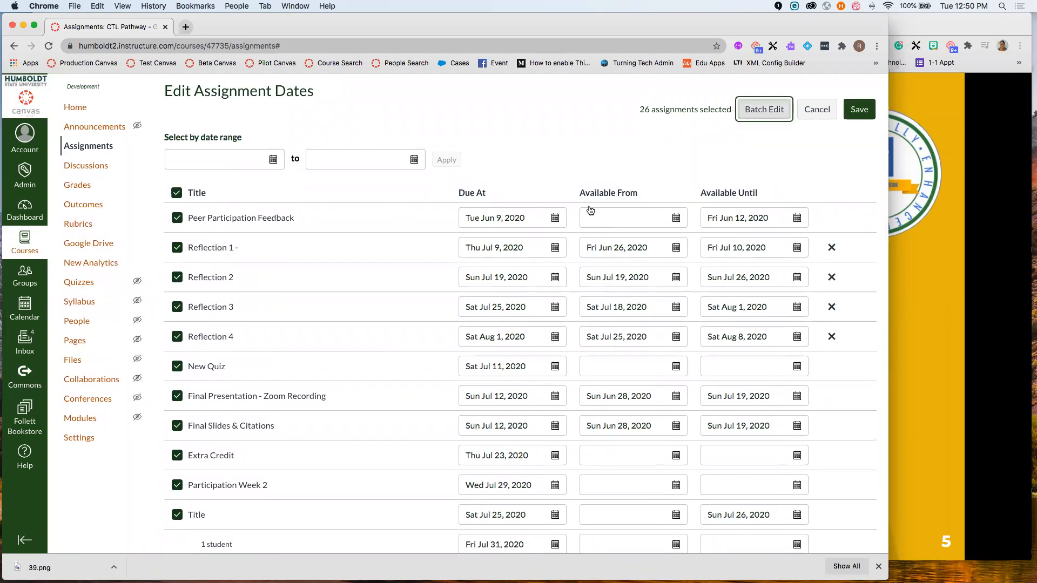
drag(398, 321, 350, 323)
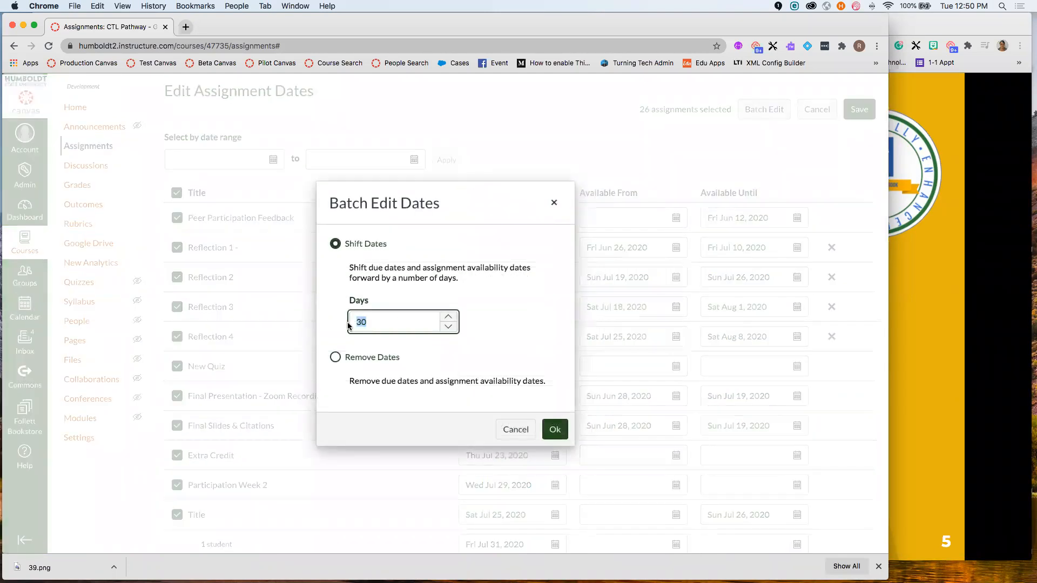
text(1)
key(BackSpace)
key(BackSpace)
key(BackSpace)
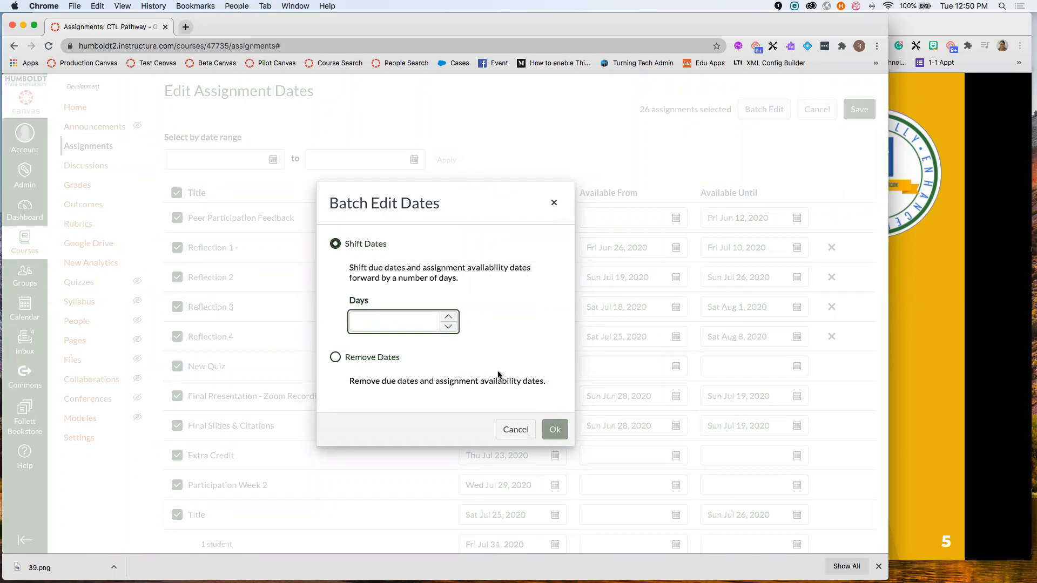
click(554, 205)
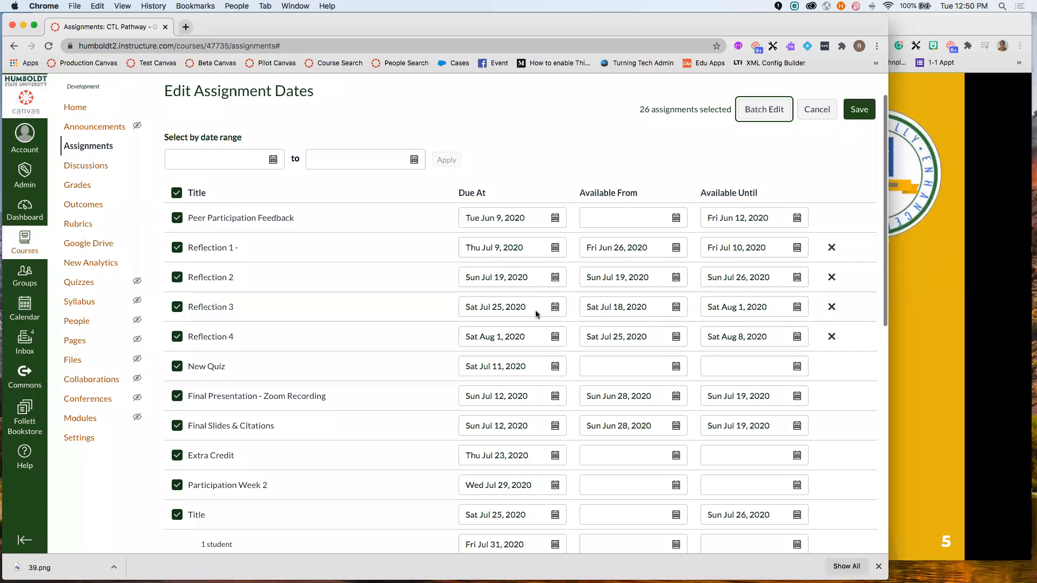
click(935, 266)
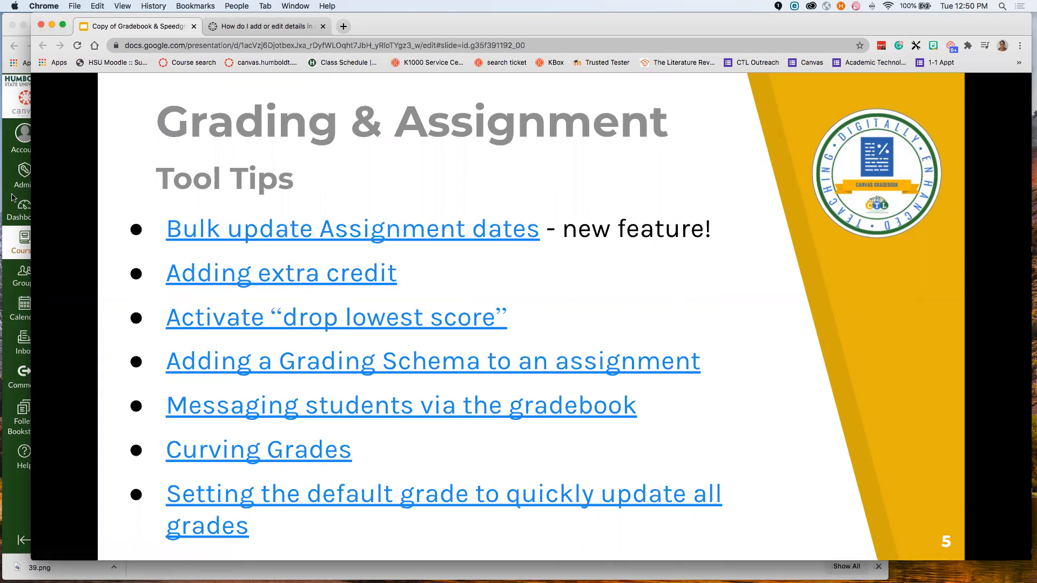
- Return to the course Assignments list and review the Participation, Exams and Reflections groups
click(11, 169)
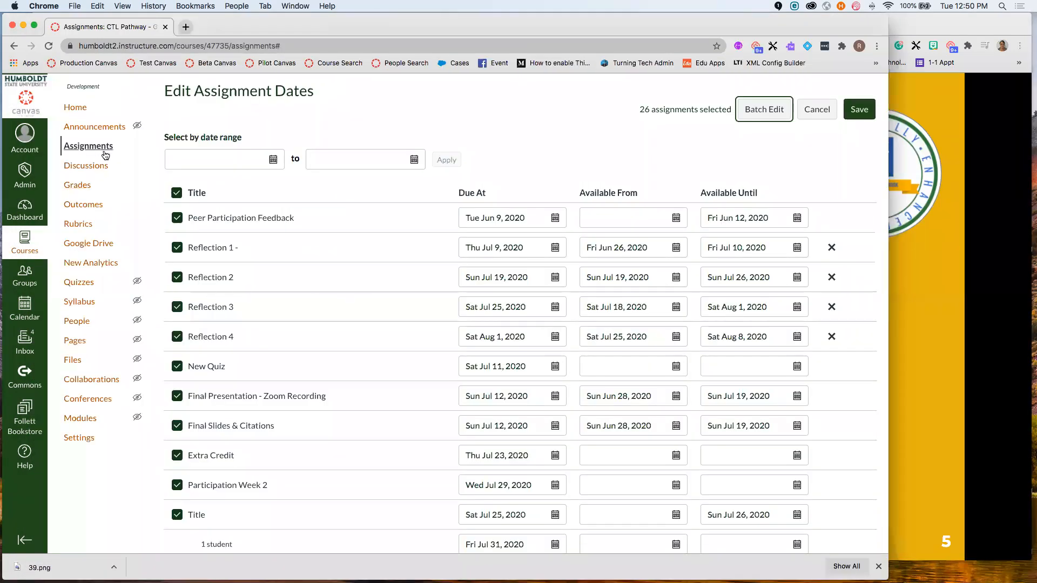
scroll(110, 192, up, 2)
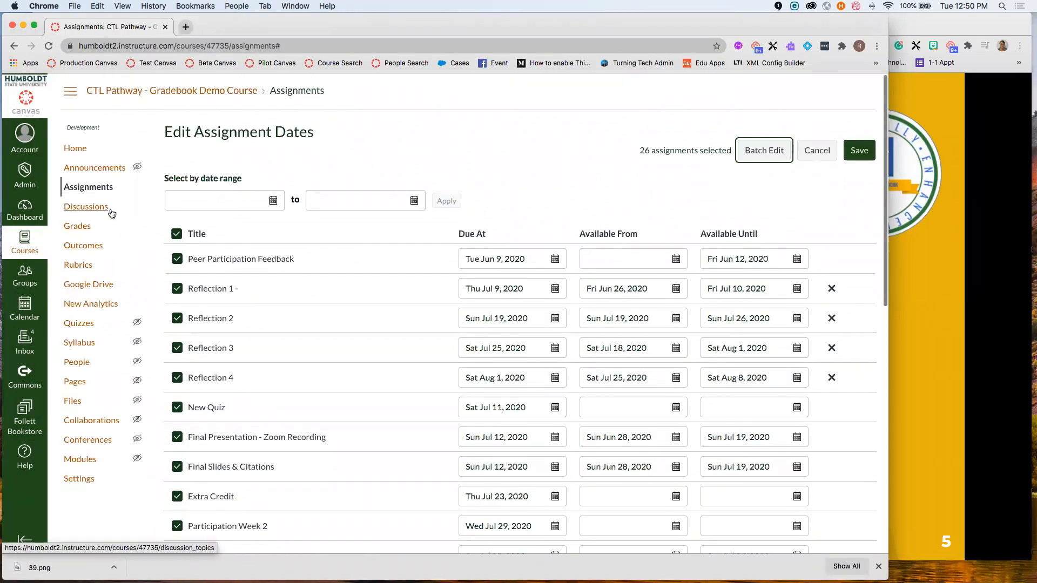
click(98, 189)
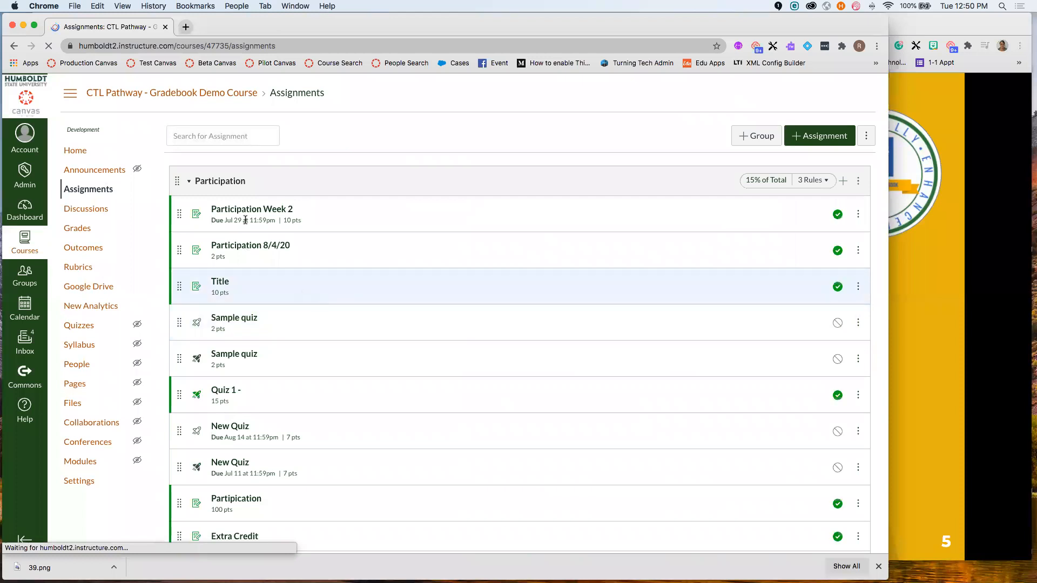
scroll(268, 324, down, 5)
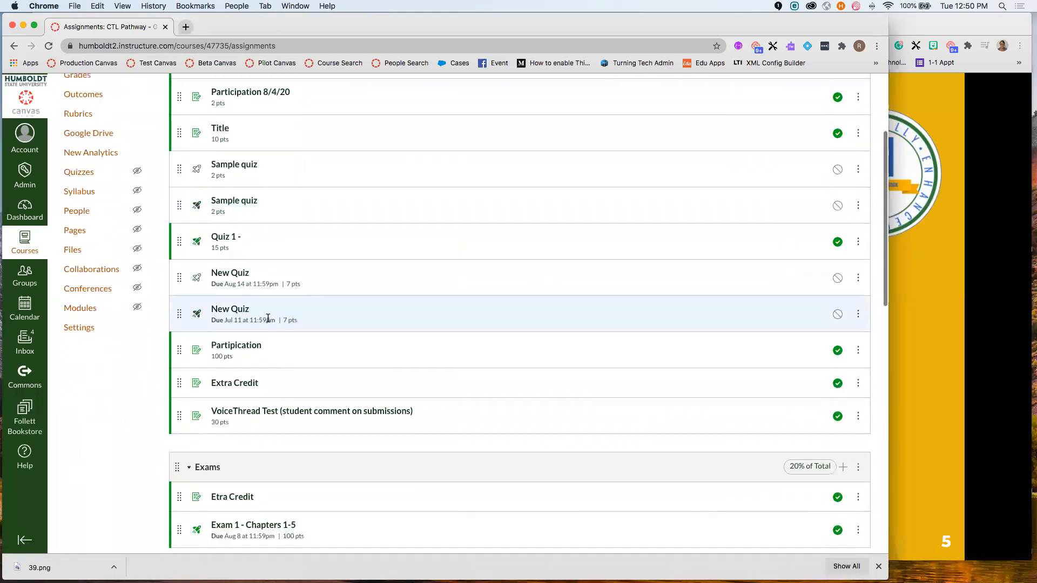
scroll(271, 319, down, 2)
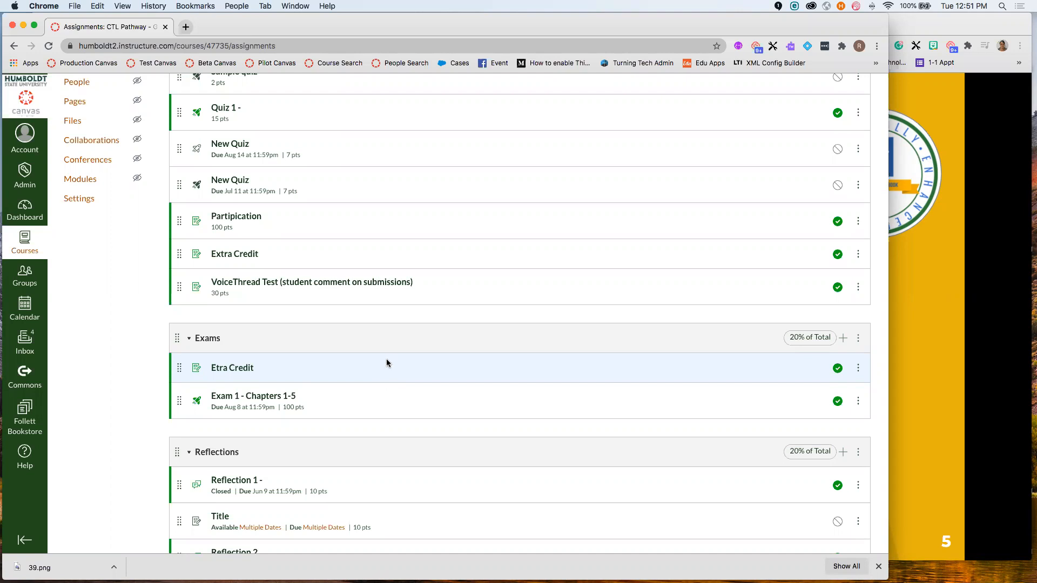
scroll(387, 368, down, 5)
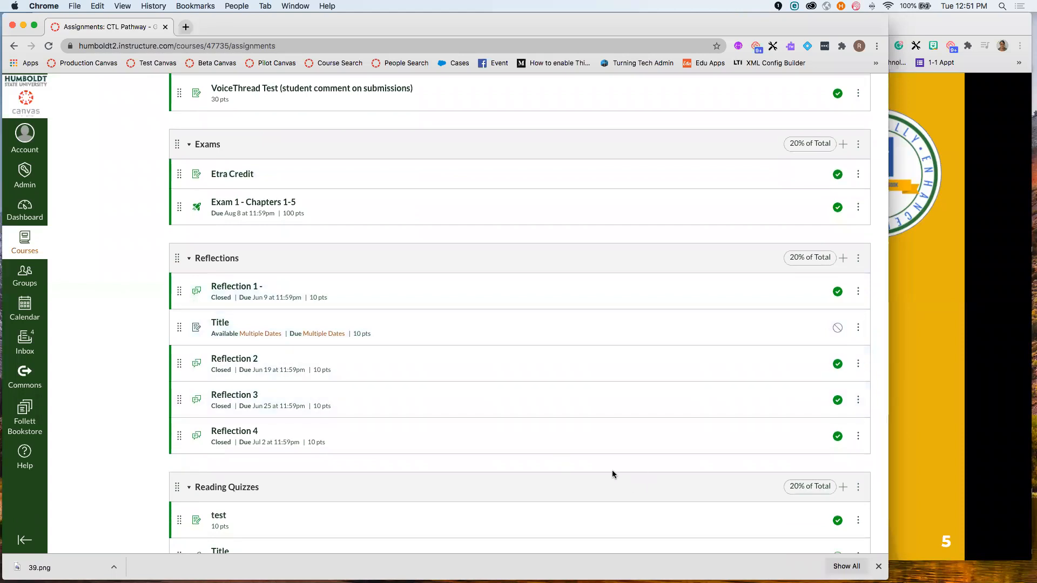
scroll(611, 470, up, 3)
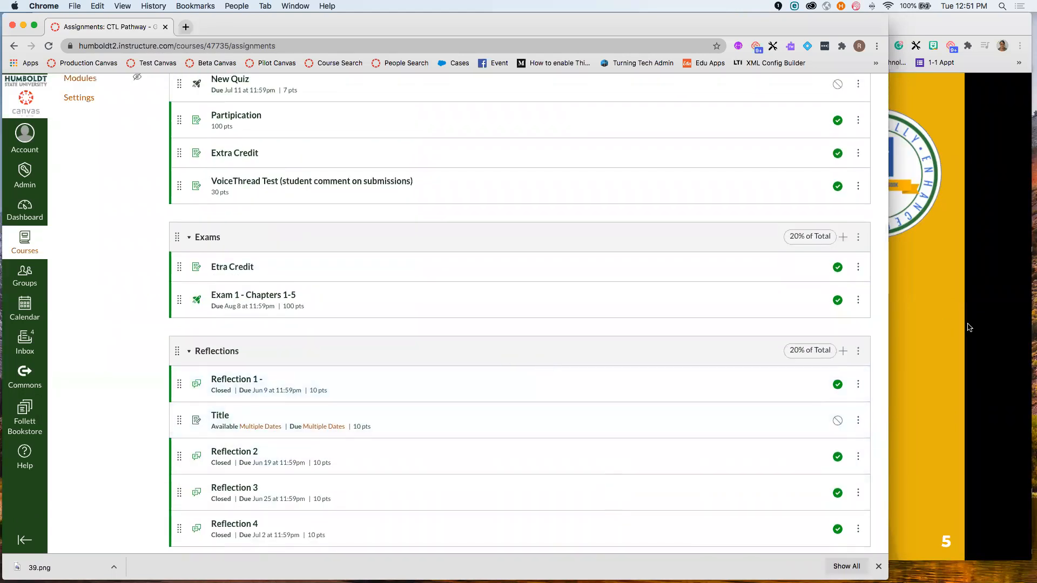
click(935, 320)
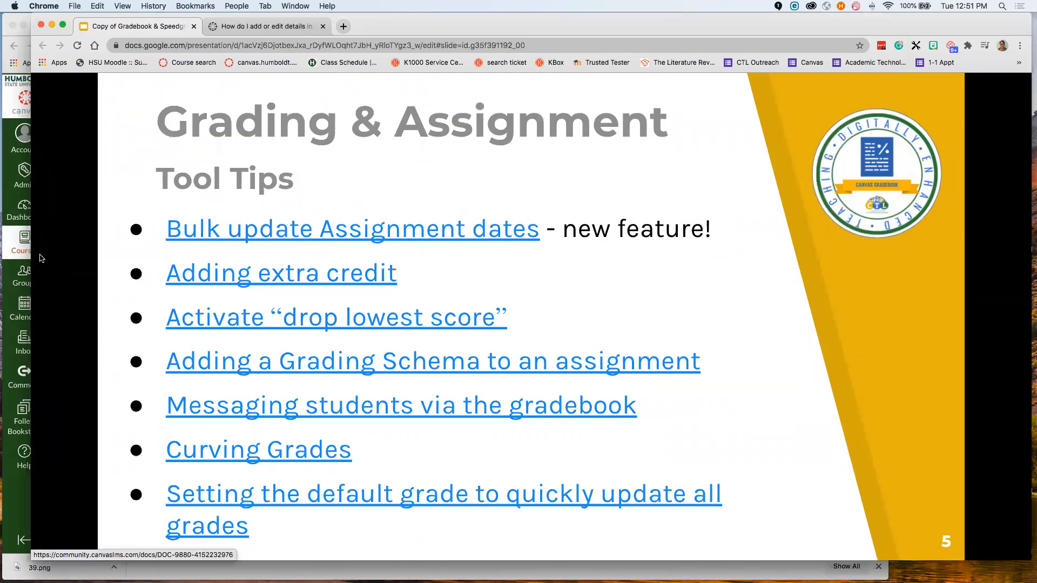
- Bring the Canvas Assignments list forward, showing Participation at 15% of Total with 3 Rules
click(10, 170)
scroll(618, 403, up, 10)
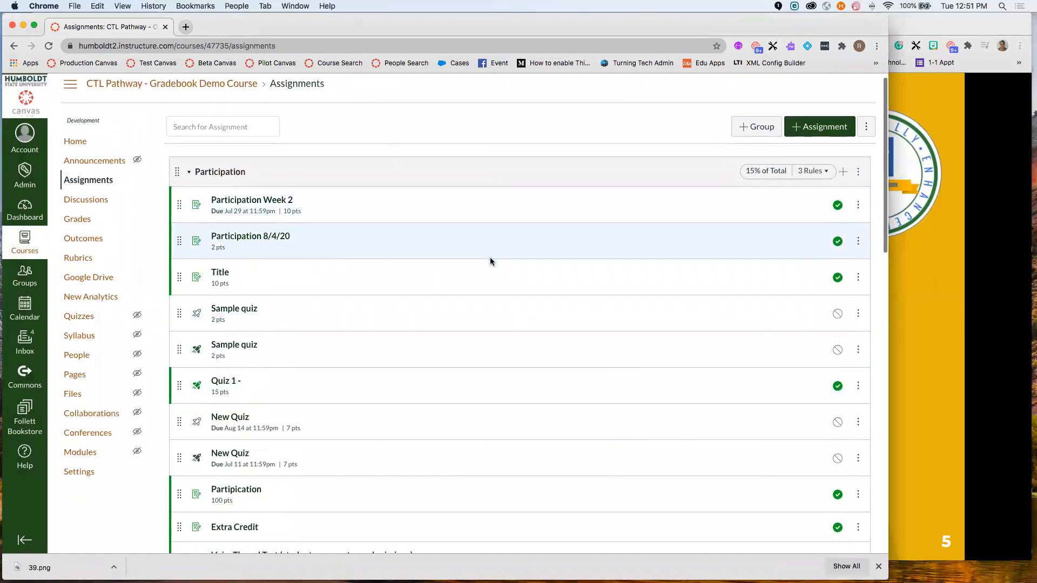
scroll(490, 262, down, 3)
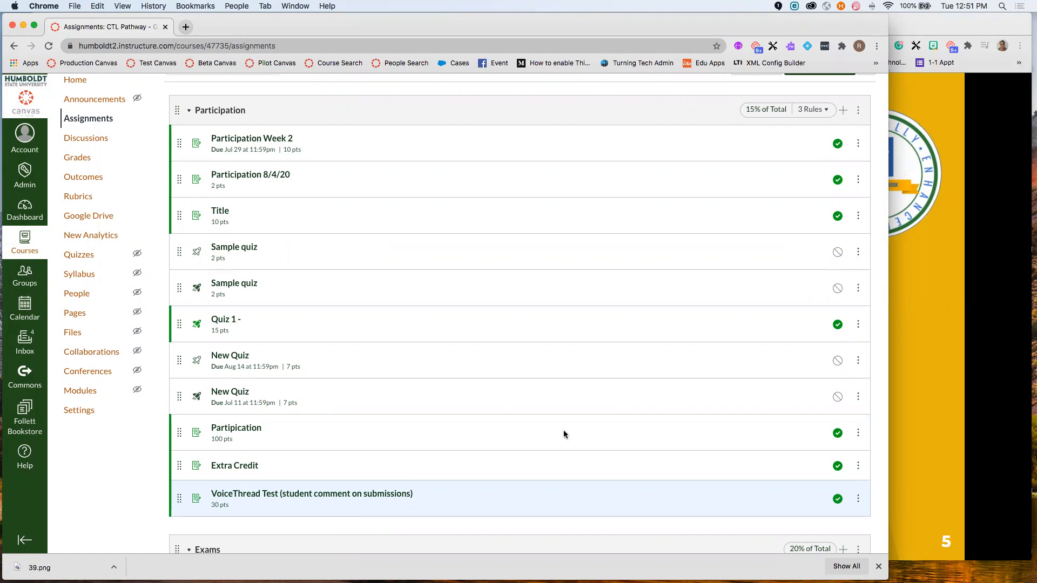
- Edit the Participation group and keep its lowest-scores drop count at 3
click(858, 110)
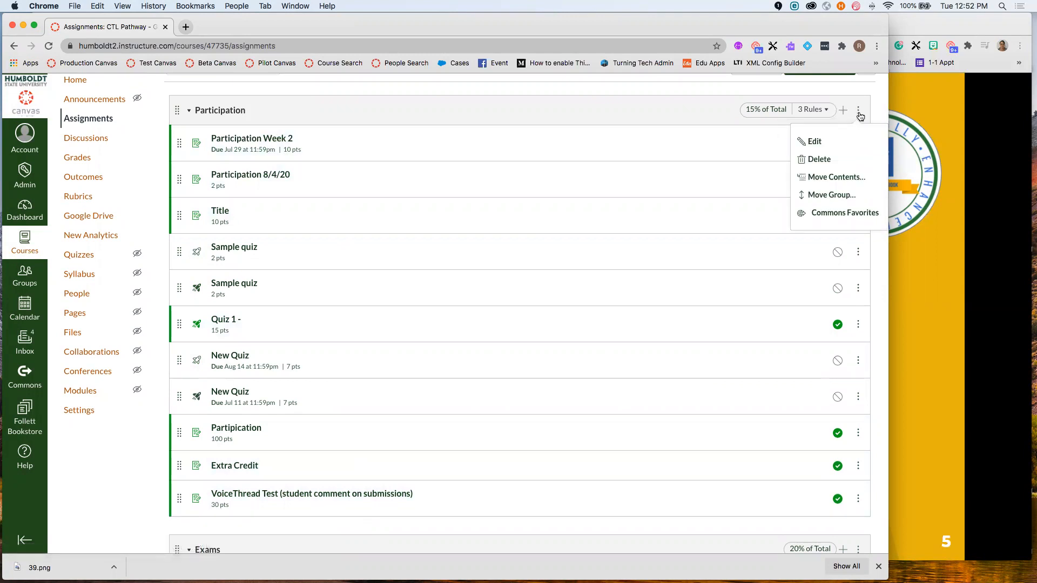
click(815, 141)
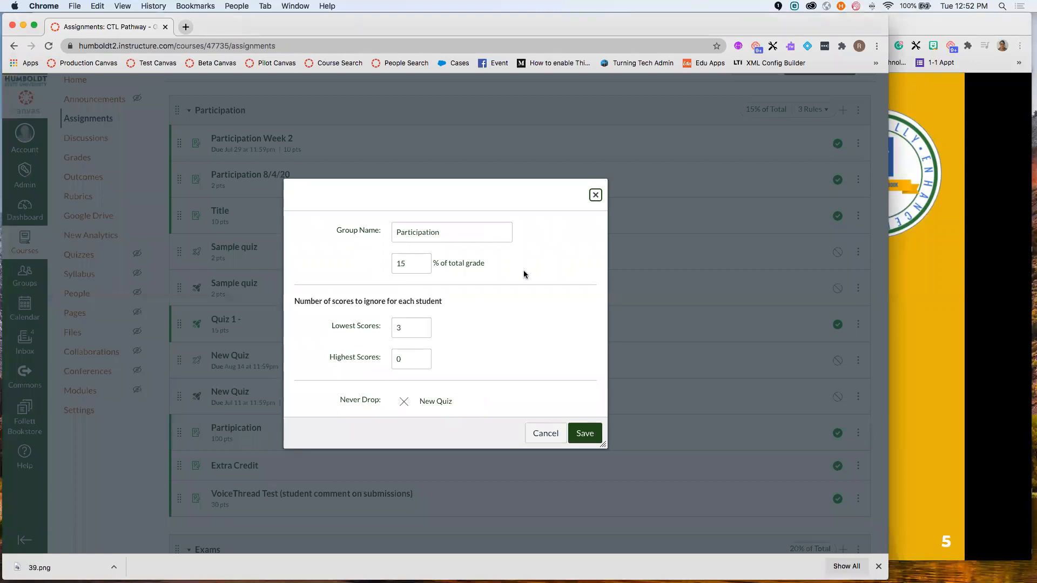
click(423, 325)
click(423, 331)
click(423, 326)
click(423, 330)
click(423, 326)
click(423, 326)
- Add Participation Week 2 as a never-dropped assignment and save the group
scroll(473, 380, down, 2)
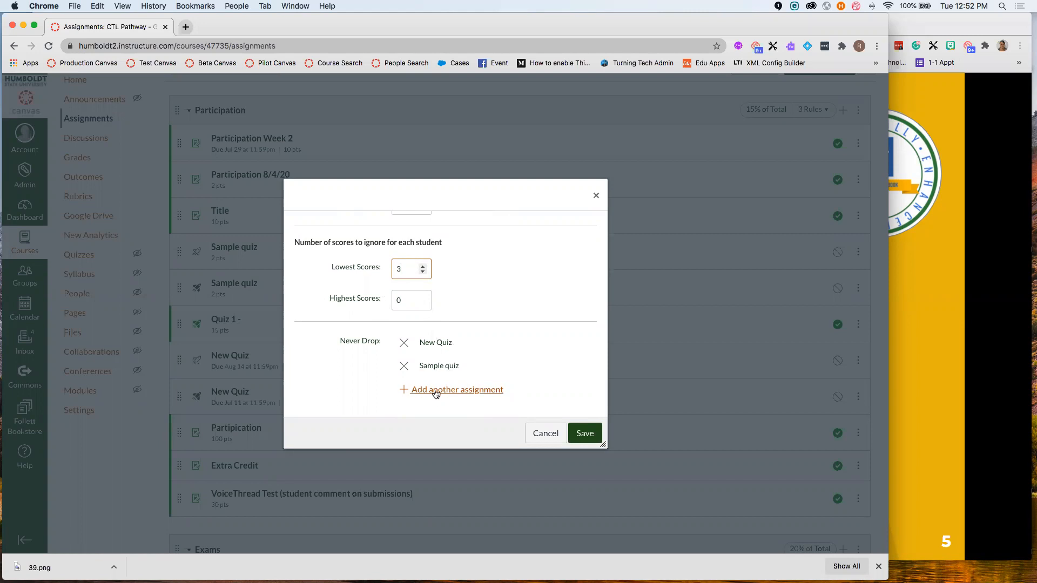
click(456, 390)
scroll(475, 367, down, 1)
click(463, 366)
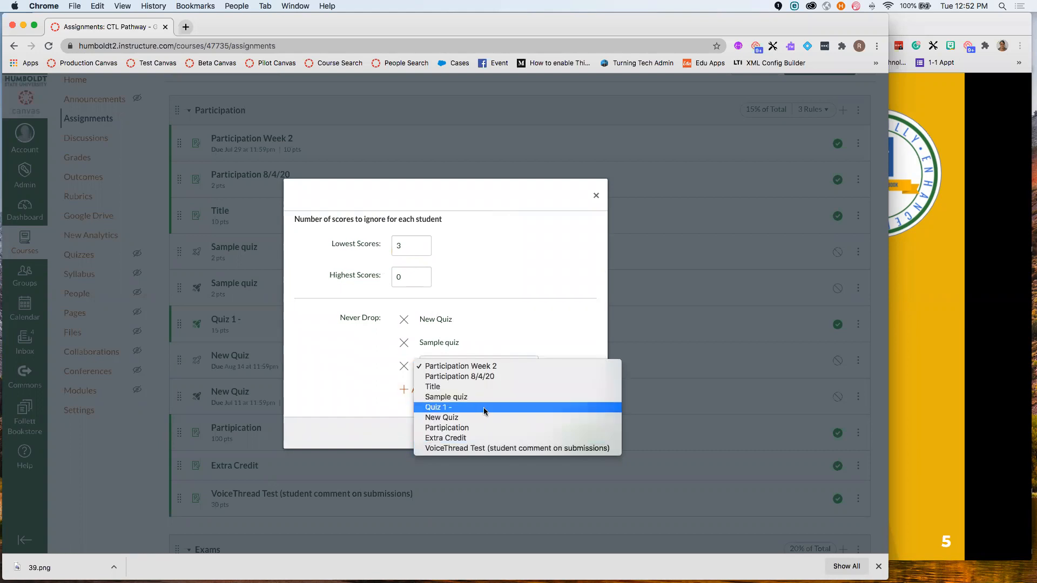
click(493, 344)
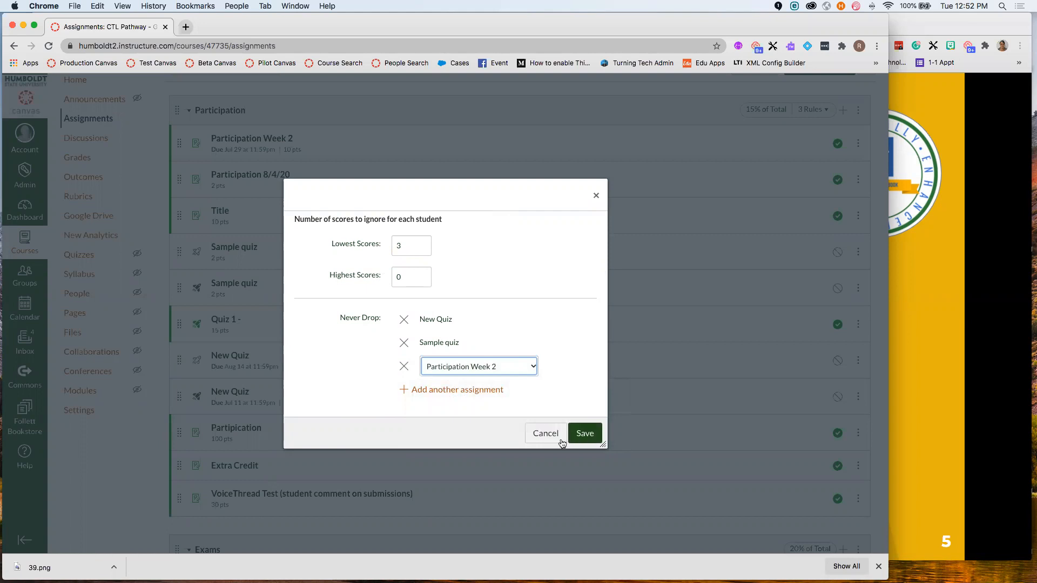
click(583, 432)
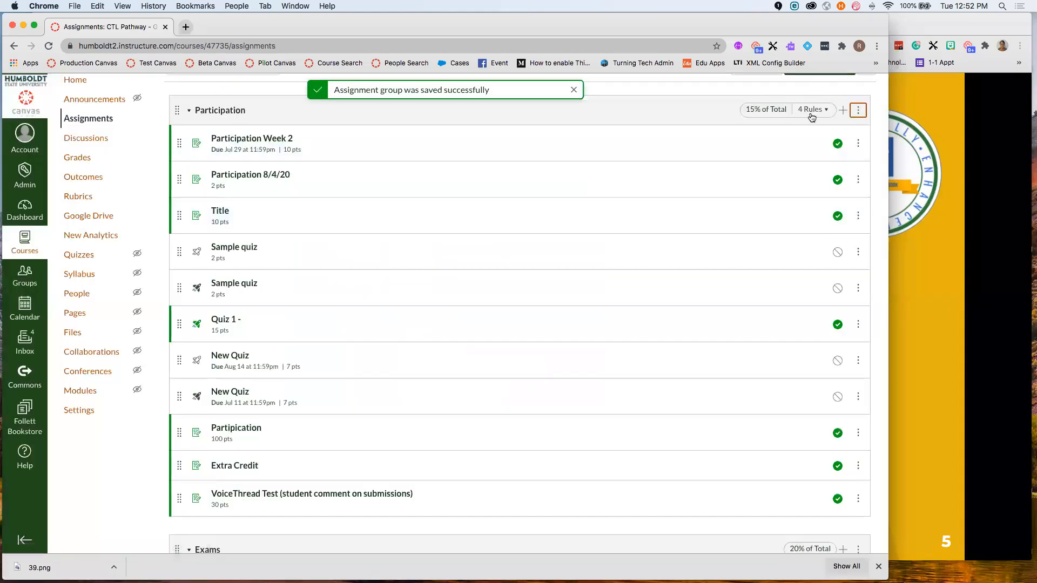
- Return to the Grading & Assignment Tool Tips slideshow
mouse_move(808, 108)
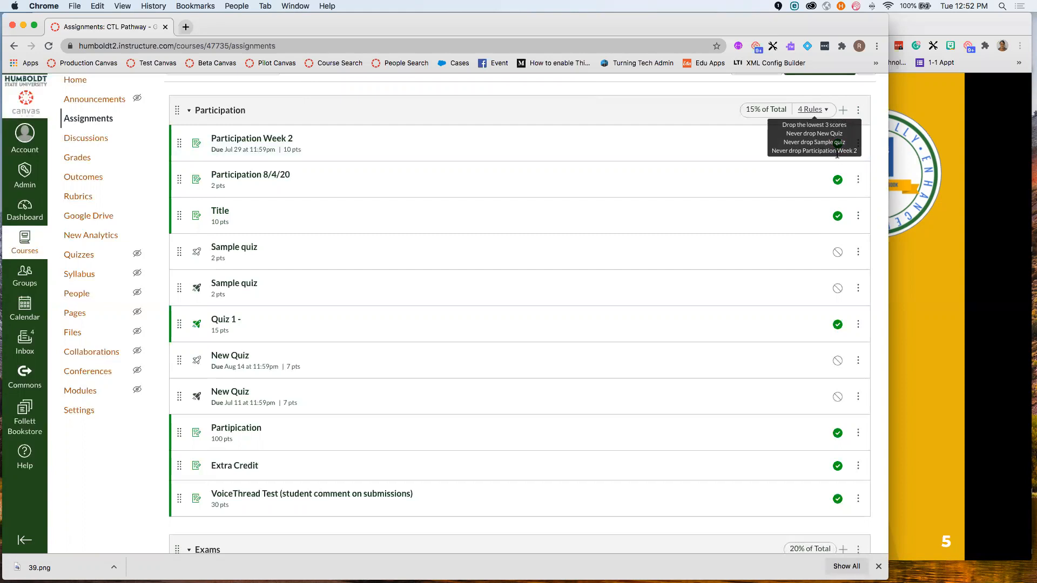
scroll(788, 171, down, 3)
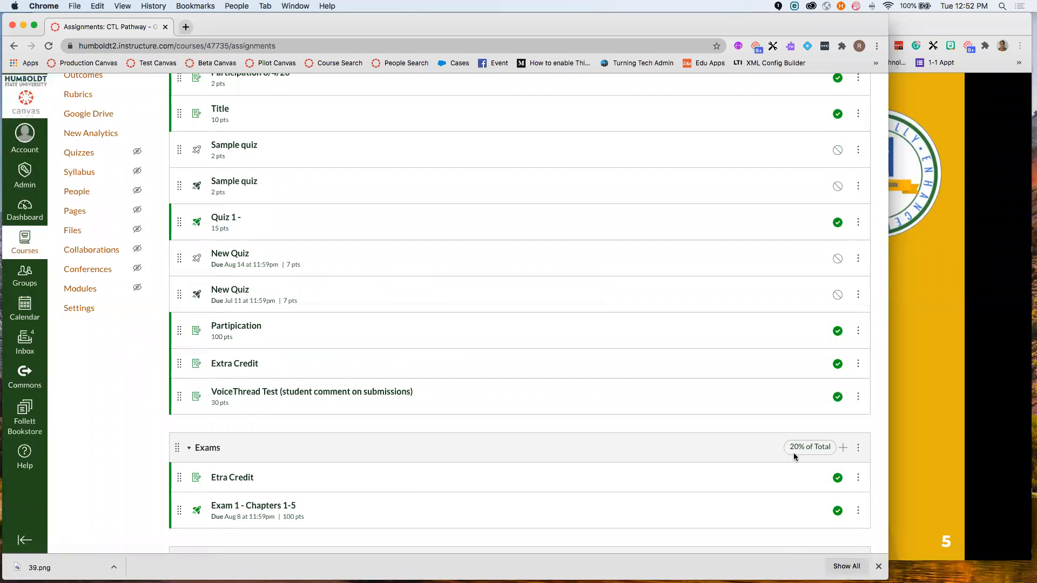
click(917, 340)
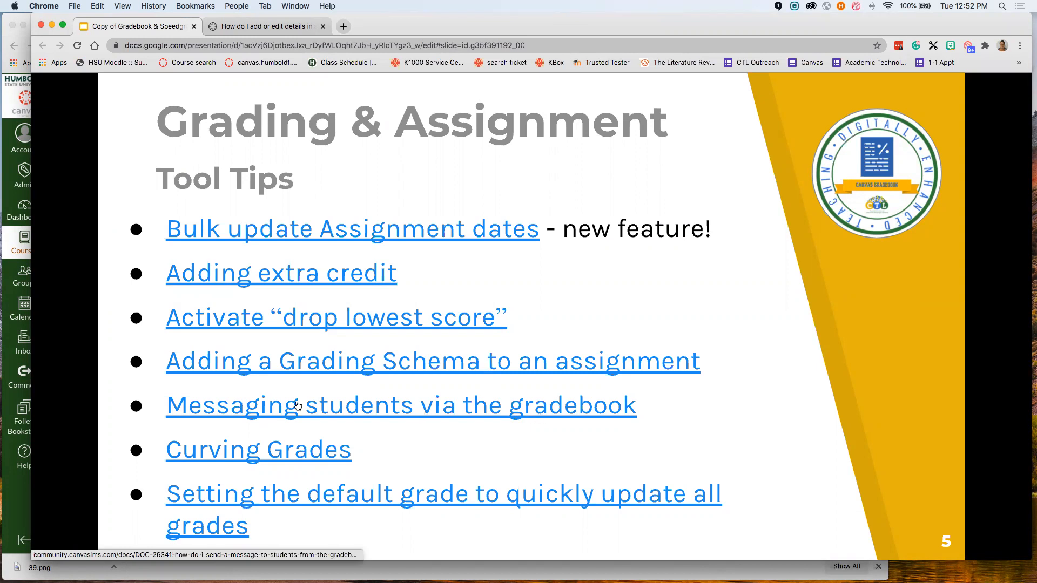
- Bring Canvas forward, open the course Gradebook, and scroll across its assignment and group columns
click(12, 169)
scroll(532, 242, up, 5)
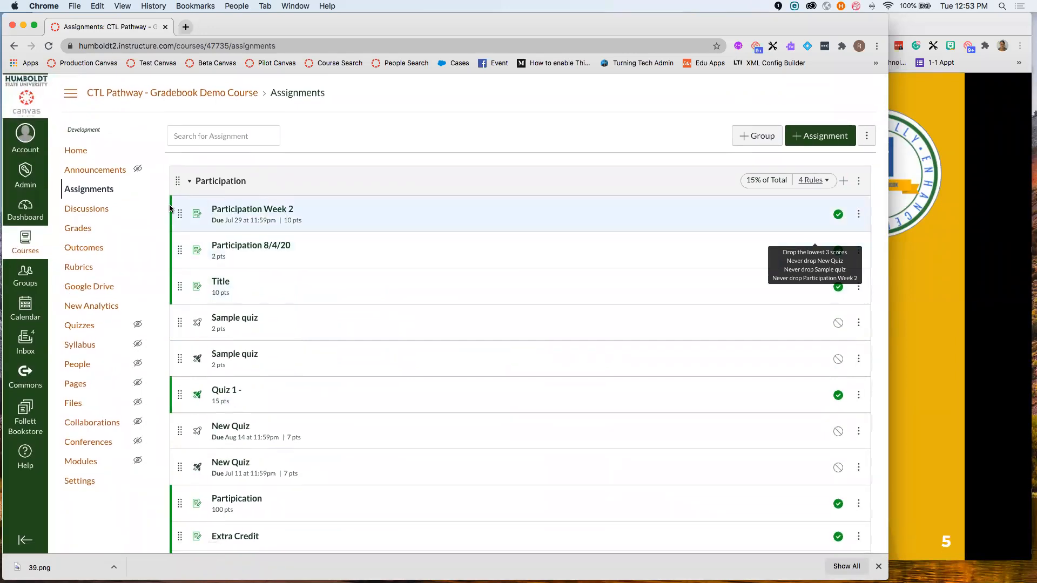
click(71, 232)
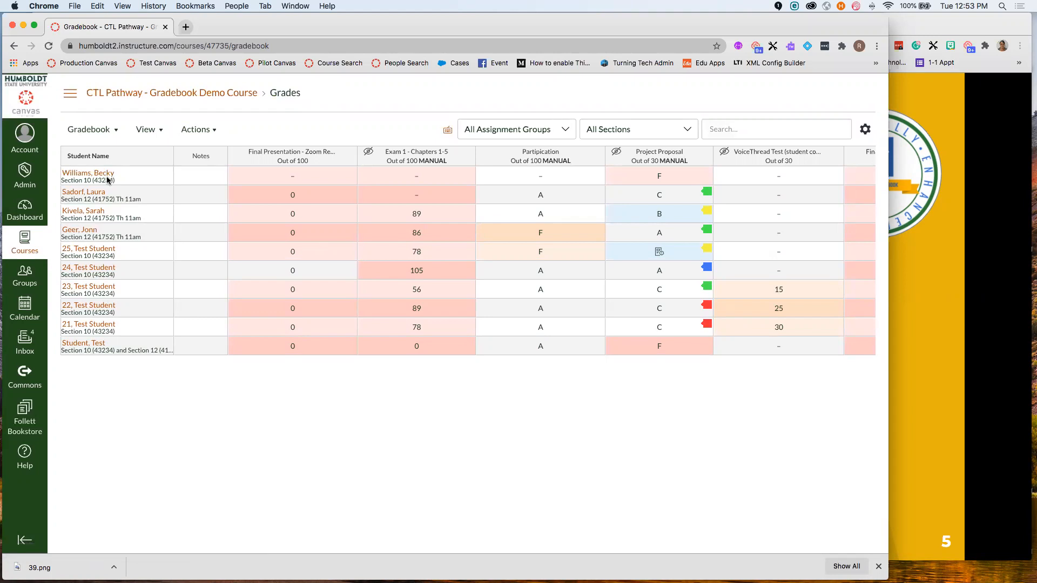
scroll(301, 228, right, 15)
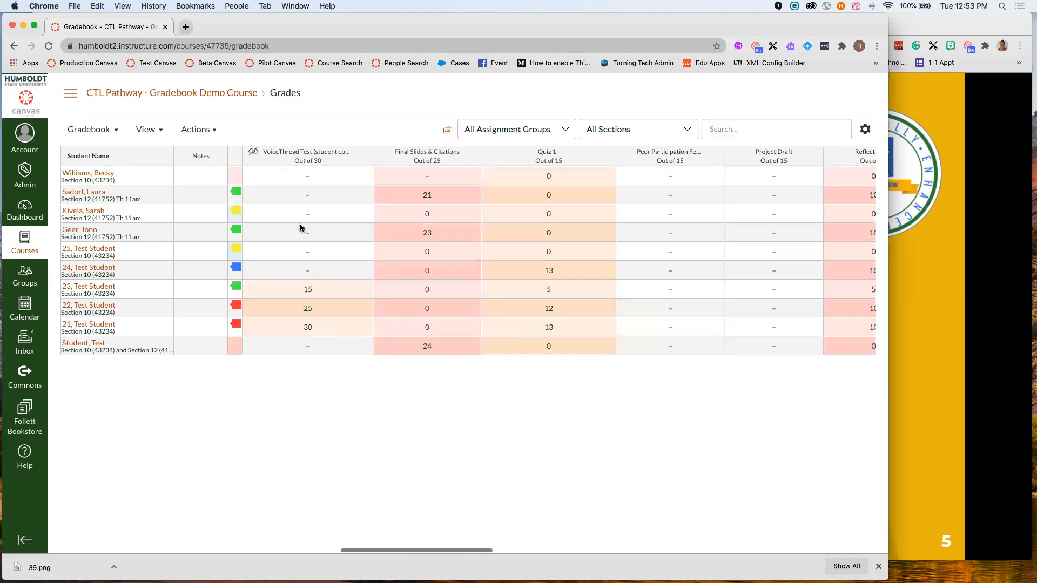
scroll(301, 227, right, 10)
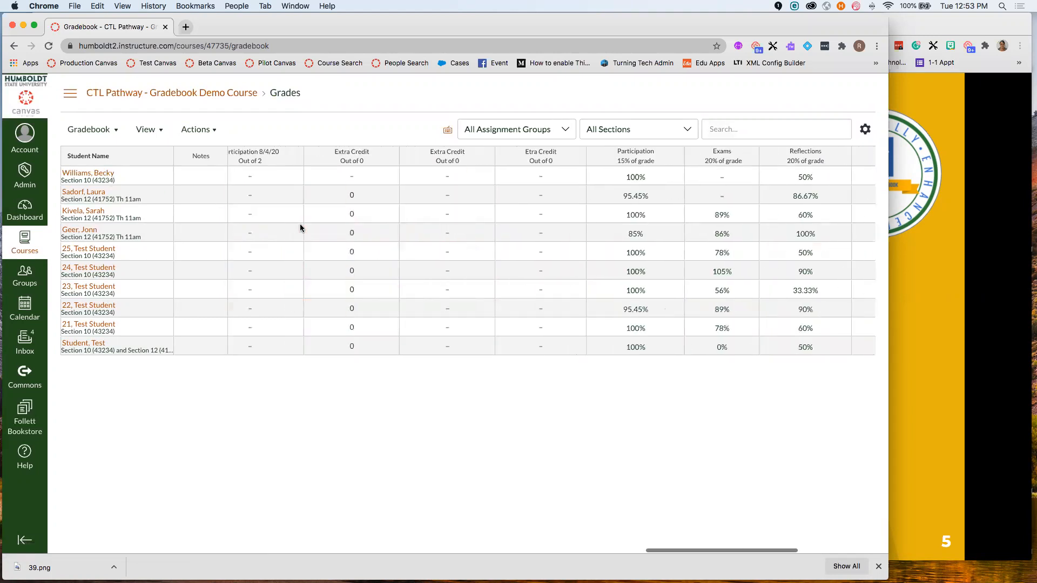
scroll(300, 223, left, 15)
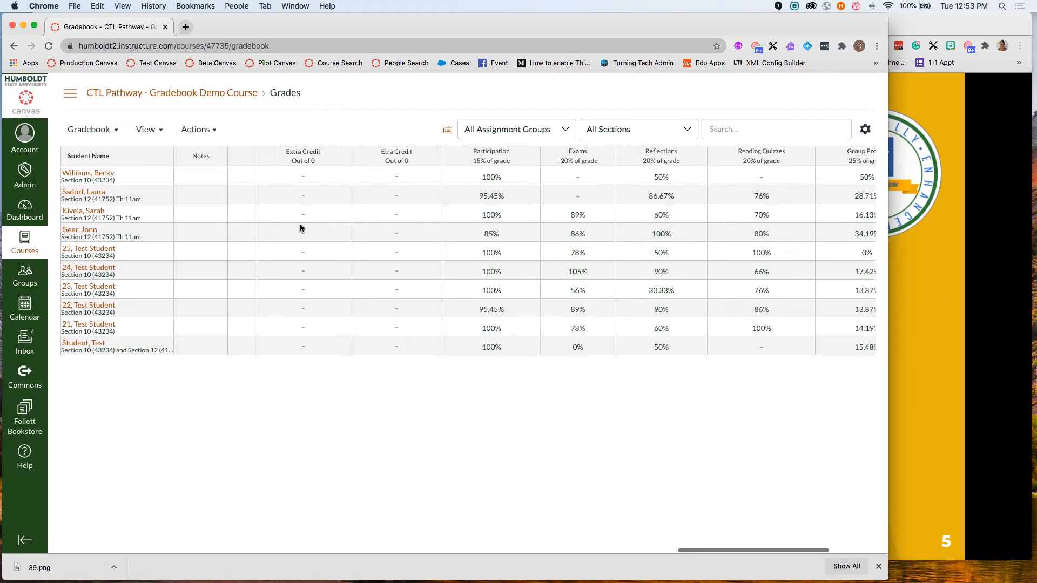
scroll(300, 223, left, 10)
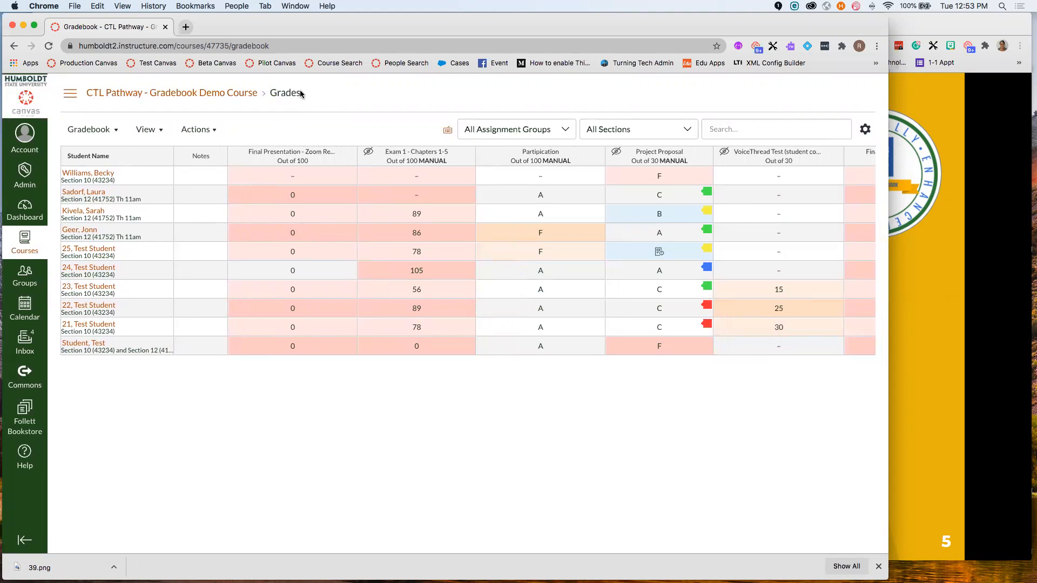
mouse_move(345, 150)
click(346, 156)
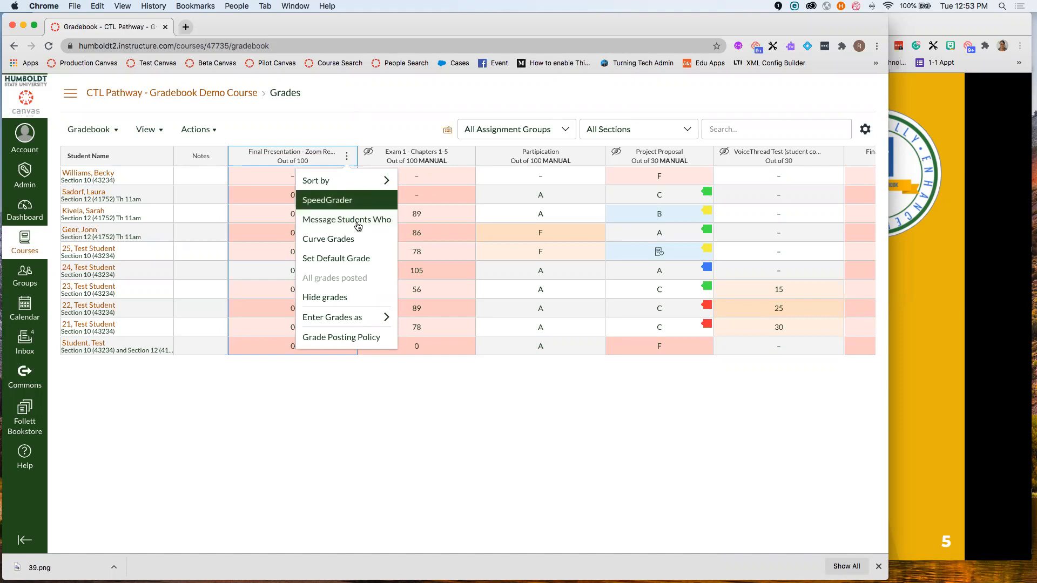
click(361, 221)
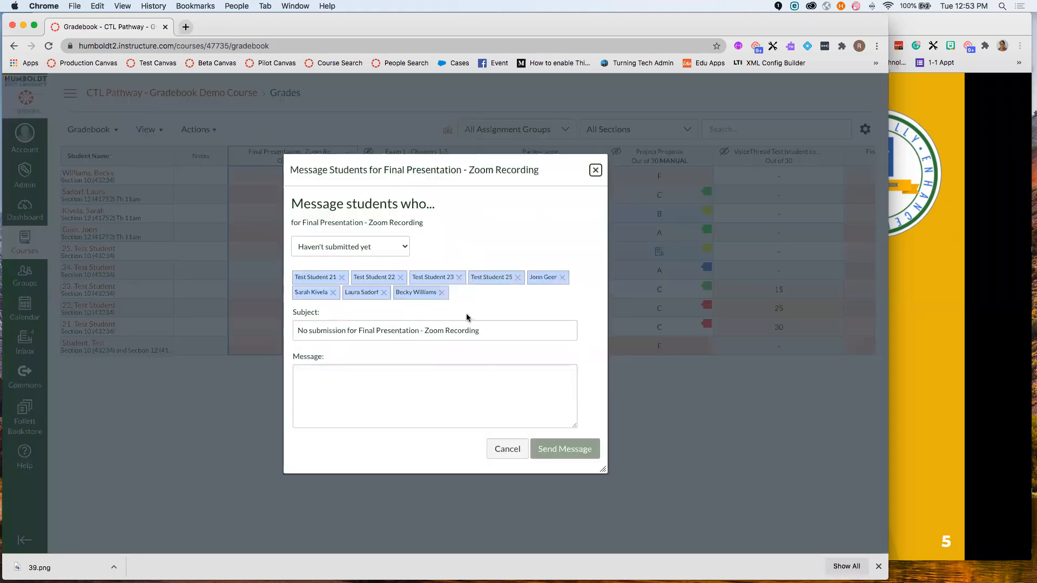
click(355, 247)
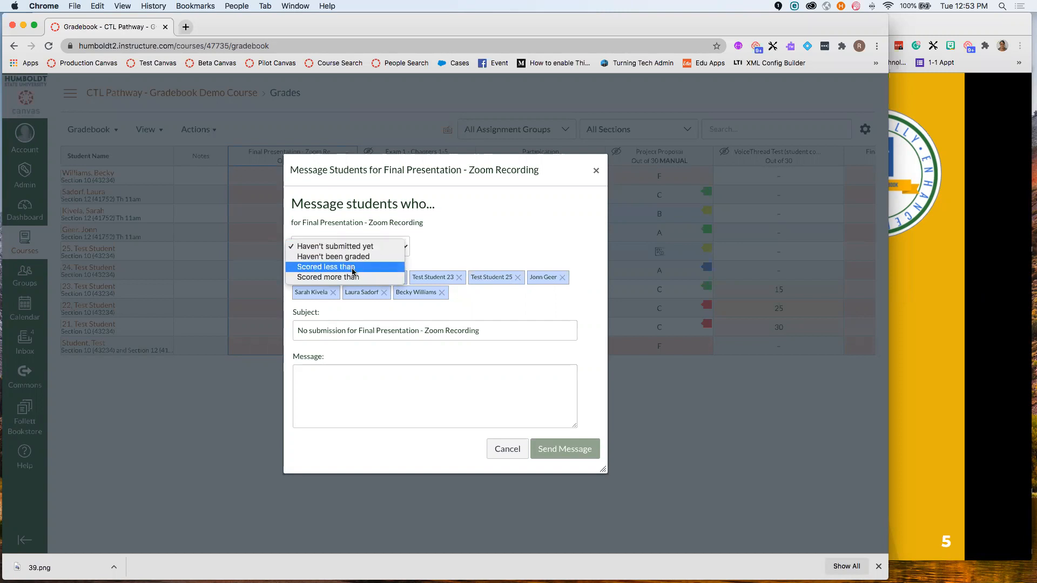
click(353, 268)
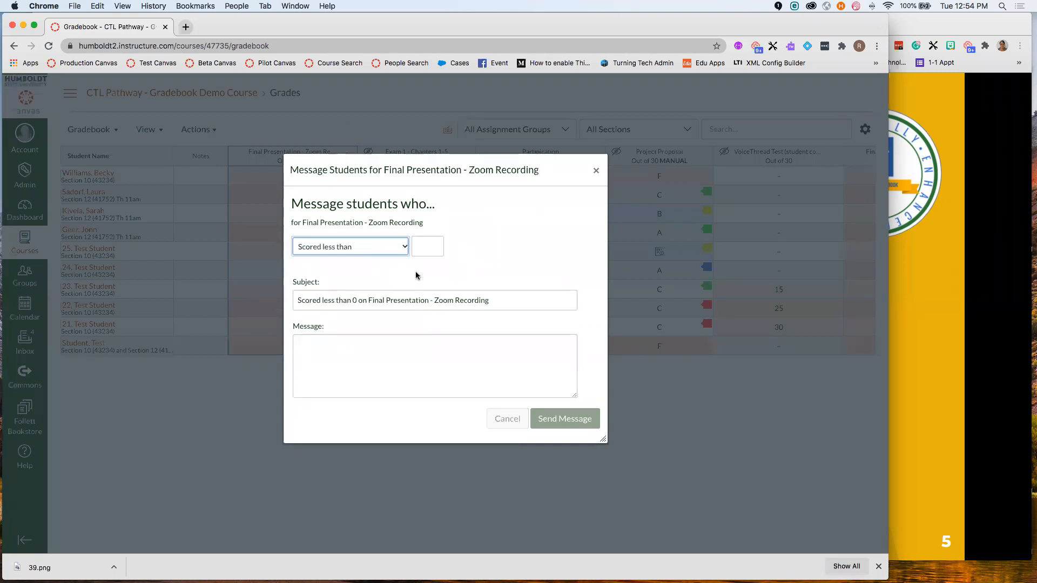
click(422, 247)
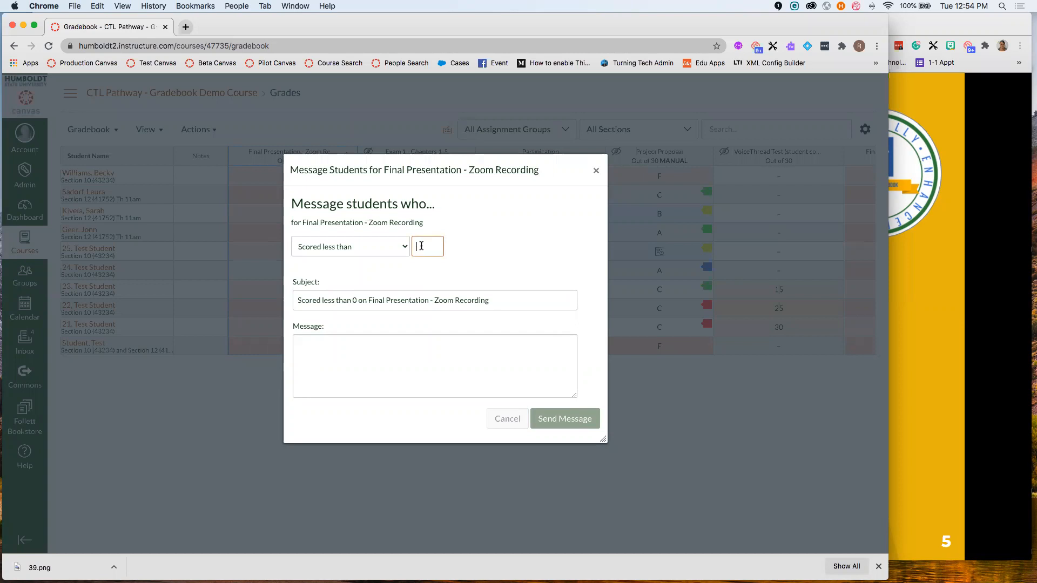
text(2)
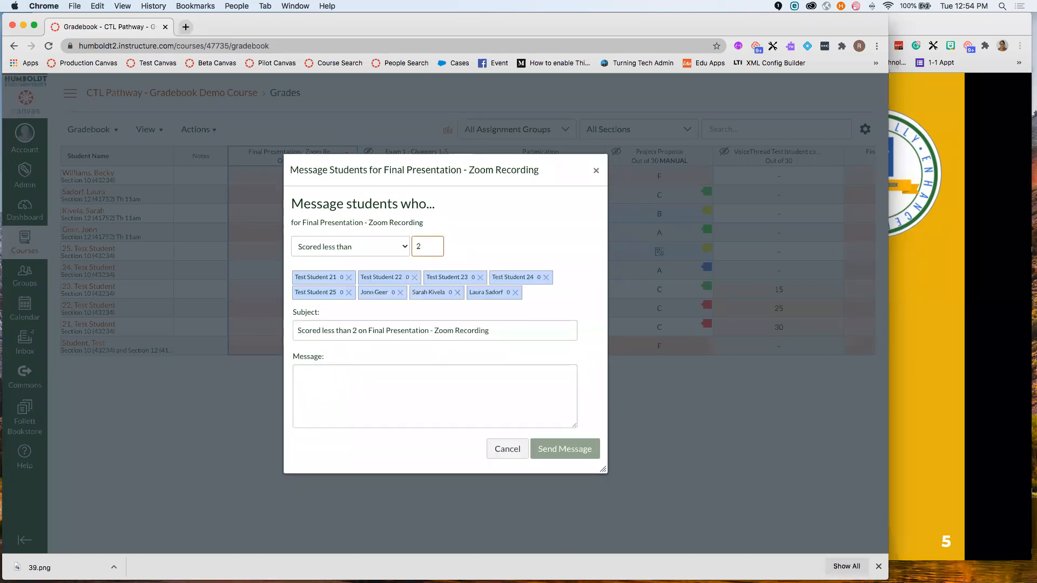
text(5)
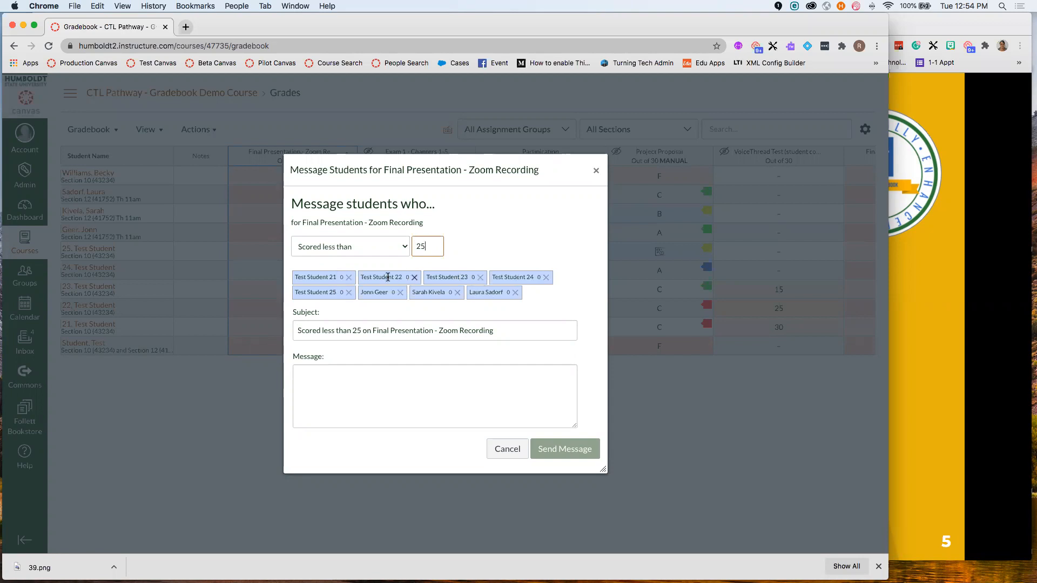
click(414, 278)
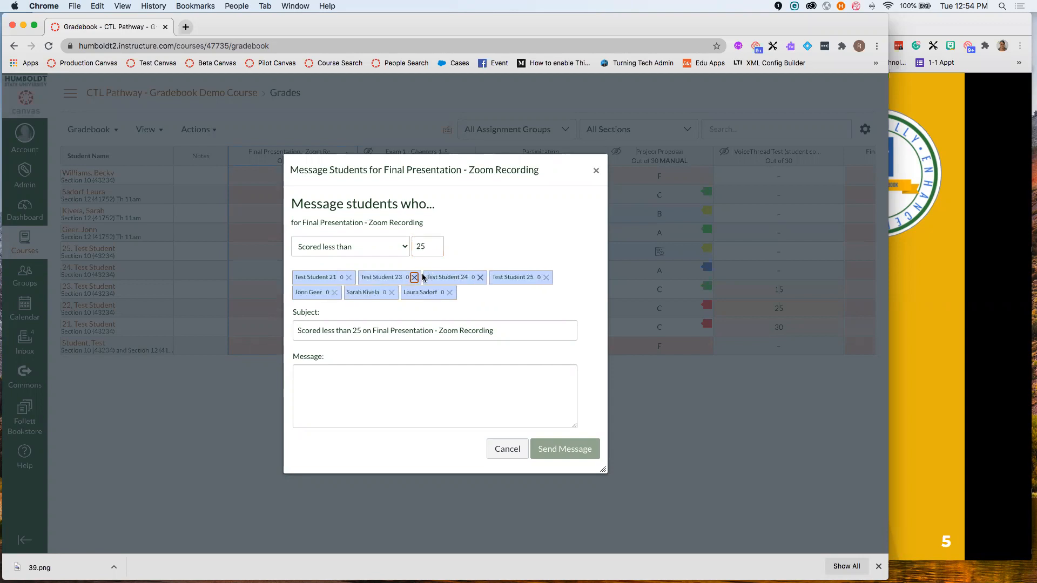
click(414, 278)
click(413, 278)
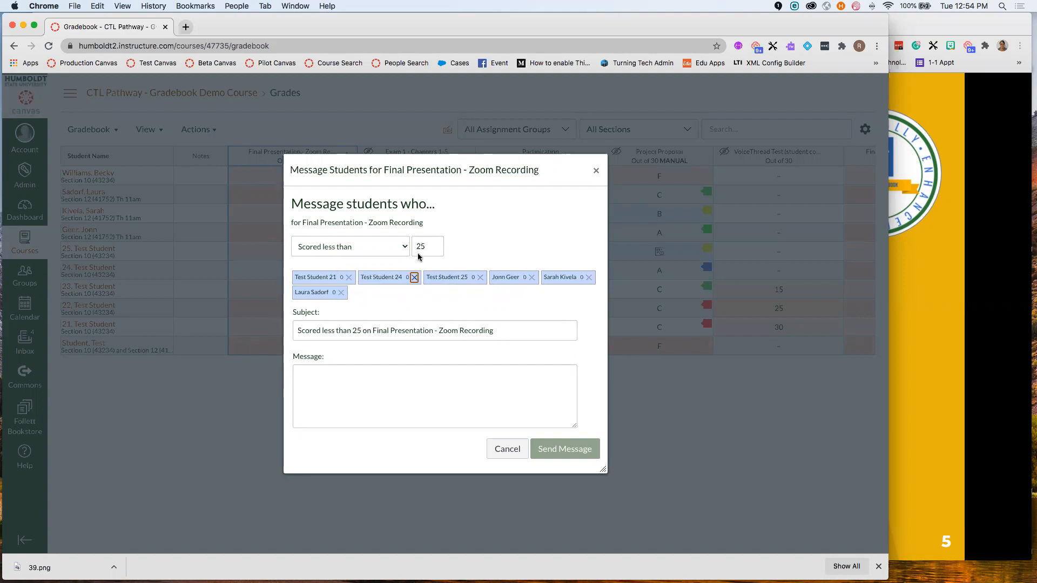
click(435, 381)
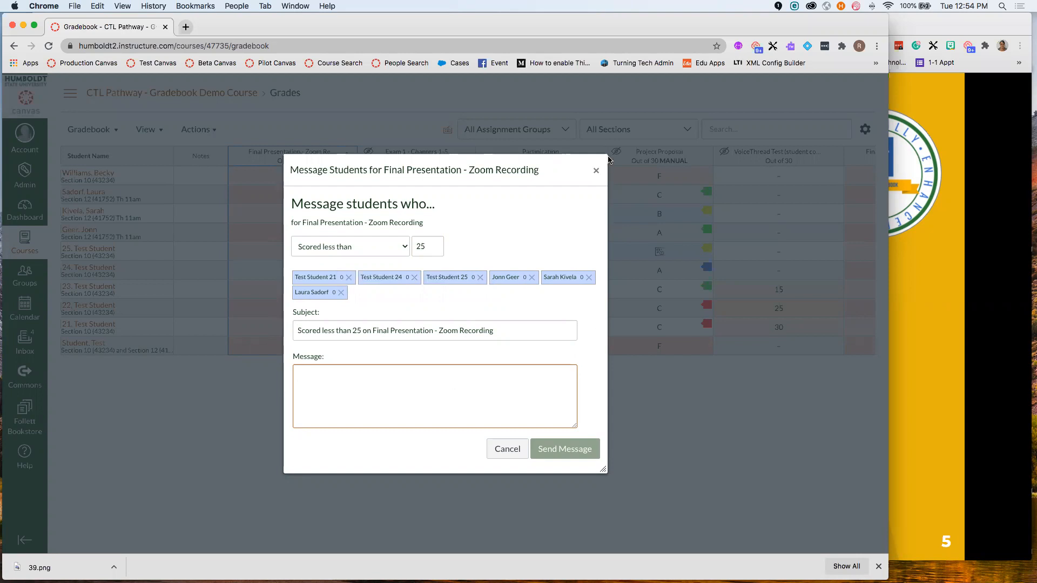
click(594, 170)
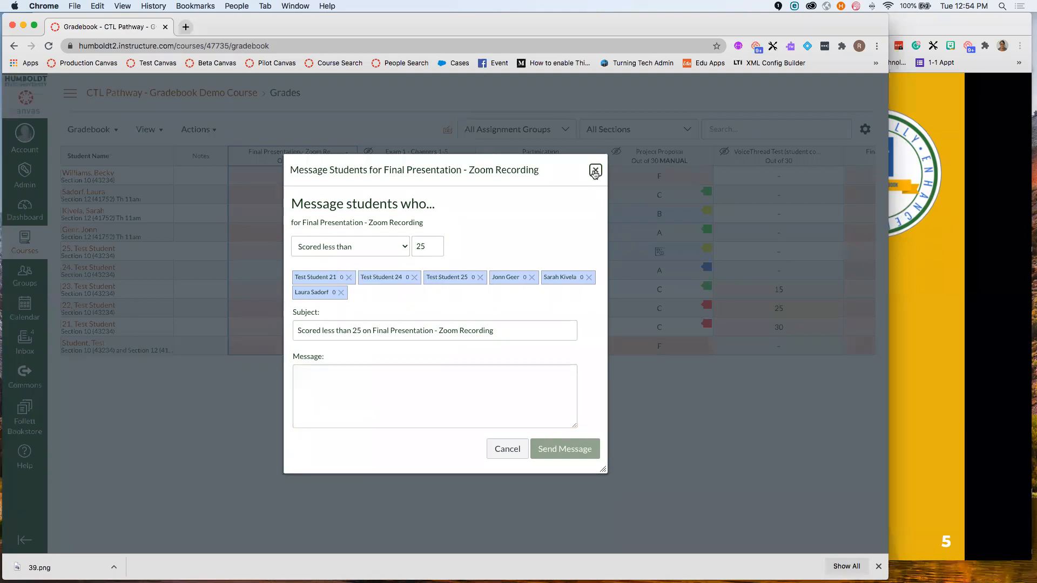
click(595, 170)
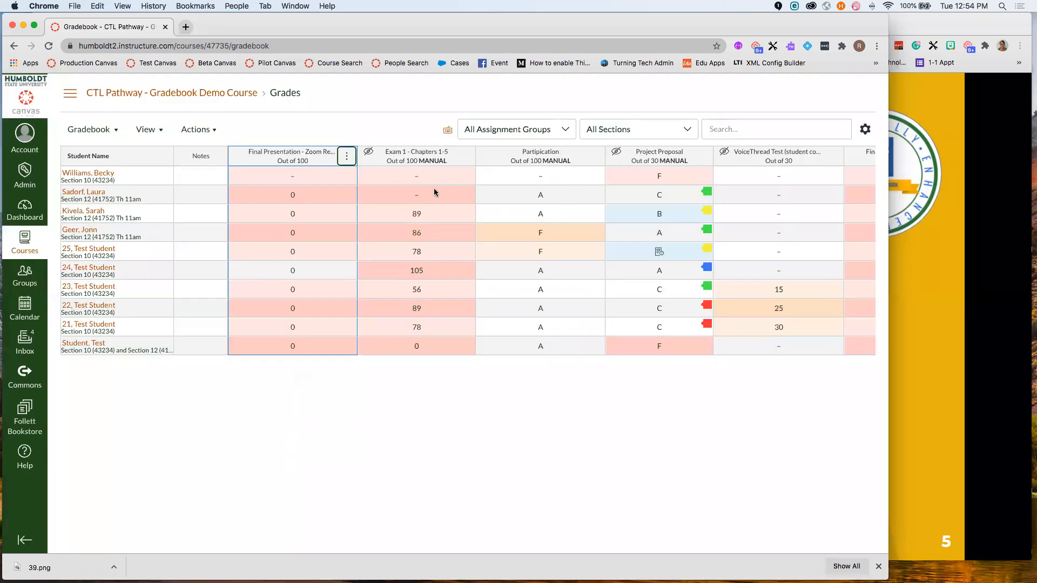
- Glance at the slides, then return to the gradebook and check the Final Presentation column menu
click(933, 253)
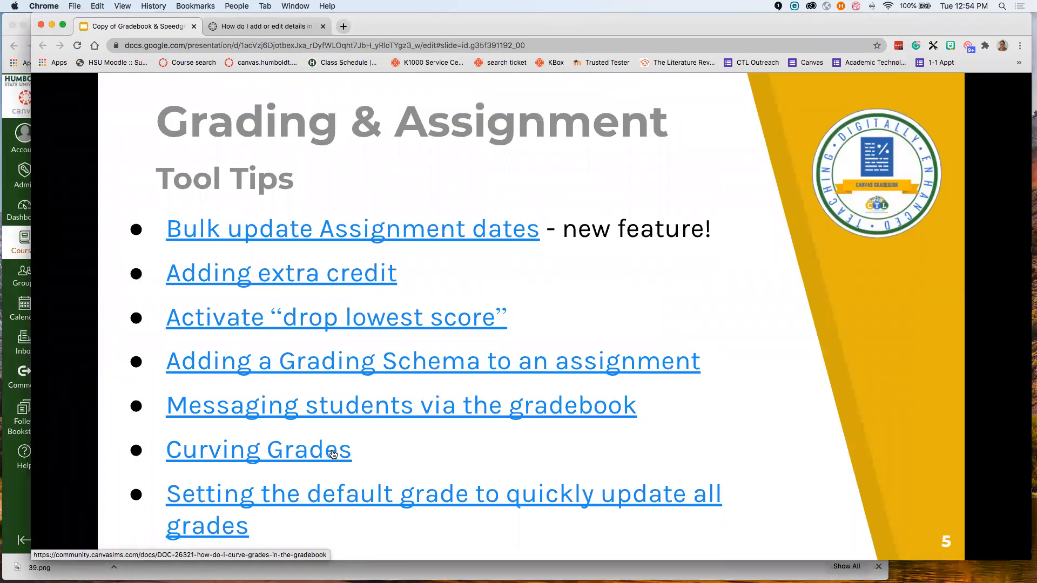
click(9, 239)
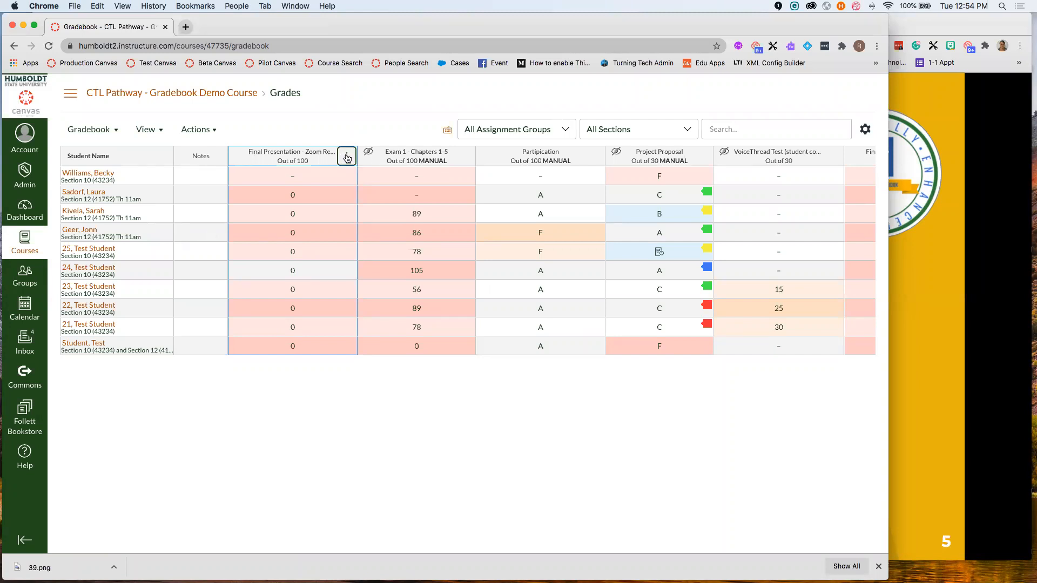
click(347, 158)
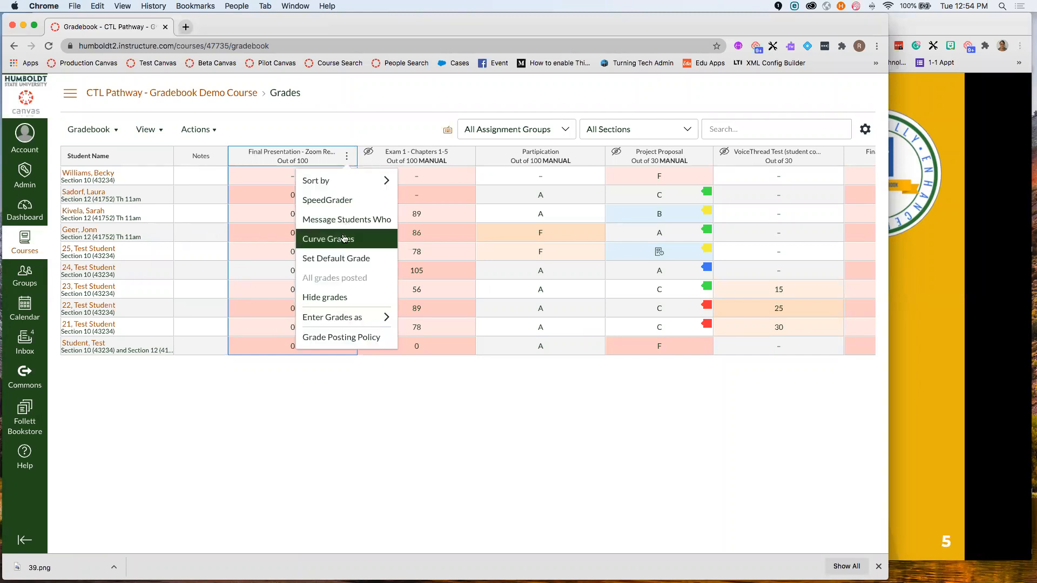
key(Escape)
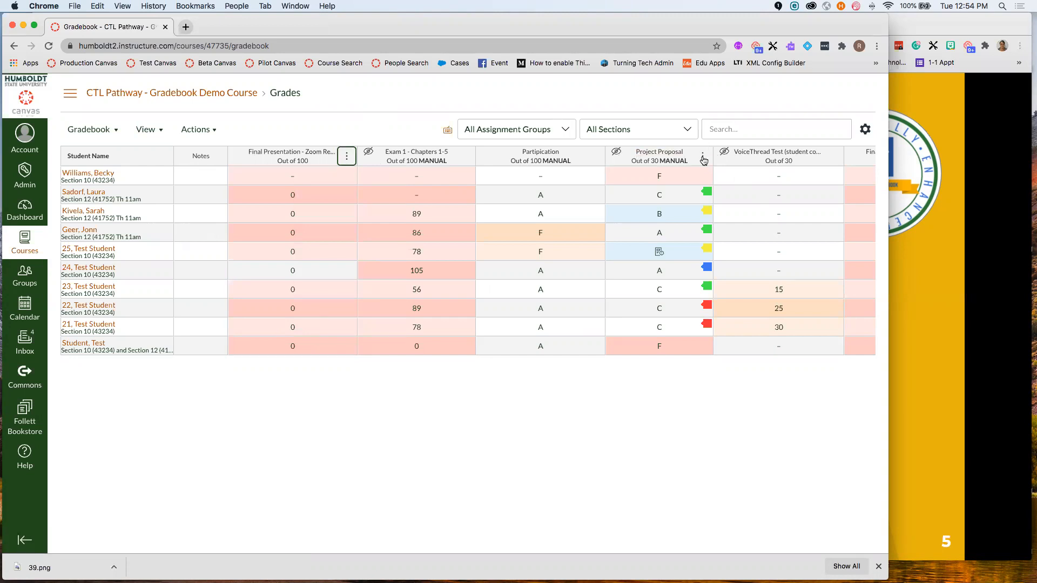
- Preview Curve Grades for Project Proposal, close it unapplied, and return to the slides
click(703, 157)
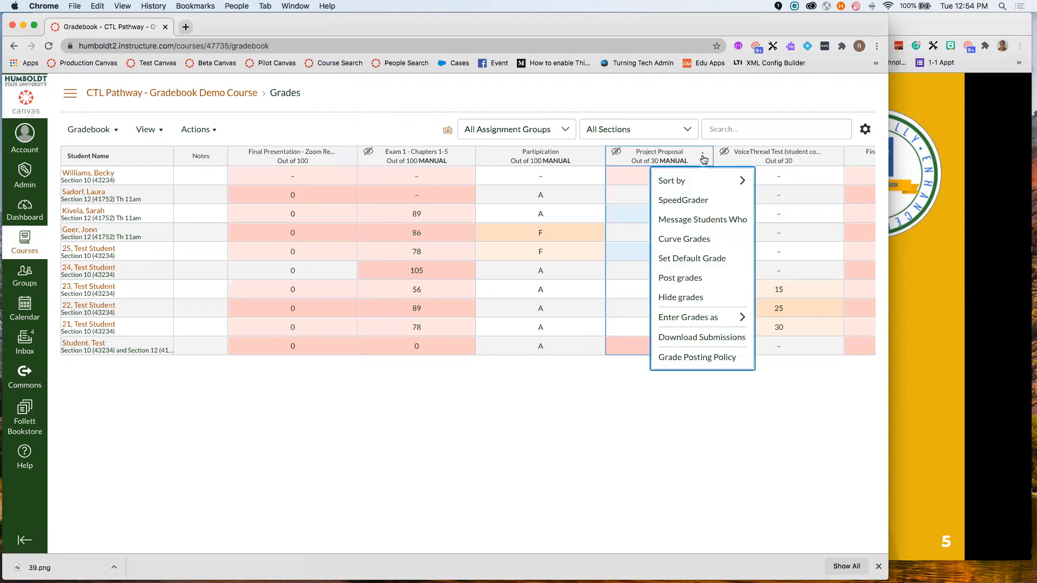
click(704, 240)
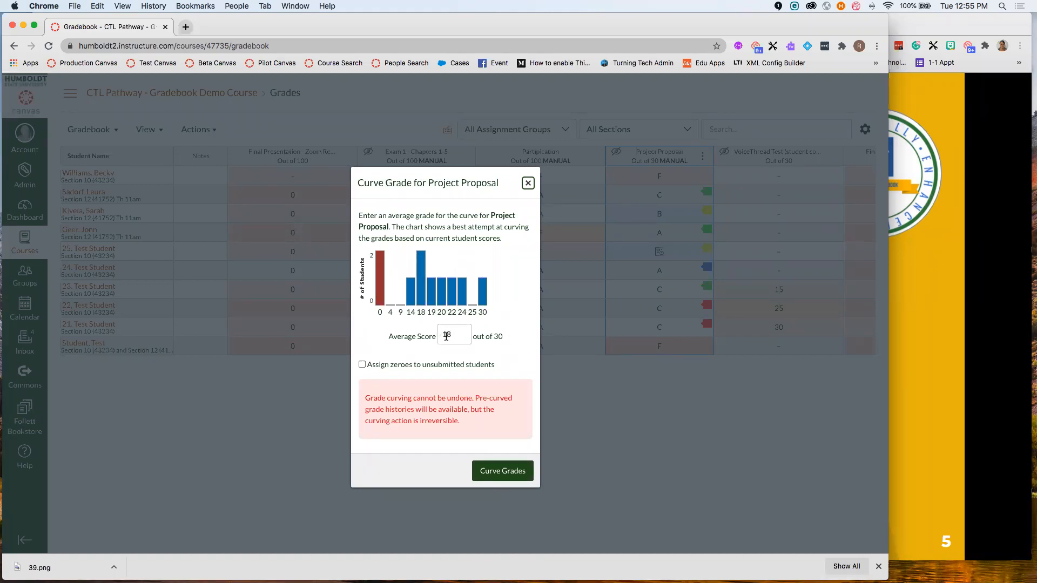
click(527, 184)
click(900, 310)
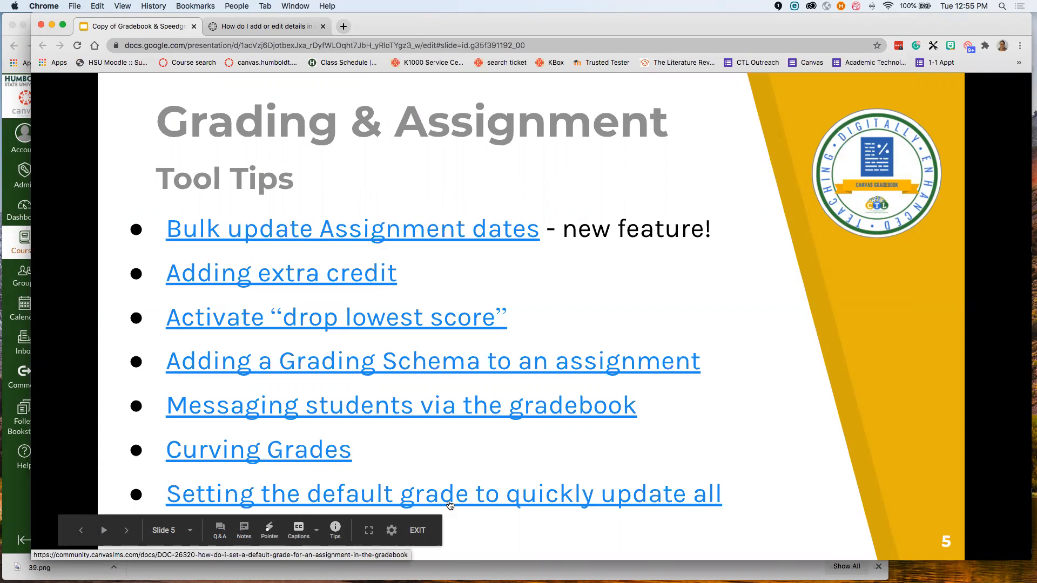
- Bring the gradebook forward and scroll right to the VoiceThread Test column
click(15, 237)
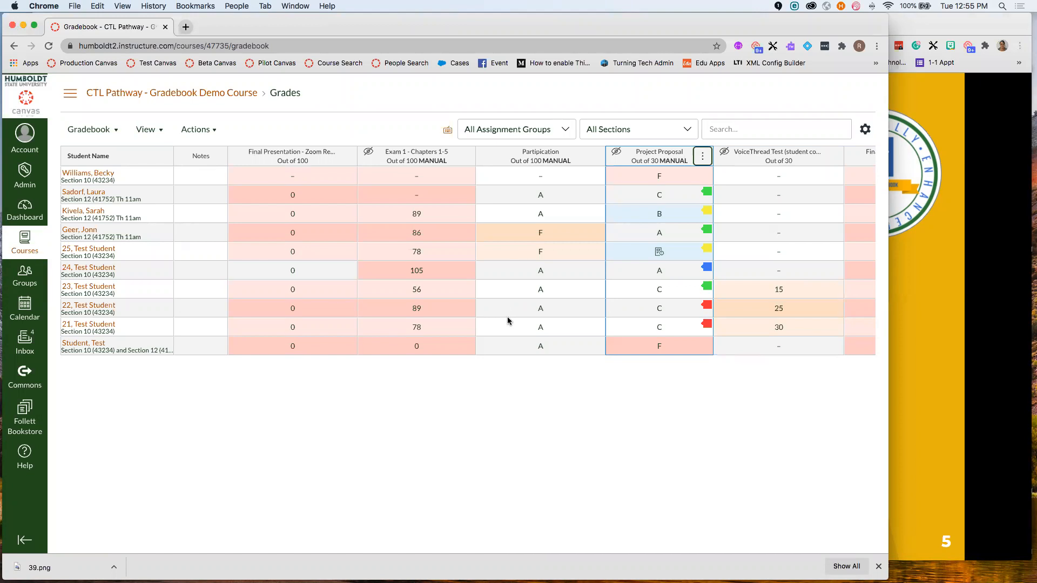
scroll(508, 320, right, 5)
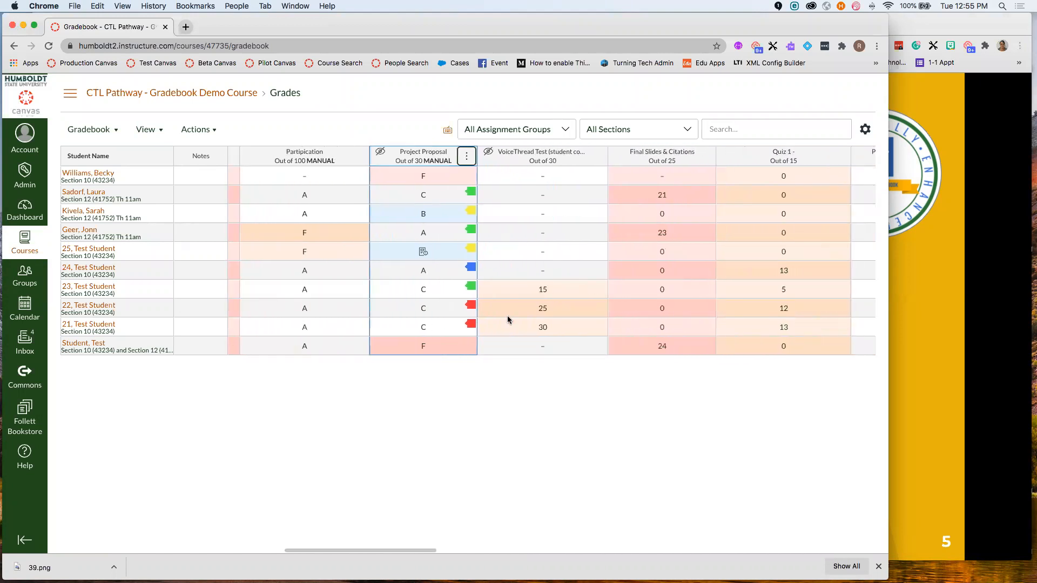
scroll(507, 316, right, 1)
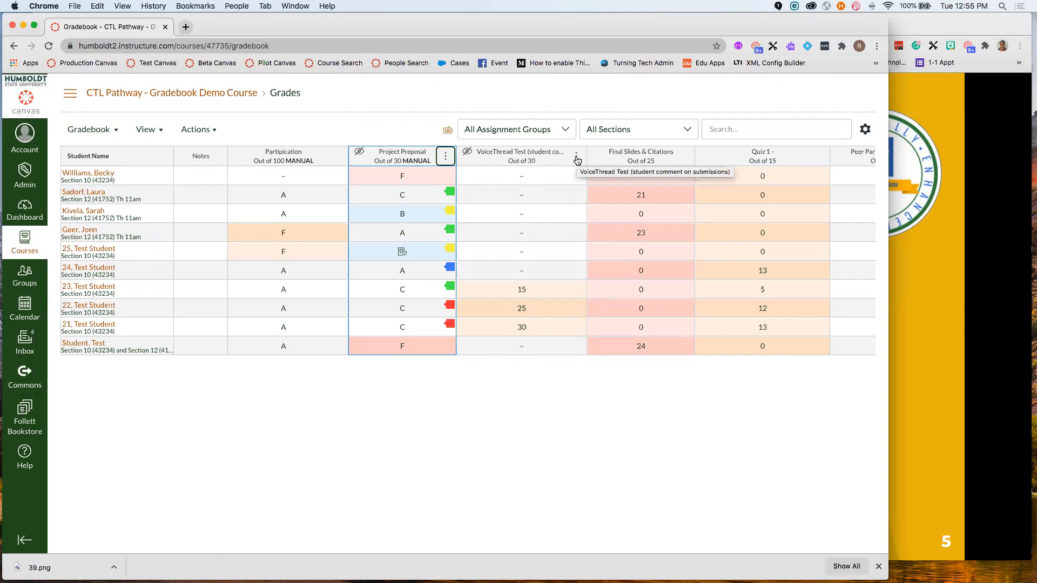
click(576, 157)
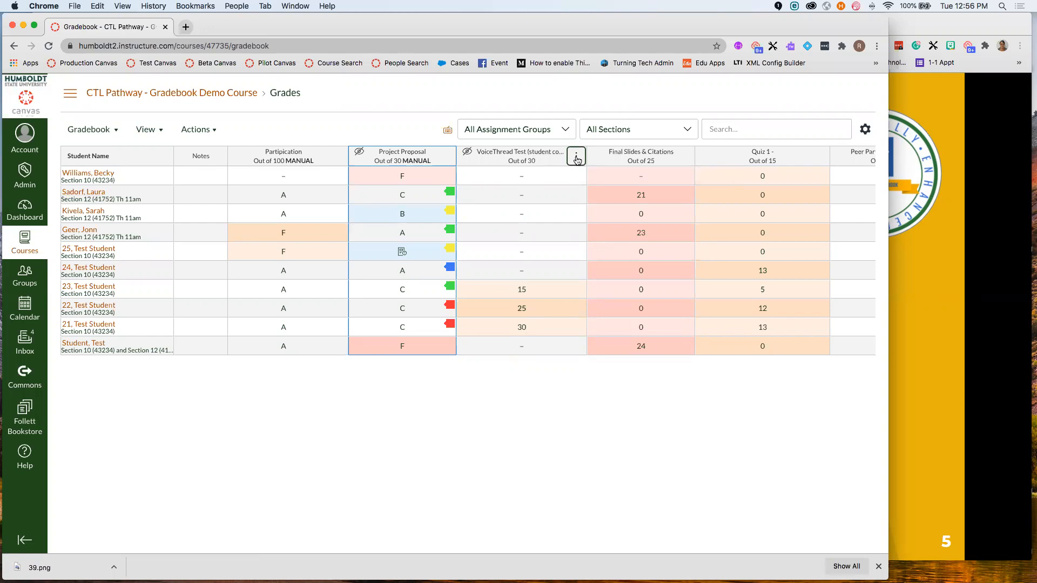
- Set a default grade of 0 for VoiceThread Test, confirming the 7 updated scores
click(577, 158)
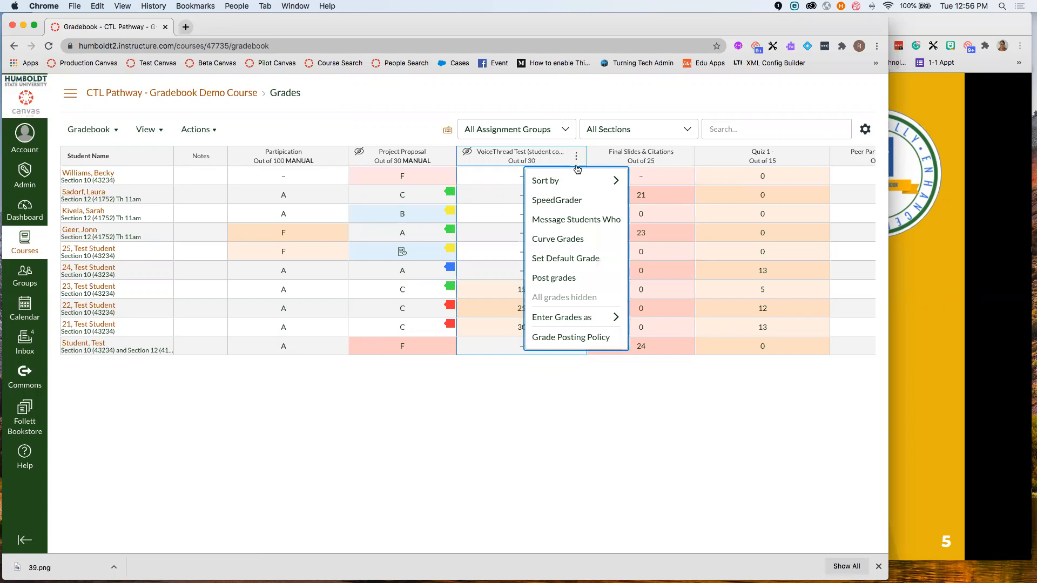
click(576, 259)
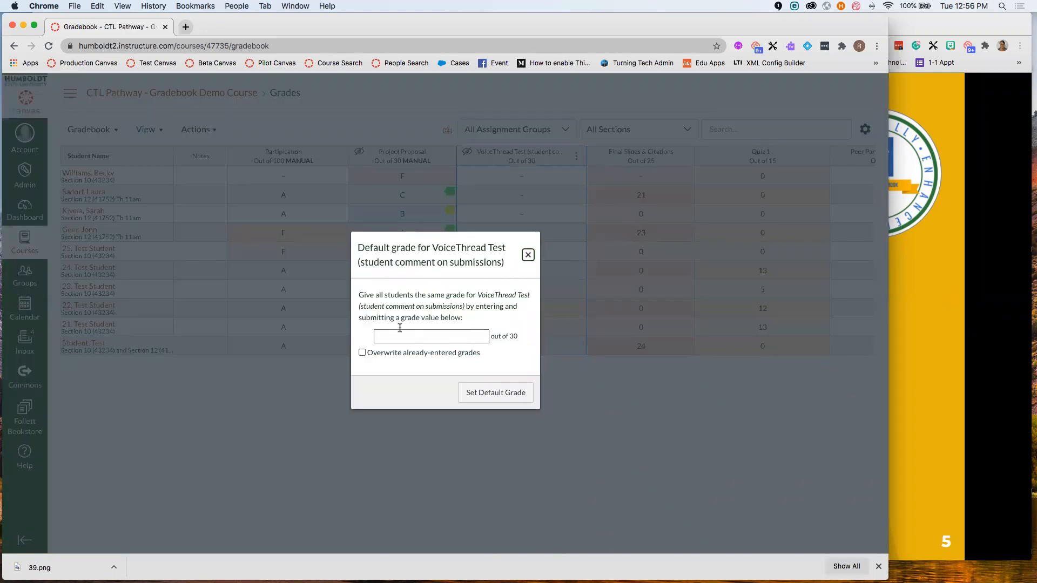
click(482, 333)
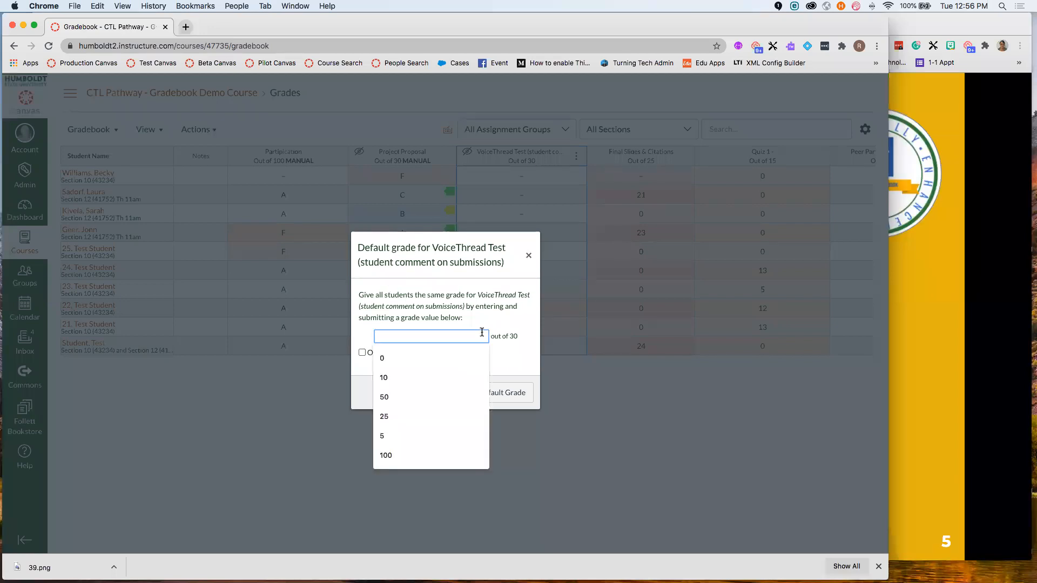
text(0)
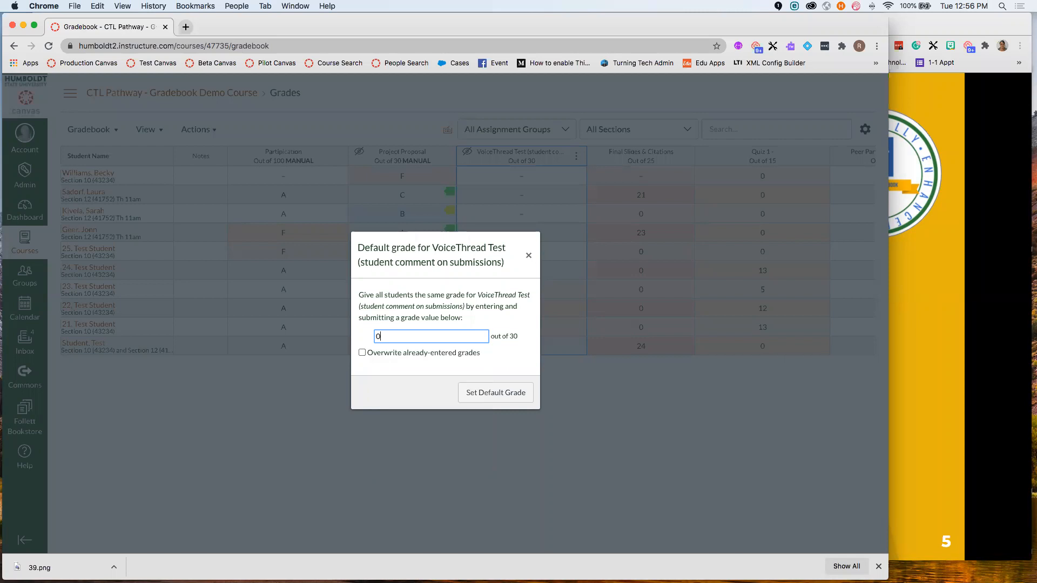
click(504, 396)
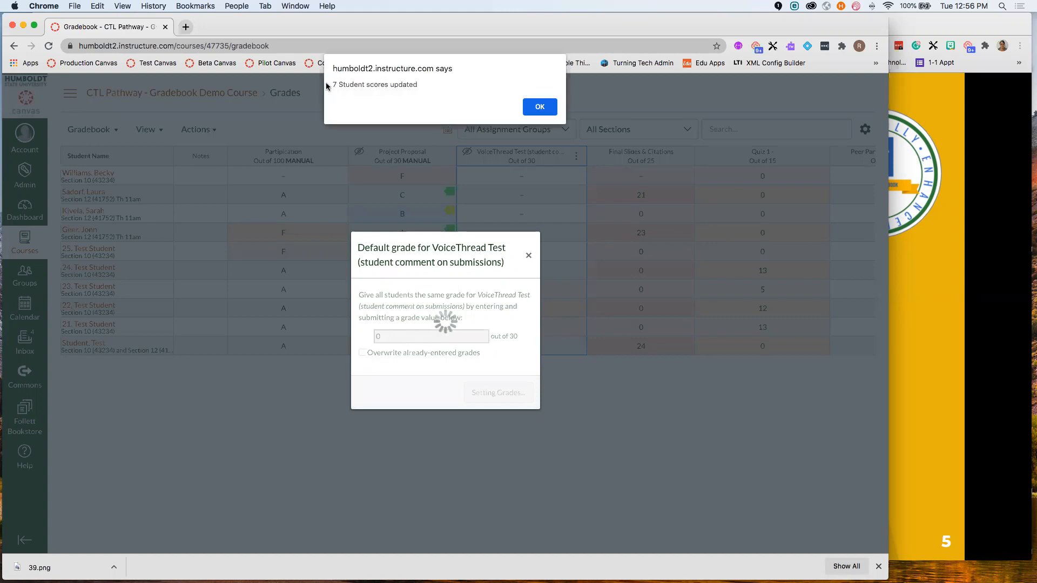
click(540, 107)
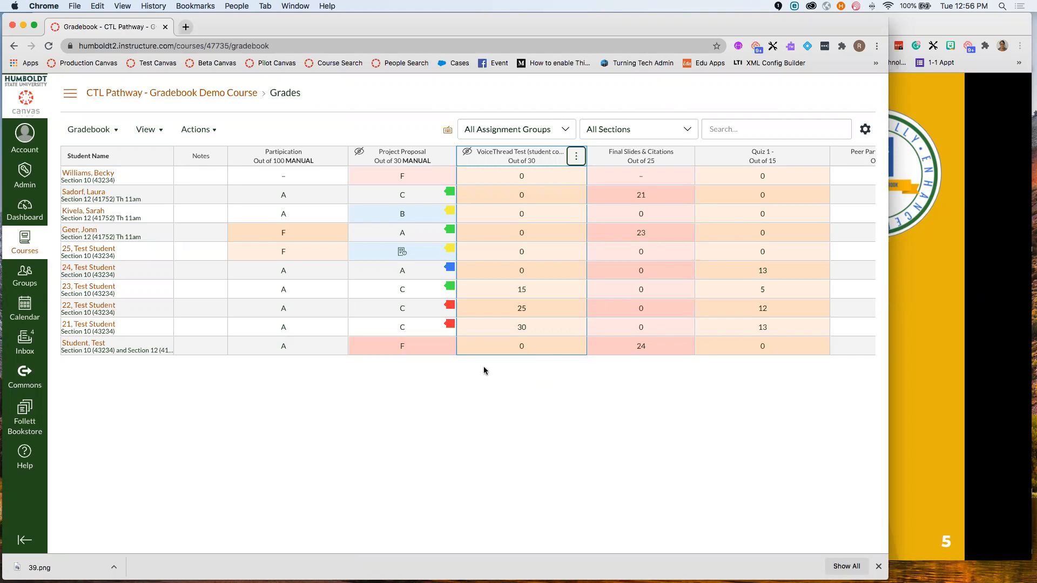
- Set a default grade of 15 for Peer Participation Feedback, confirming the 10 updated scores
scroll(484, 370, right, 3)
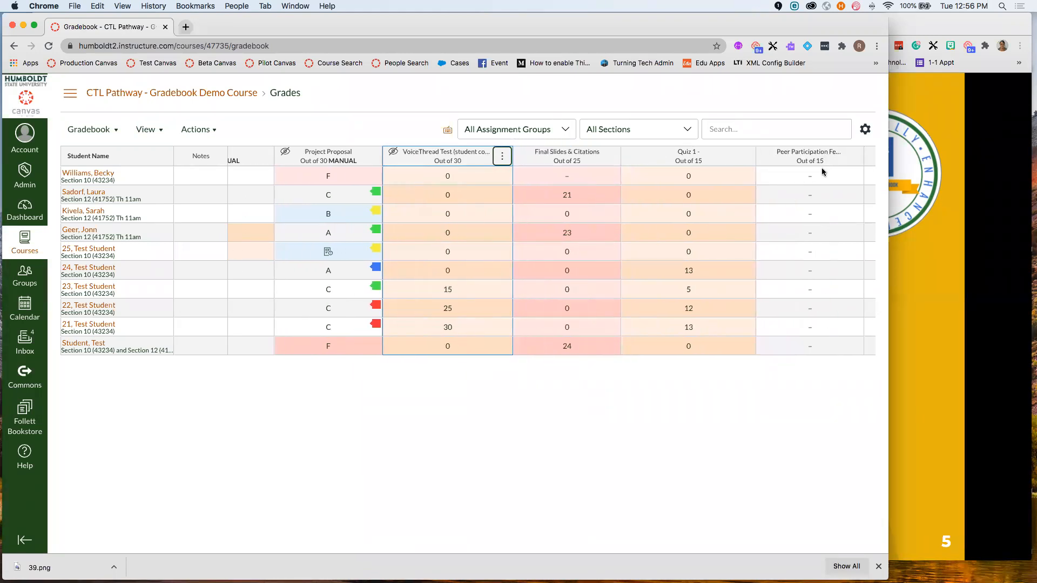
scroll(732, 251, right, 1)
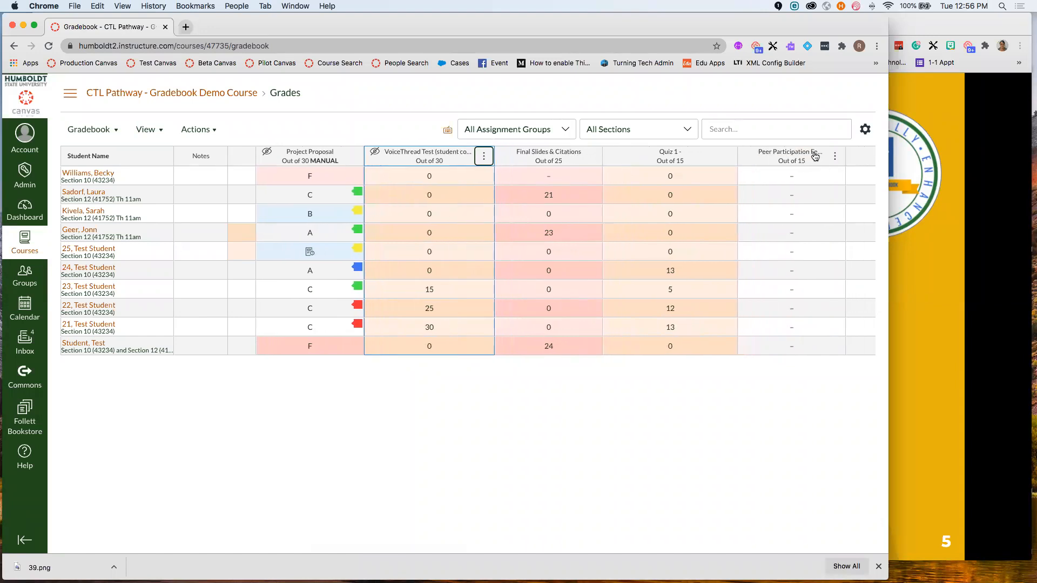
click(835, 156)
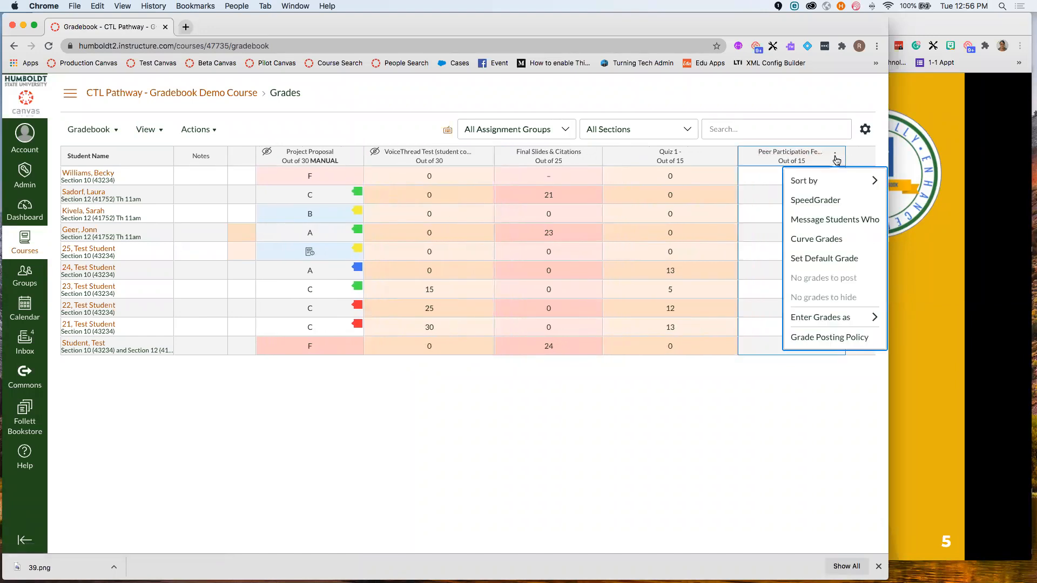
click(830, 261)
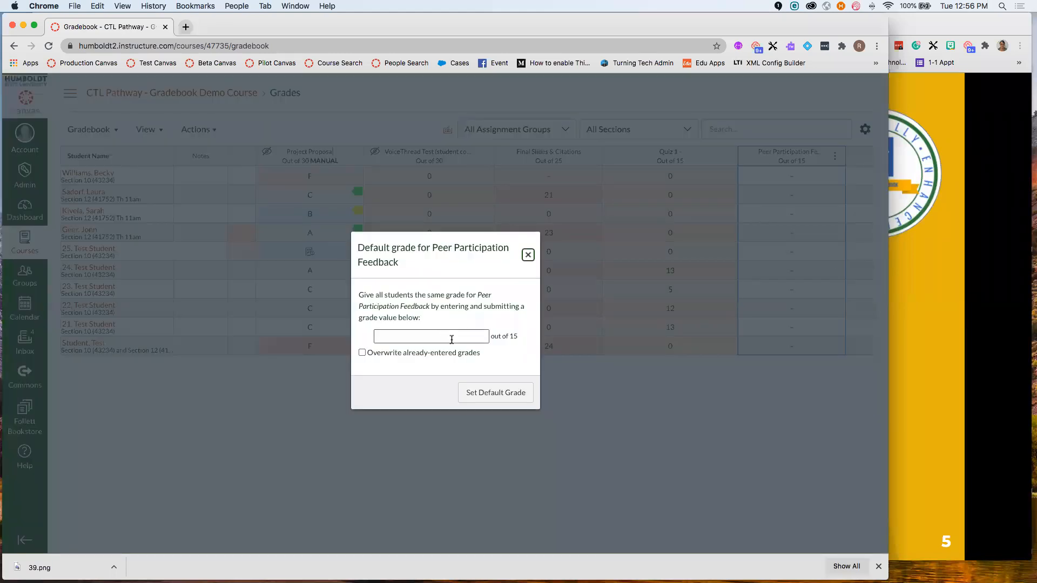
click(453, 336)
text(15)
click(503, 392)
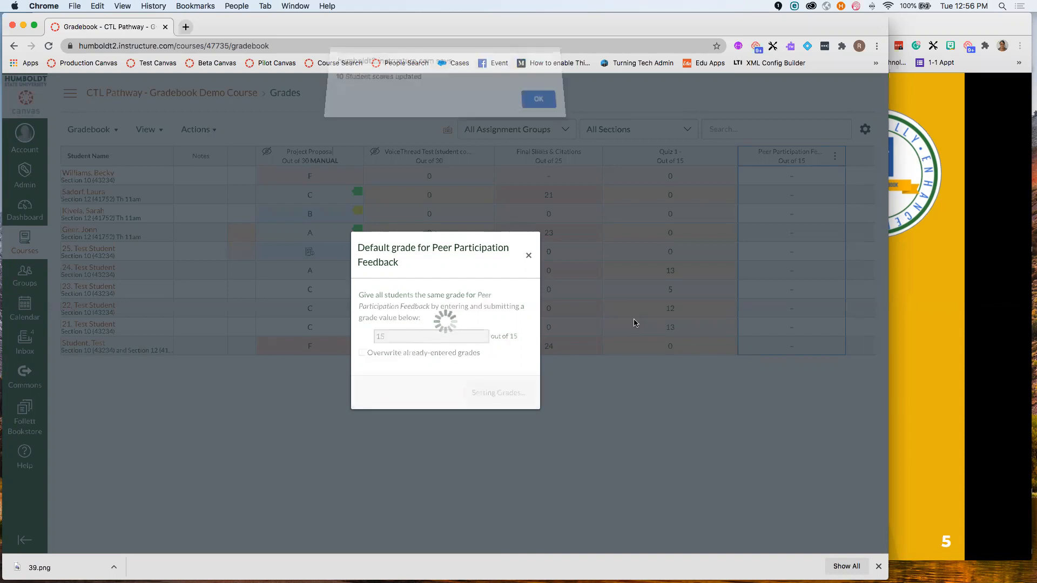
click(536, 105)
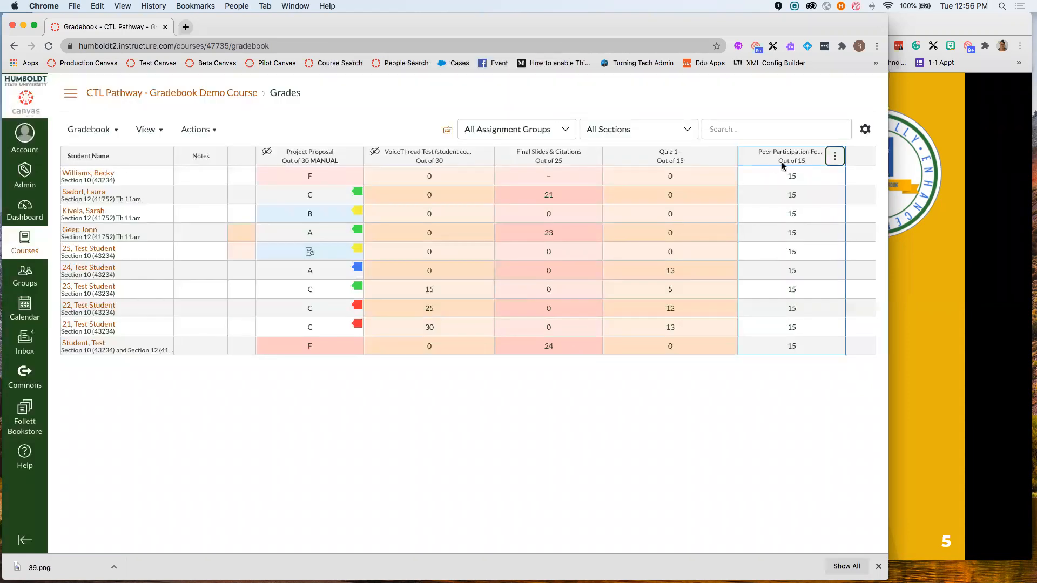
- Change one test student's Peer Participation score to 0, then return to the slides
click(793, 329)
text(0)
click(799, 384)
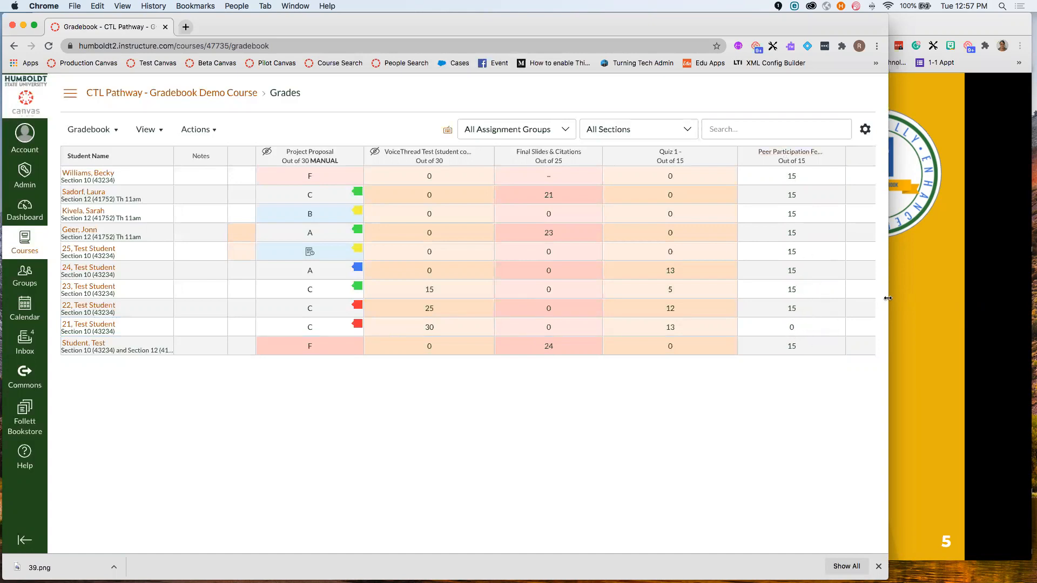
click(909, 291)
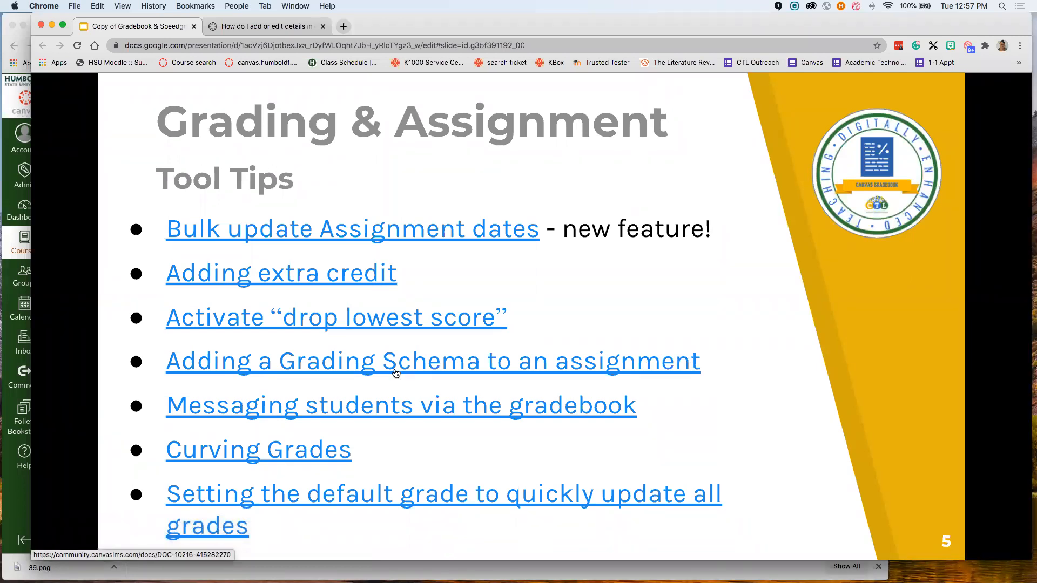
- Return to the gradebook and open the Project Proposal assignment's edit page
click(9, 172)
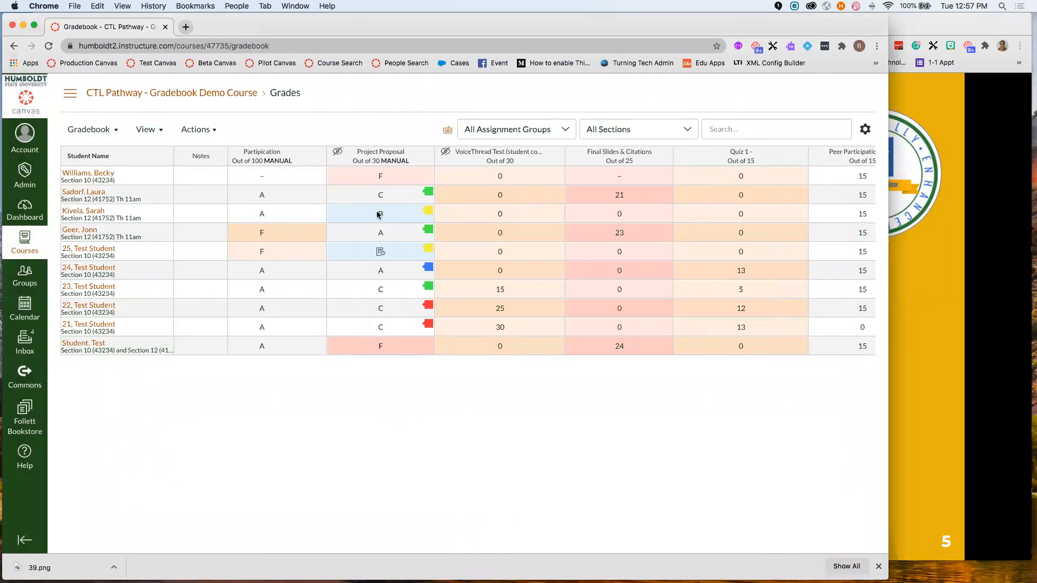
scroll(417, 352, left, 2)
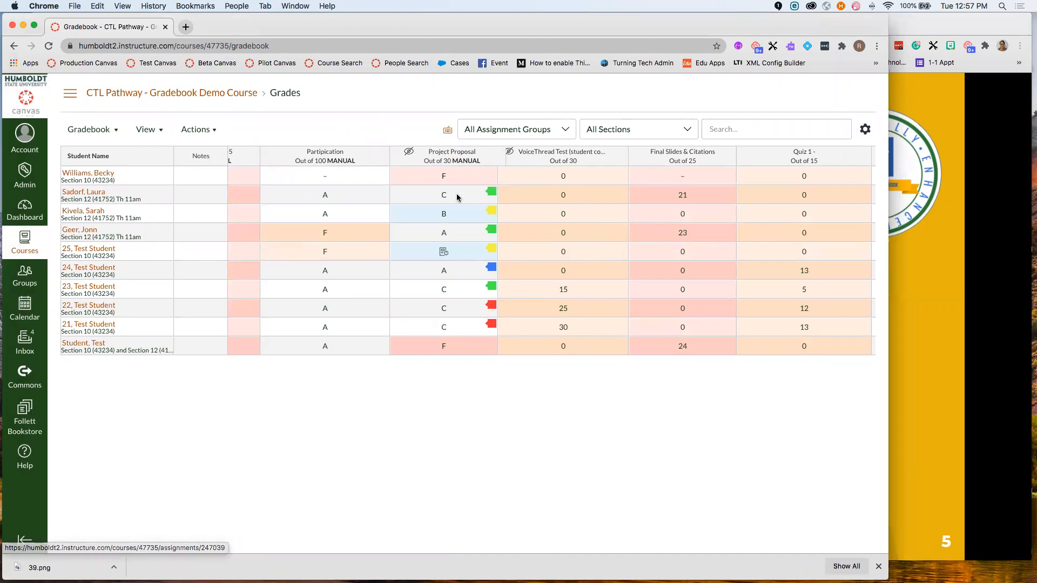
click(445, 153)
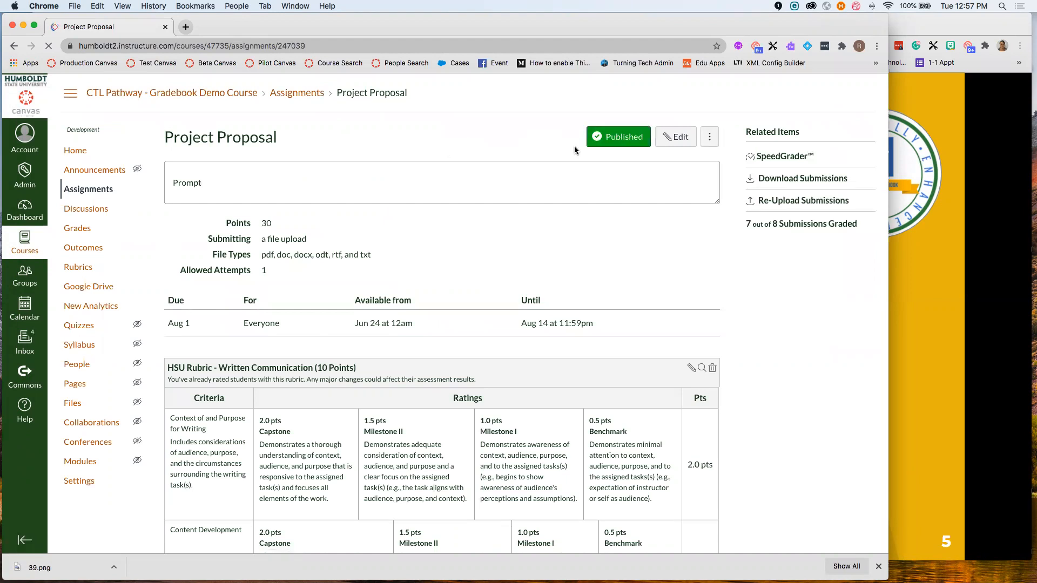
click(680, 137)
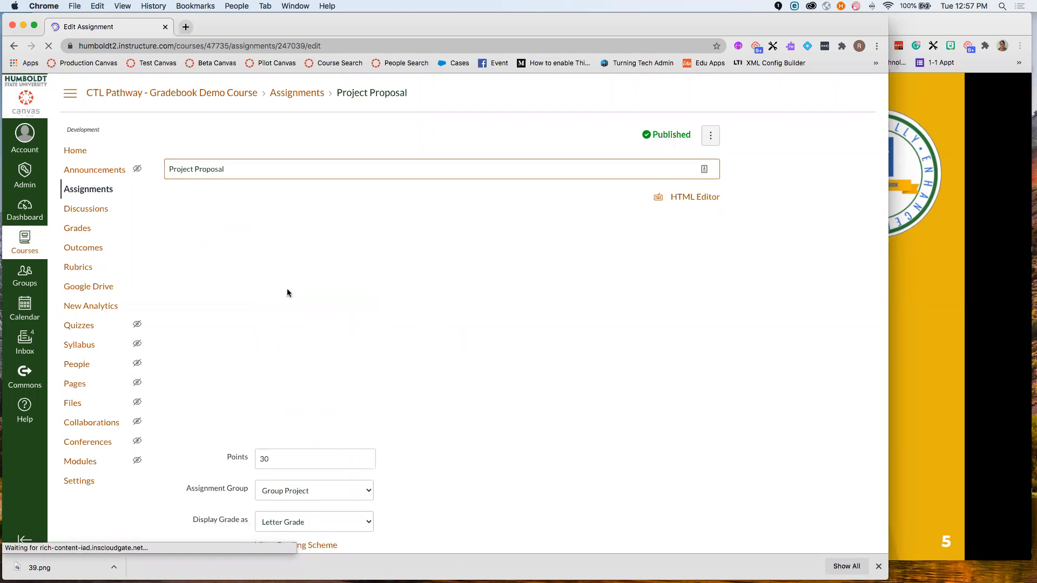
scroll(393, 403, down, 3)
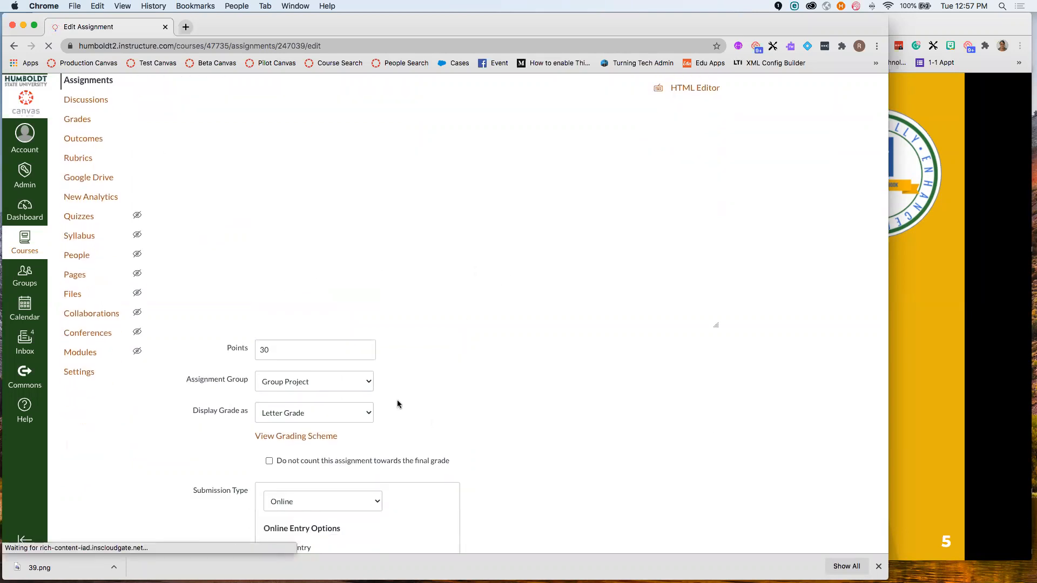
- Keep Letter Grade display and compare the Standard and Straight Letter grading schemes
click(291, 371)
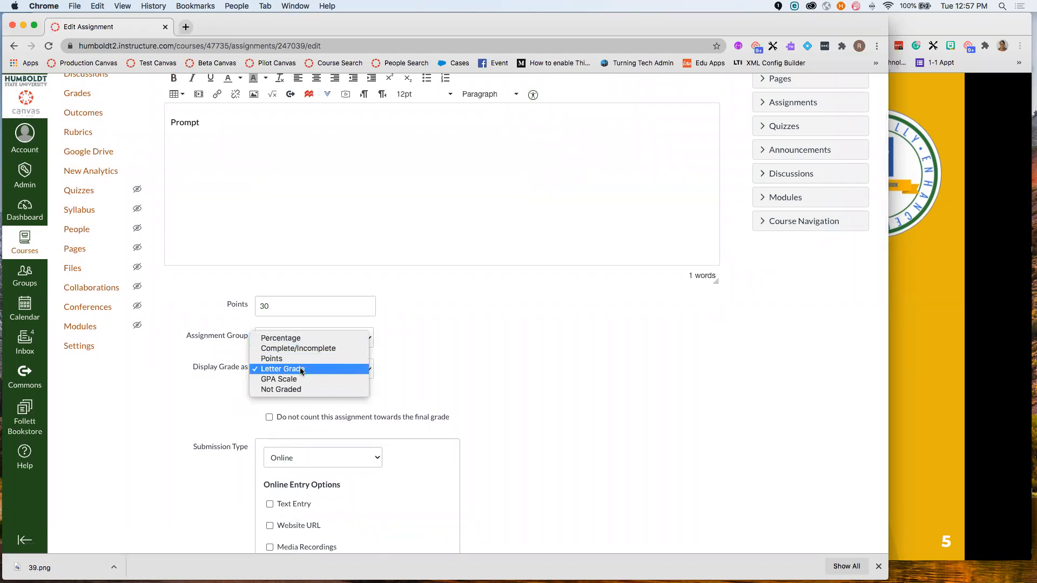
click(301, 369)
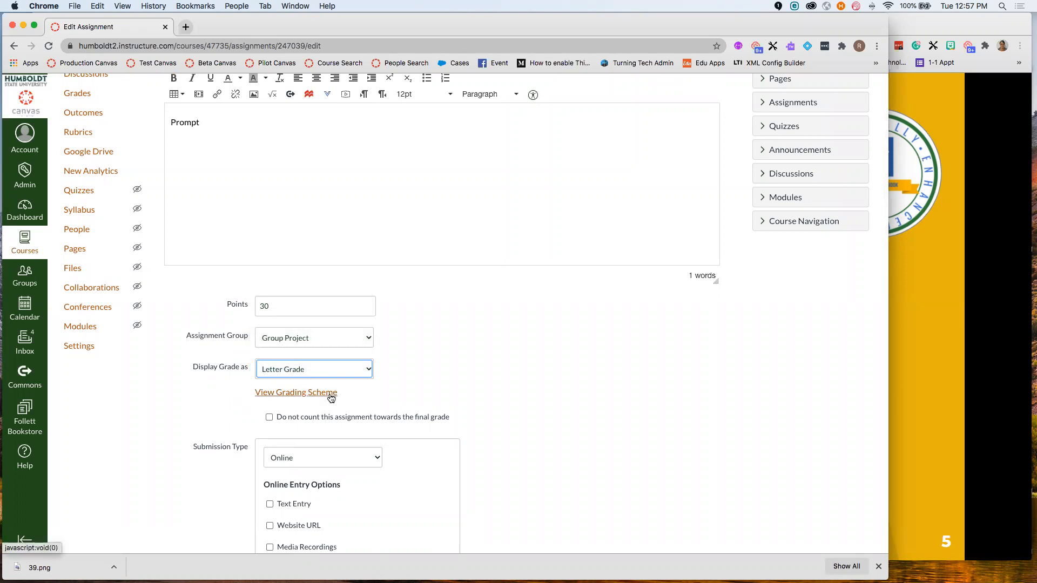
click(304, 395)
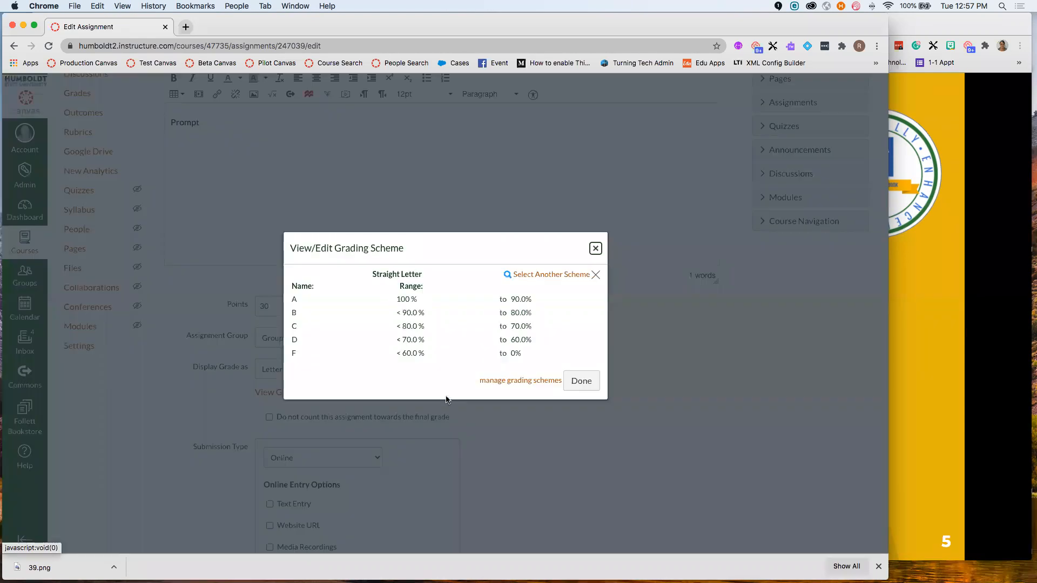
click(562, 274)
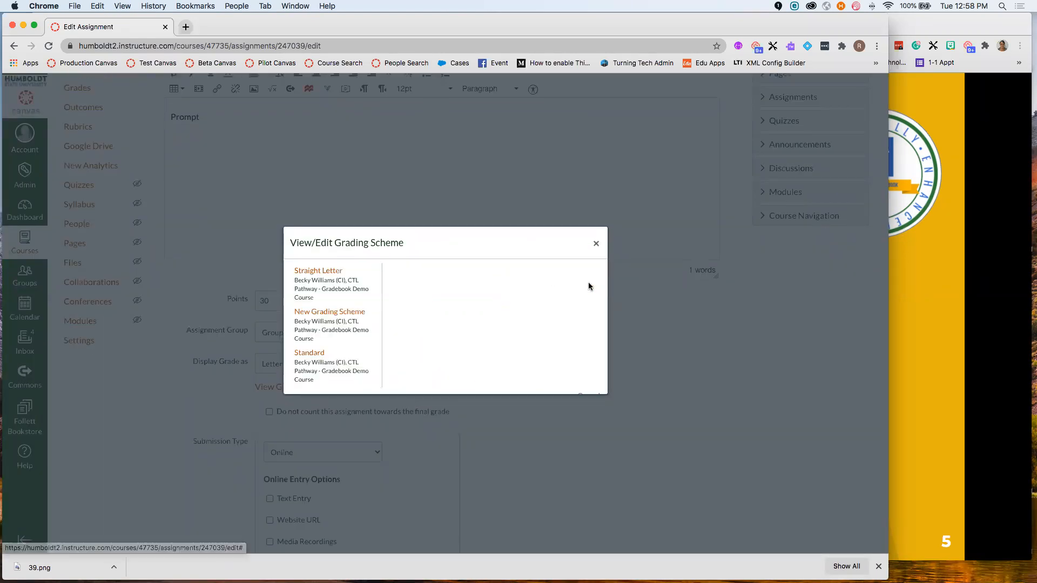
scroll(324, 362, down, 1)
click(324, 361)
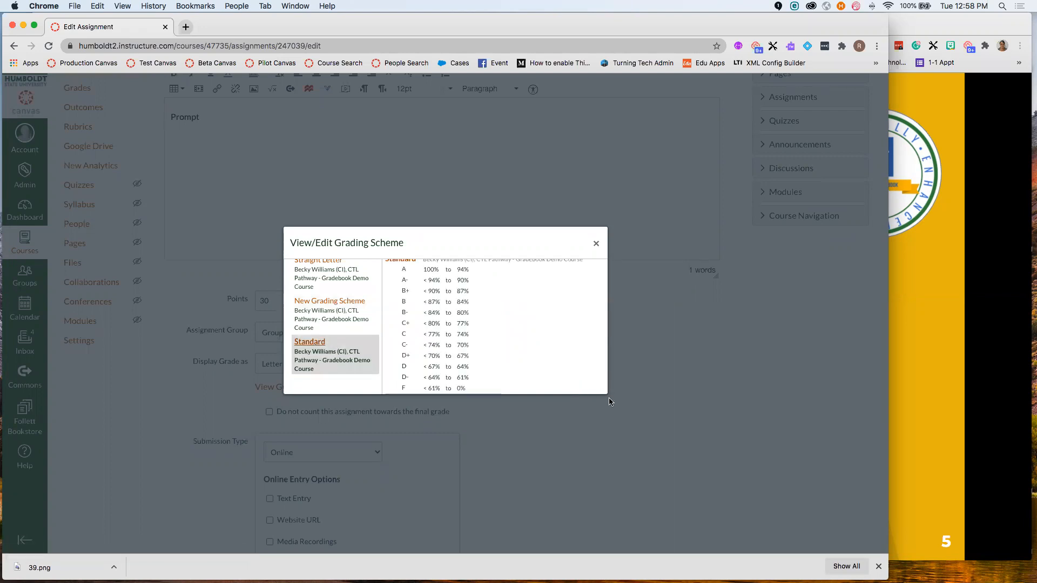
scroll(542, 323, down, 1)
scroll(541, 323, up, 1)
scroll(556, 346, up, 1)
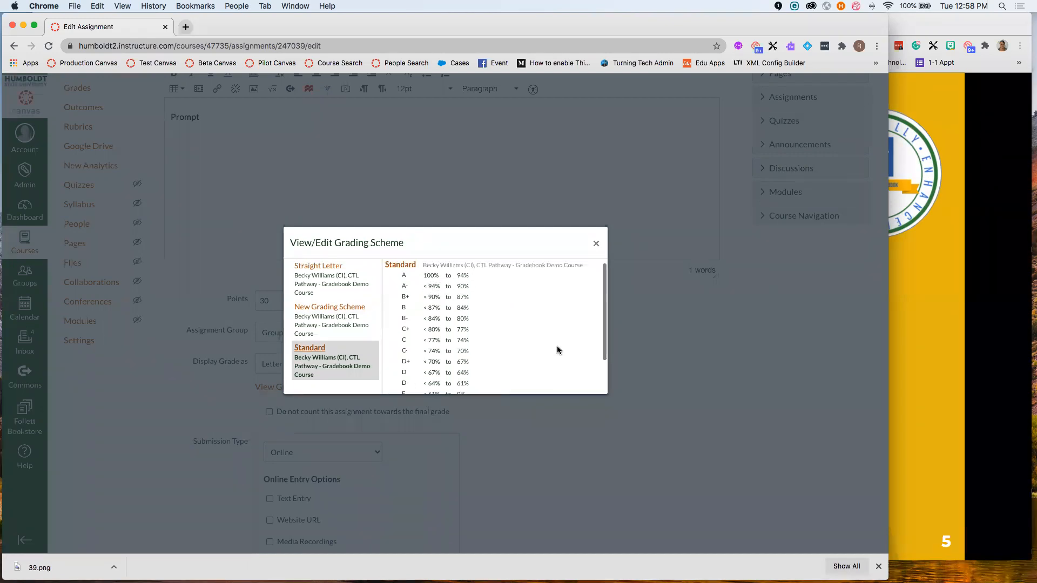
click(334, 273)
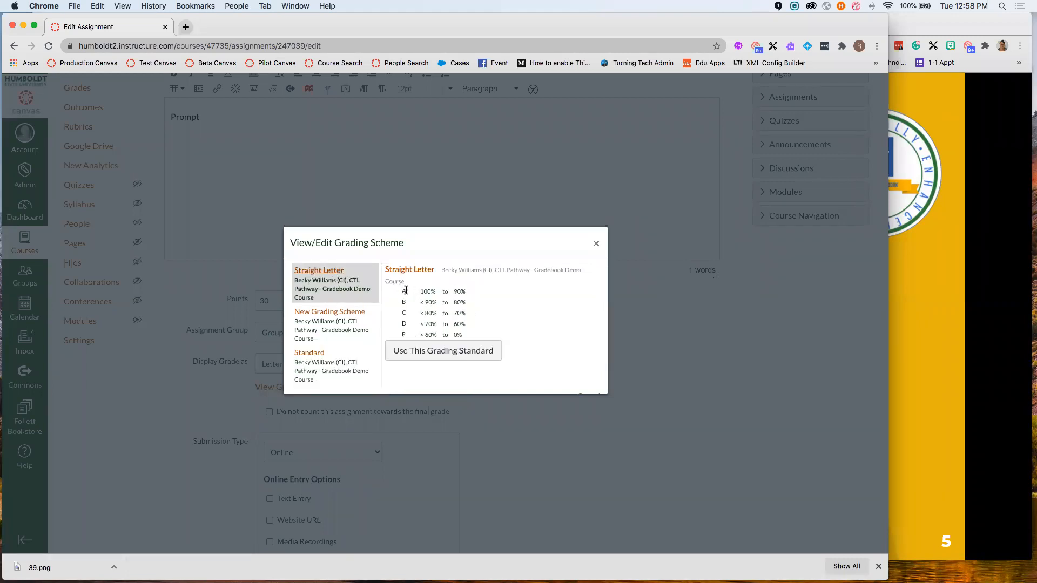
click(596, 244)
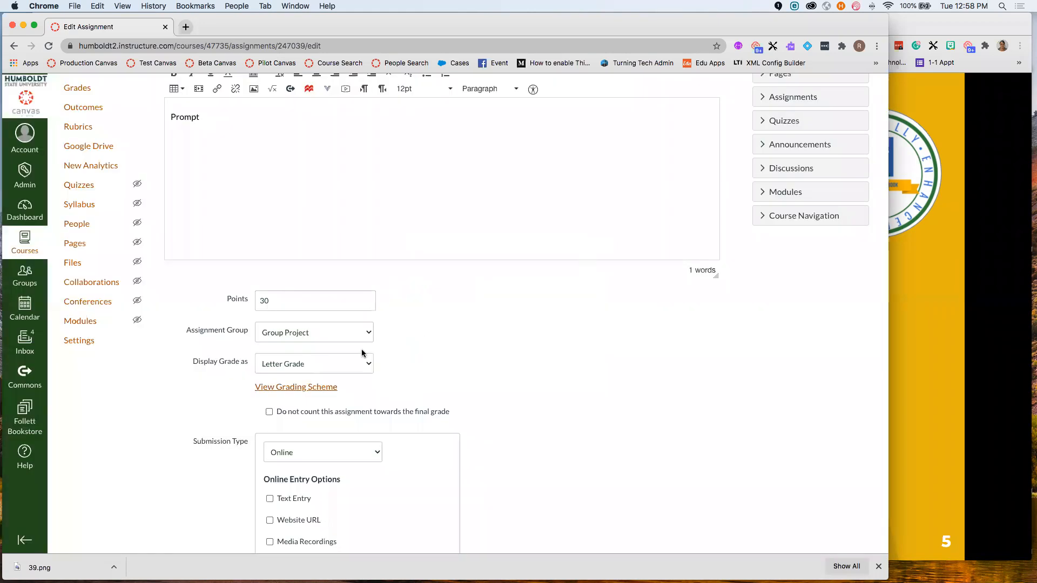
- Apply the Straight Letter scheme to Project Proposal and return to the slides
click(317, 388)
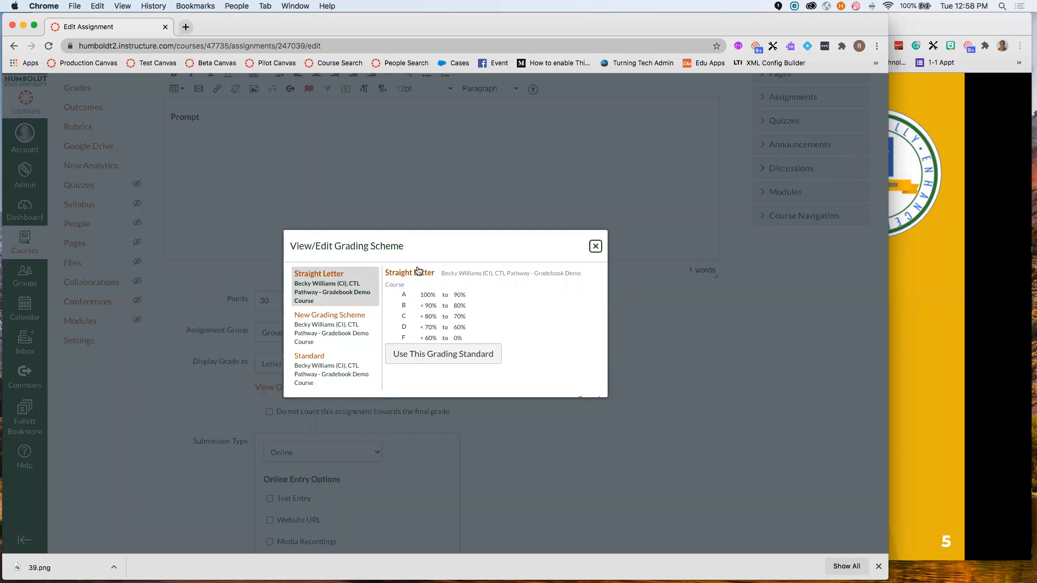
click(441, 357)
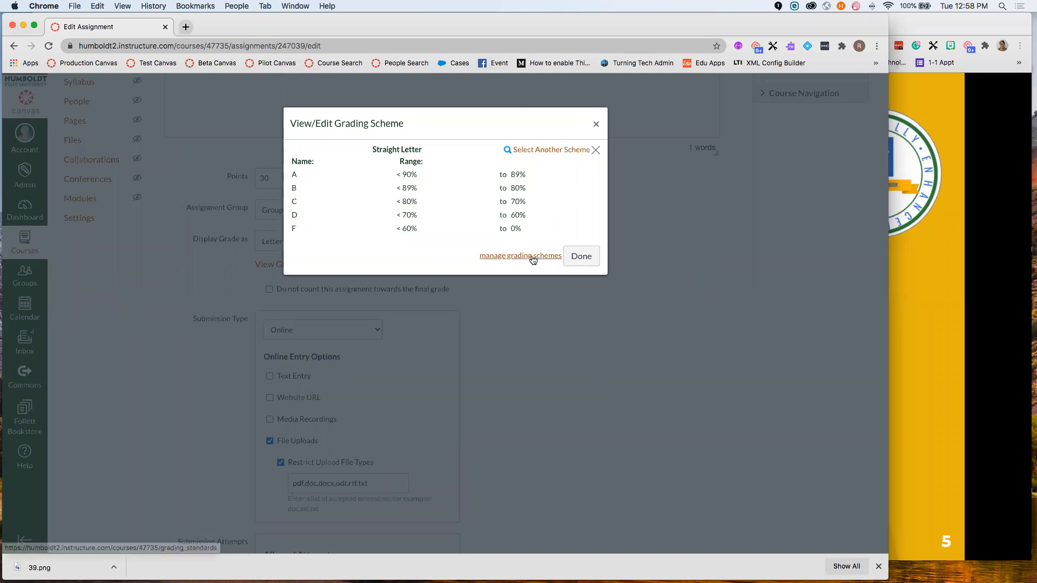
click(596, 125)
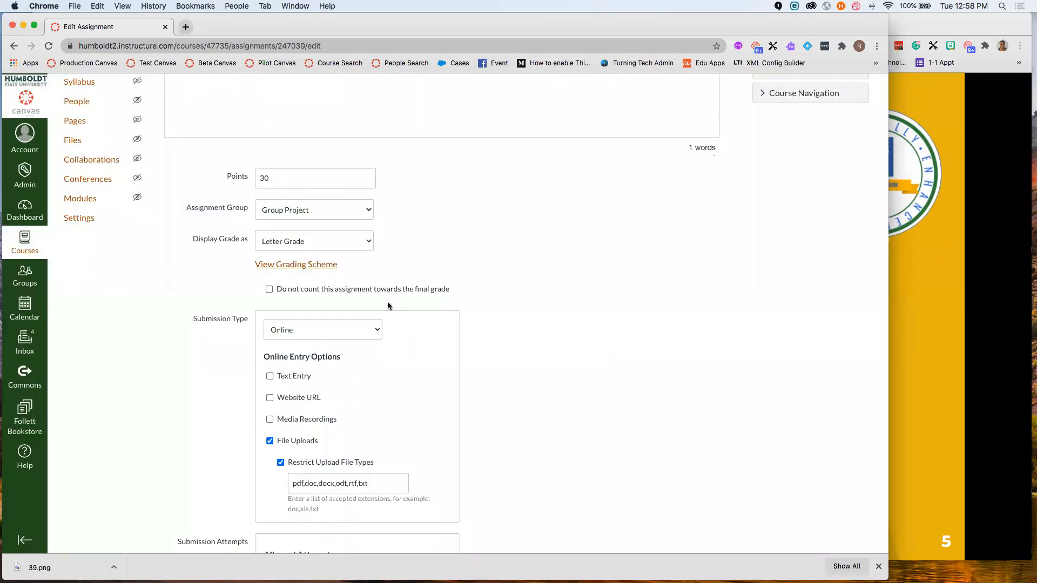
key(super+grave)
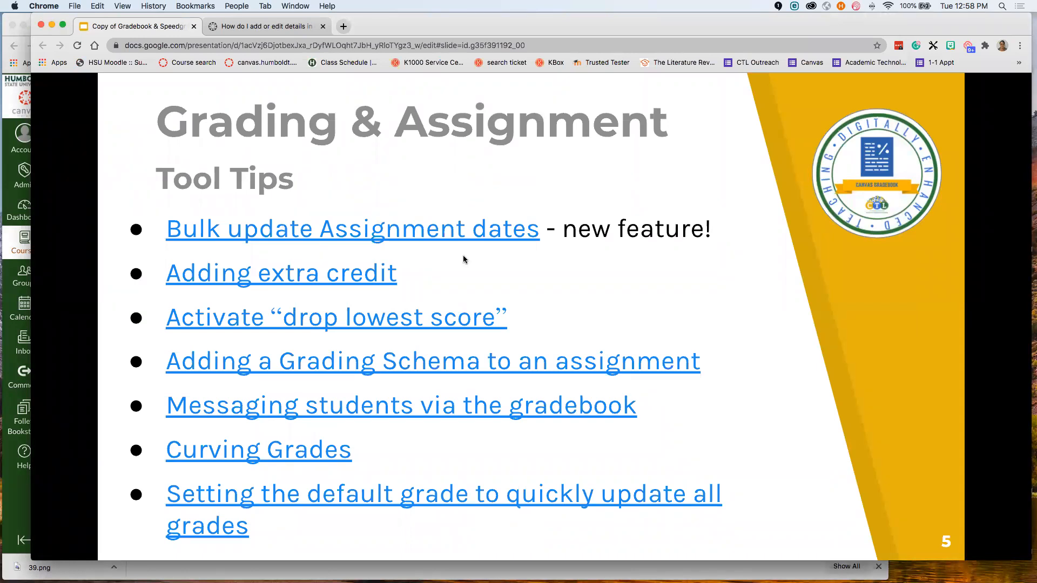
- Advance to the Grades Posting Policy slide, then return to the Canvas assignment editor
key(Right)
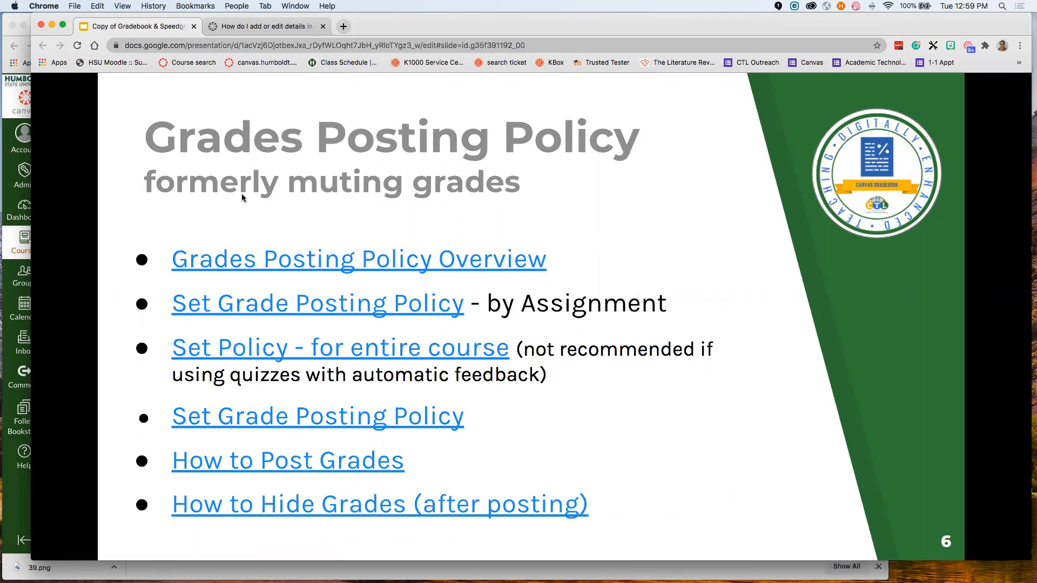
click(10, 242)
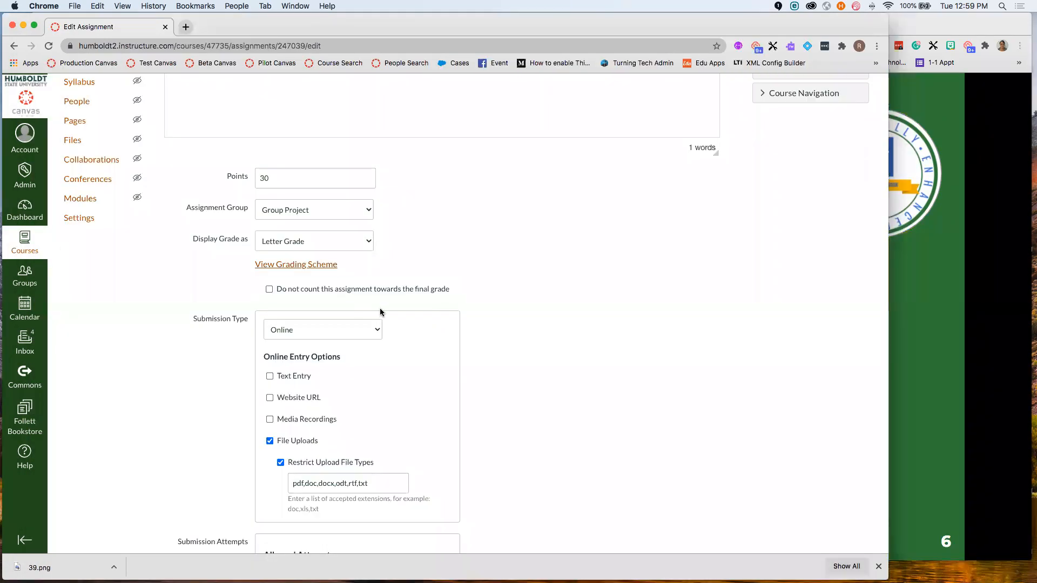
- Cancel the Project Proposal edits without saving and head to the course Grades page
scroll(380, 312, up, 5)
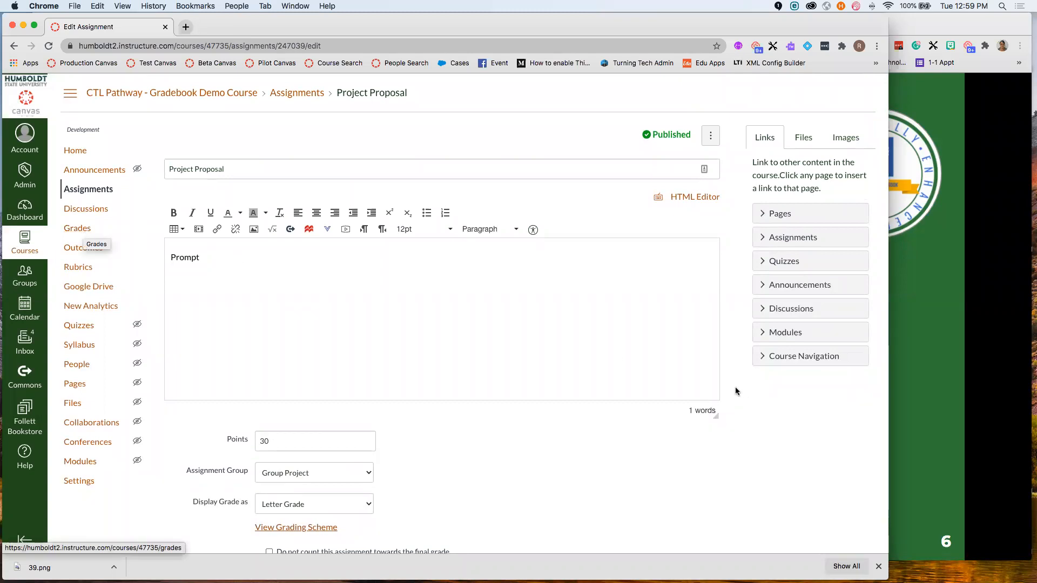
scroll(701, 384, down, 10)
scroll(682, 487, down, 12)
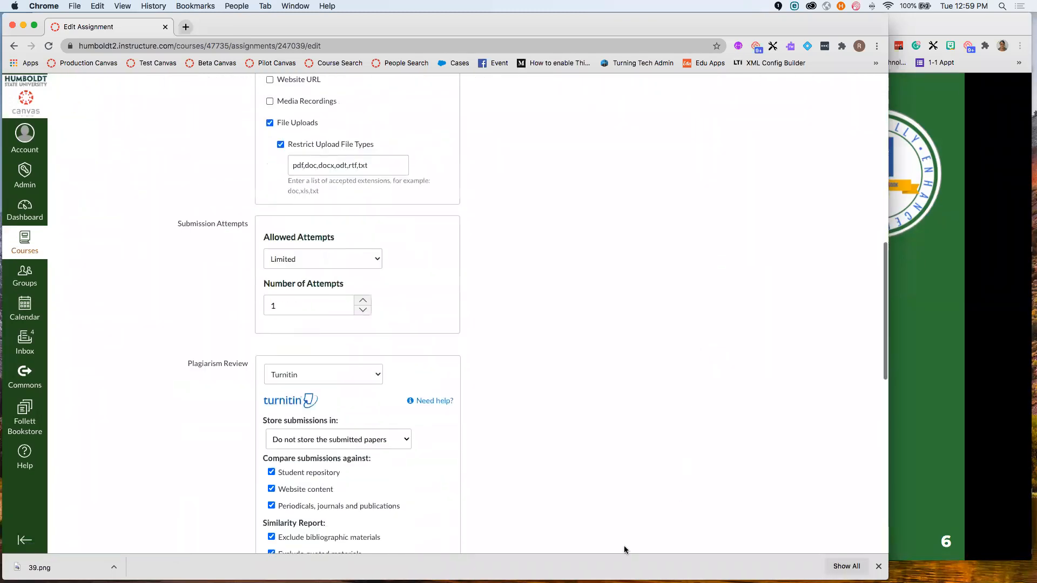
scroll(637, 481, down, 4)
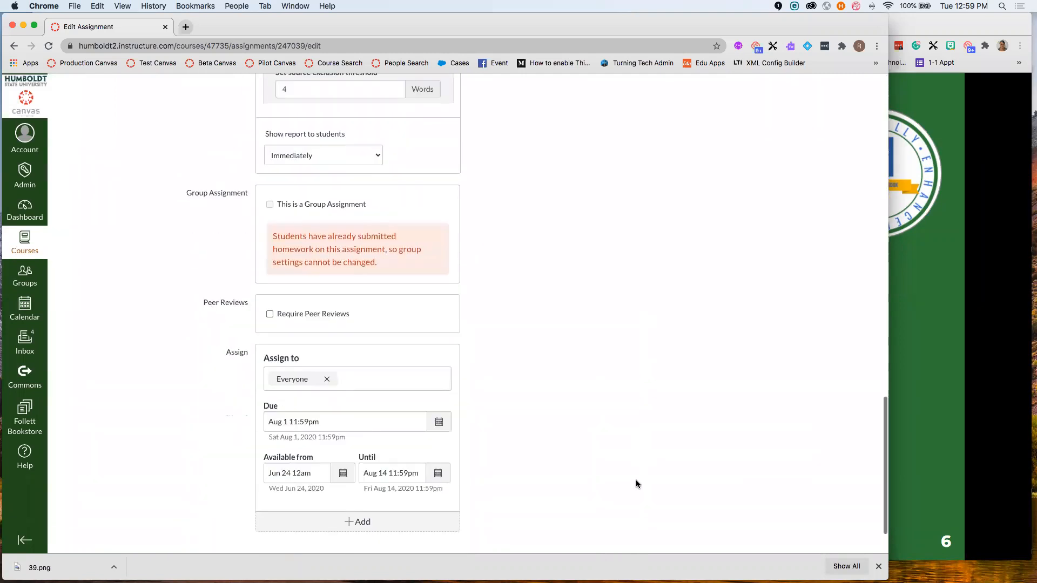
click(654, 506)
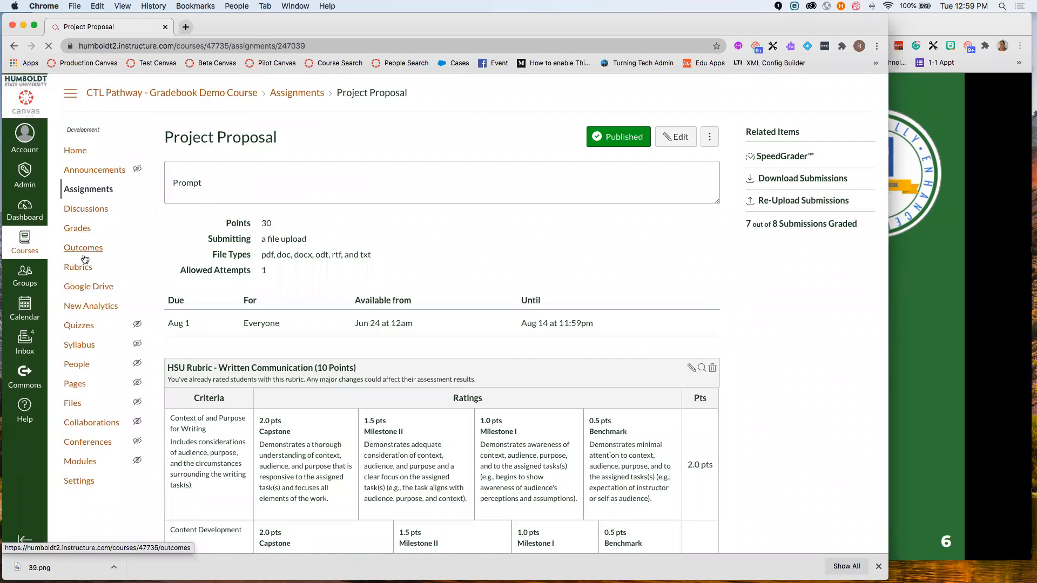
click(78, 229)
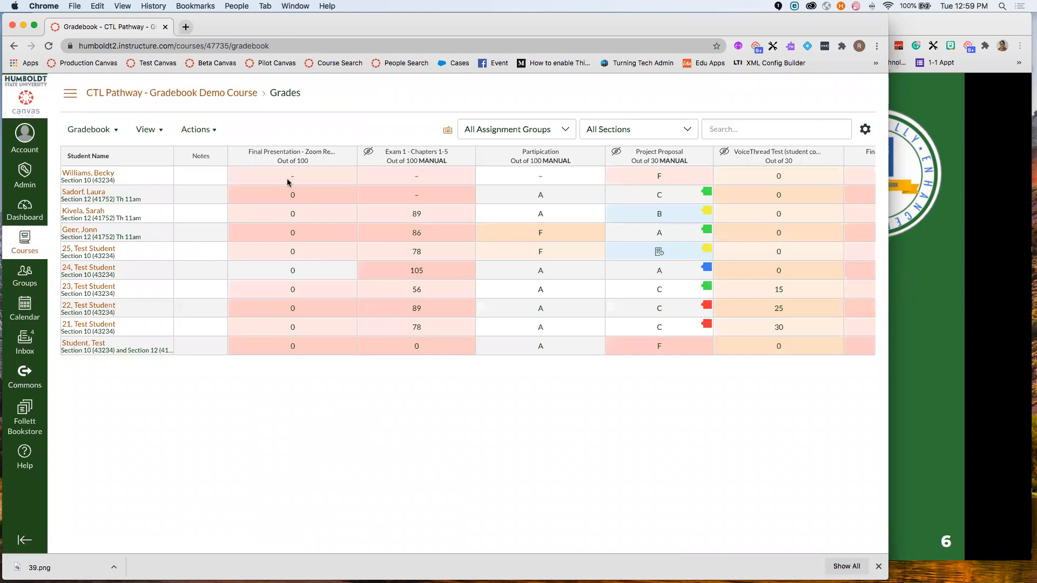
- Scroll the gradebook right to Reflection 3 and open its column options menu
scroll(348, 254, right, 5)
scroll(349, 254, right, 10)
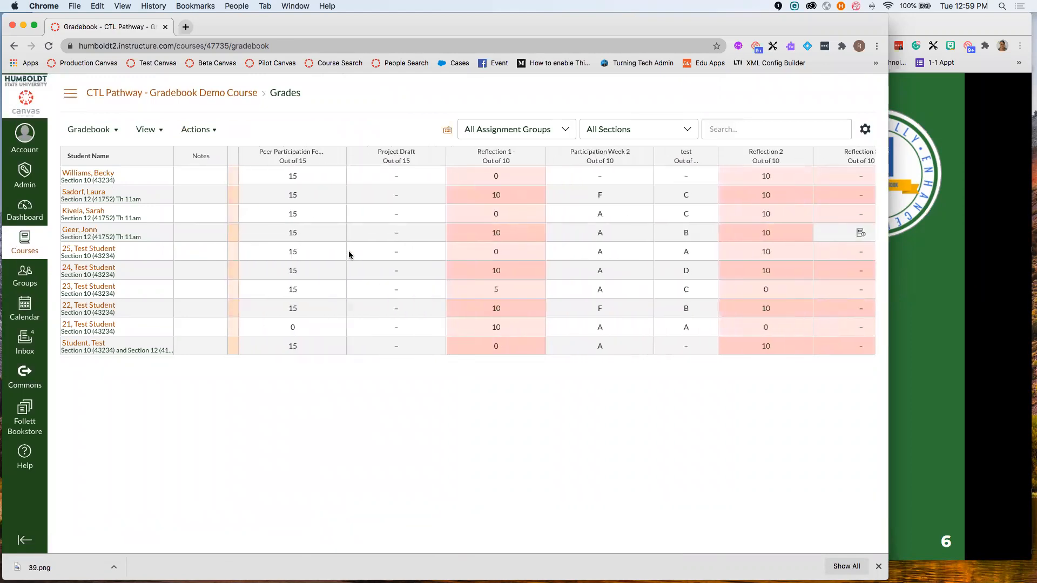
scroll(349, 255, right, 3)
scroll(385, 253, right, 15)
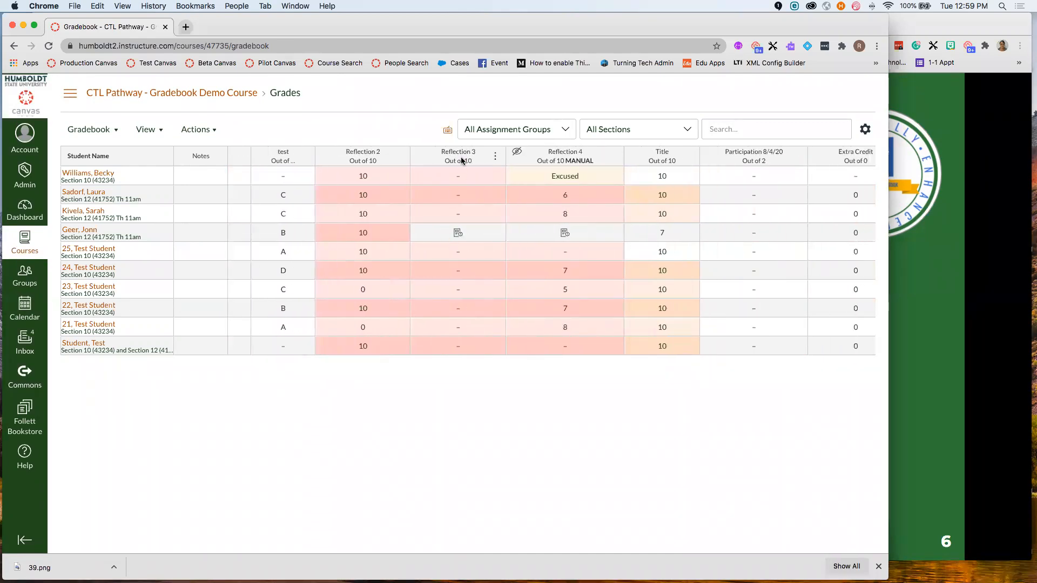
click(497, 157)
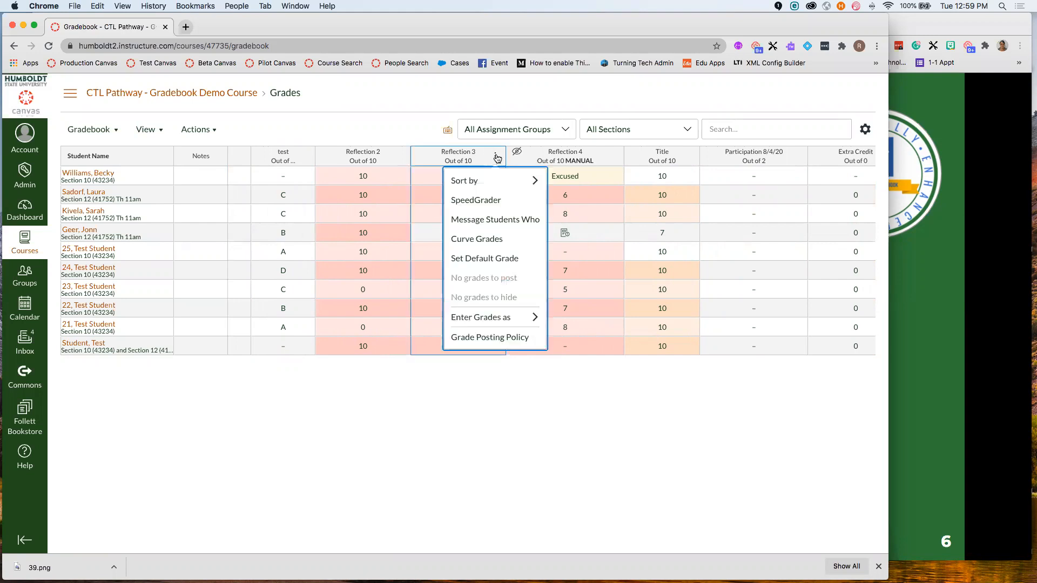
- Set Reflection 3's grade posting policy to Manually, save it, and widen the column
click(517, 341)
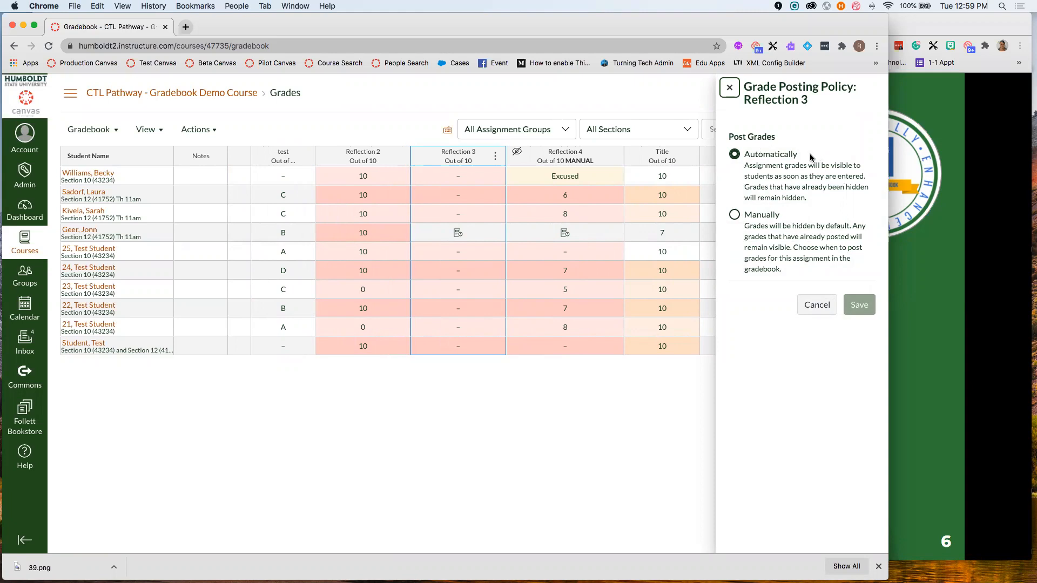
click(733, 216)
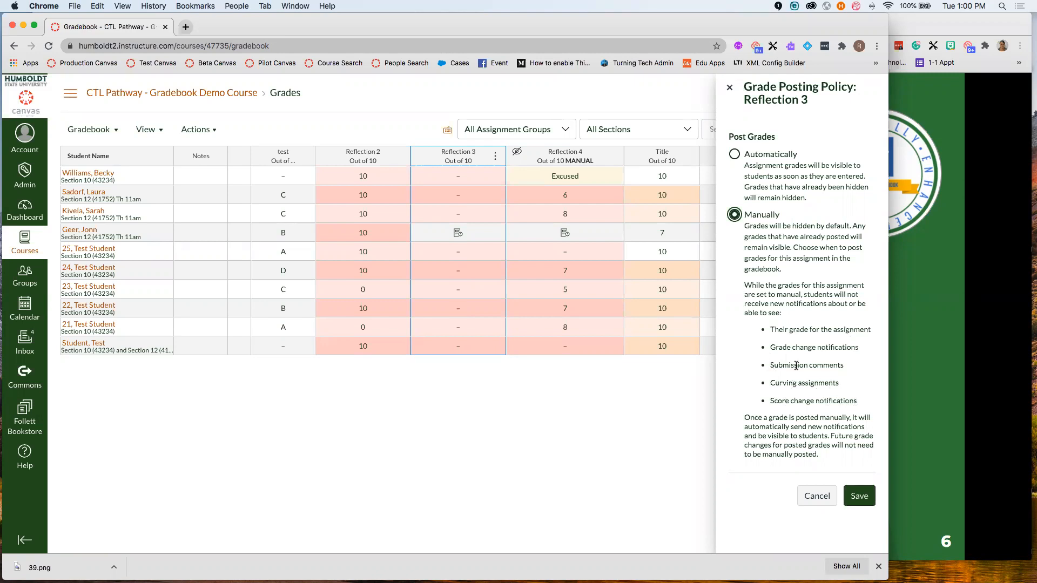
click(861, 496)
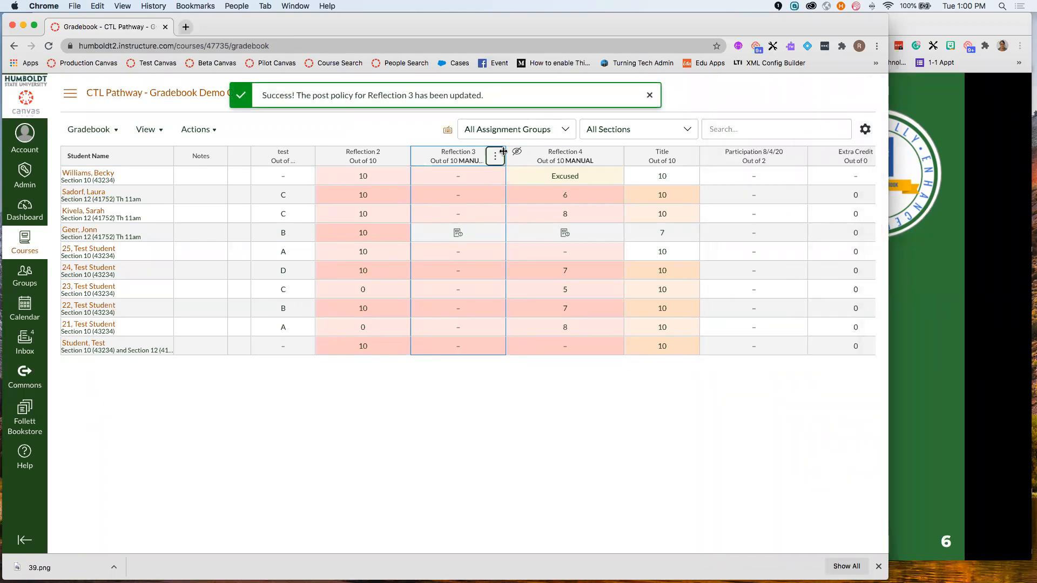
drag(521, 157, 574, 157)
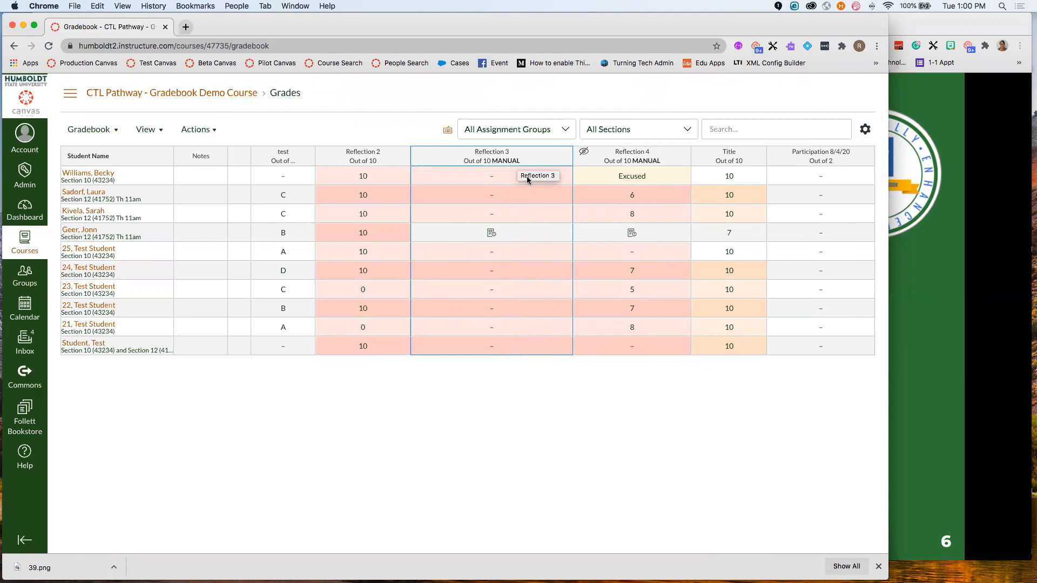
- Enter Reflection 3 scores of 8, 7, 5, 7 and 6 for the first five students
click(492, 177)
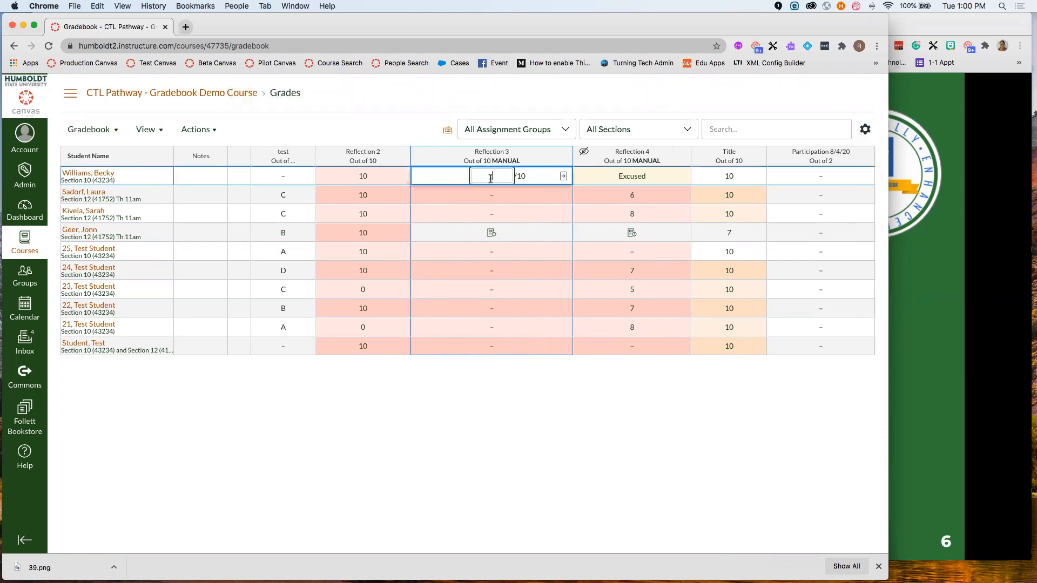
text(8)
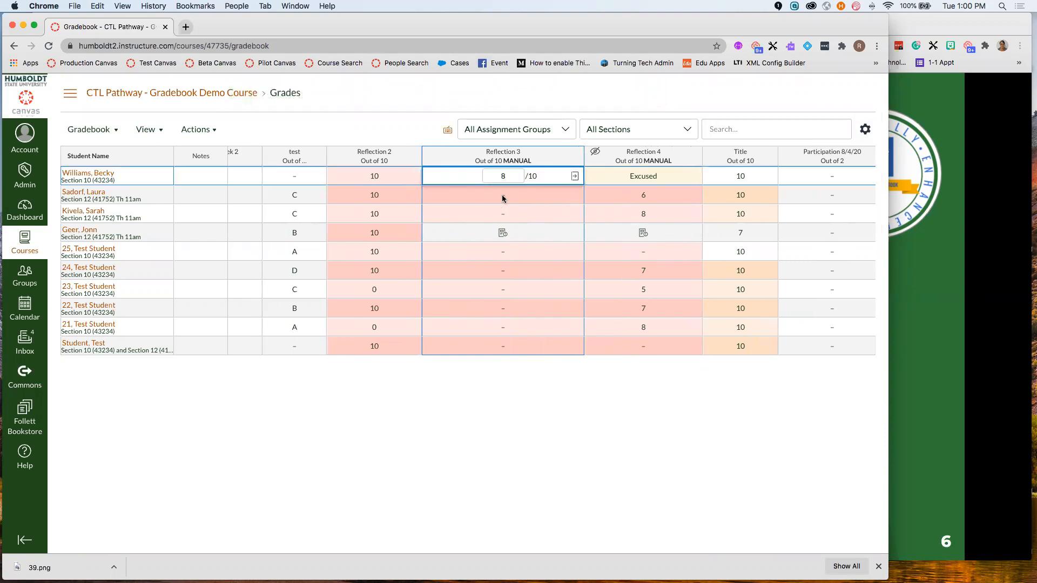
key(Return)
click(503, 196)
text(7)
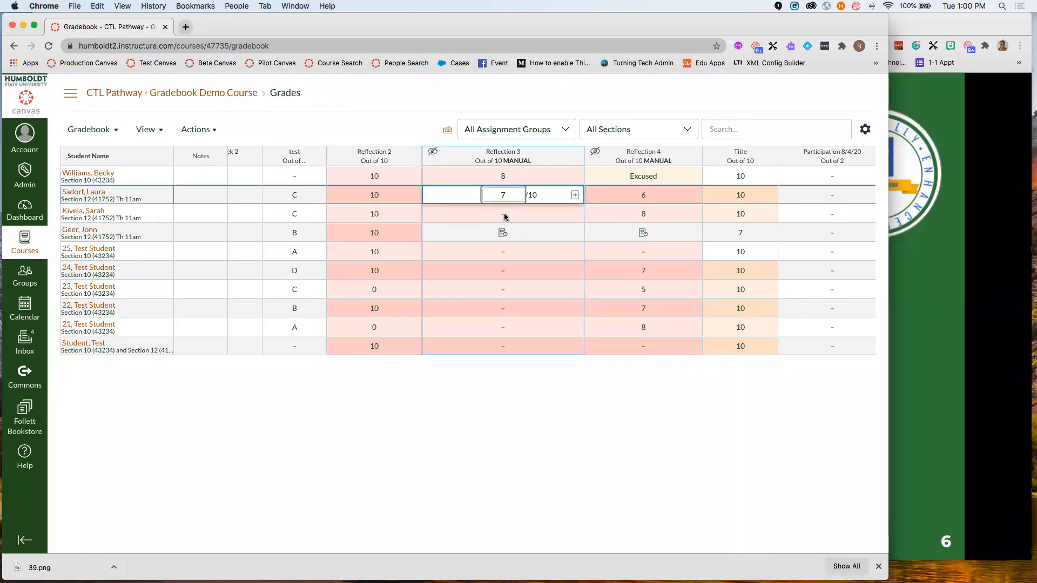
key(Return)
click(505, 217)
text(5)
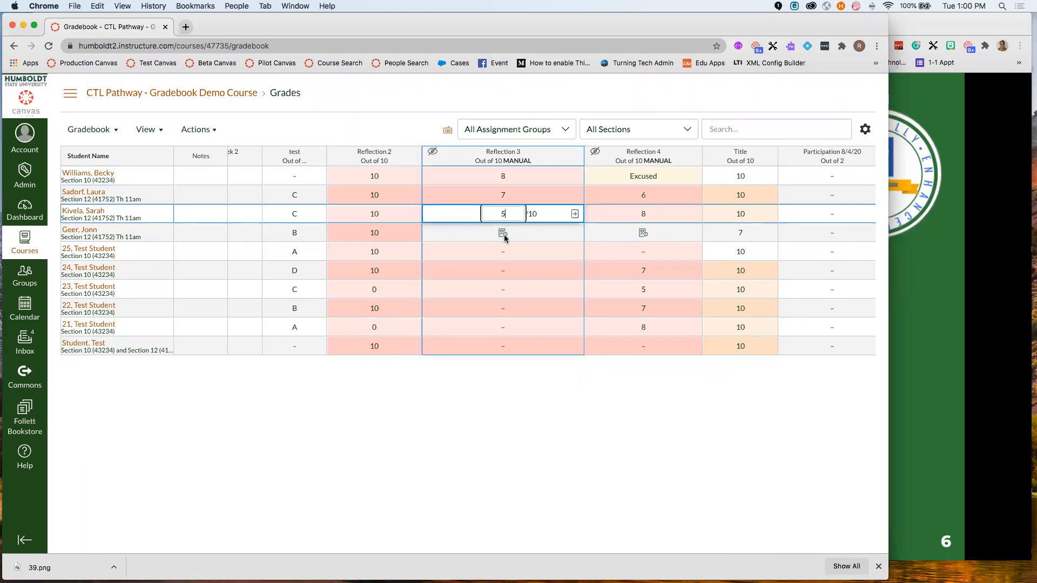
key(Return)
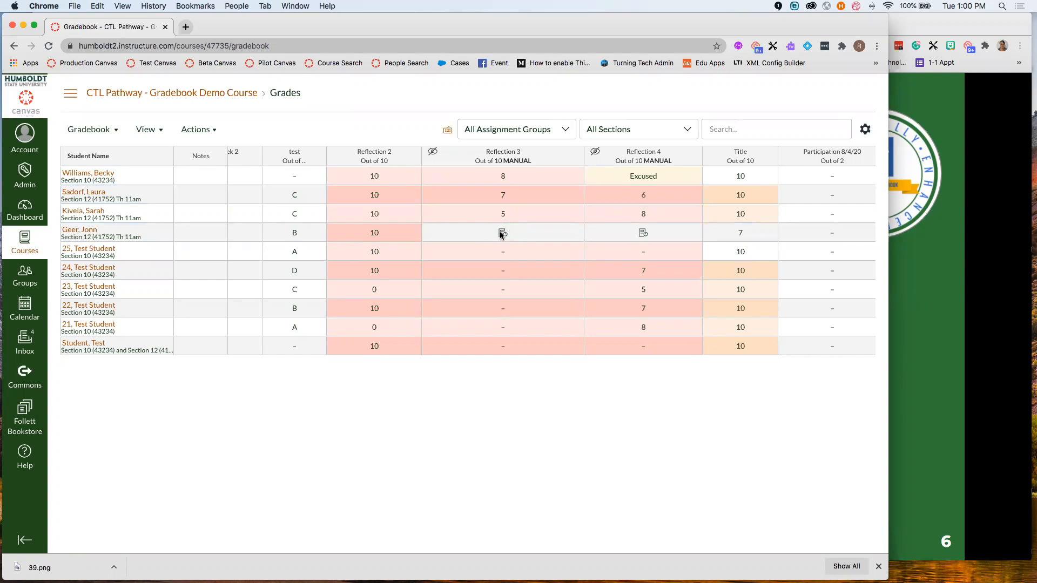
click(501, 235)
text(7)
key(Return)
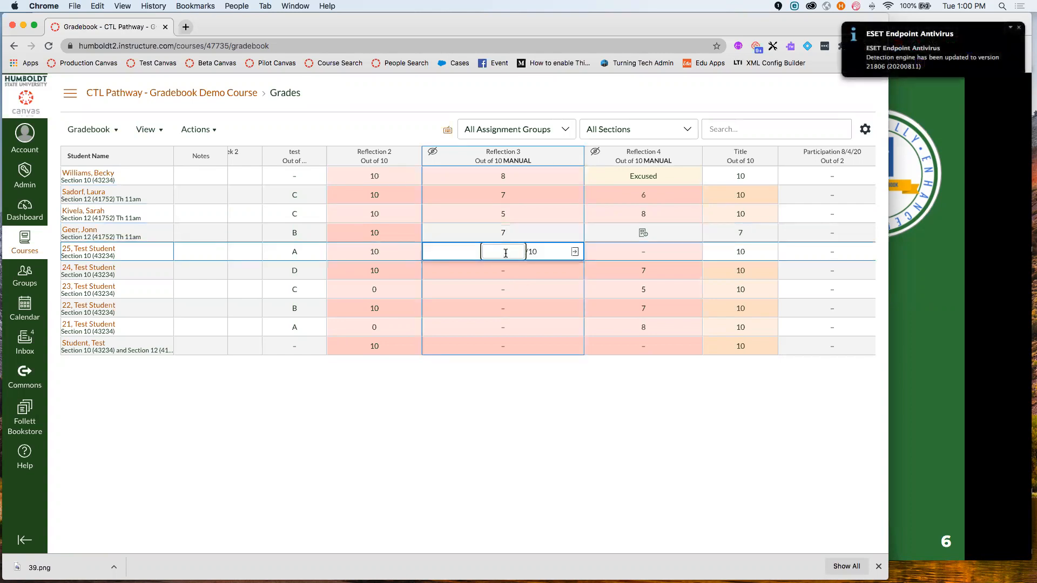
click(506, 273)
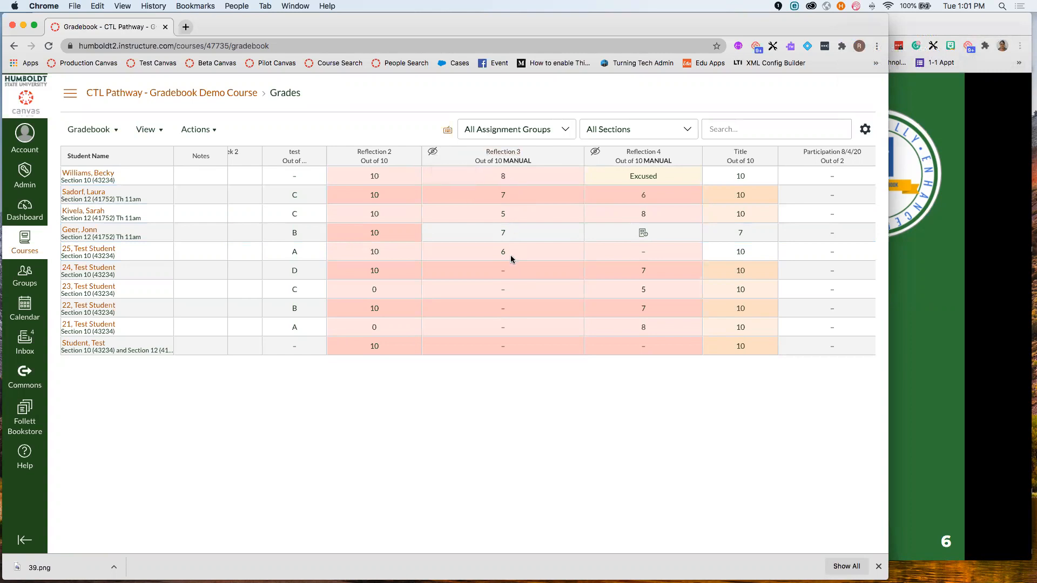
mouse_move(575, 158)
- Post Reflection 3 grades to Everyone, after trying the Graded and Section 10 options
click(574, 157)
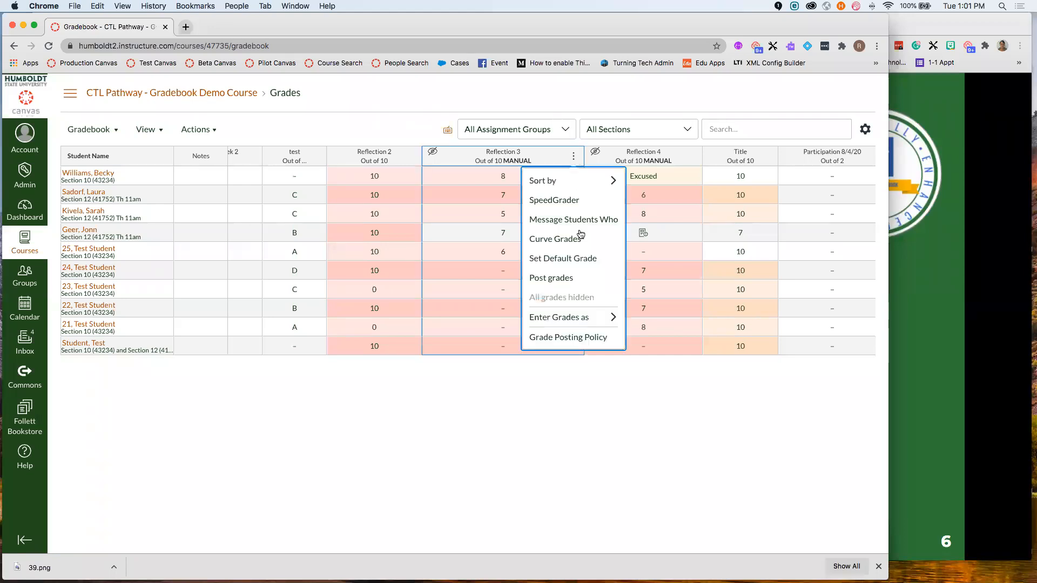
click(564, 279)
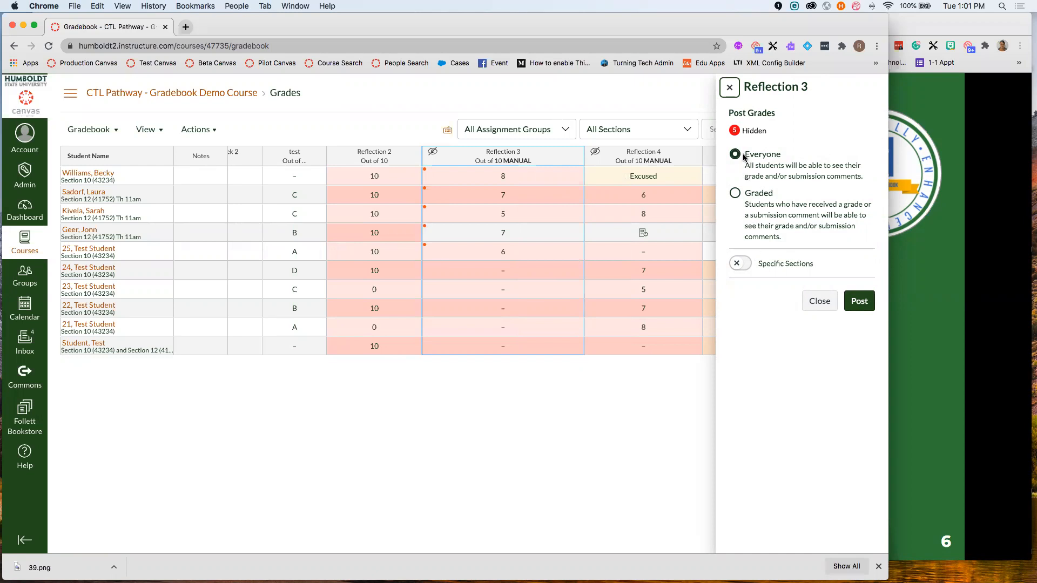
click(736, 193)
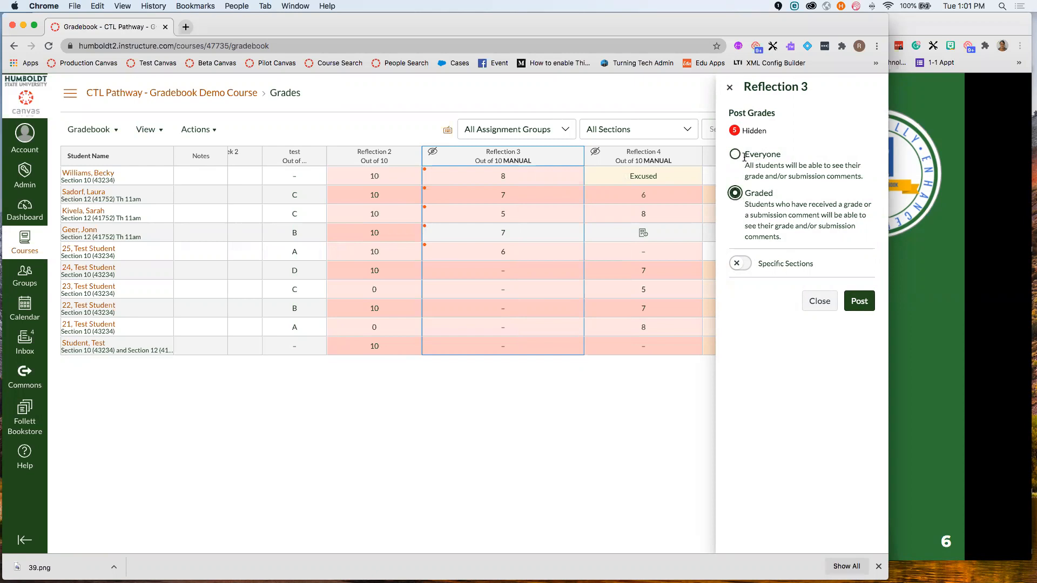
click(746, 268)
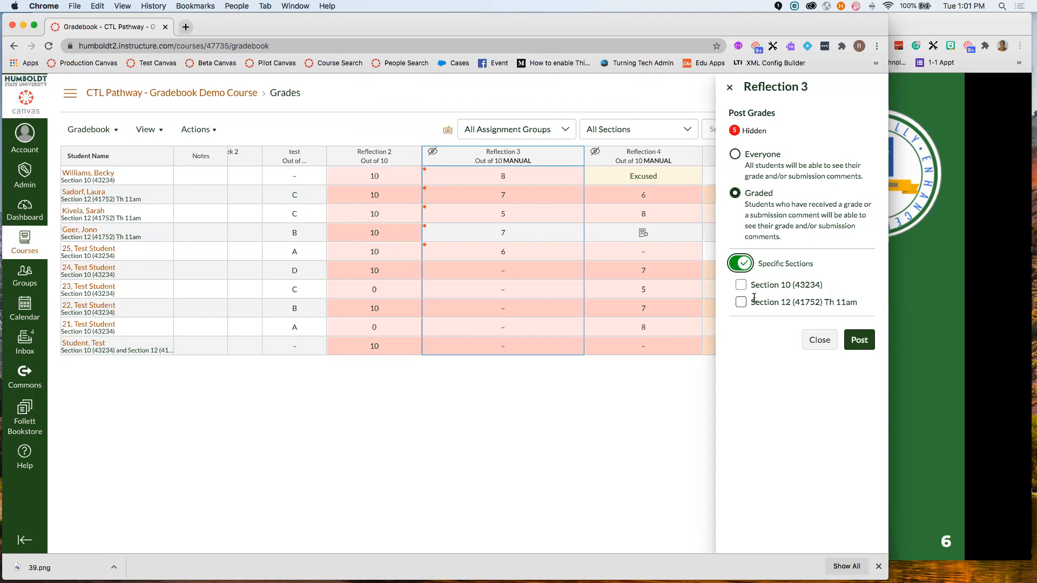
click(742, 287)
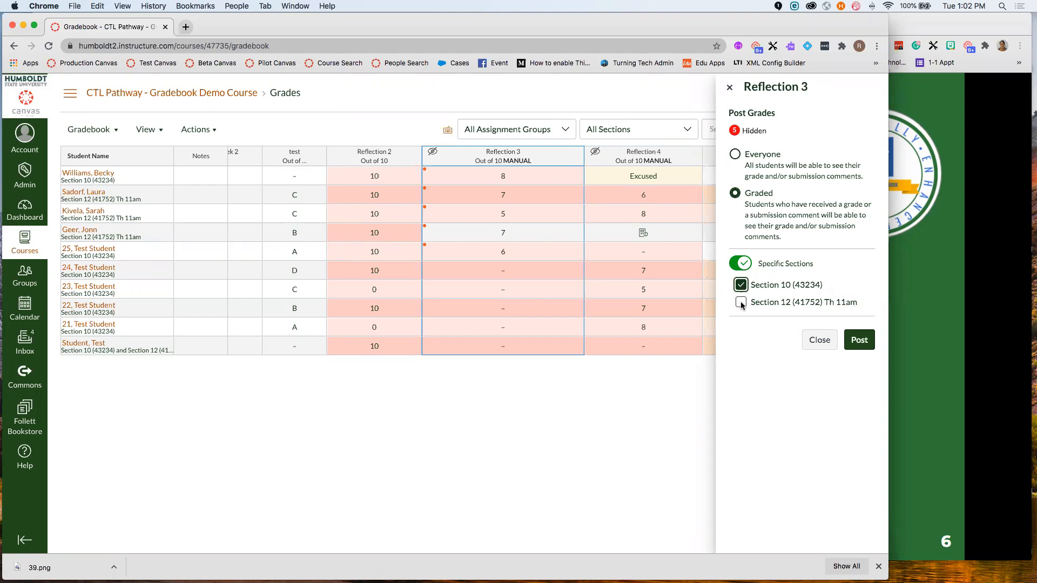
click(736, 264)
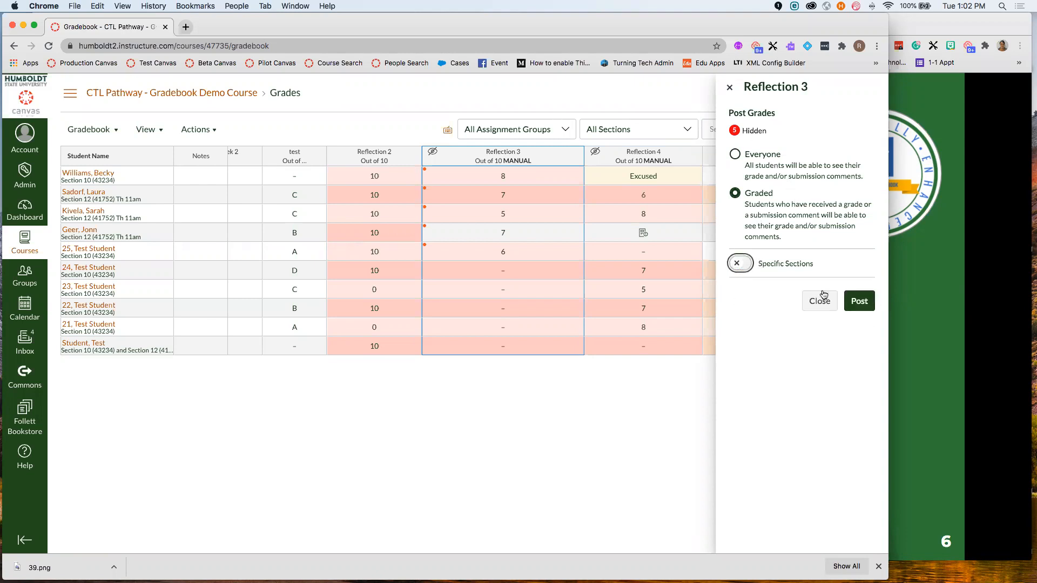
click(735, 155)
click(860, 307)
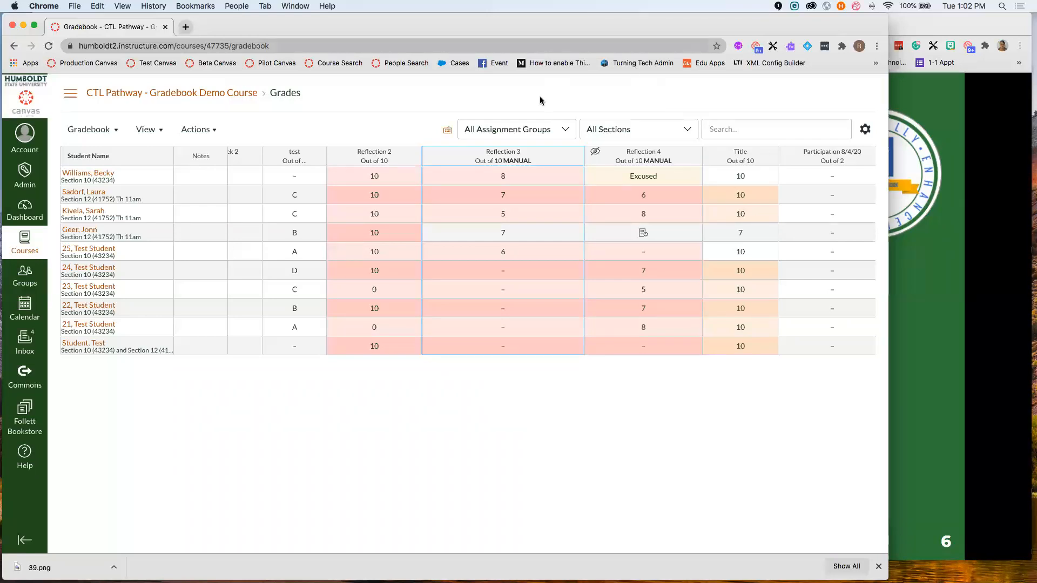
- Hide Reflection 3 grades from all students, with Specific Sections turned off
click(574, 156)
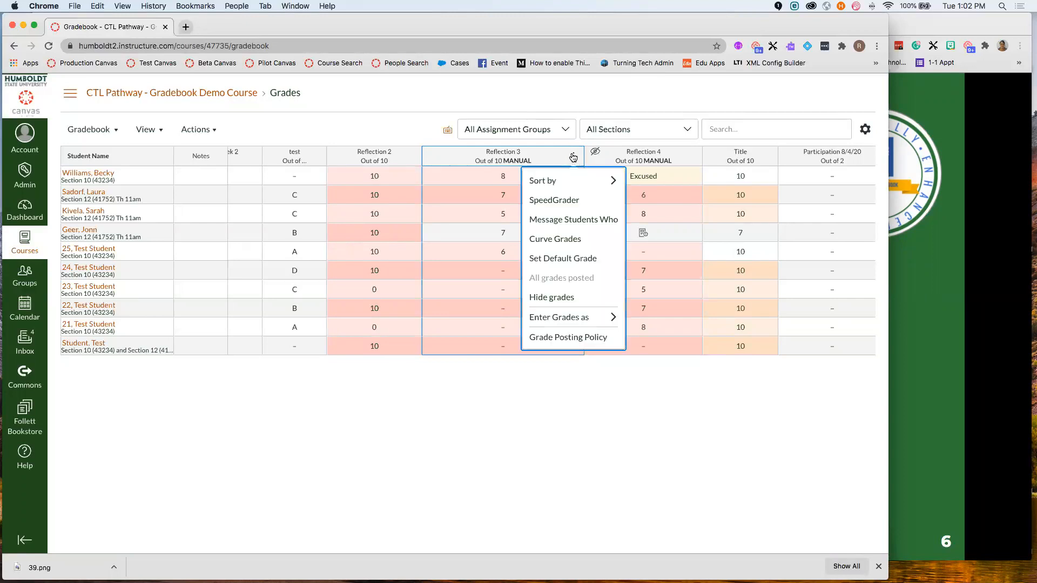
click(558, 303)
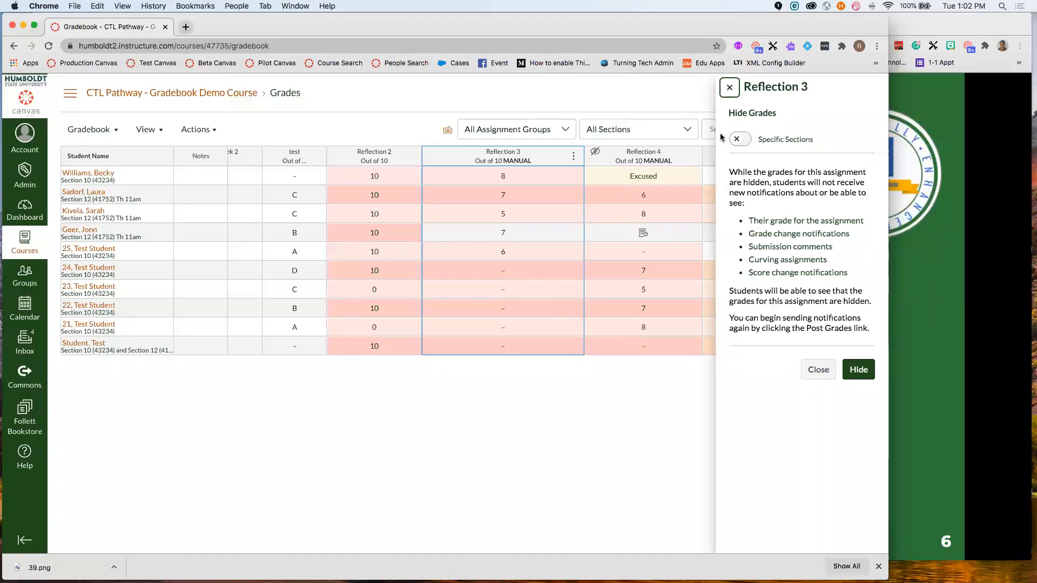
click(740, 139)
click(739, 140)
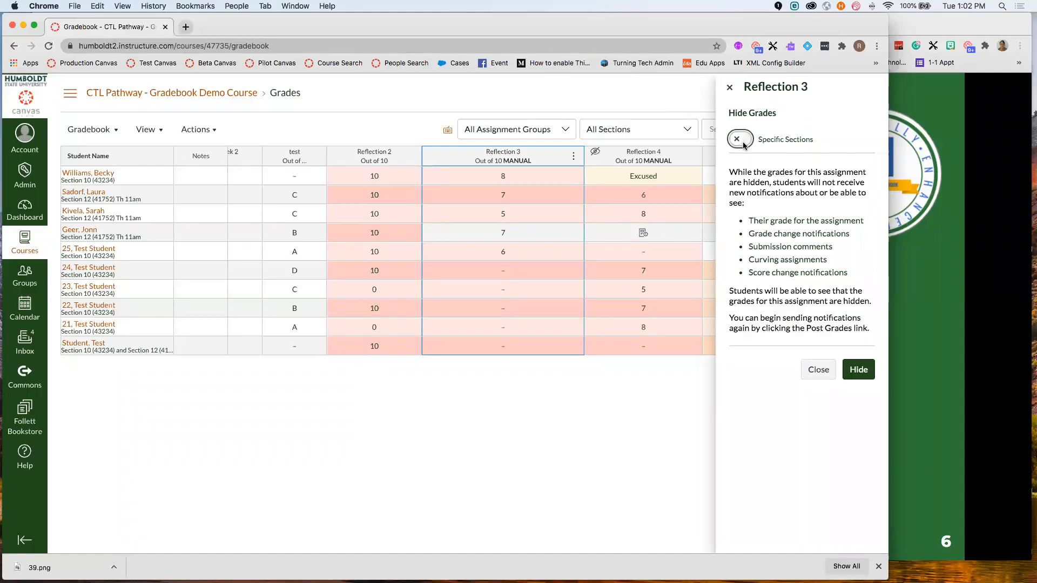
click(859, 370)
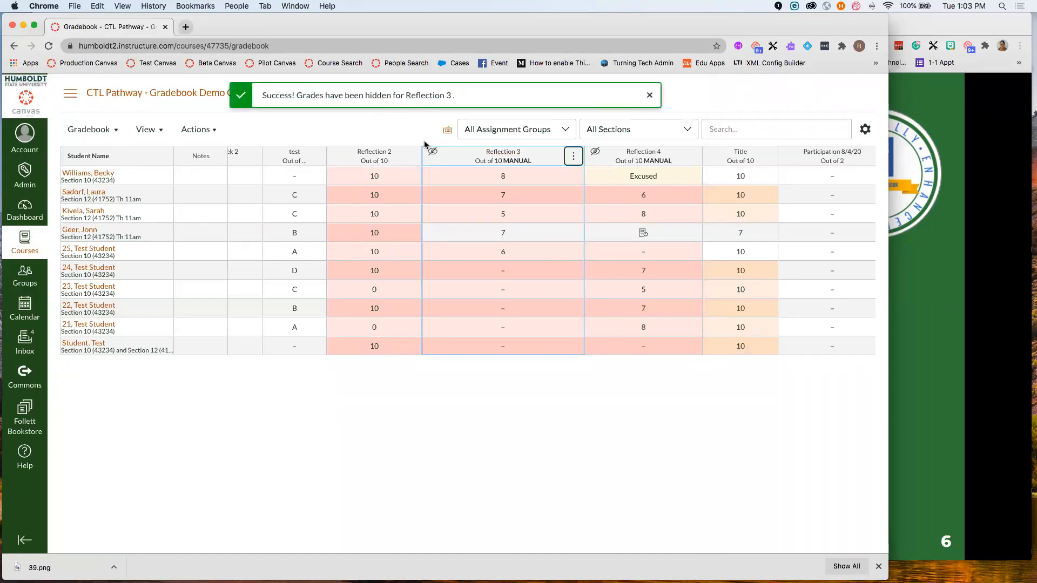
click(574, 158)
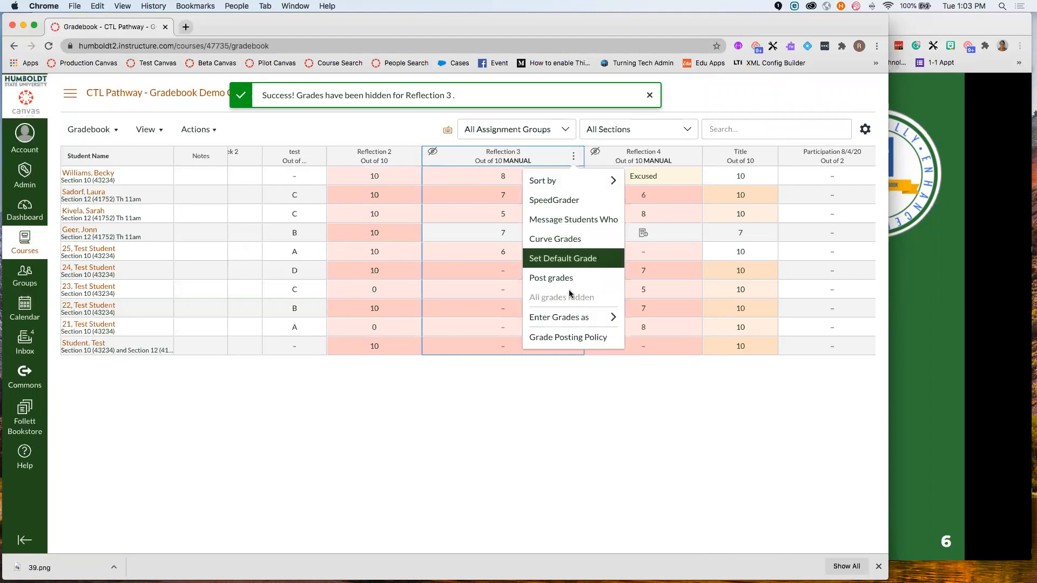
- View Reflection 3's Post grades options, close them without posting, and return to the slides
click(598, 285)
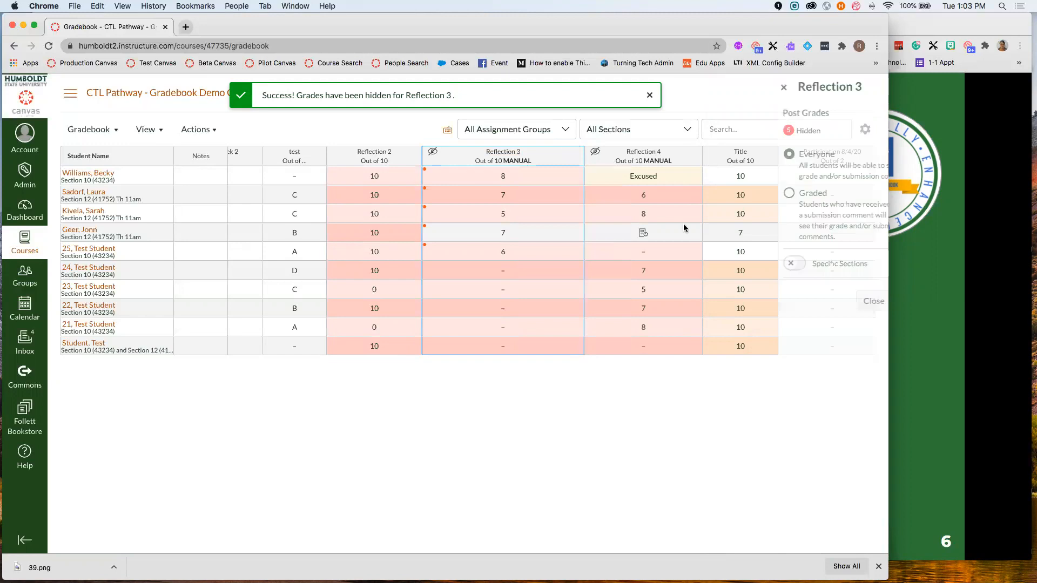
click(814, 300)
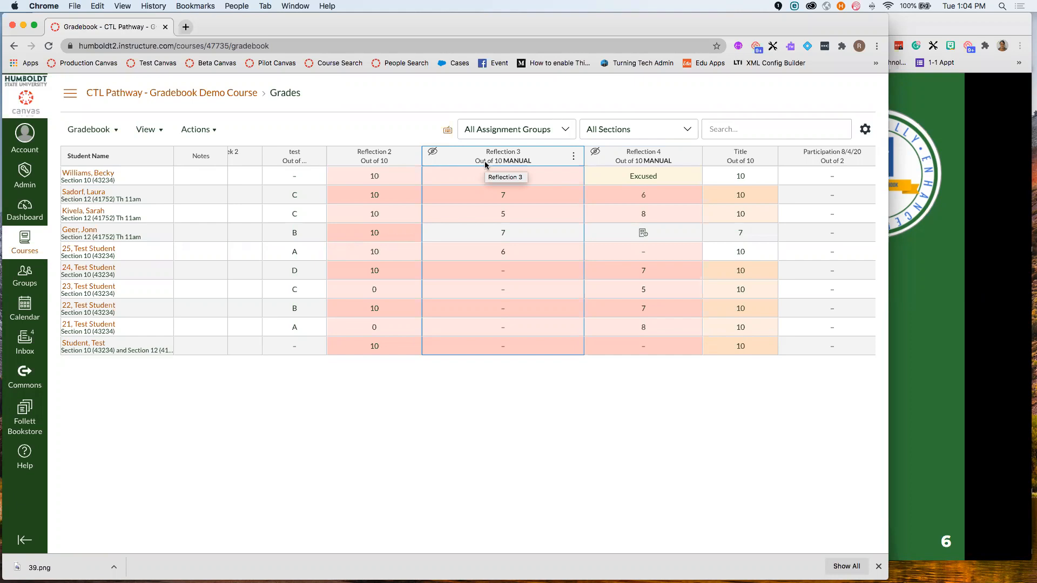
click(921, 269)
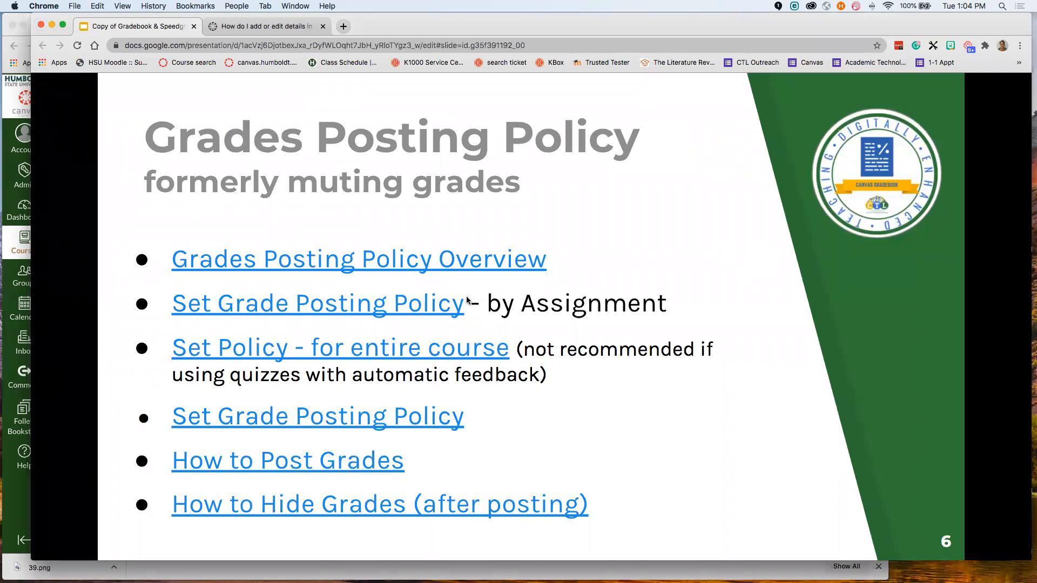
- Advance to slide 7, 'Organizing the Grades', then return to the Canvas gradebook
key(Right)
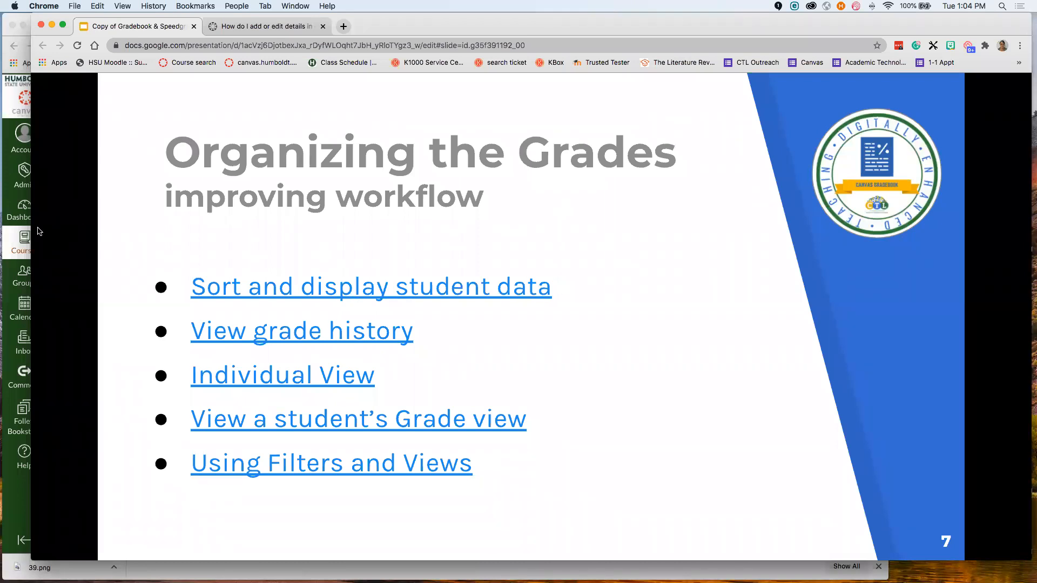
click(7, 238)
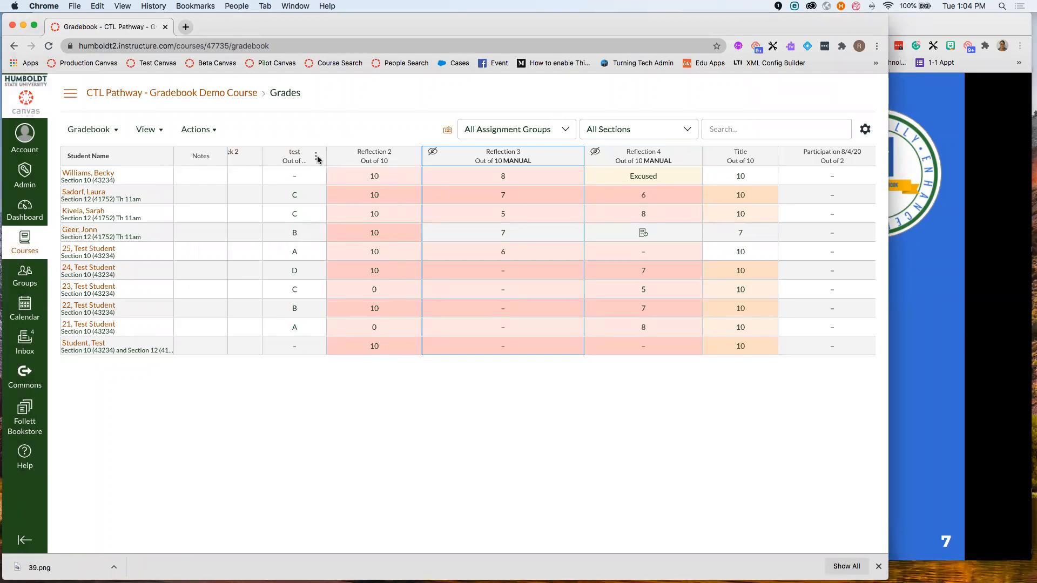
- Sort the gradebook students by name from A to Z
click(411, 156)
mouse_move(411, 183)
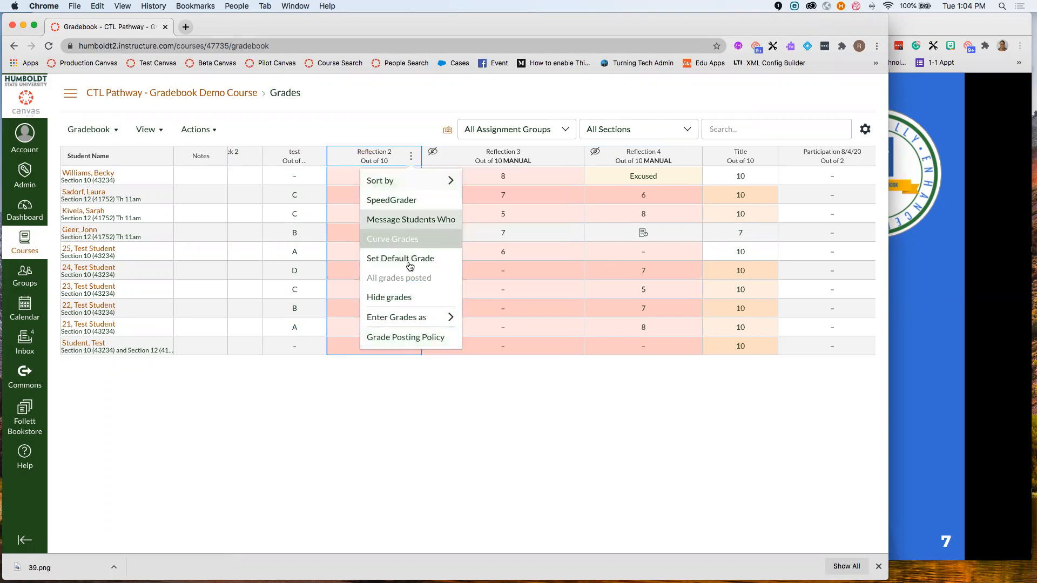
click(163, 157)
mouse_move(156, 180)
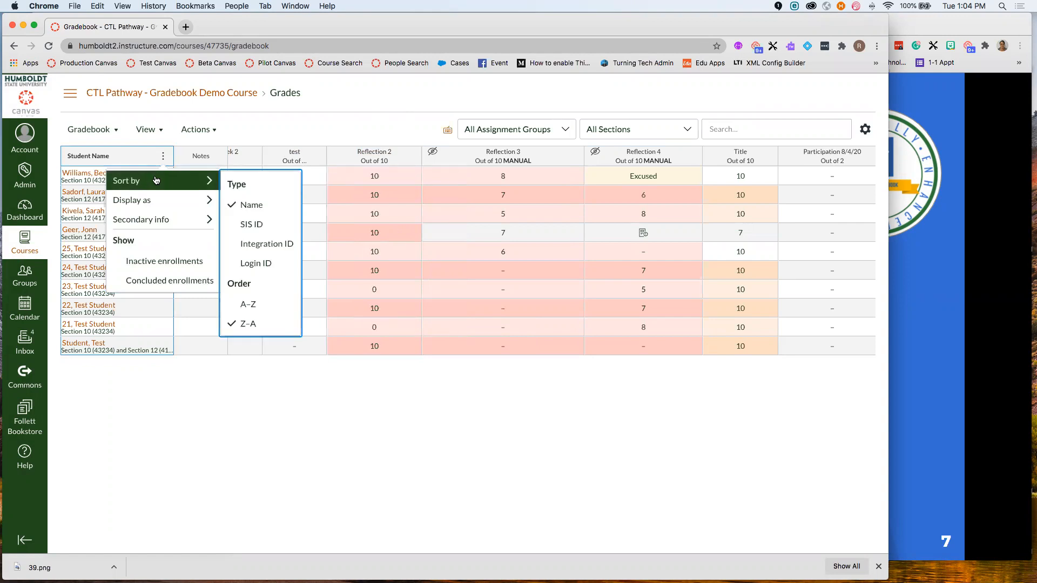
click(254, 306)
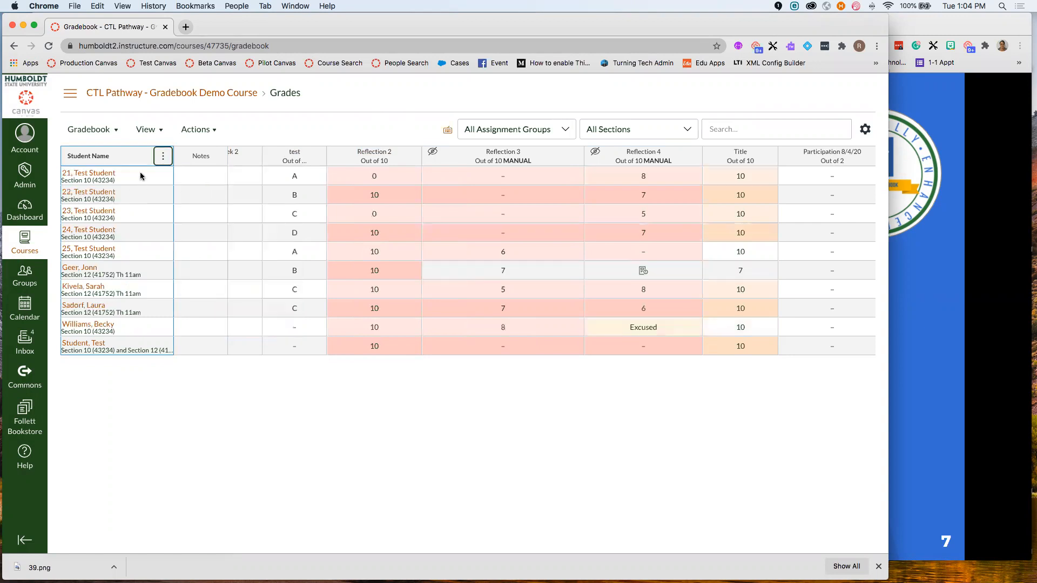
- Re-sort the students by login ID, then by SIS ID
click(164, 157)
mouse_move(178, 181)
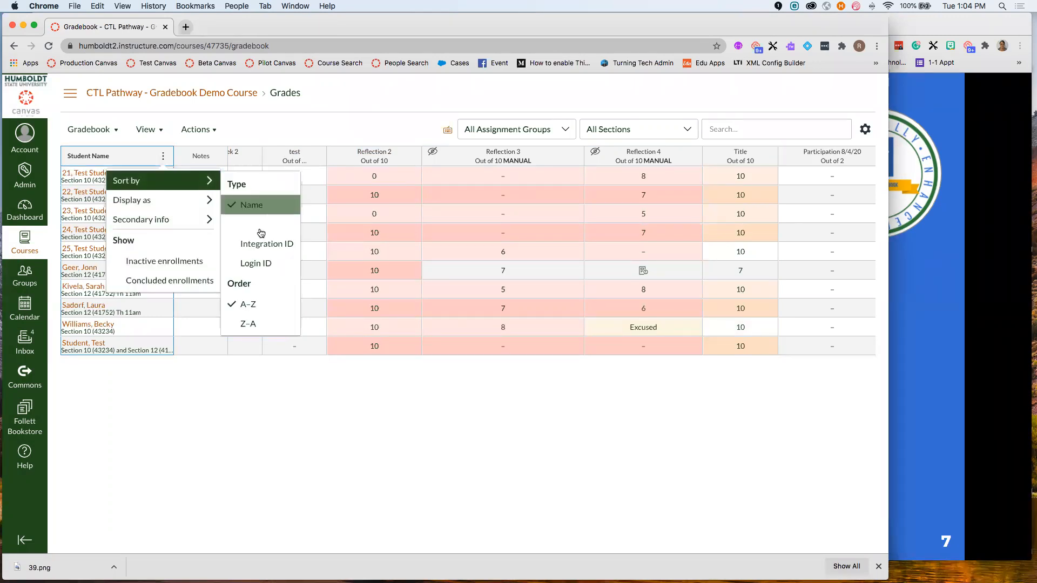
click(252, 265)
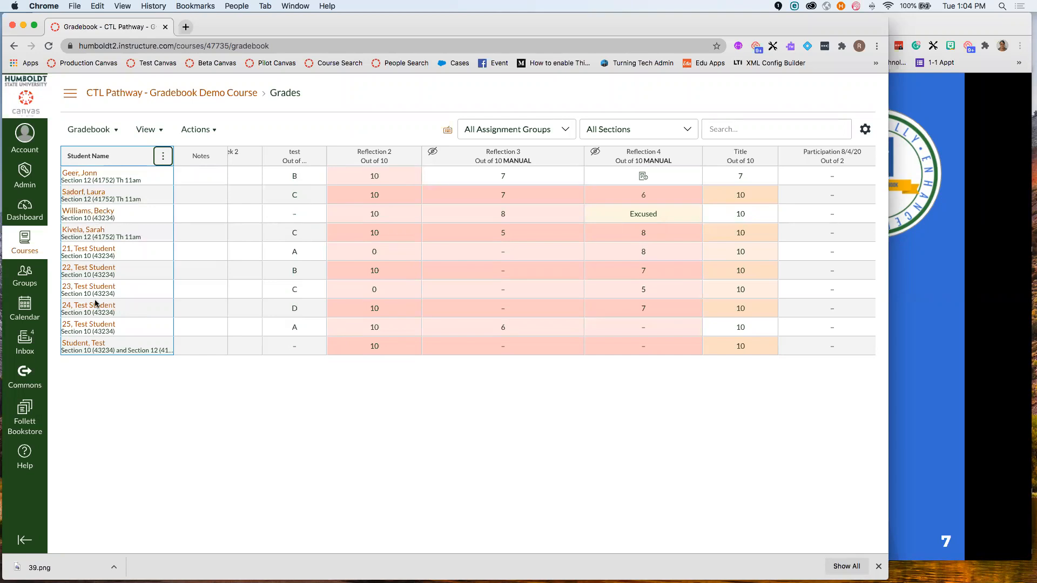
click(162, 156)
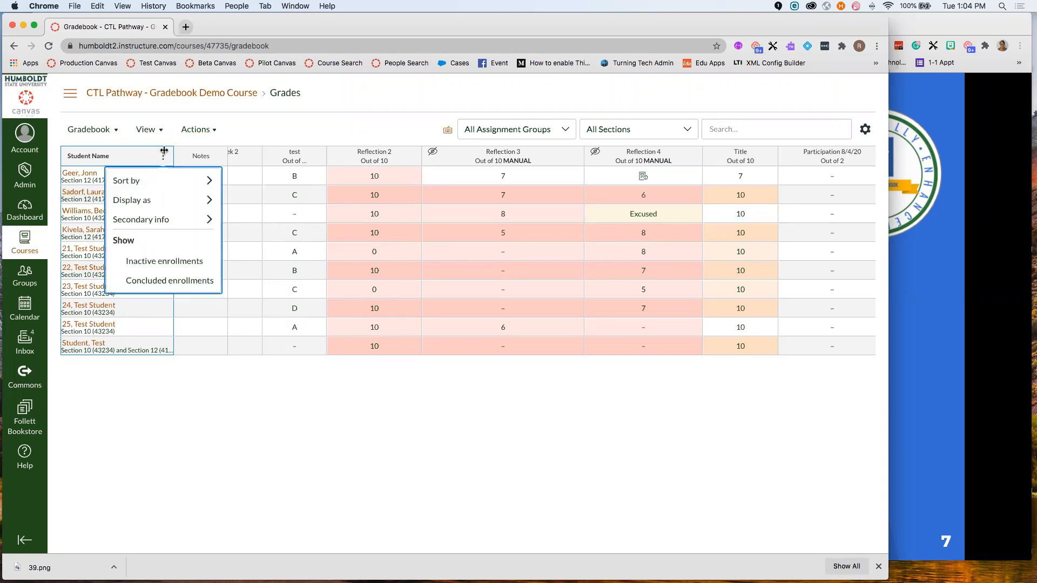
mouse_move(196, 187)
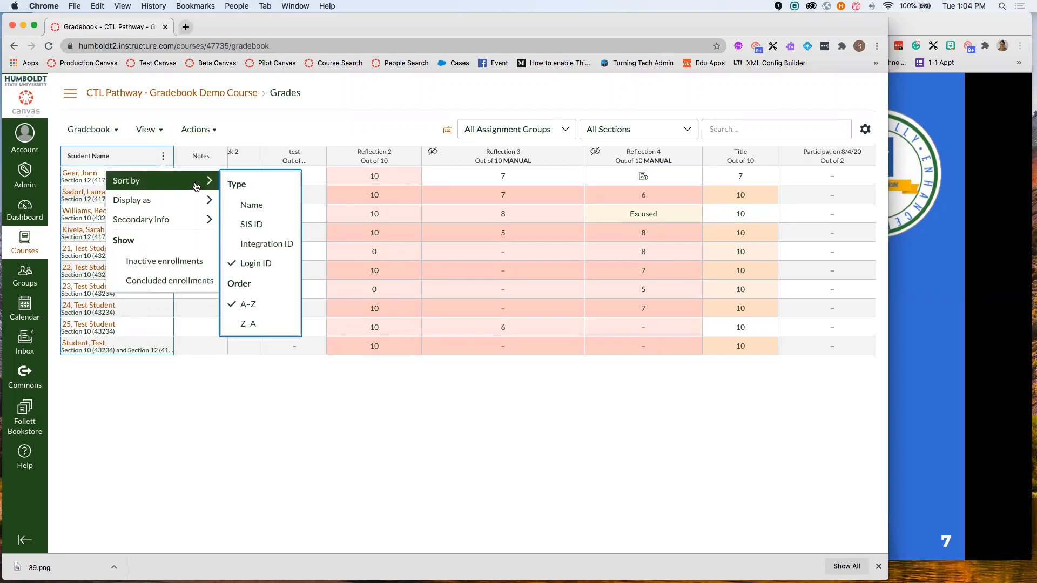
click(261, 233)
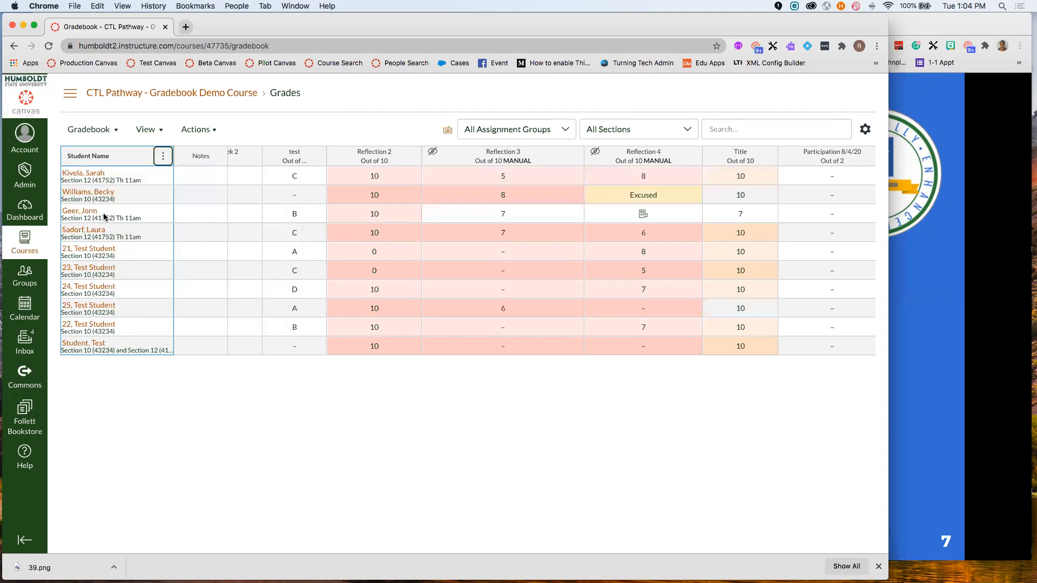
- Show login IDs beneath student names, after briefly showing SIS IDs
click(161, 157)
mouse_move(214, 221)
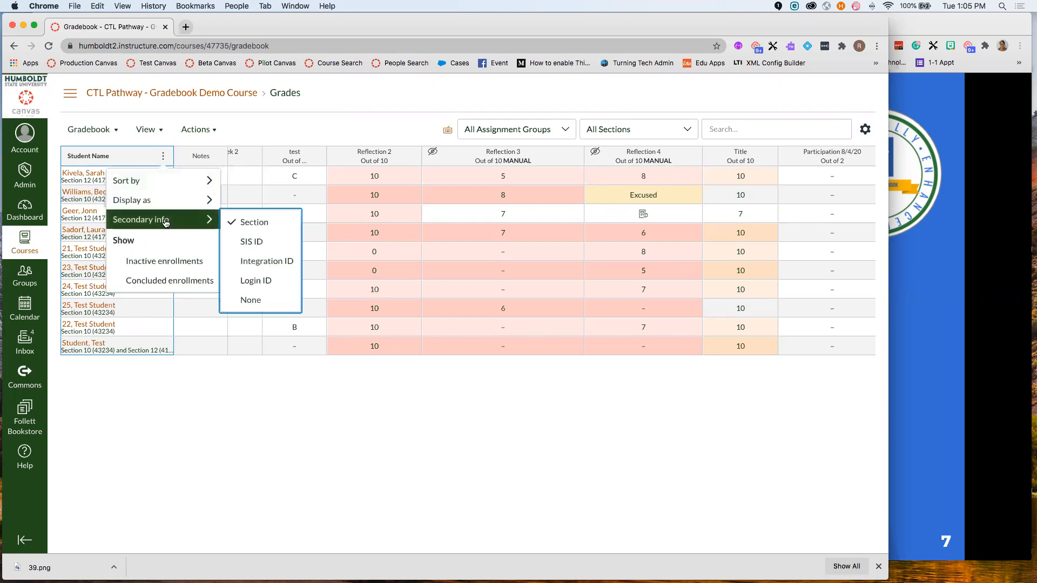
click(253, 244)
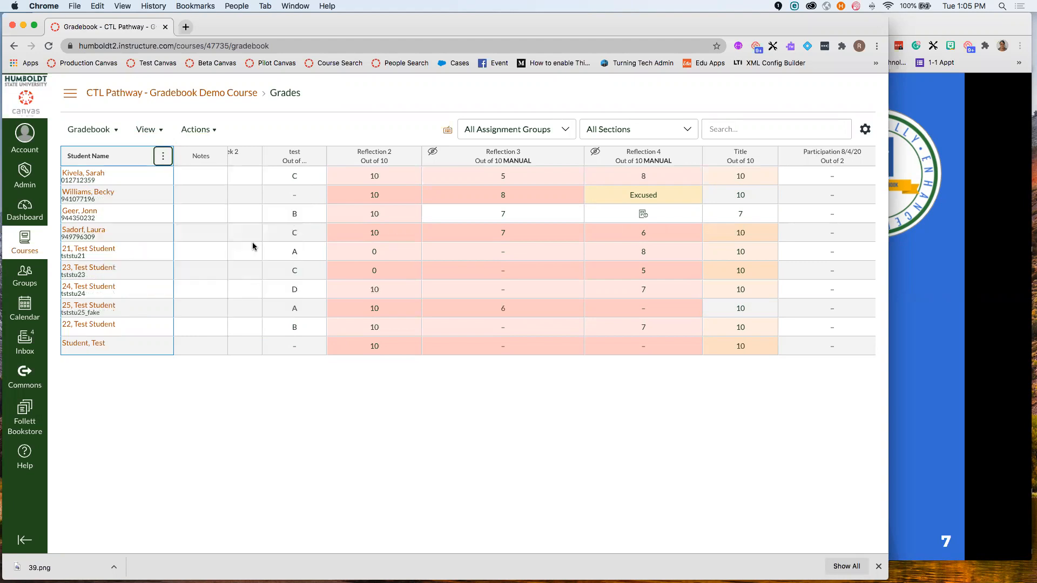
click(165, 157)
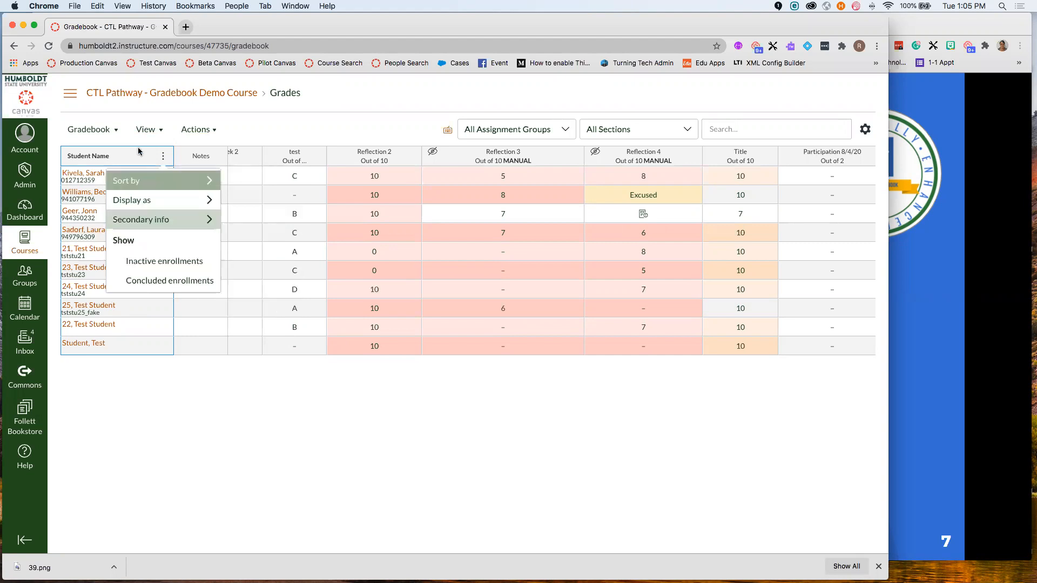
click(95, 187)
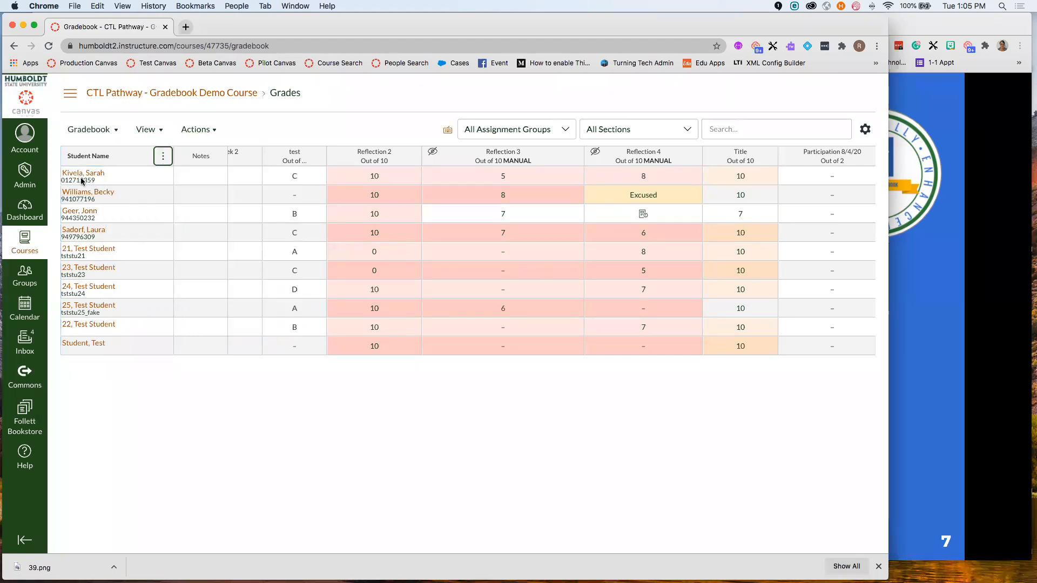
click(163, 156)
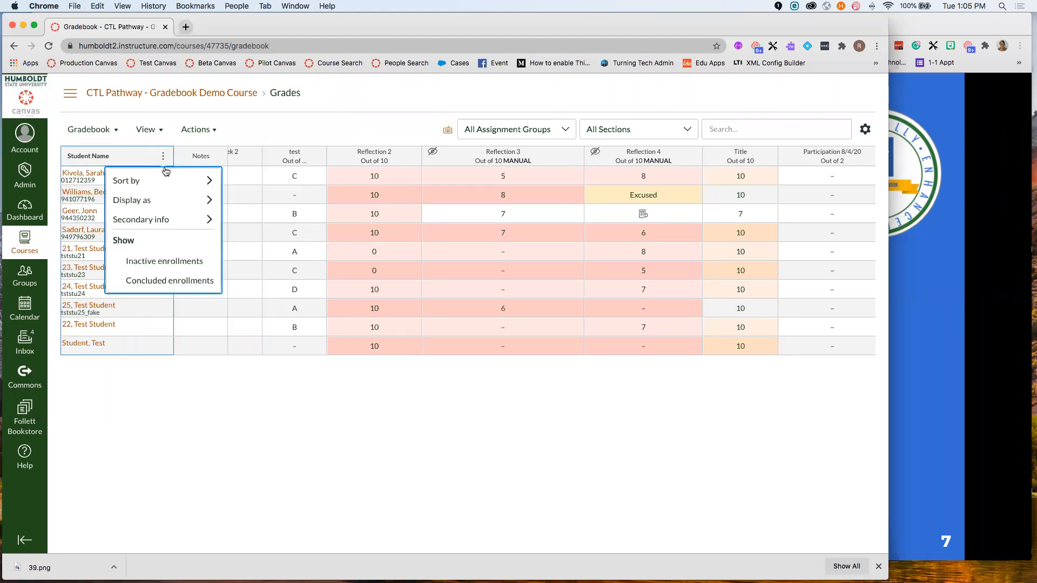
mouse_move(166, 221)
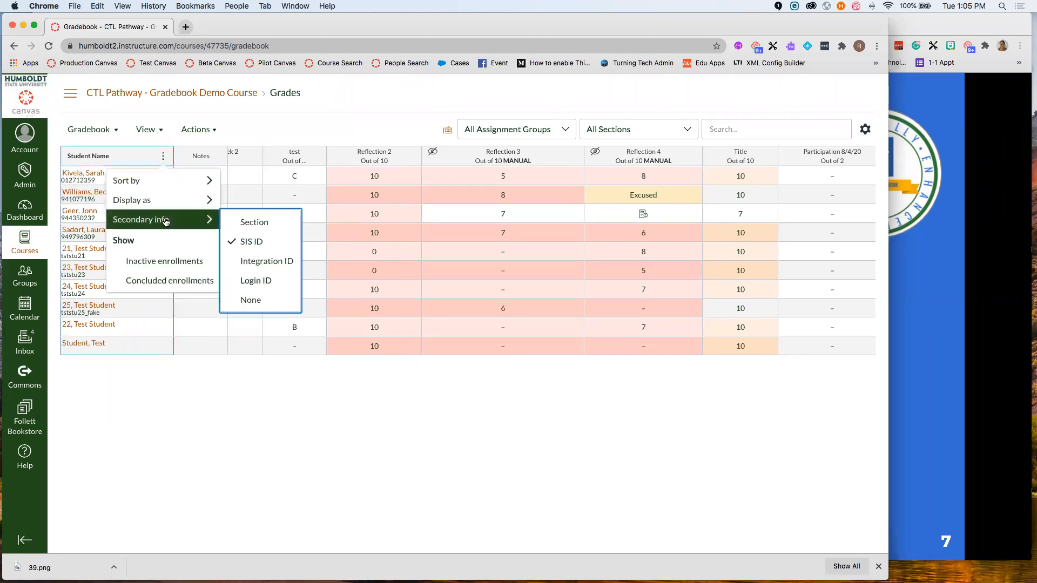
click(260, 280)
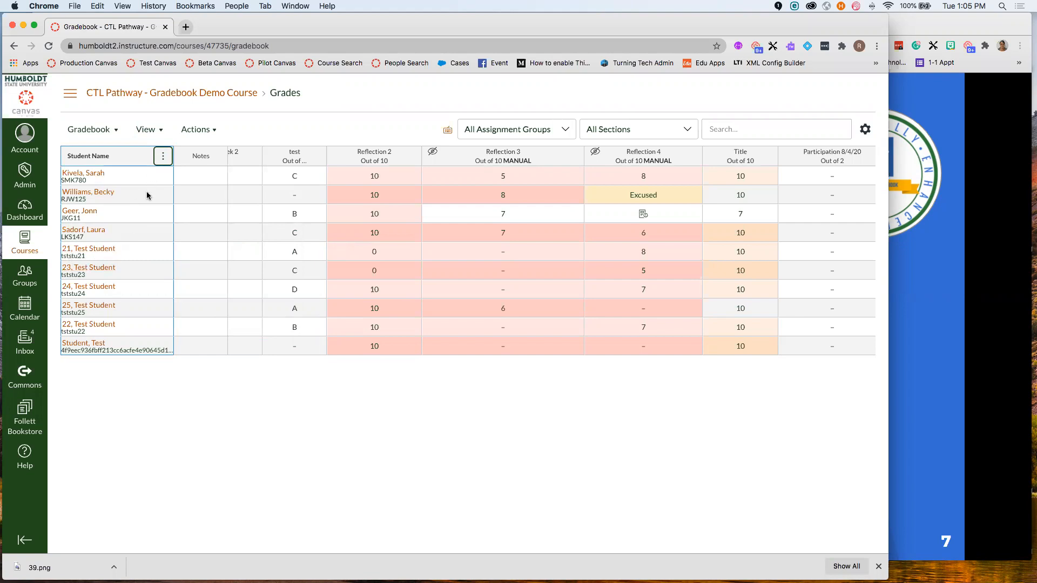
- Display student names as First, Last Name, then return to the slides
click(165, 155)
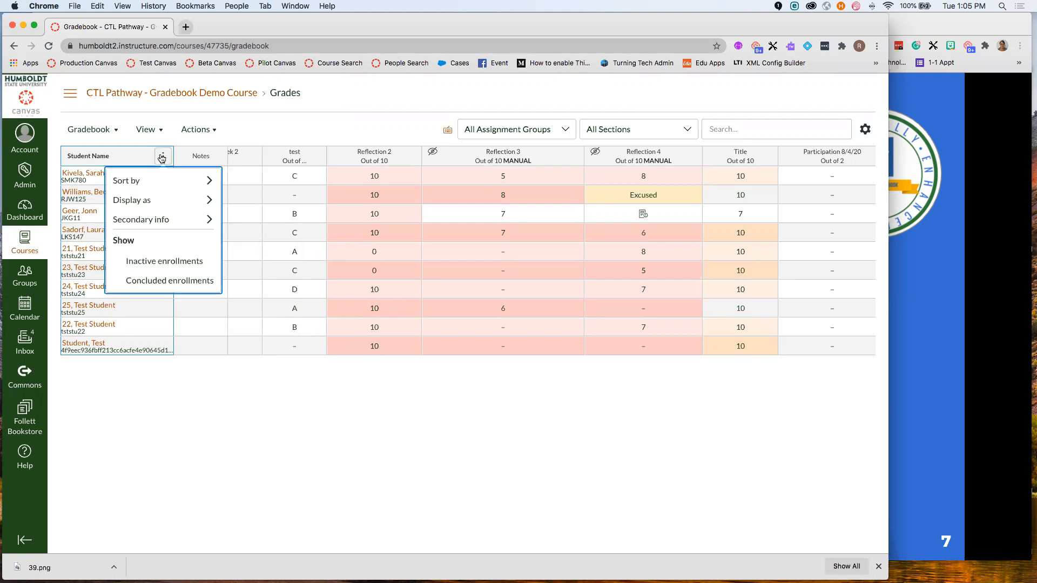
mouse_move(184, 175)
mouse_move(168, 202)
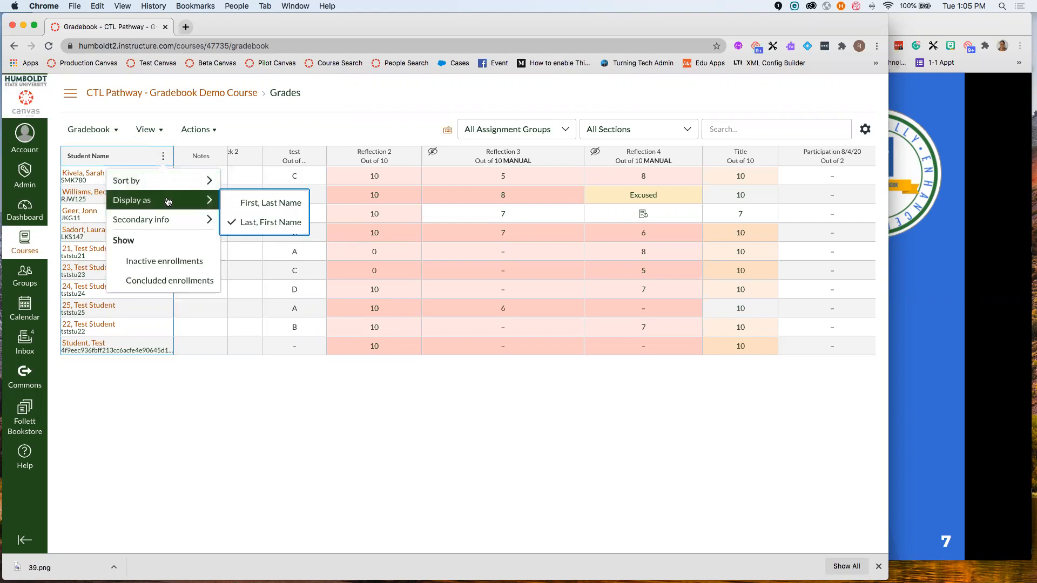
click(268, 204)
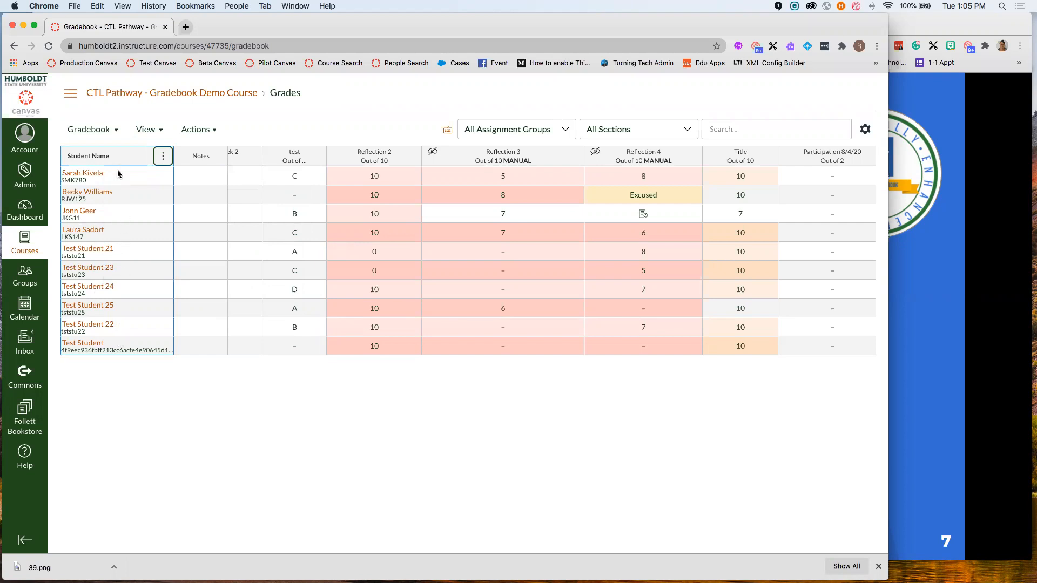
click(163, 156)
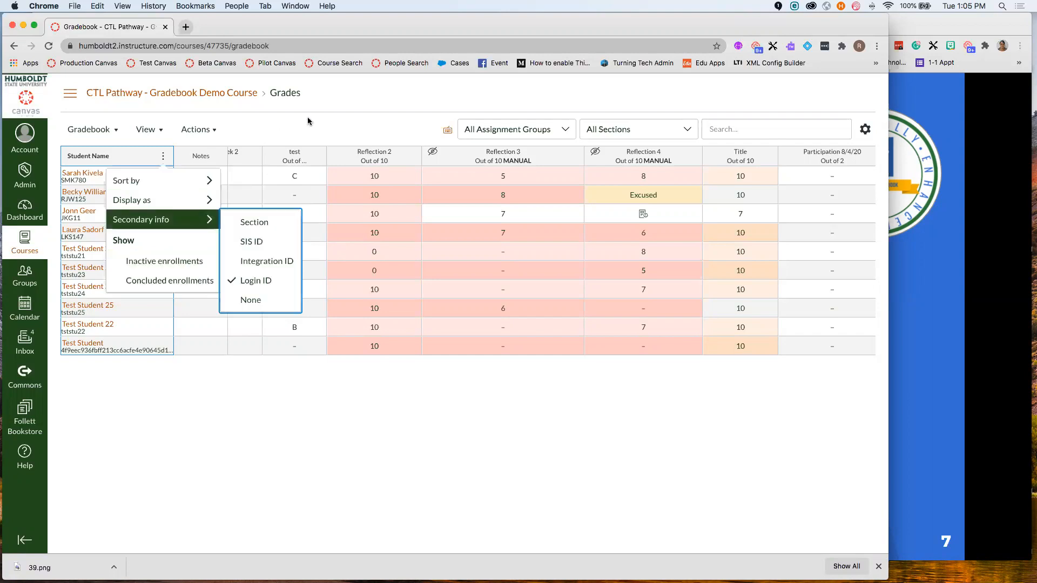
click(894, 288)
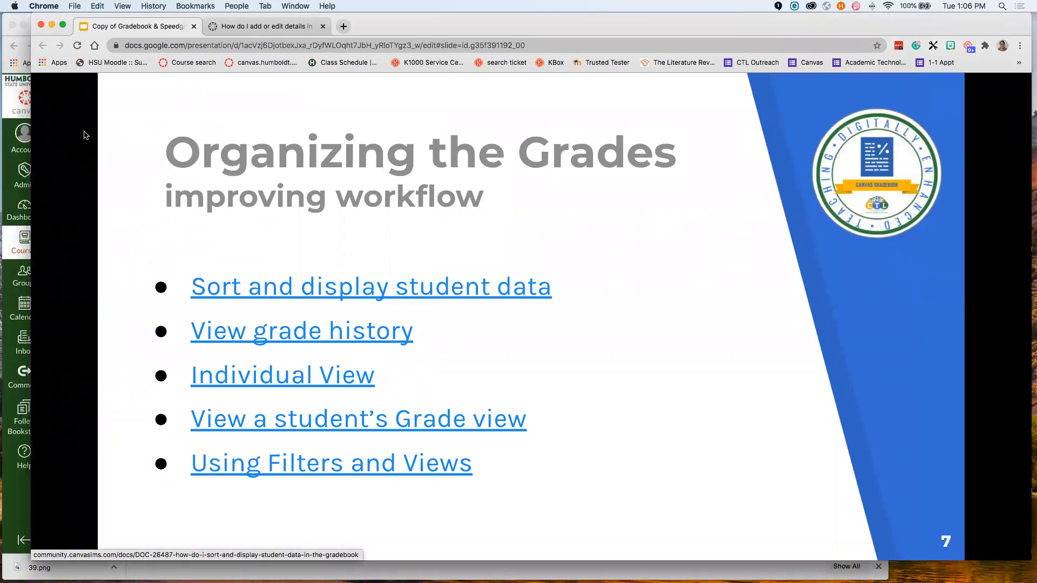
- Bring the Canvas gradebook back to the front and dismiss the Student Name menu
click(5, 99)
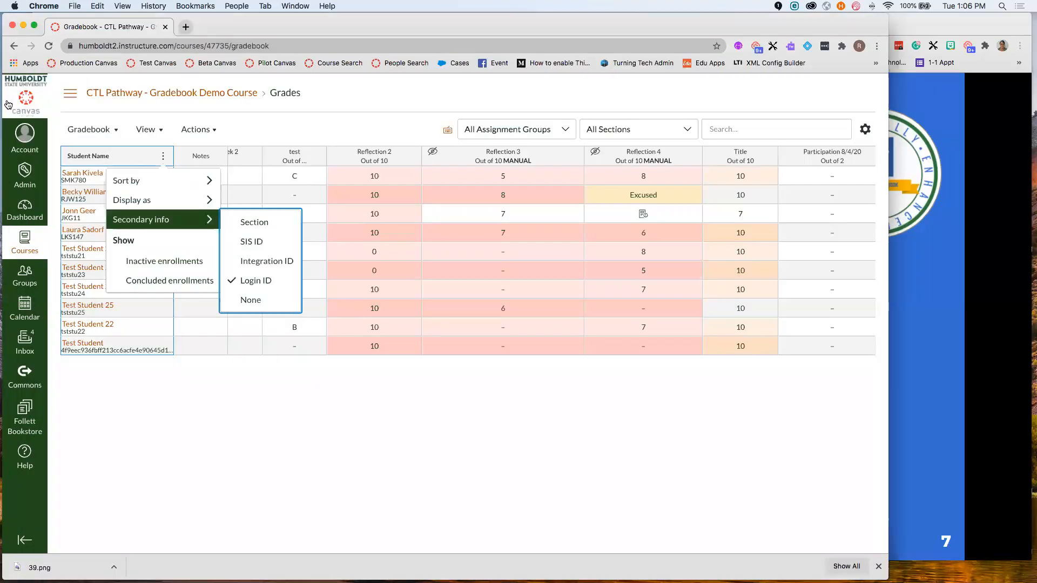
click(290, 121)
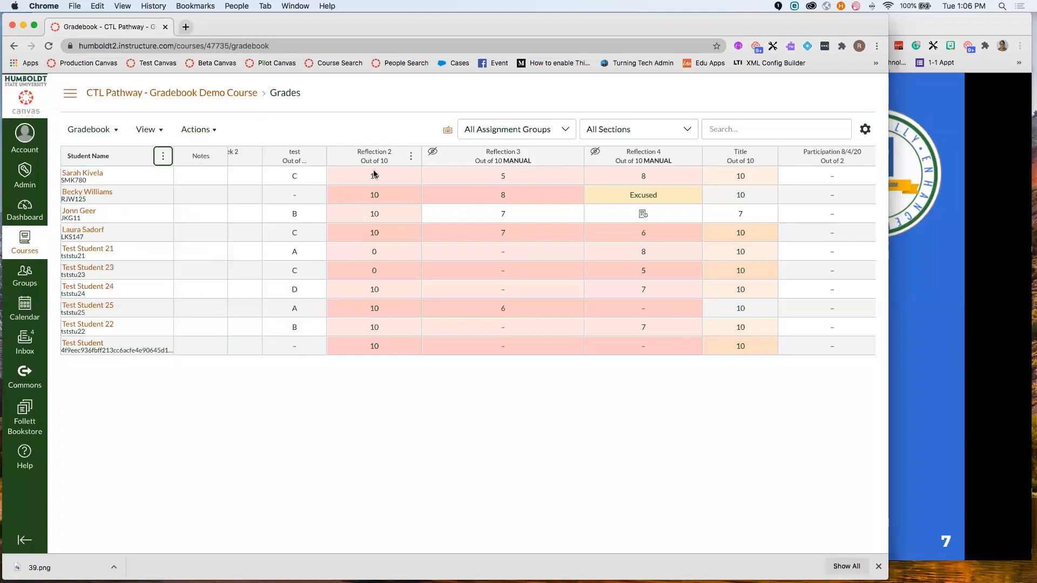
- Open Gradebook History and begin searching for a grader
click(108, 133)
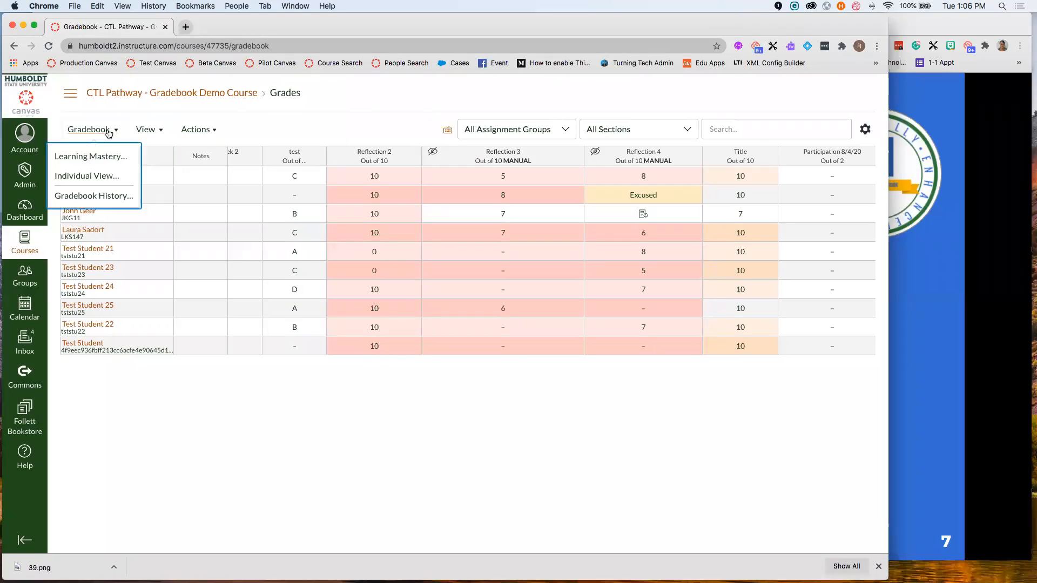
click(114, 198)
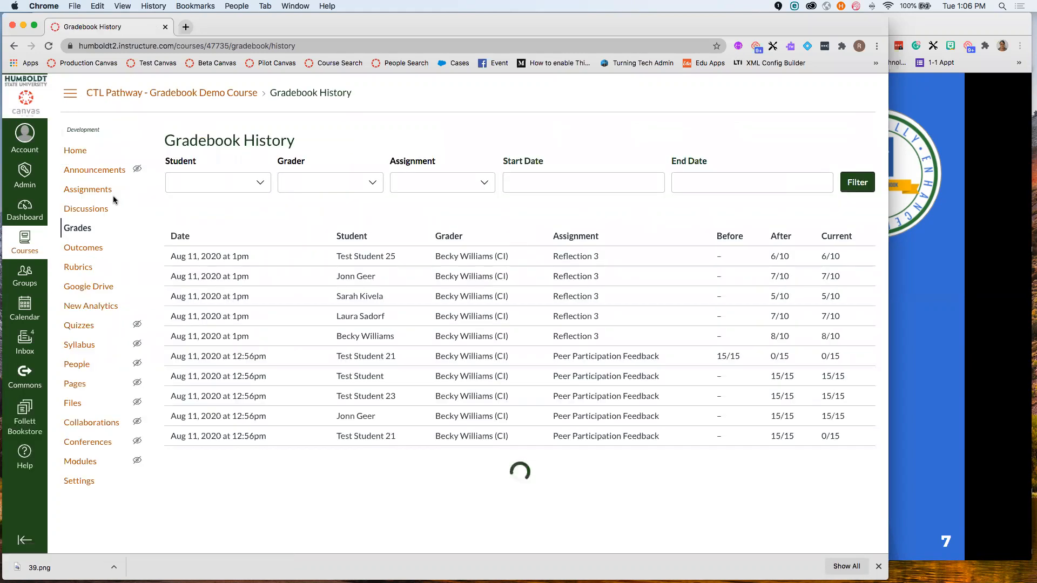
click(375, 183)
text(Beckt)
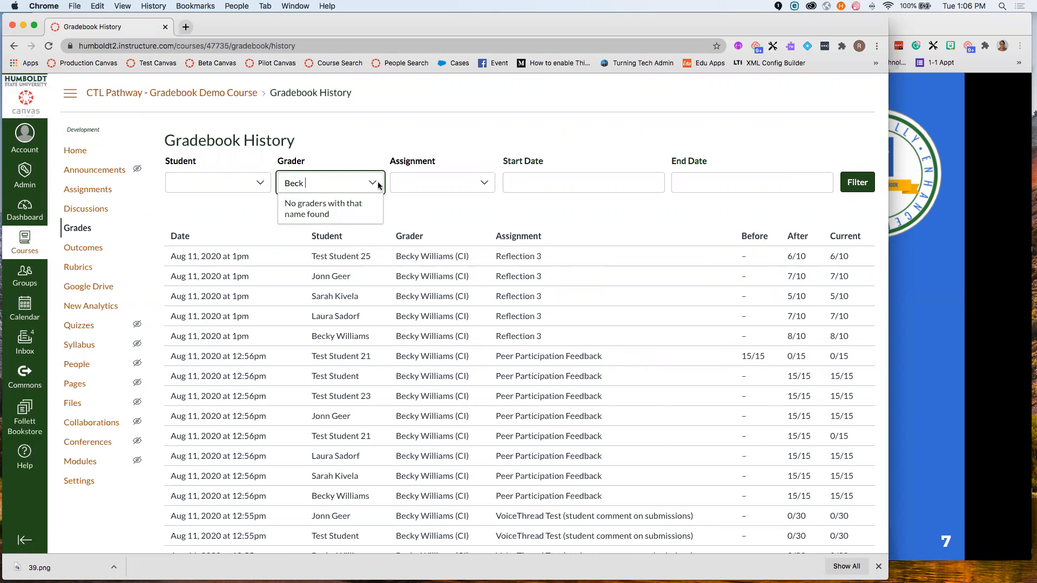
key(BackSpace)
key(BackSpace)
key(BackSpace)
key(BackSpace)
- Filter the history to one student and Exam 1 - Chapters 1-5
click(216, 178)
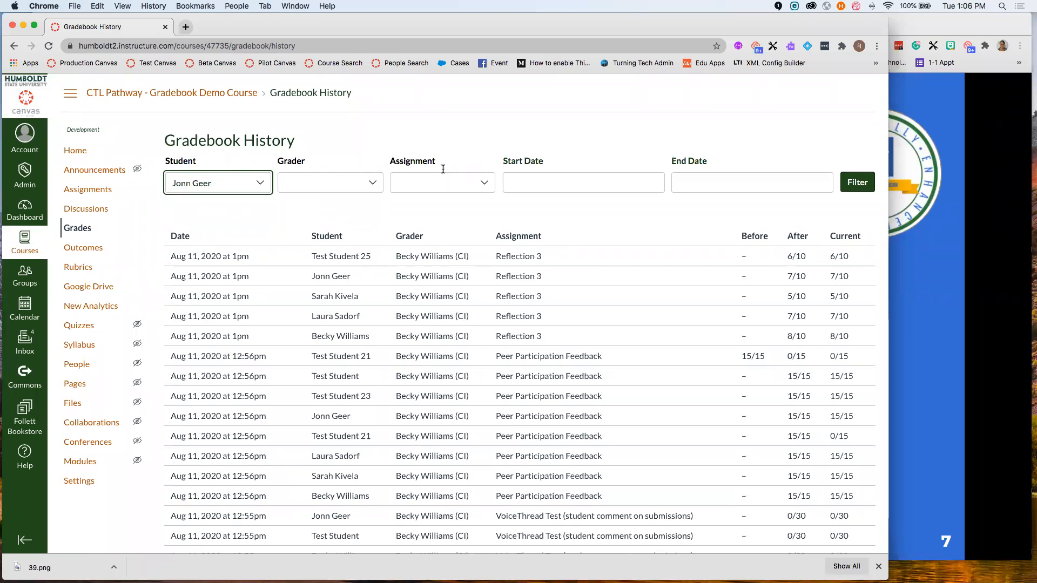
click(465, 183)
text(Exa)
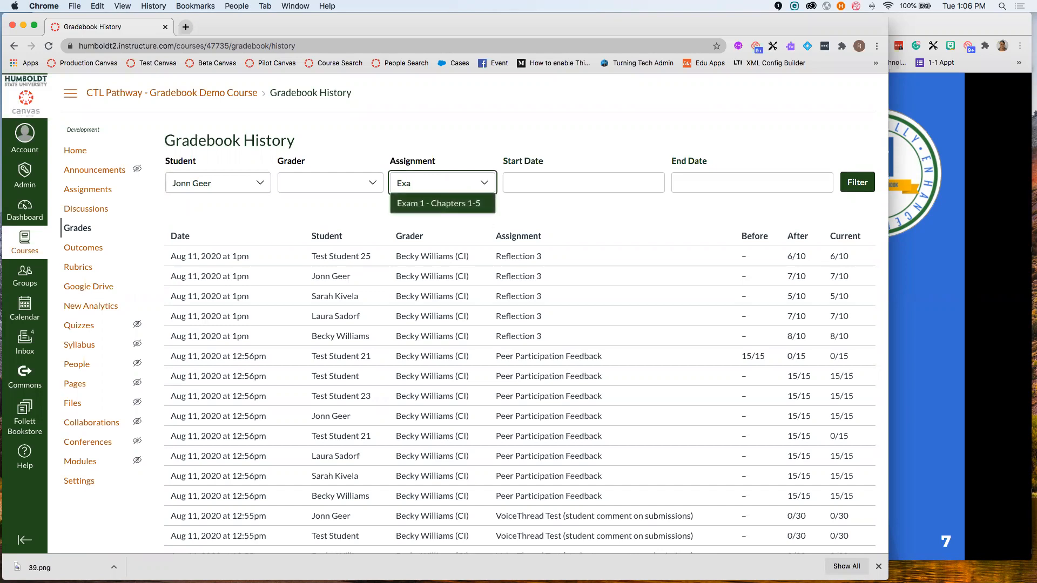
click(475, 205)
click(858, 183)
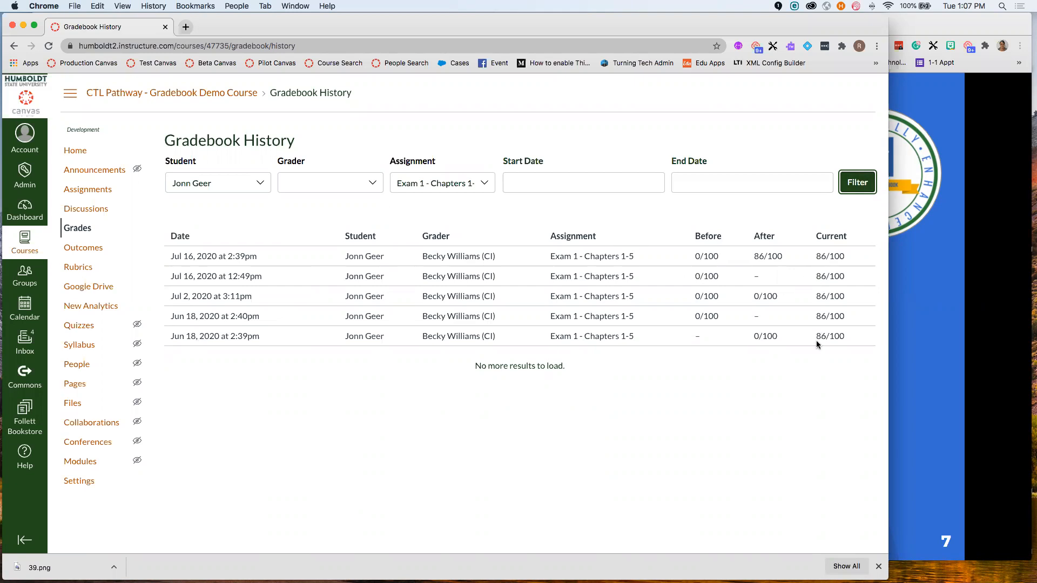
click(907, 249)
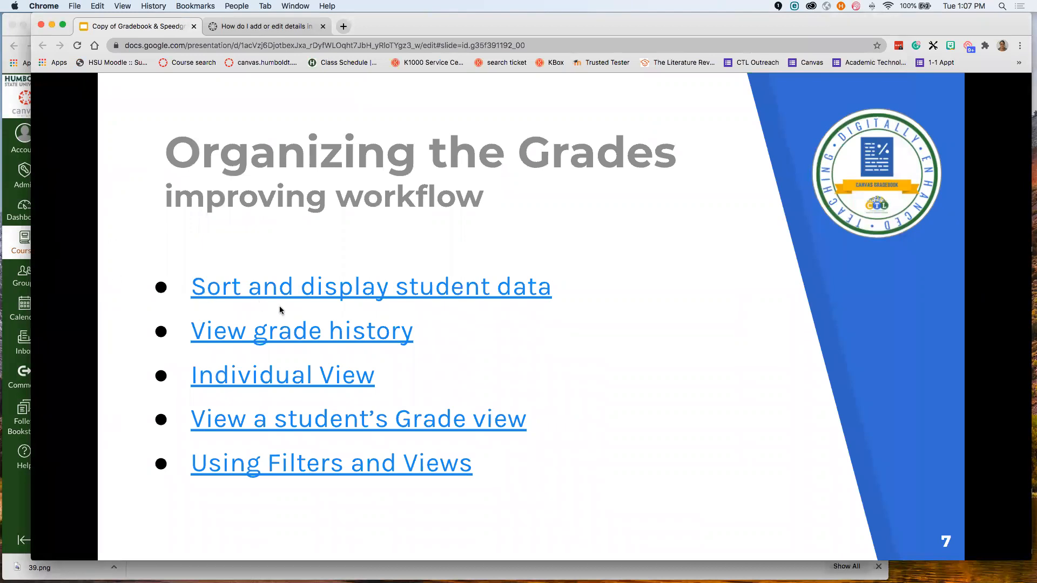
- Leave the grade history for the main gradebook grid and open the gradebook views dropdown
click(7, 236)
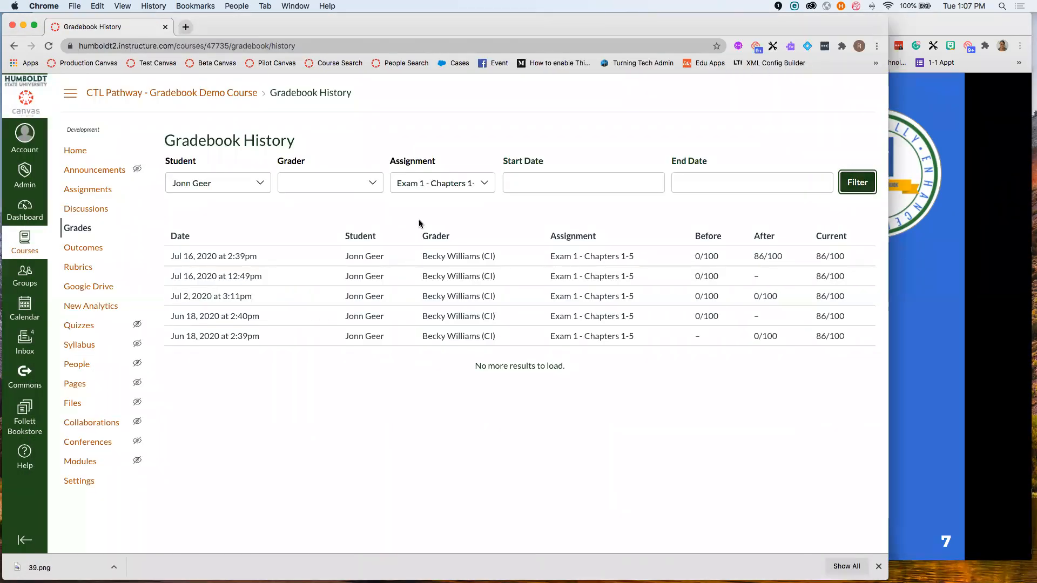
click(82, 229)
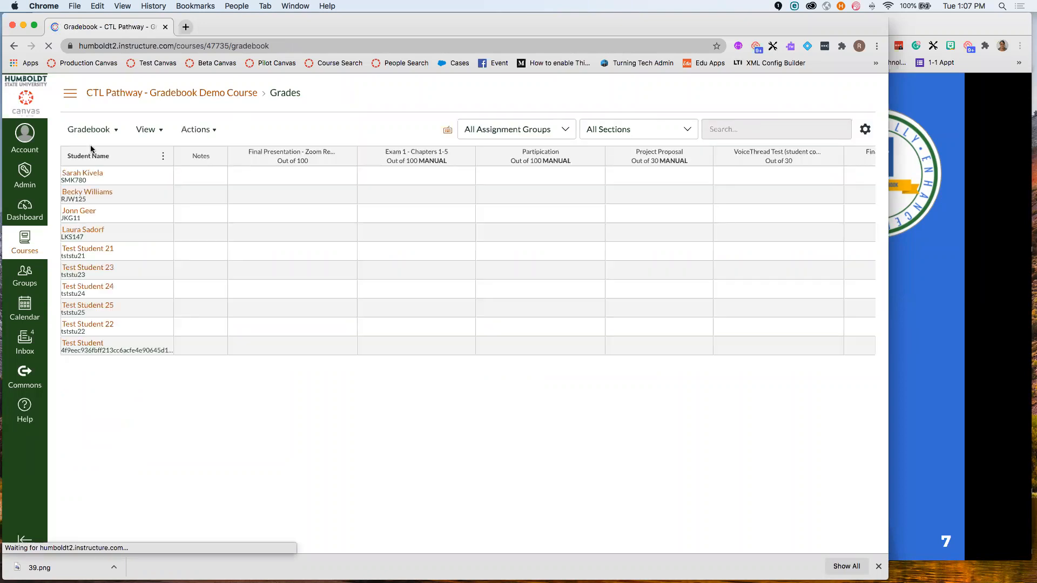
click(91, 131)
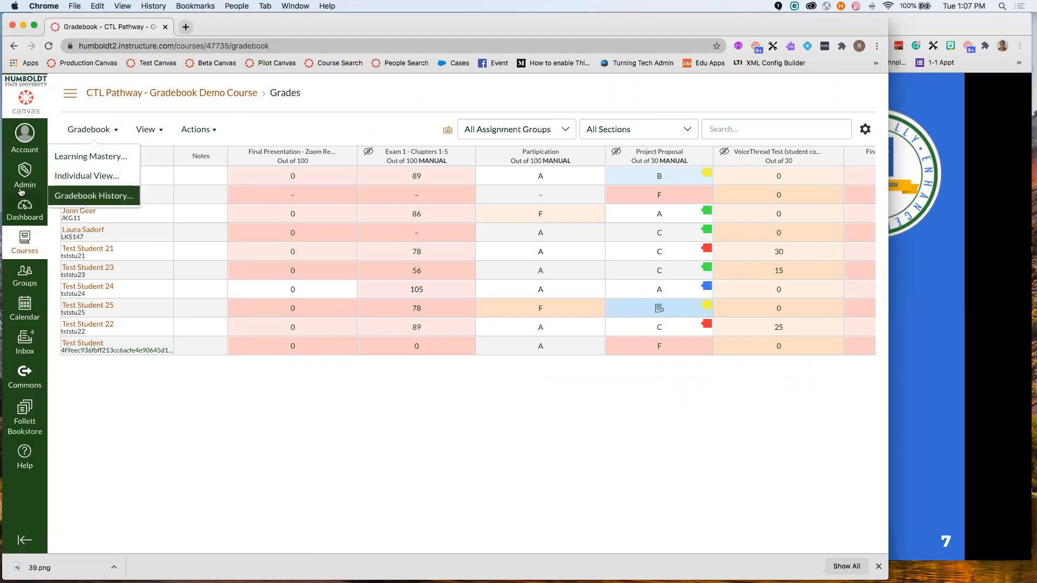
- Switch to Individual View and select a student to view
click(110, 177)
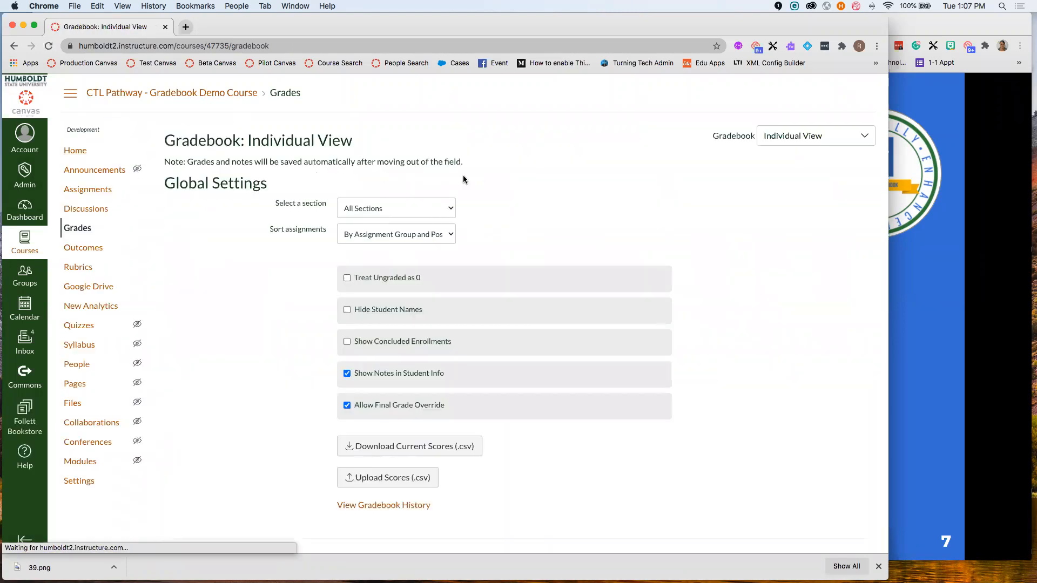
scroll(420, 262, down, 5)
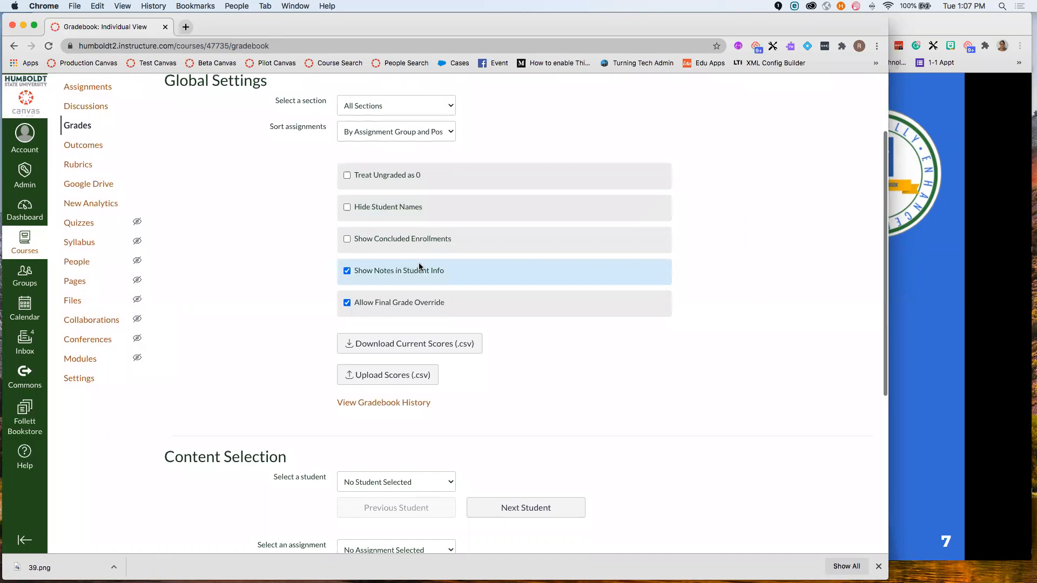
scroll(419, 262, down, 4)
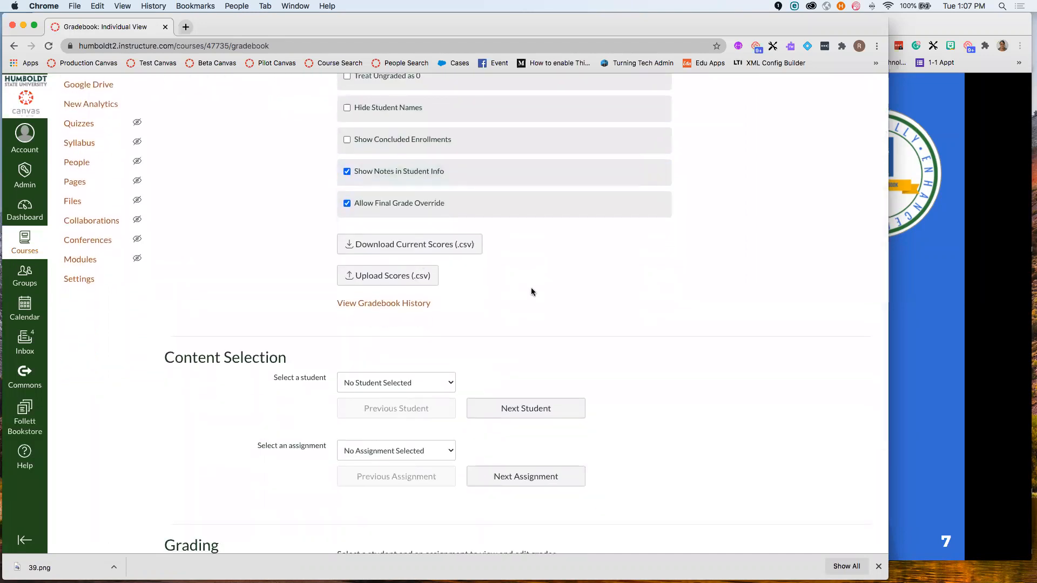
scroll(531, 287, down, 5)
scroll(531, 292, down, 3)
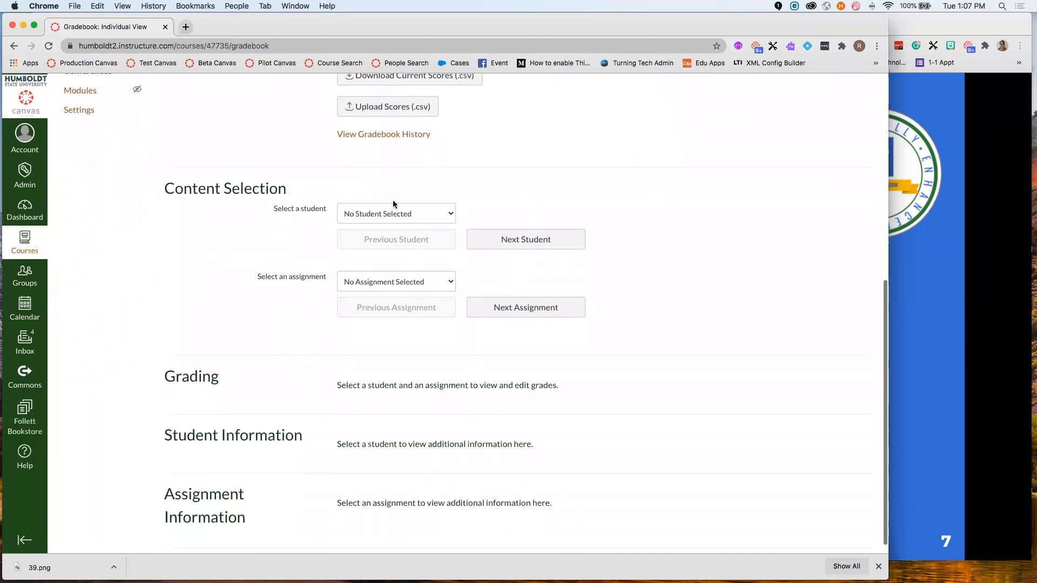
click(431, 214)
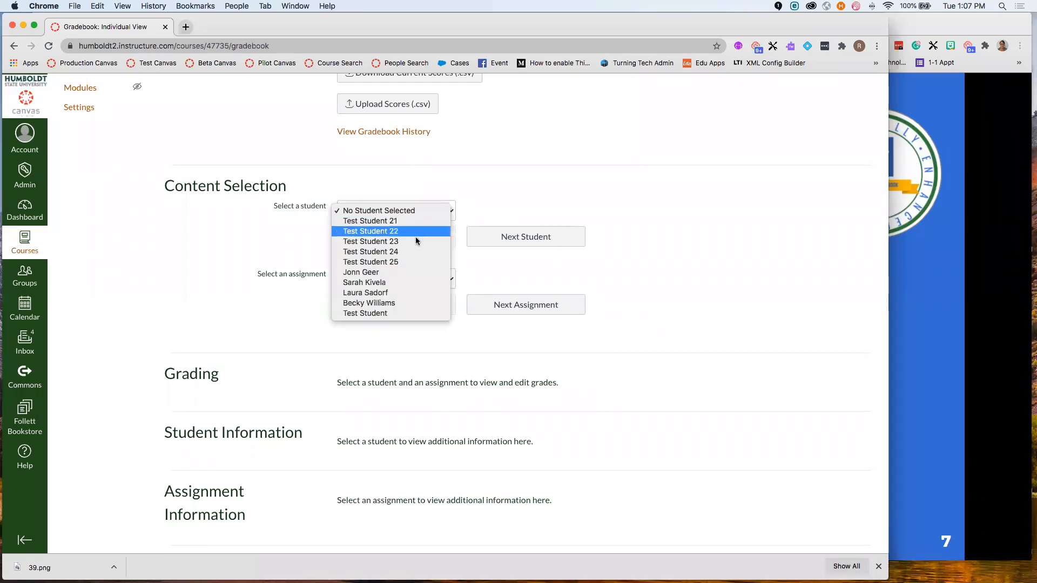
click(381, 273)
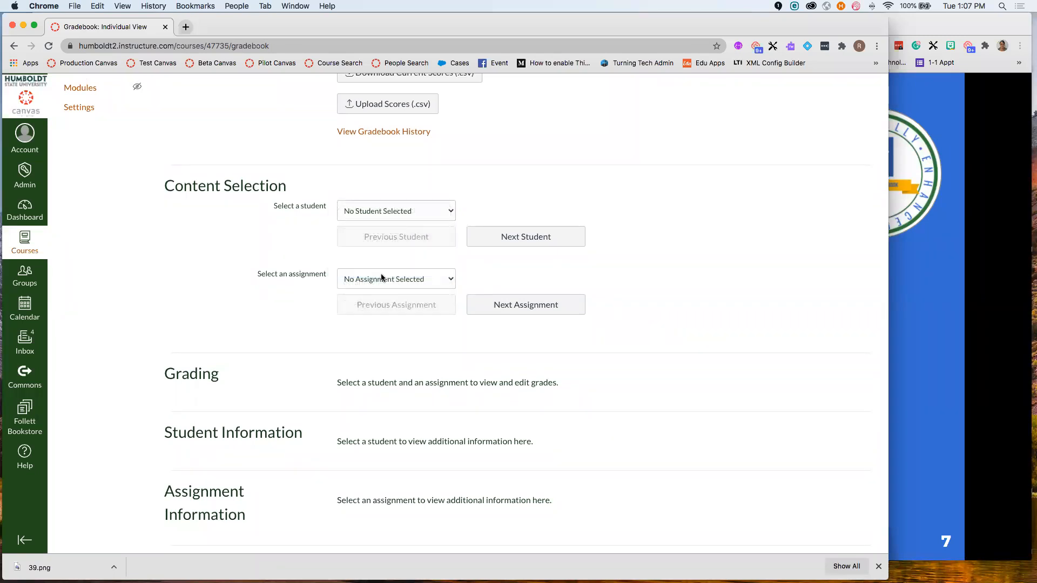
- Select Exam 1 - Chapters 1-5, then open and close its grade details
click(423, 279)
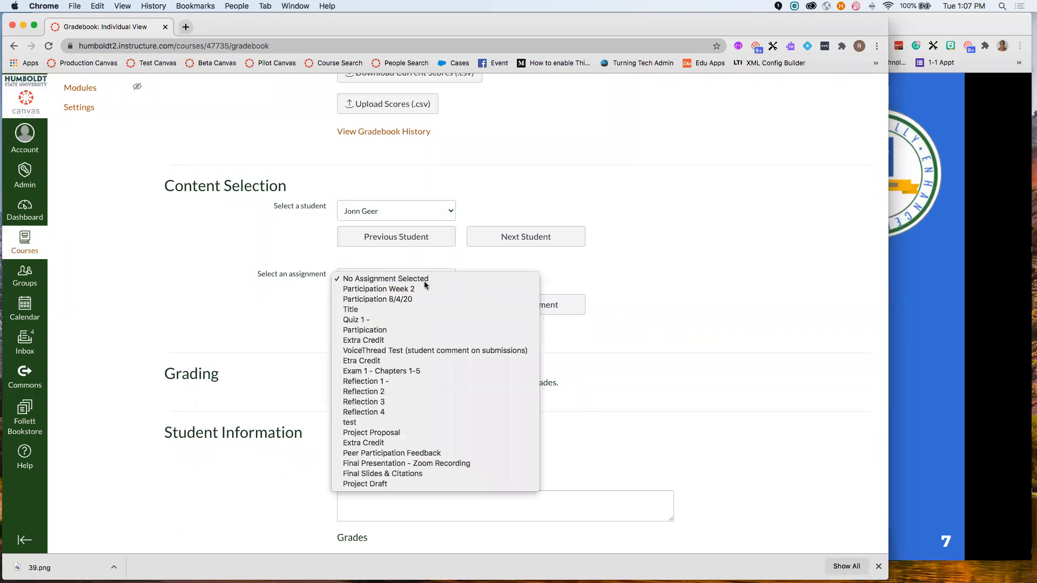
click(393, 374)
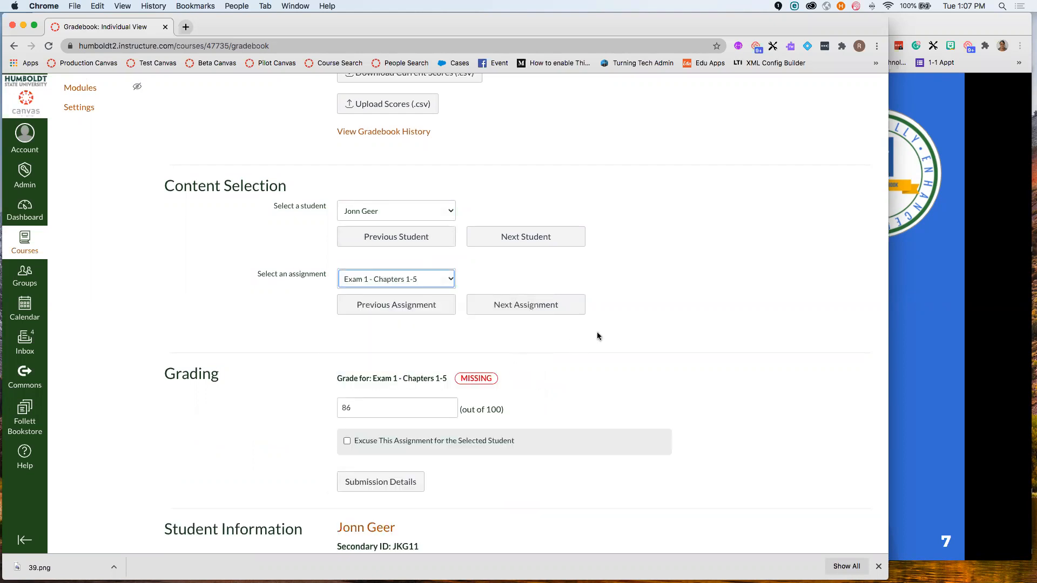
scroll(660, 309, down, 3)
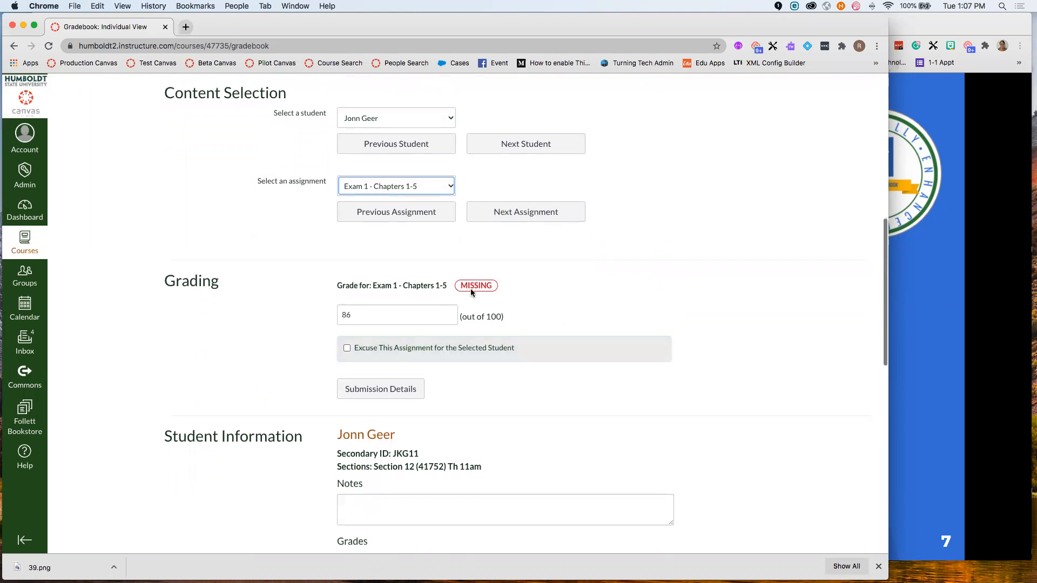
scroll(571, 343, down, 2)
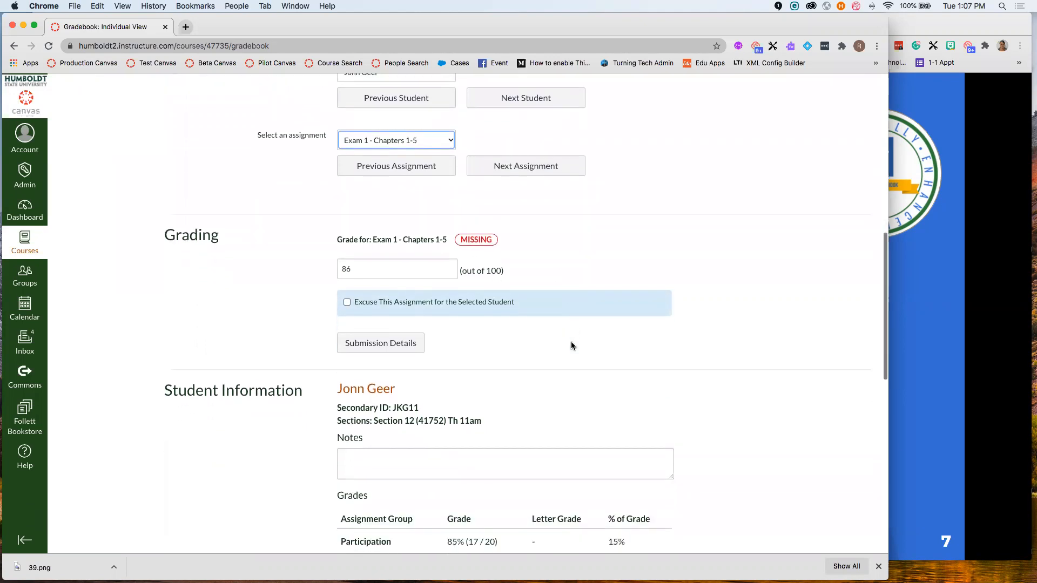
click(396, 348)
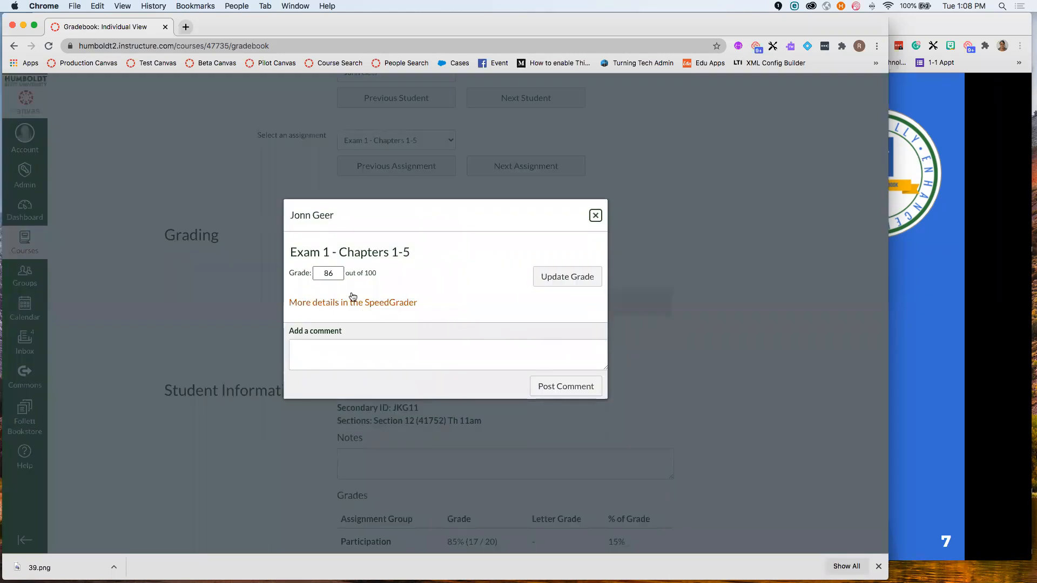
click(595, 217)
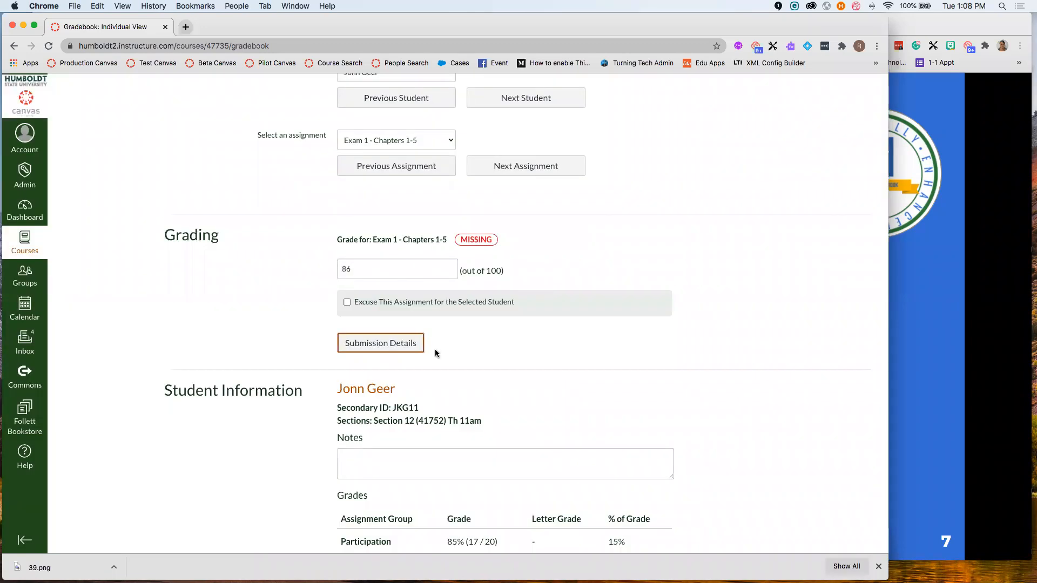
- Highlight the student's 73.95% Final Grade in the Grades table, then return to Global Settings
scroll(435, 365, down, 3)
scroll(438, 368, down, 2)
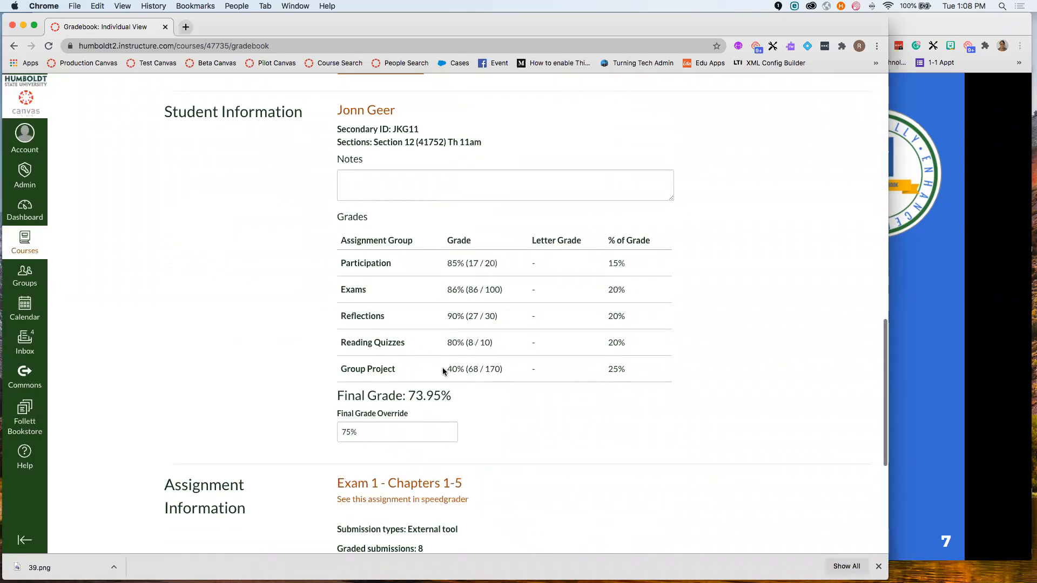
scroll(539, 417, up, 1)
drag(452, 425, 336, 429)
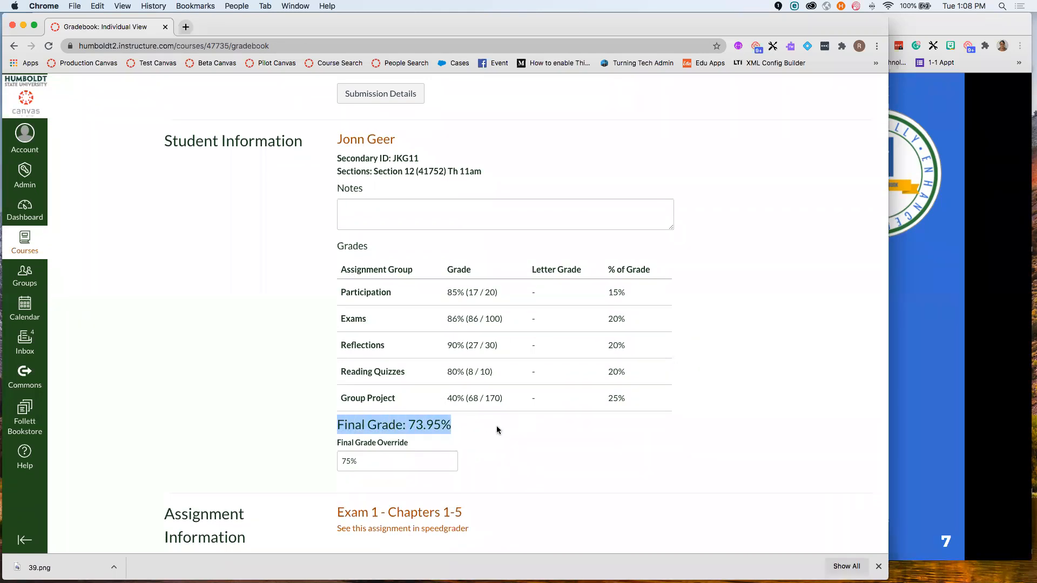
scroll(497, 427, down, 2)
scroll(500, 426, down, 3)
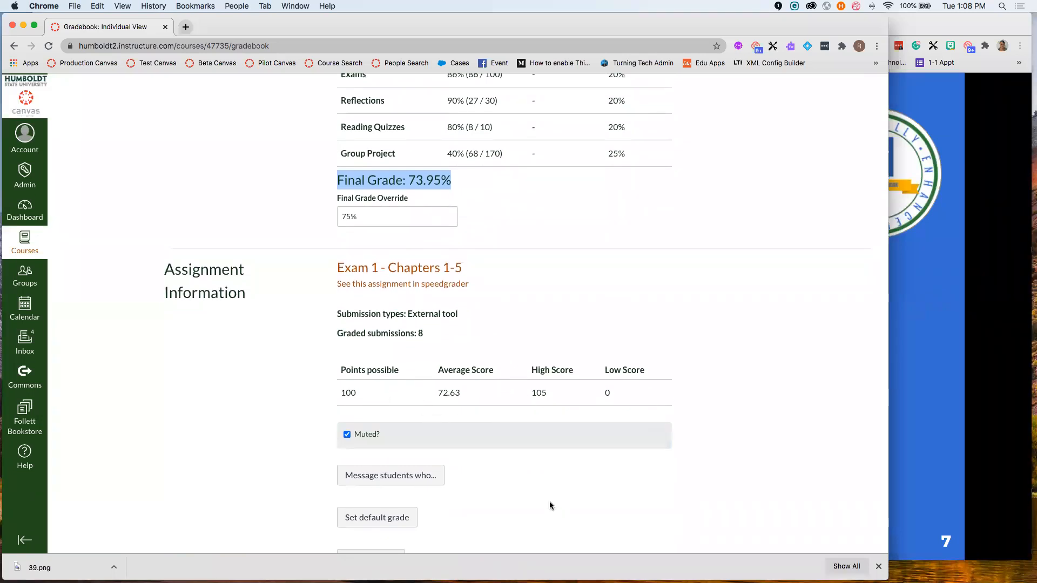
scroll(550, 505, down, 1)
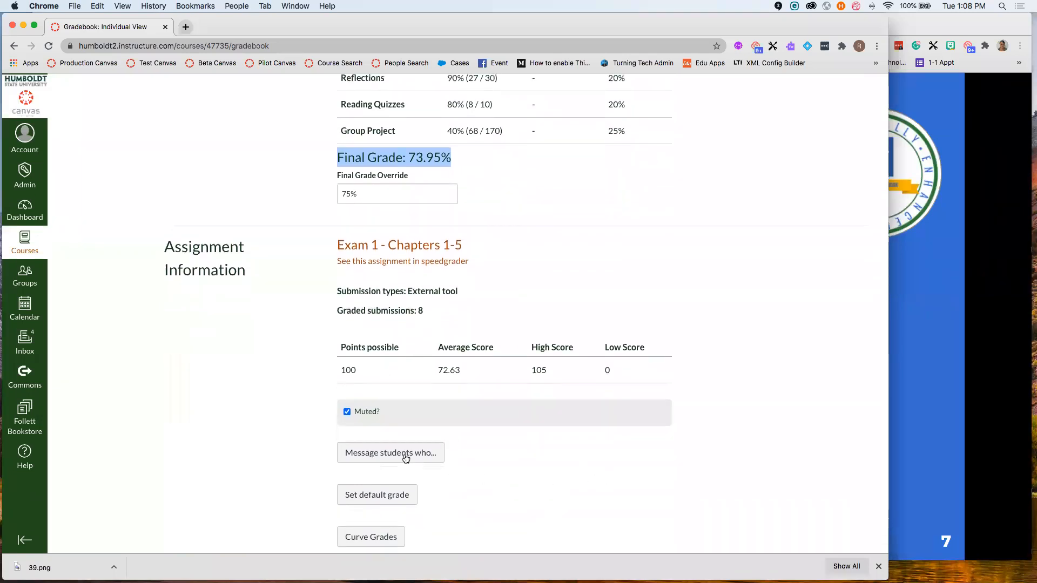
scroll(410, 526, down, 1)
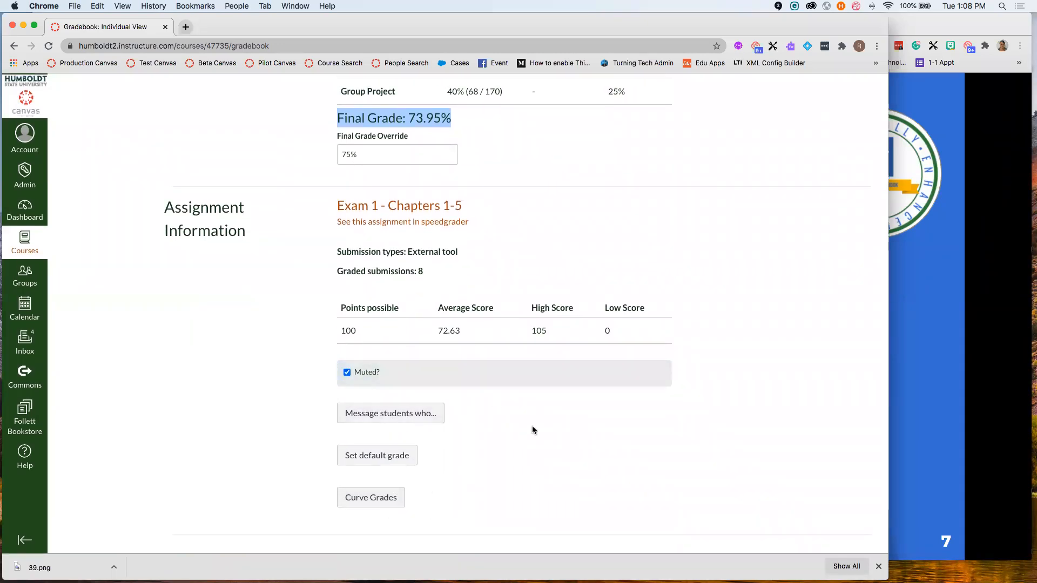
scroll(533, 430, up, 2)
scroll(591, 432, up, 5)
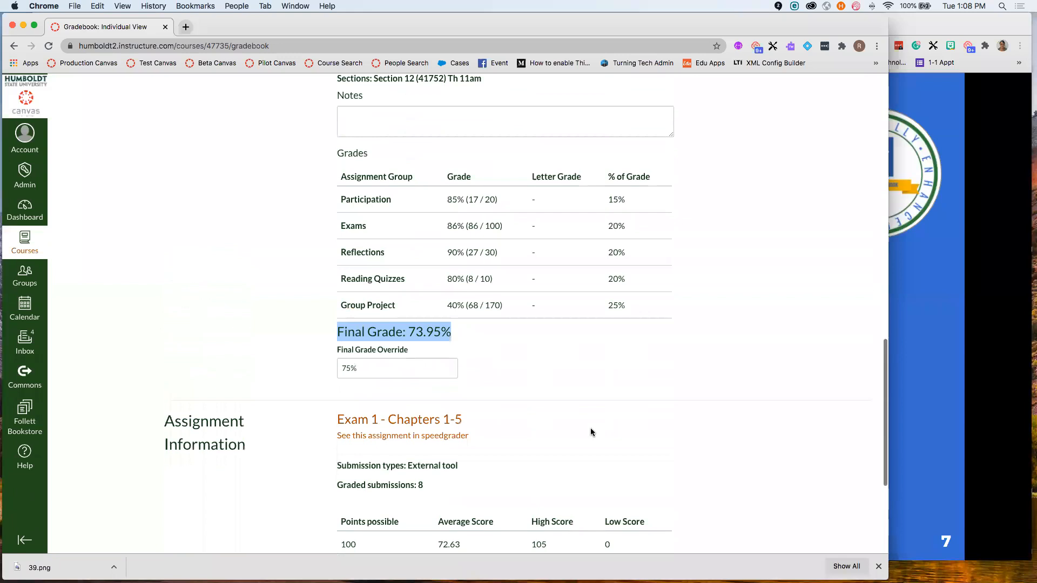
scroll(591, 433, up, 15)
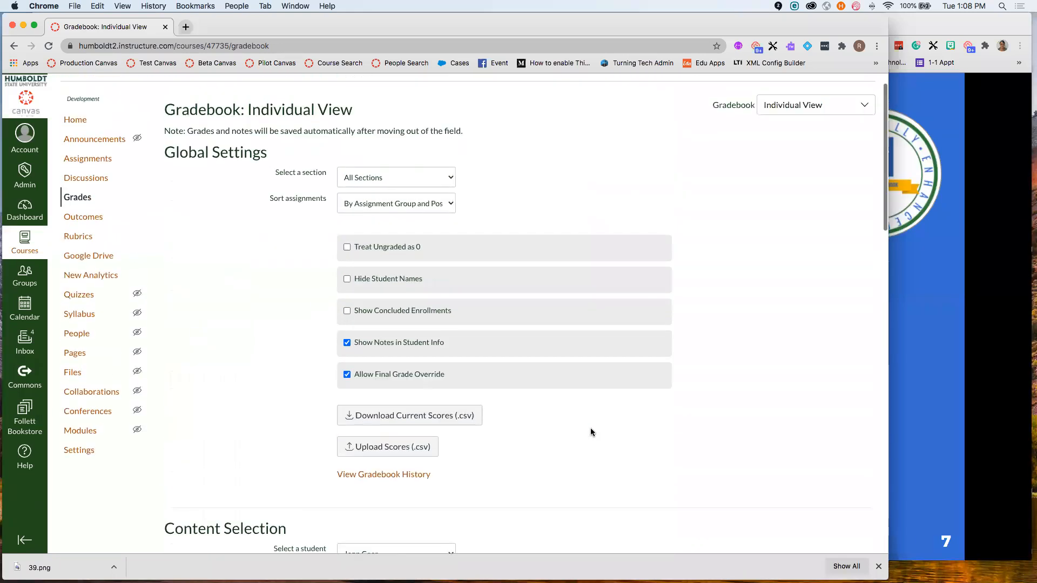
- Return from Individual View to the traditional Gradebook grid of all students and assignments
scroll(591, 431, up, 2)
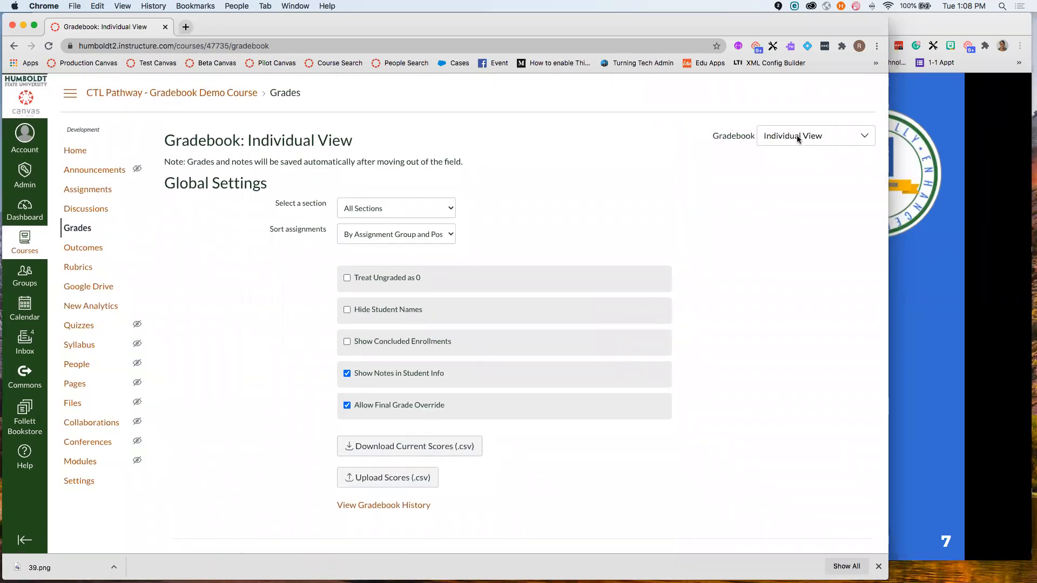
scroll(797, 137, down, 7)
scroll(798, 139, down, 14)
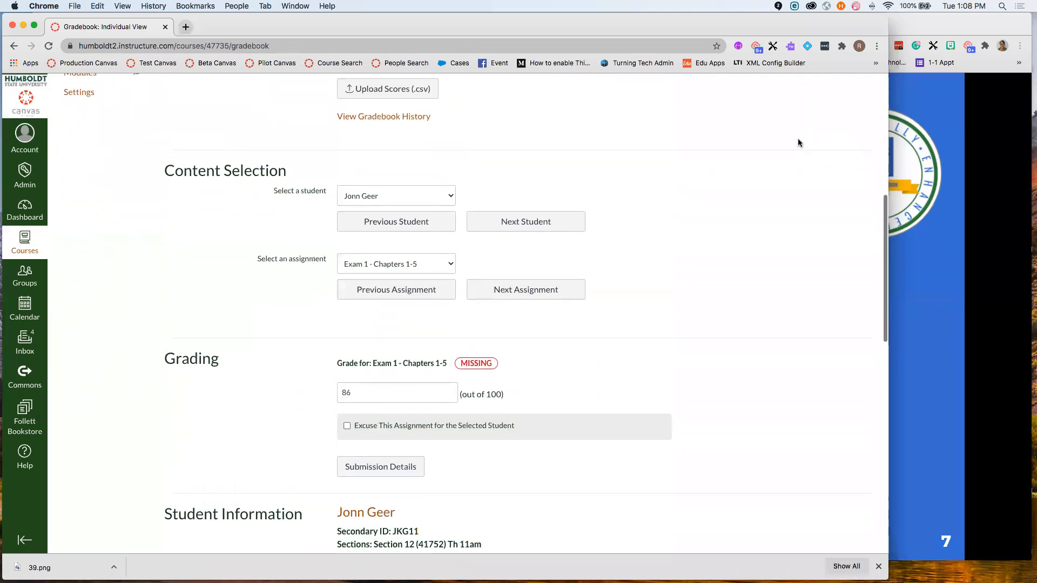
scroll(743, 260, down, 3)
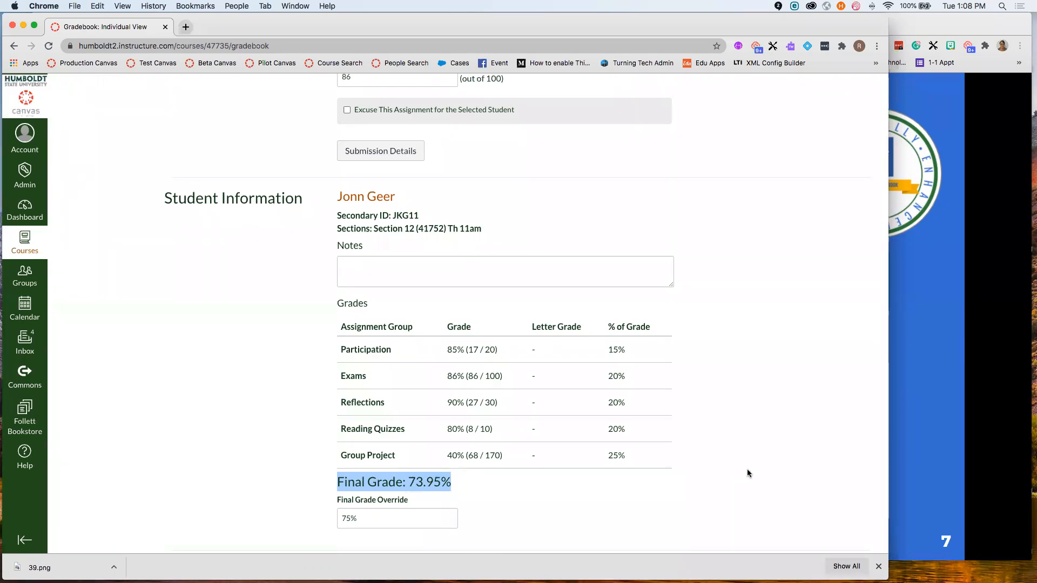
scroll(757, 473, up, 12)
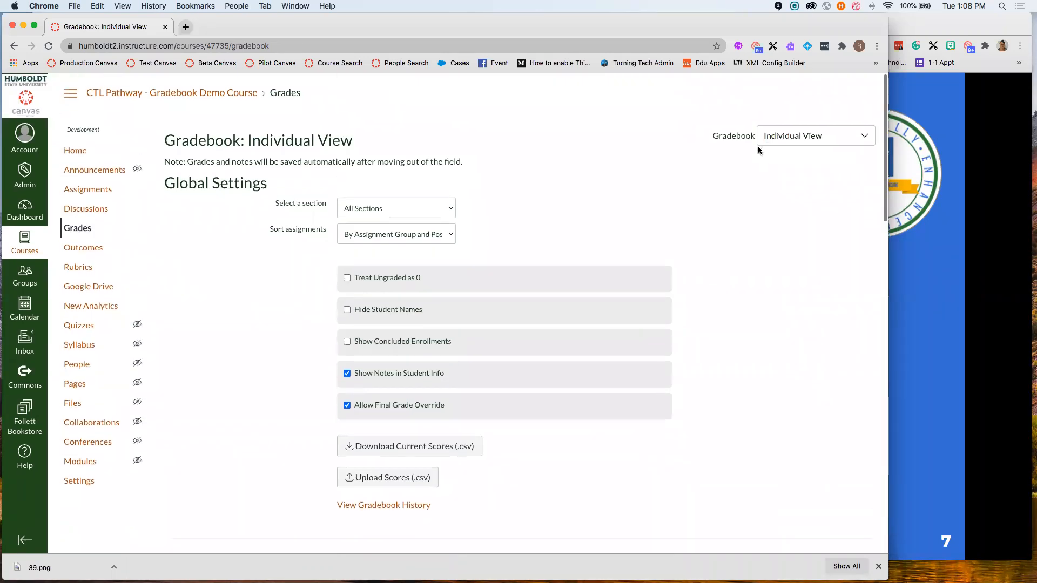
click(770, 136)
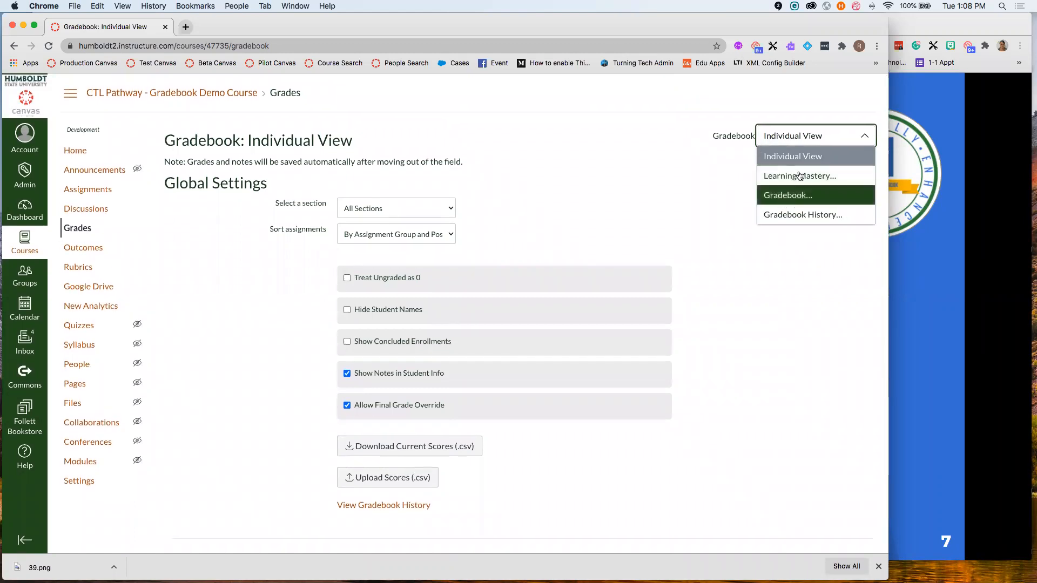
click(802, 197)
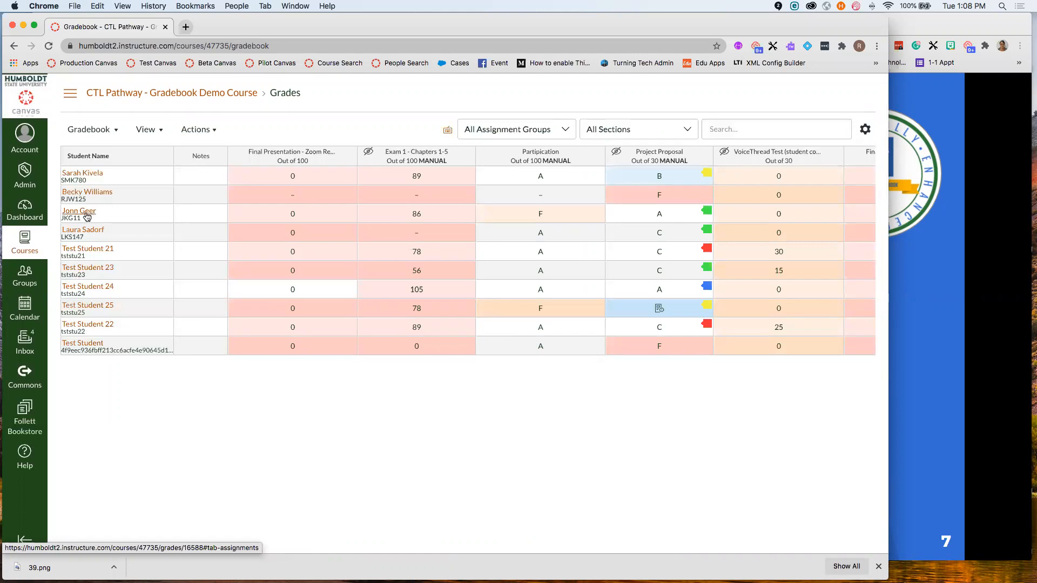
- Open the third student's summary tray (75%, 5 missing, 0 late) and their Grades page
click(88, 216)
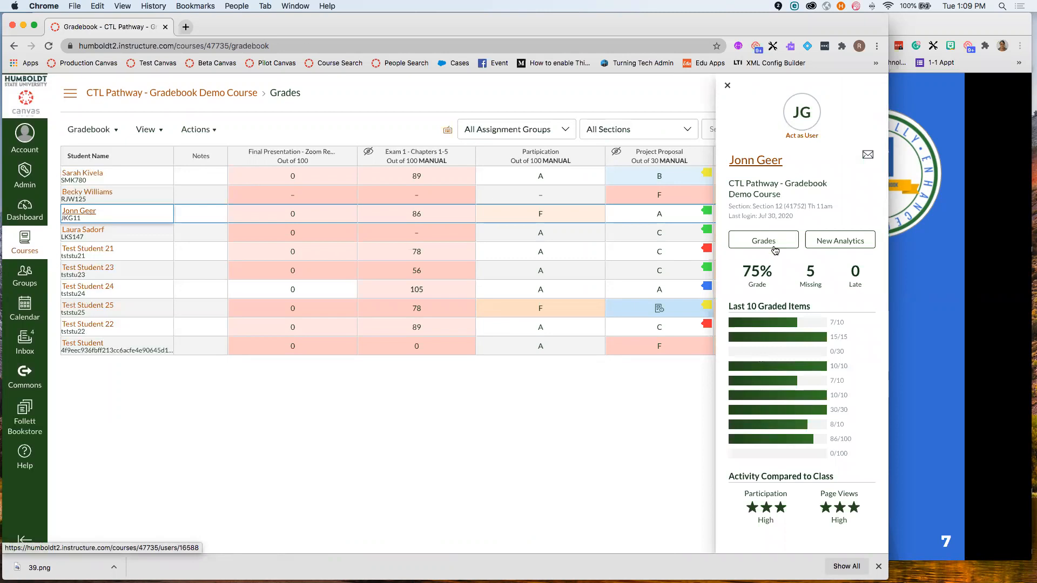
click(764, 240)
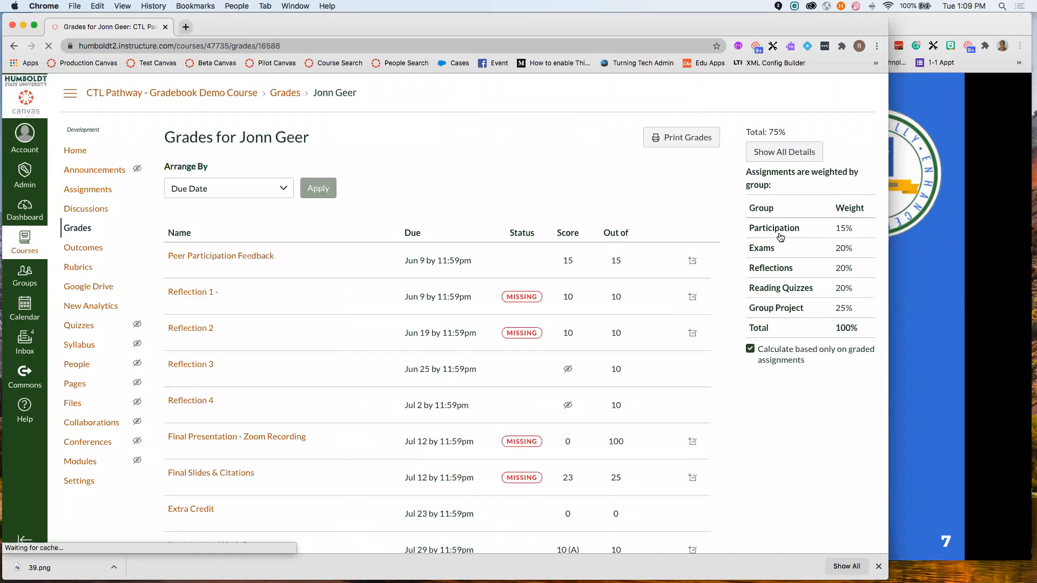
- Scroll through the student's assignment scores and weighted group totals adding to 75%
scroll(686, 268, down, 3)
scroll(688, 274, down, 10)
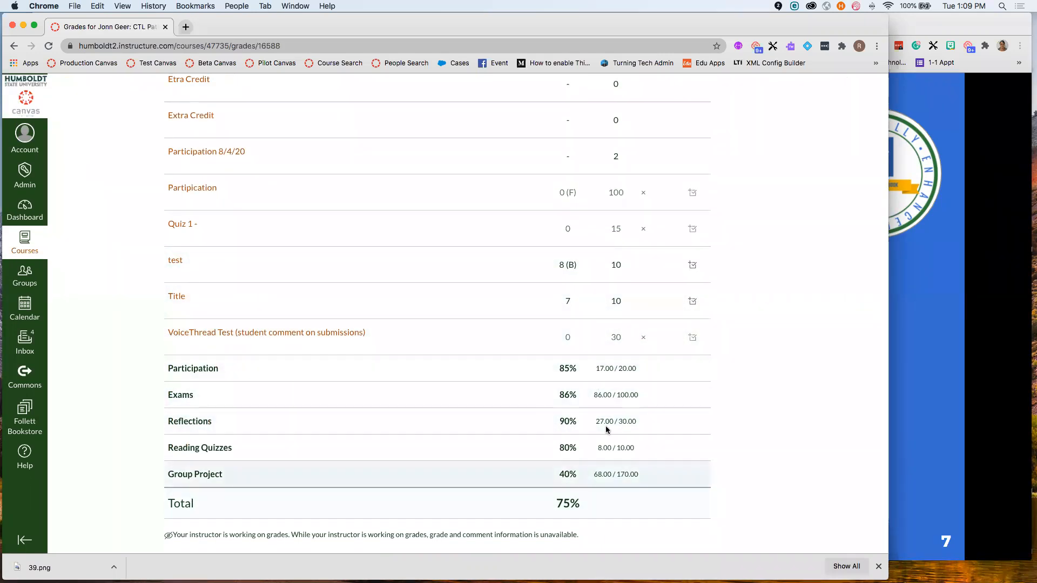
scroll(577, 447, up, 3)
scroll(577, 447, up, 9)
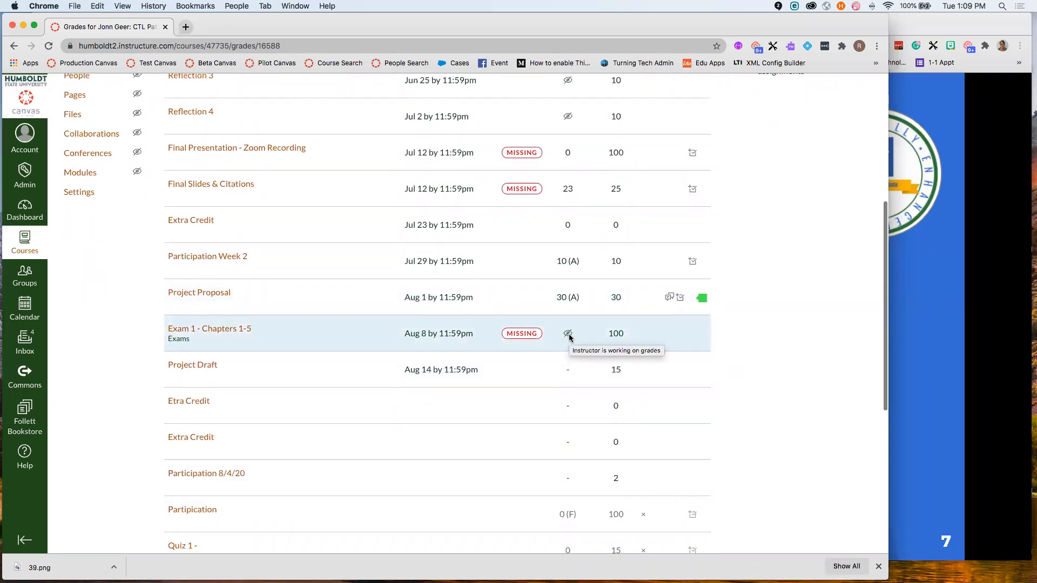
scroll(570, 337, down, 1)
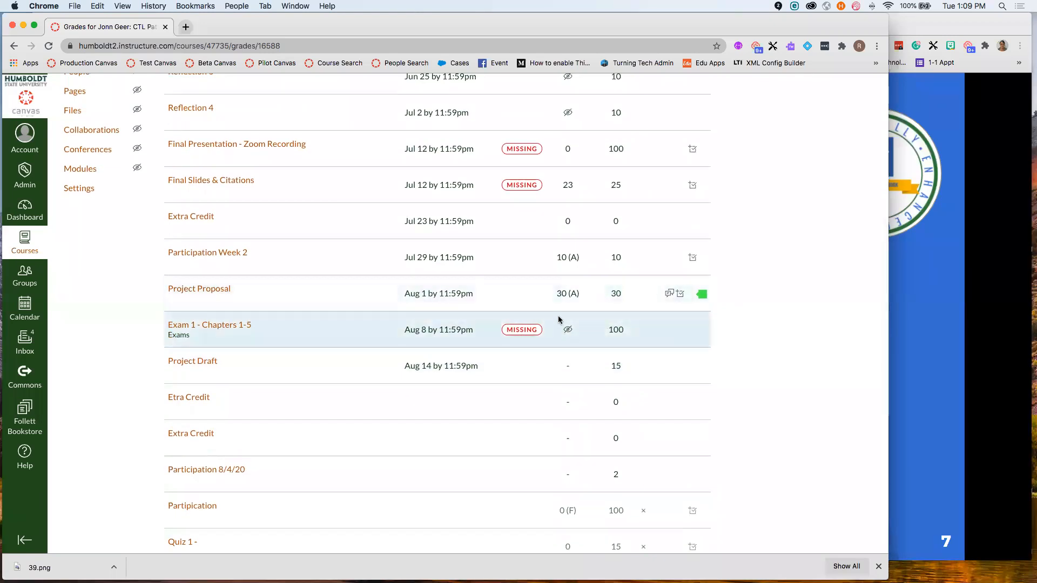
mouse_move(569, 333)
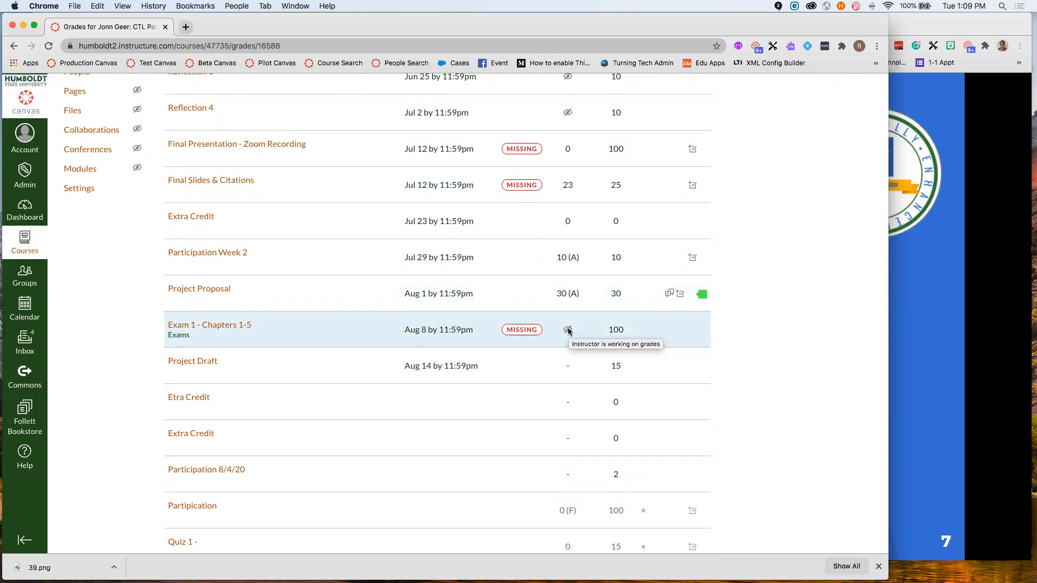
scroll(569, 331, up, 5)
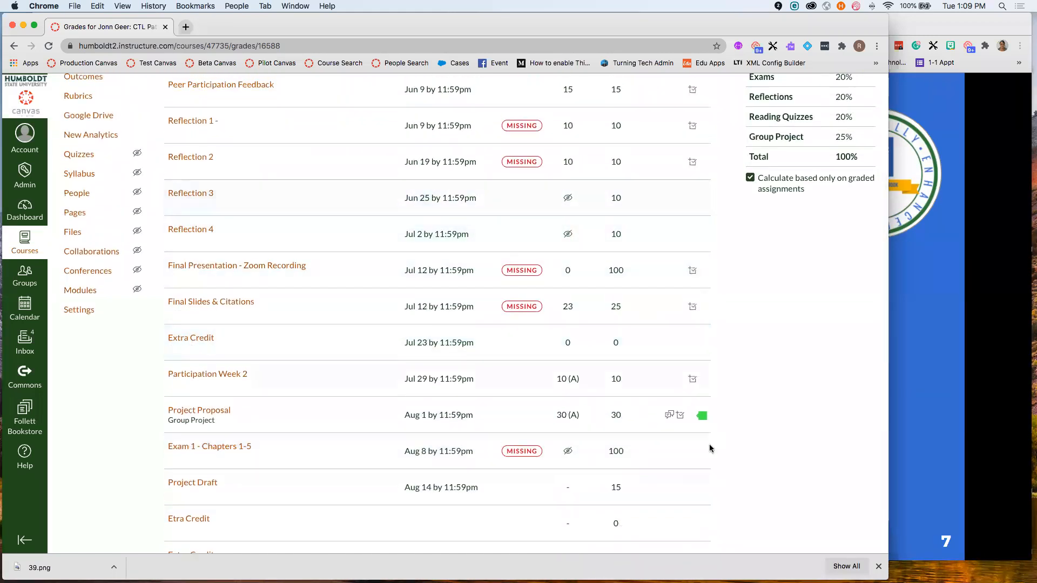
- Expand Project Proposal's comment and score statistics and Participation Week 2's statistics, then return to the gradebook
click(670, 416)
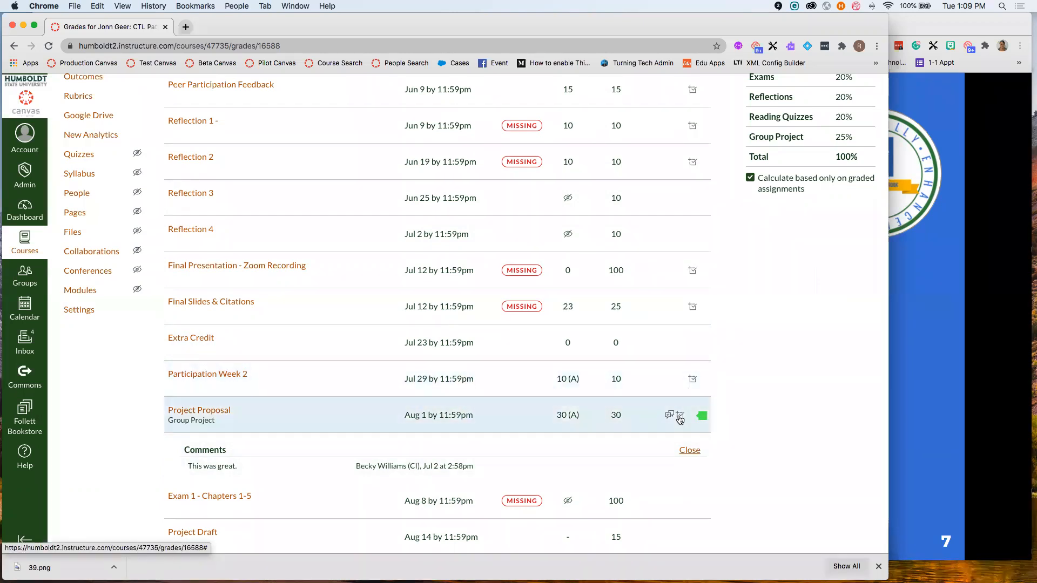
click(681, 417)
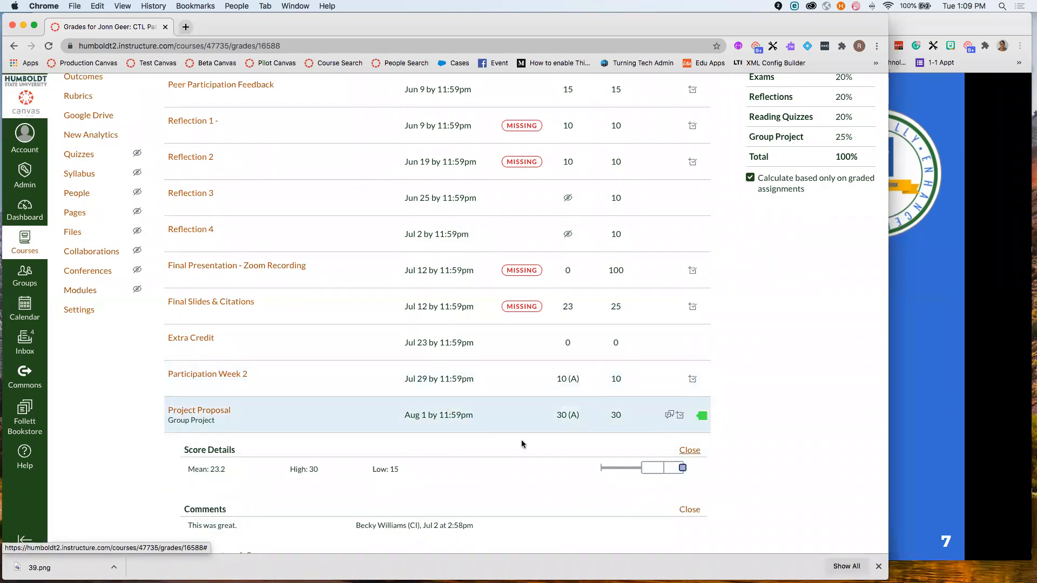
click(693, 382)
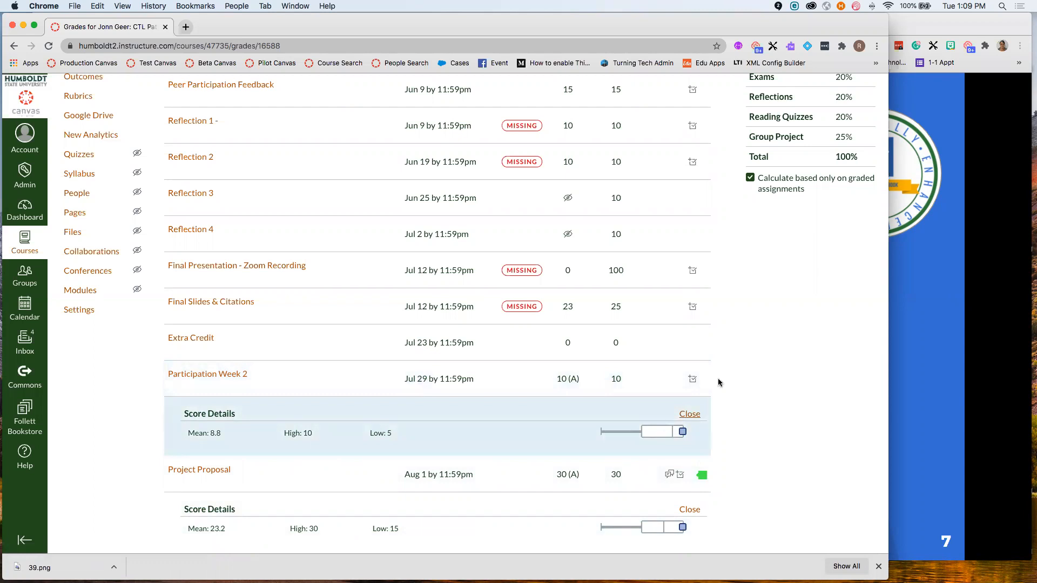
scroll(631, 345, up, 3)
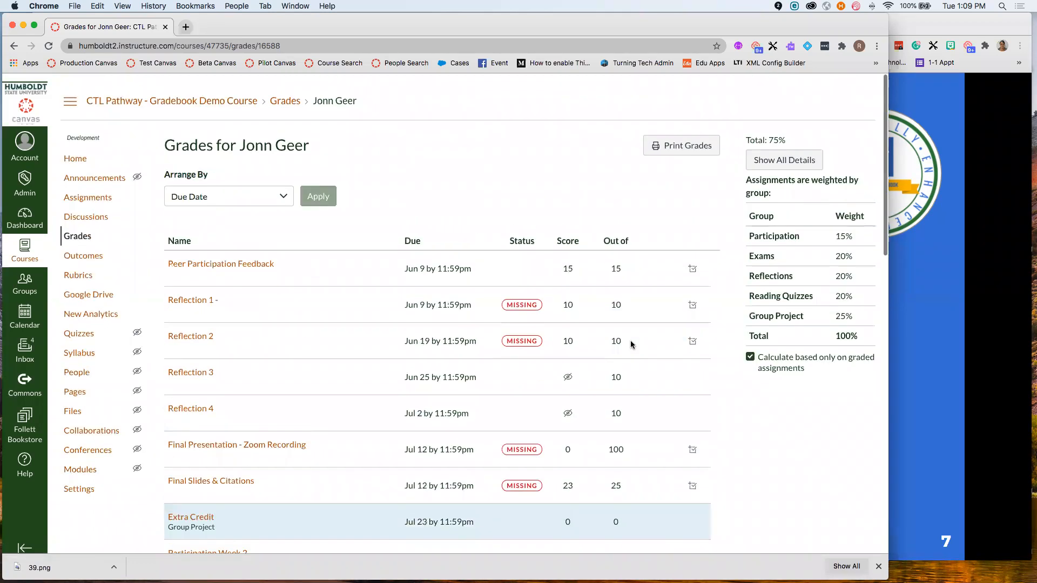
scroll(631, 345, down, 1)
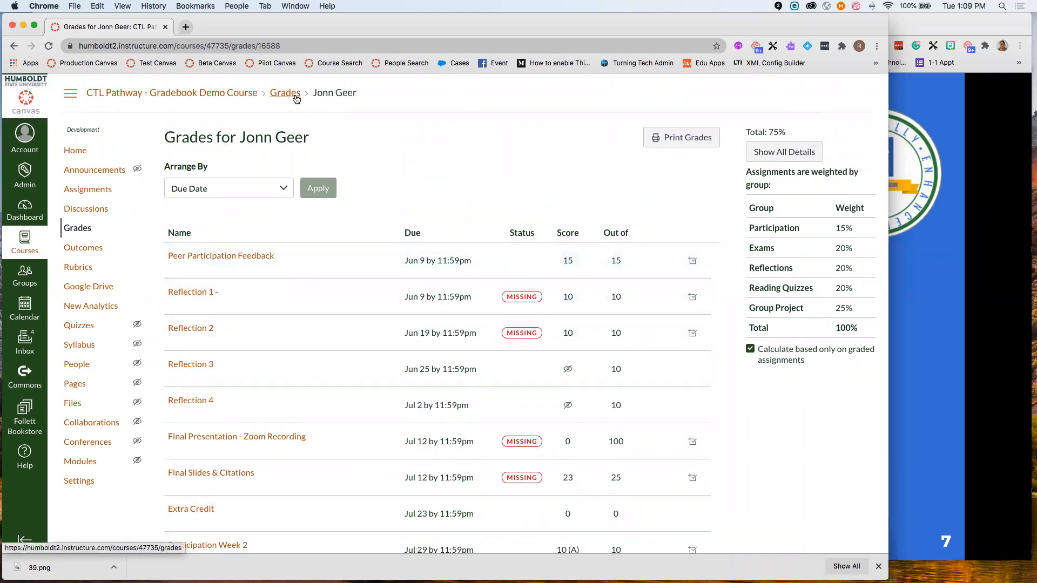
click(286, 93)
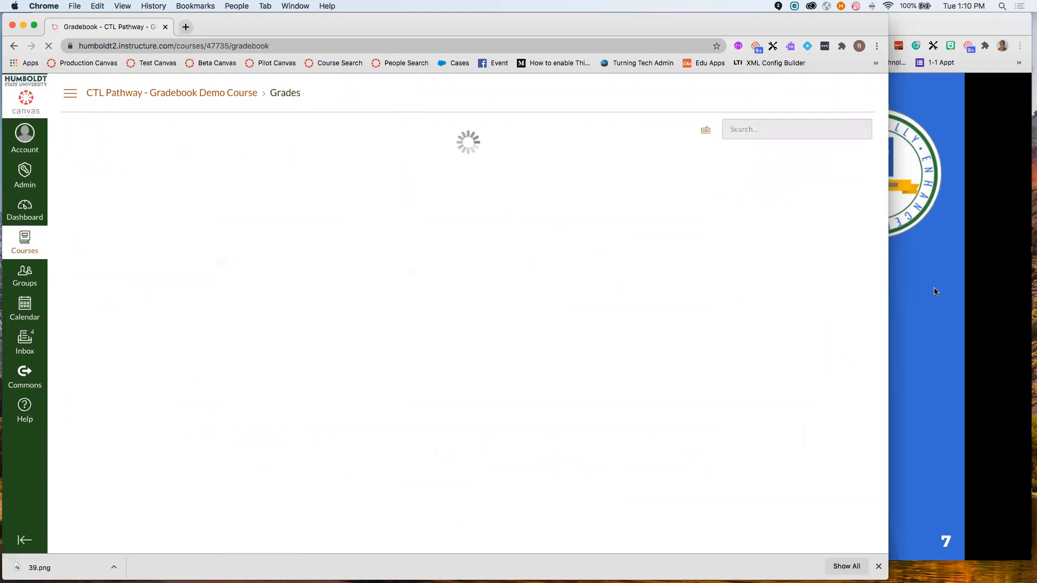
- Bring the Organizing the Grades slide forward, then bring the Canvas gradebook back
click(931, 289)
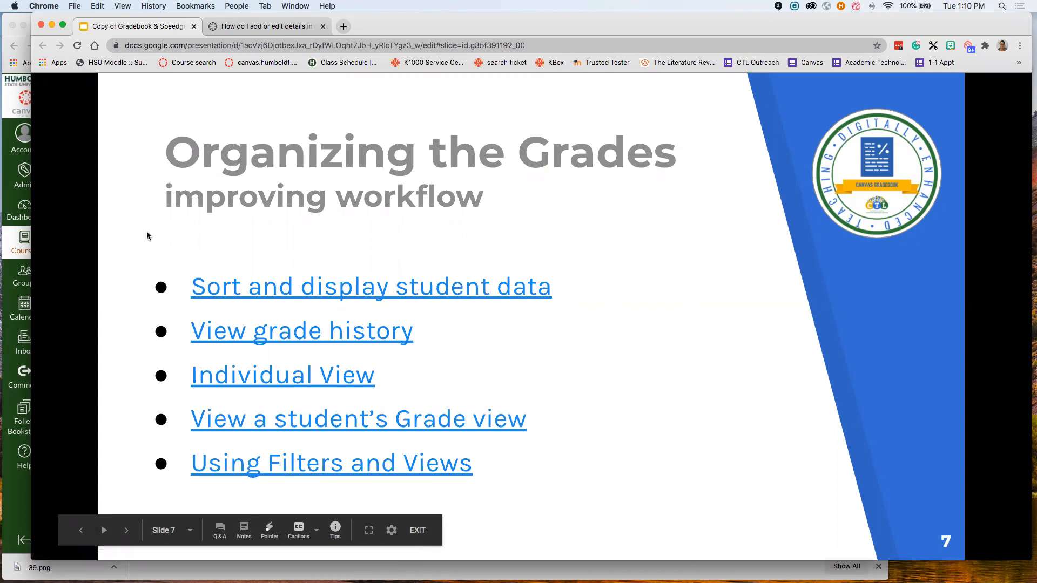
click(15, 243)
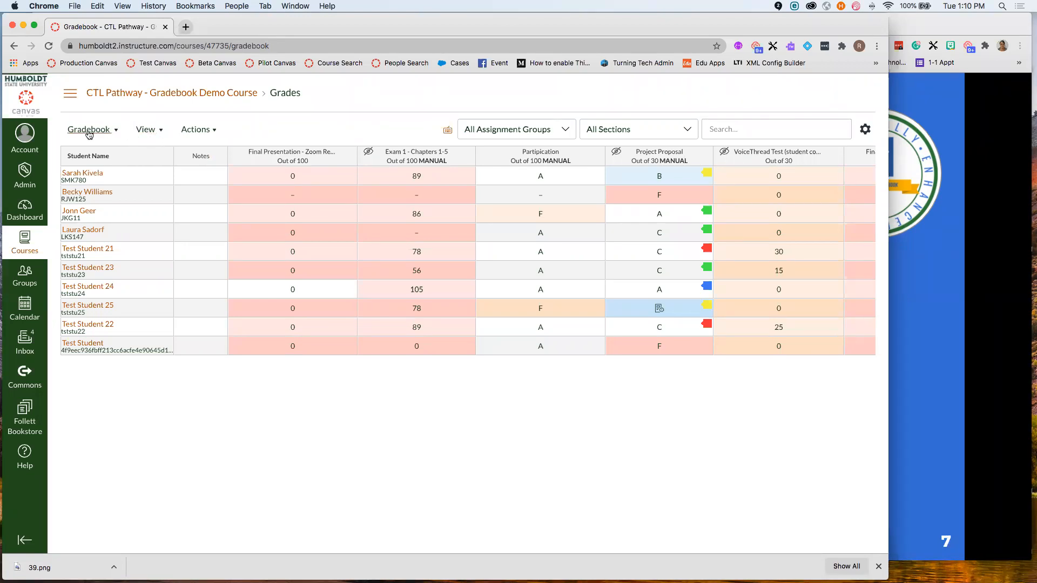
- Look over the gradebook arrangement options and scroll across the assignment columns
click(151, 130)
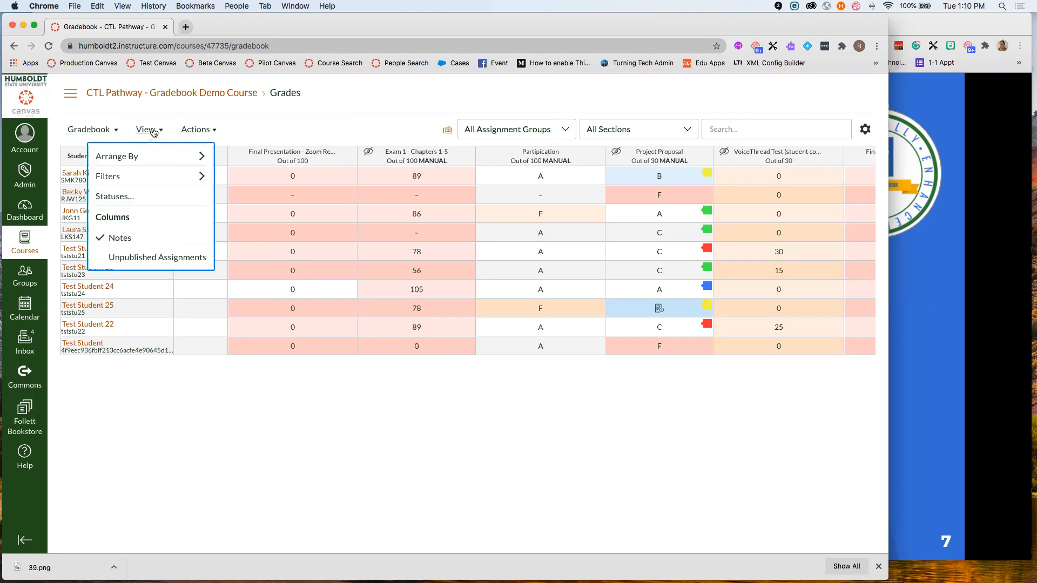
mouse_move(162, 155)
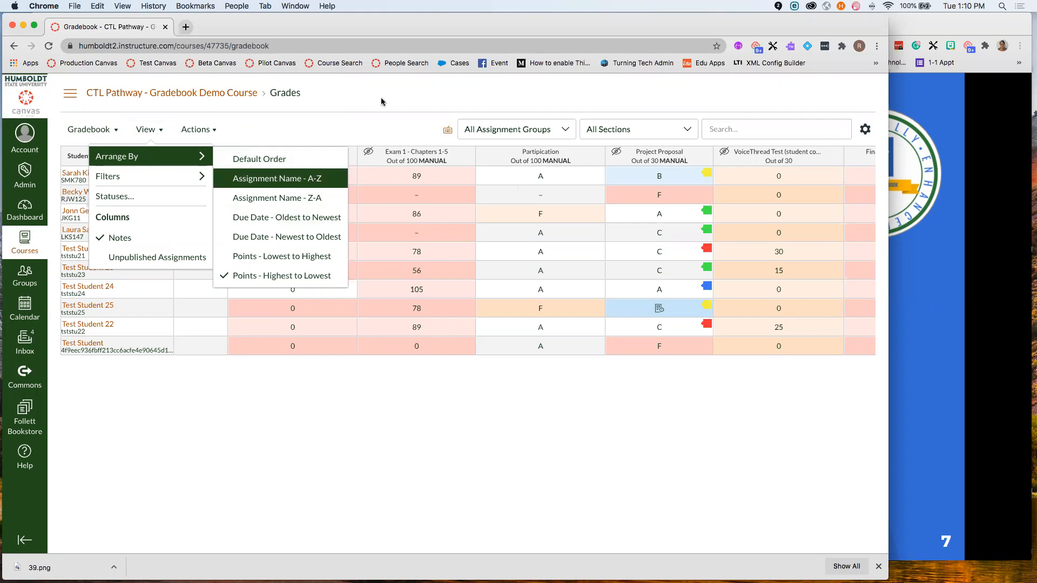
click(488, 238)
scroll(487, 238, right, 20)
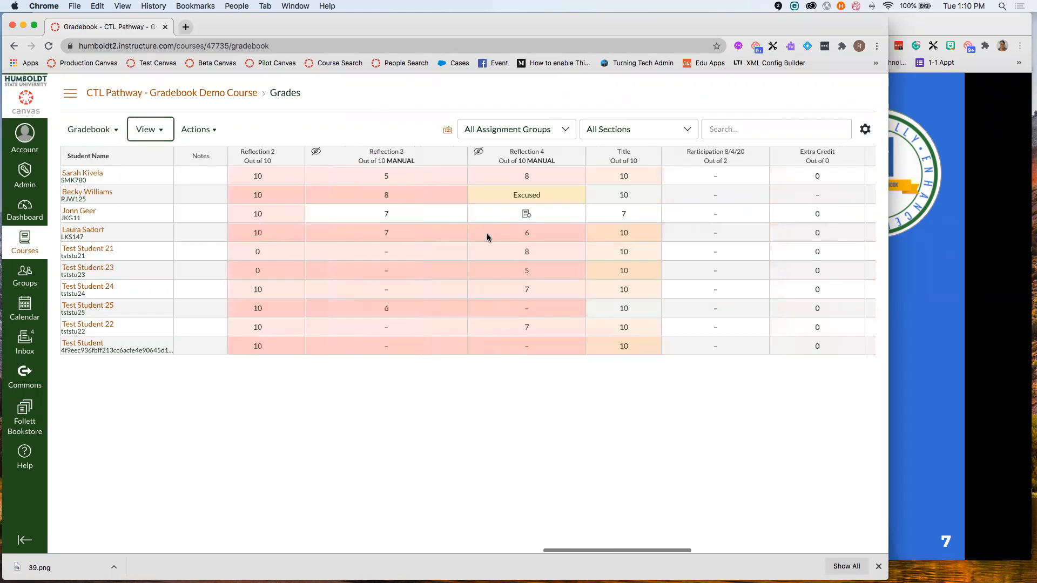
scroll(488, 238, right, 5)
scroll(488, 238, left, 15)
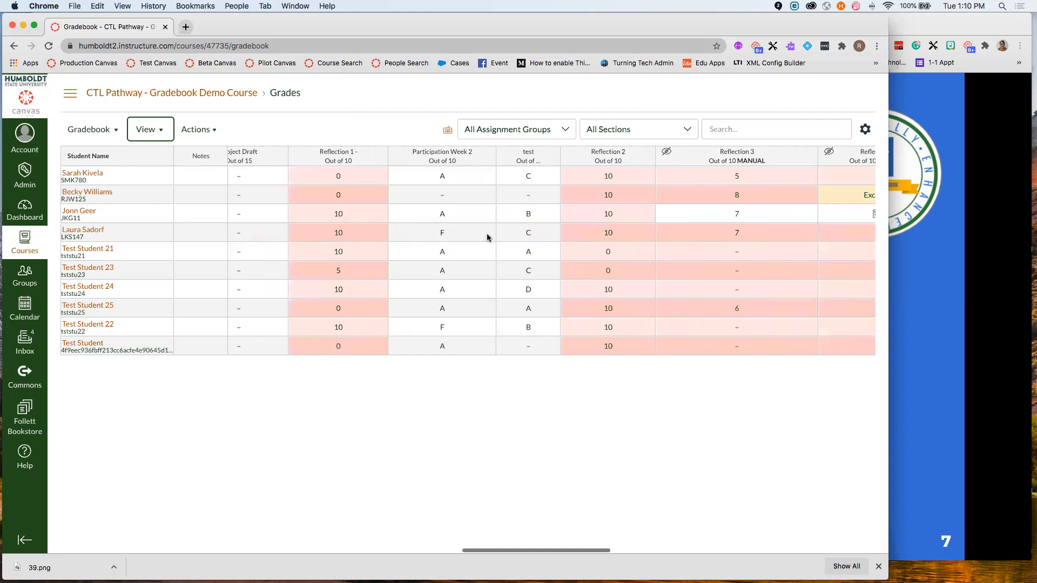
scroll(488, 238, left, 5)
- Arrange the assignment columns by Assignment Name - A-Z
click(146, 129)
mouse_move(202, 179)
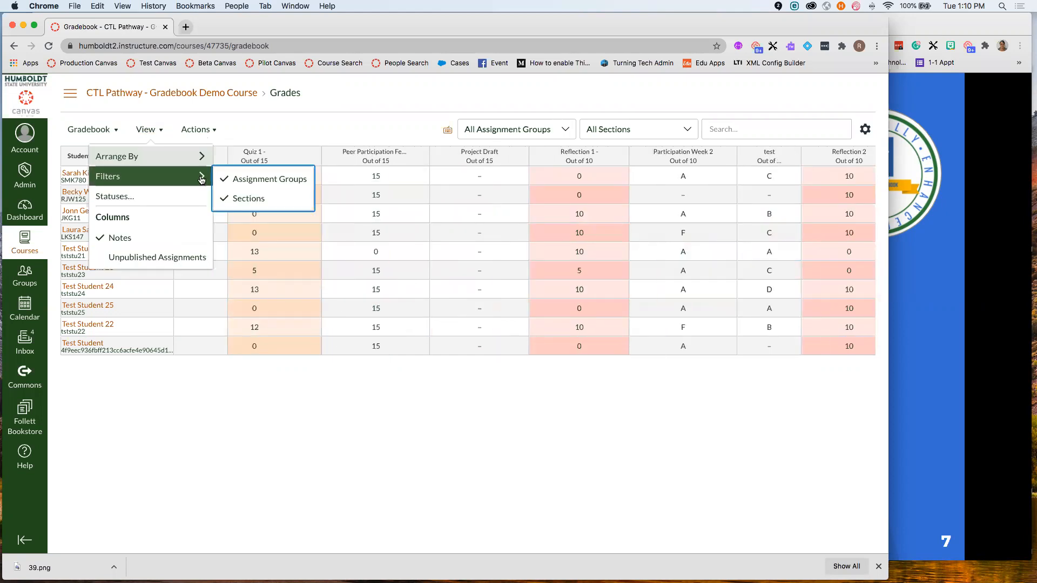
mouse_move(201, 156)
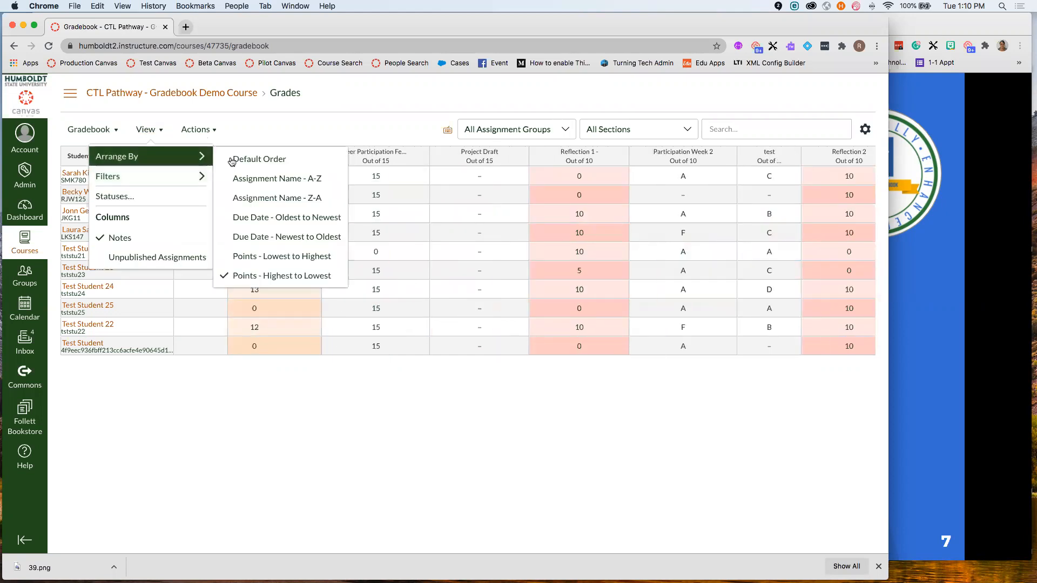
click(310, 181)
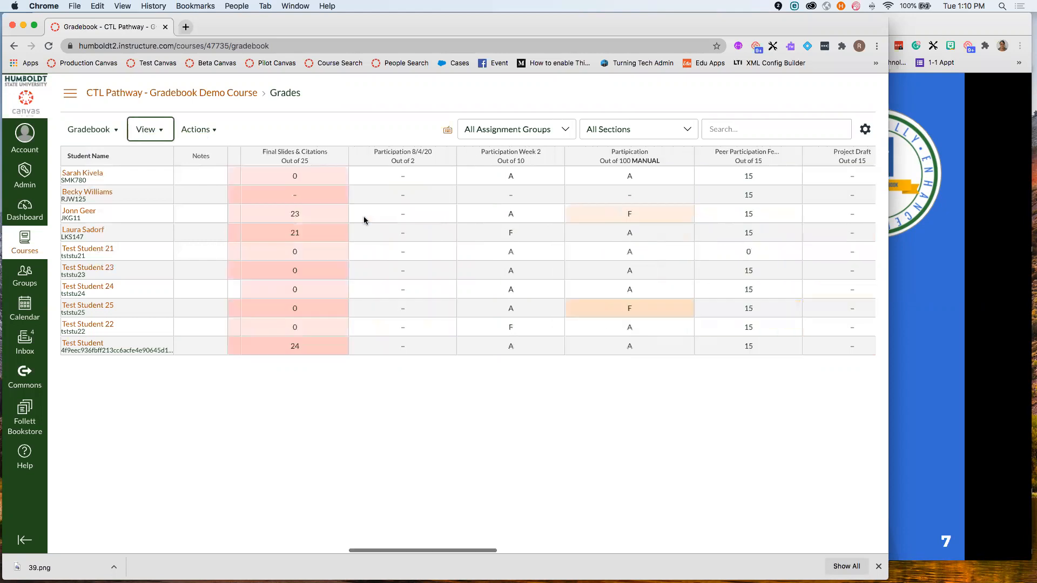
scroll(364, 220, left, 5)
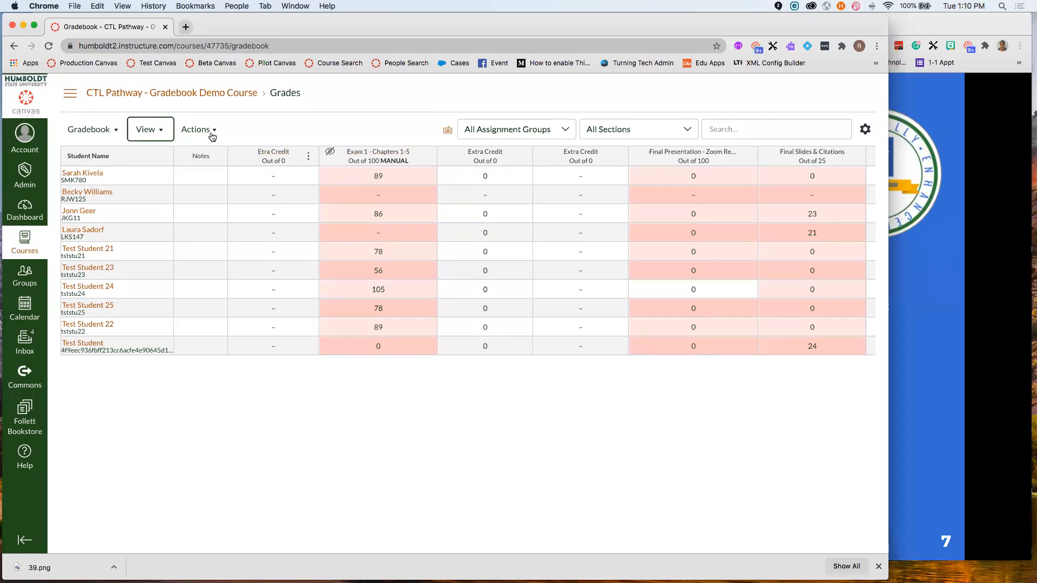
- Re-sort the assignment columns by Due Date - Newest to Oldest
click(147, 130)
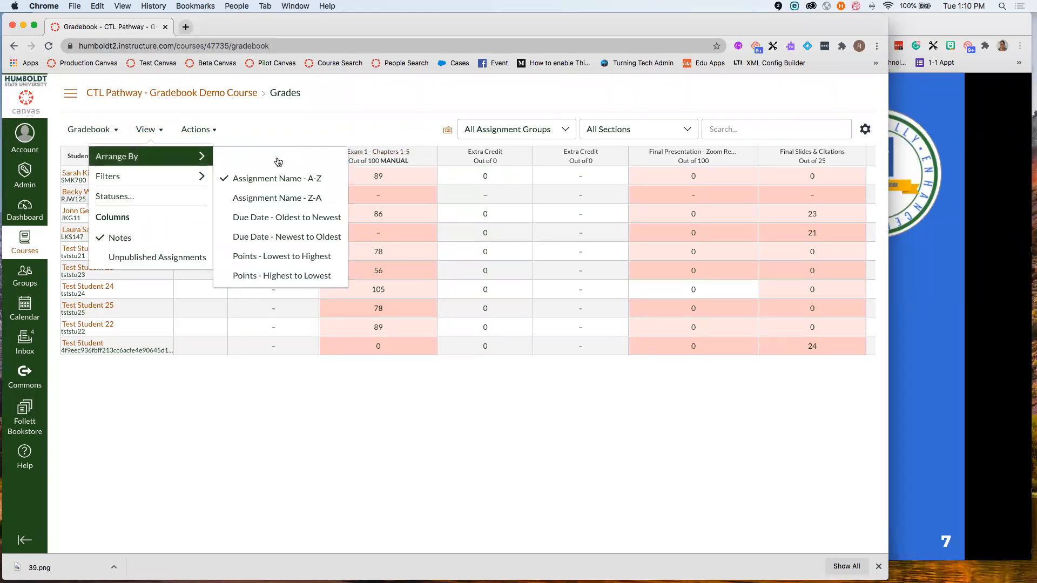
click(297, 238)
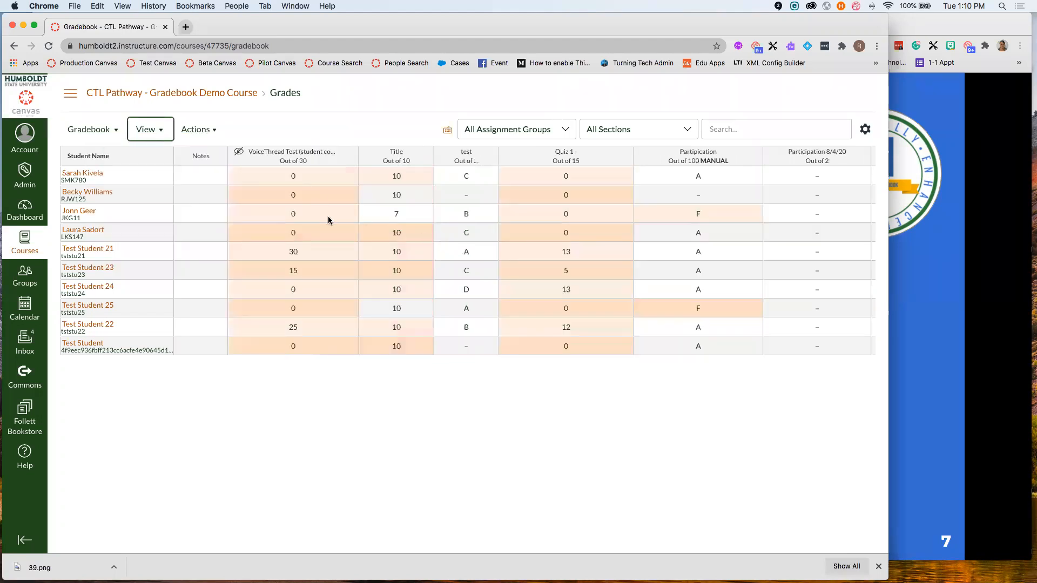
click(149, 130)
mouse_move(179, 158)
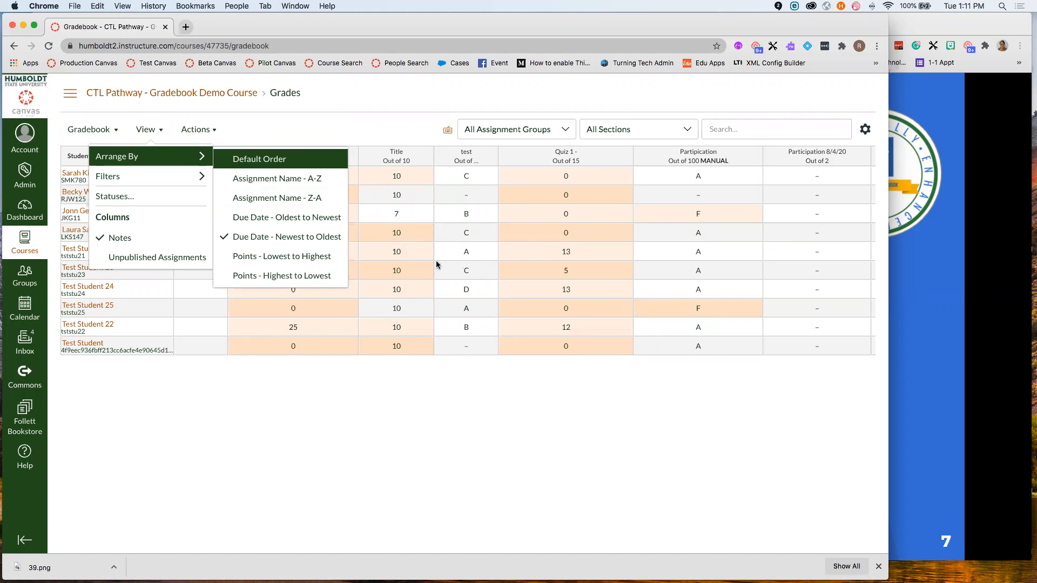
mouse_move(163, 184)
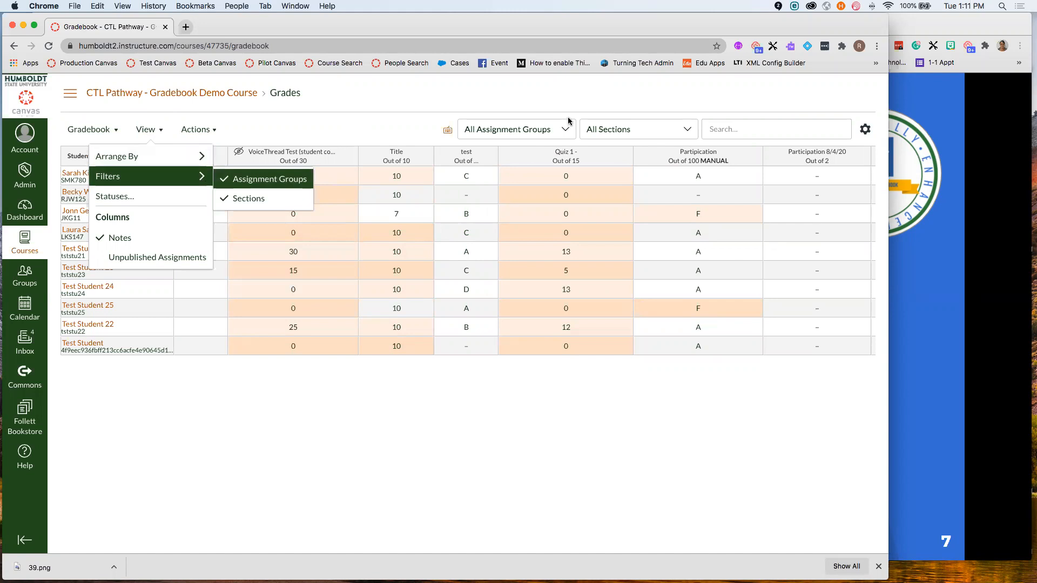
drag(449, 111, 470, 139)
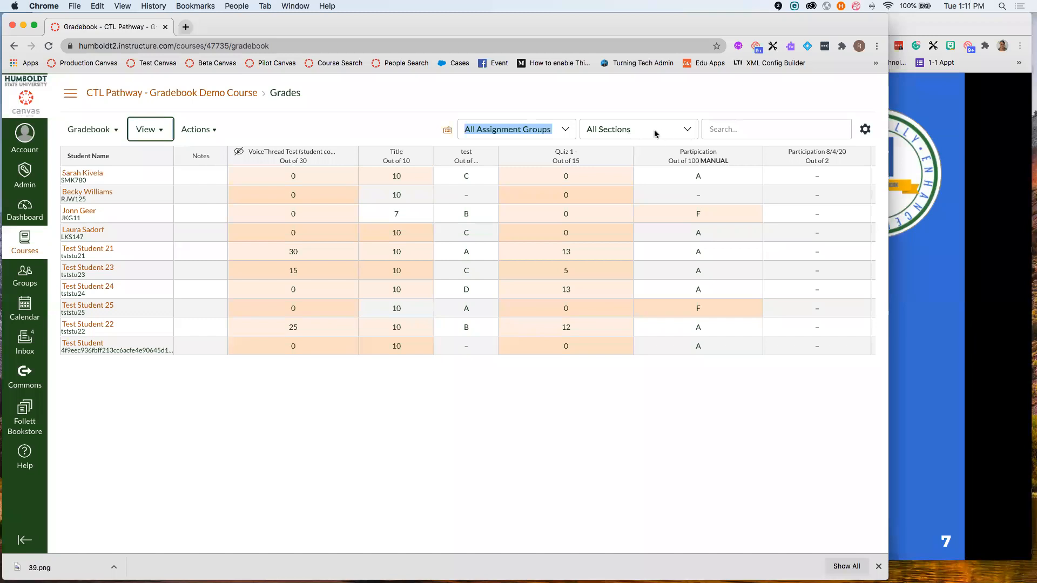
click(154, 131)
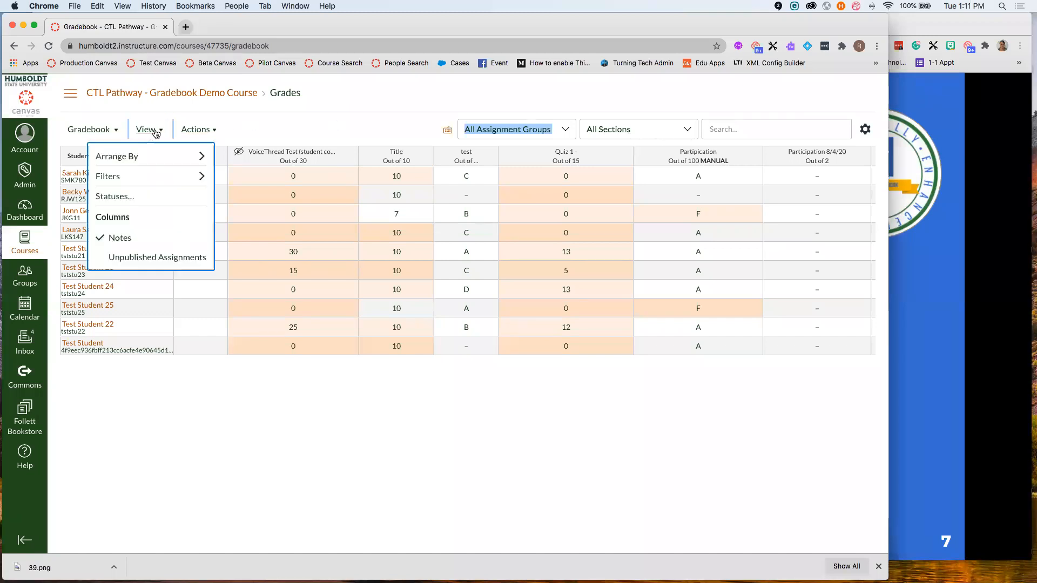
mouse_move(154, 176)
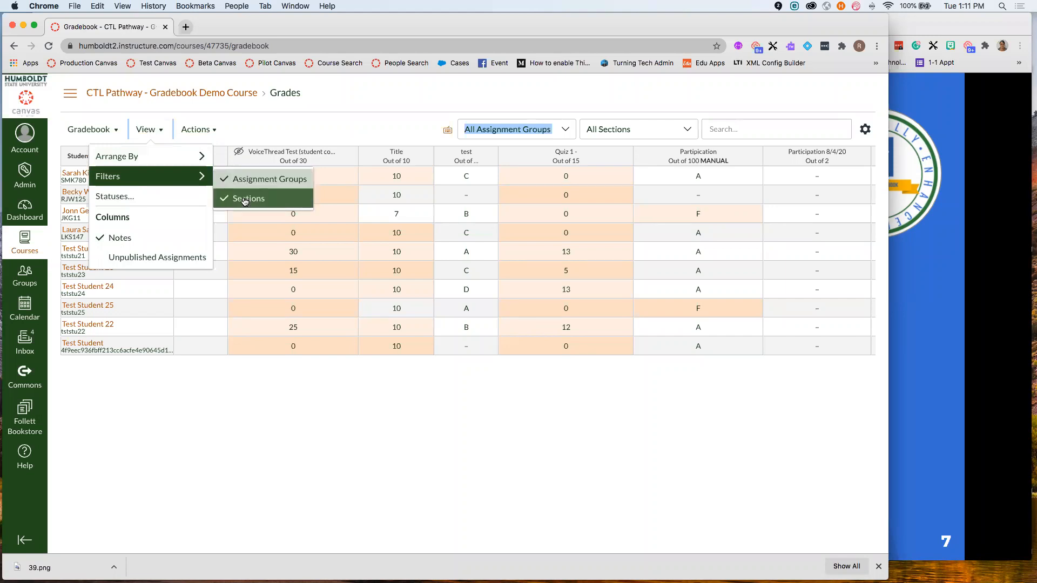
click(309, 124)
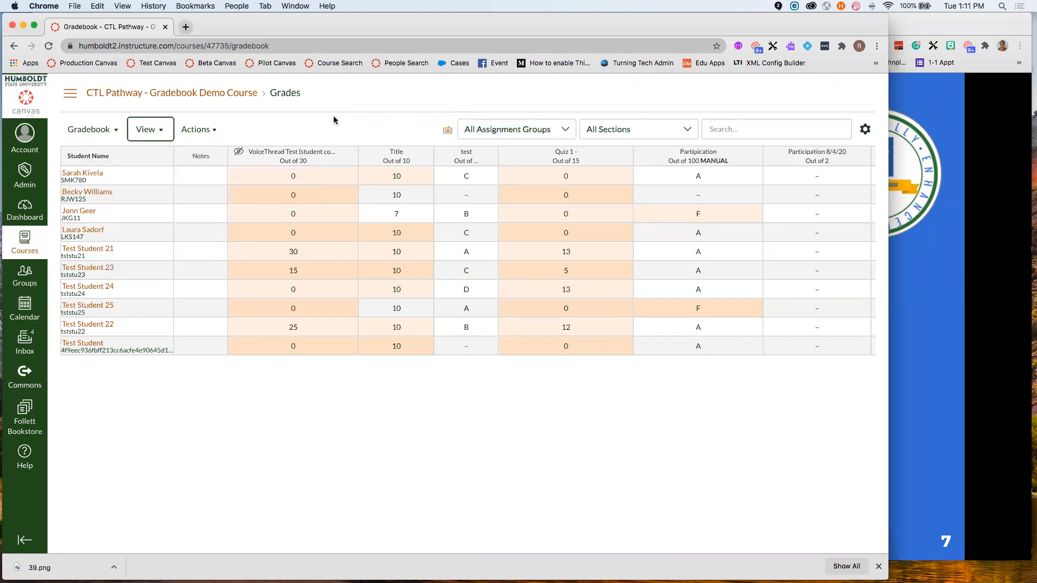
click(626, 131)
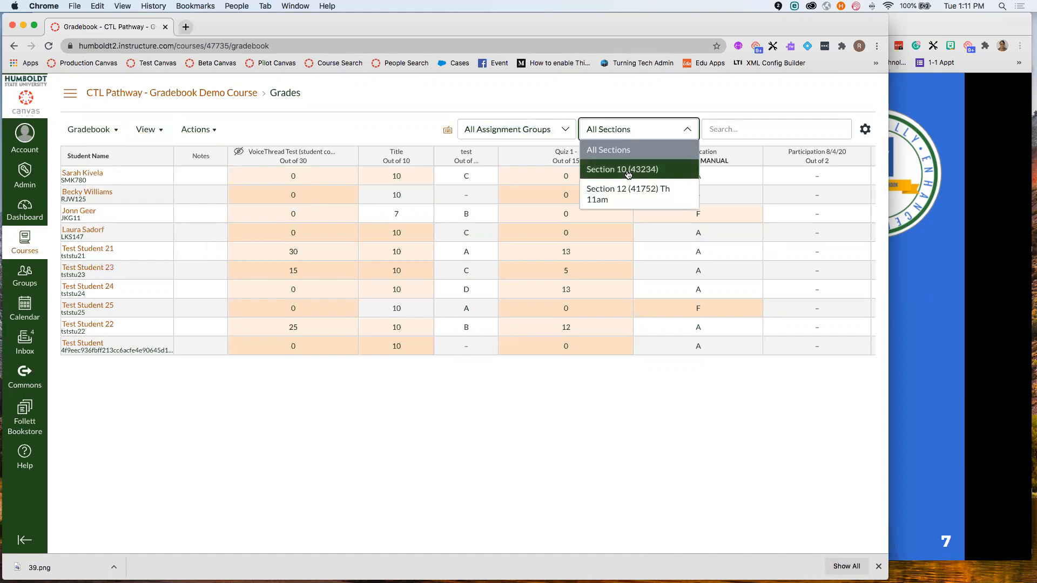
- Filter the gradebook to Section 10 (43234), leaving seven students
click(628, 171)
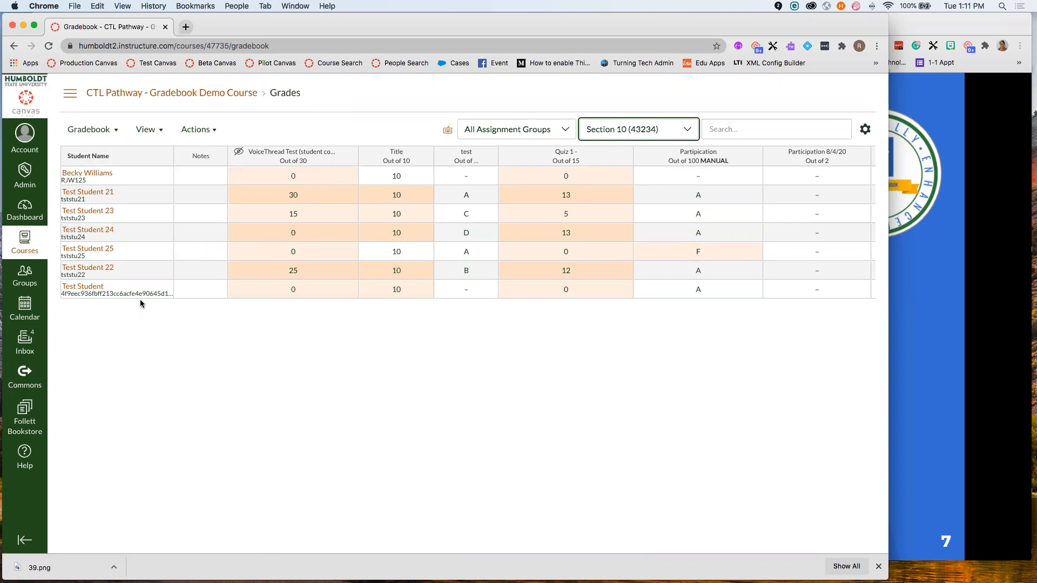
click(523, 132)
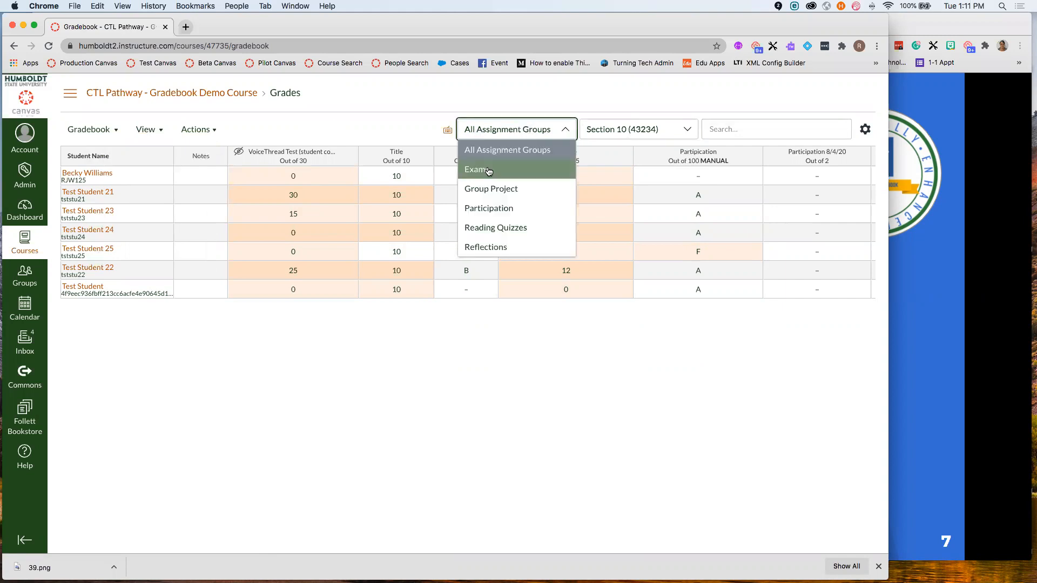
- Filter to the Exams assignment group and check each student's Participation points
click(480, 174)
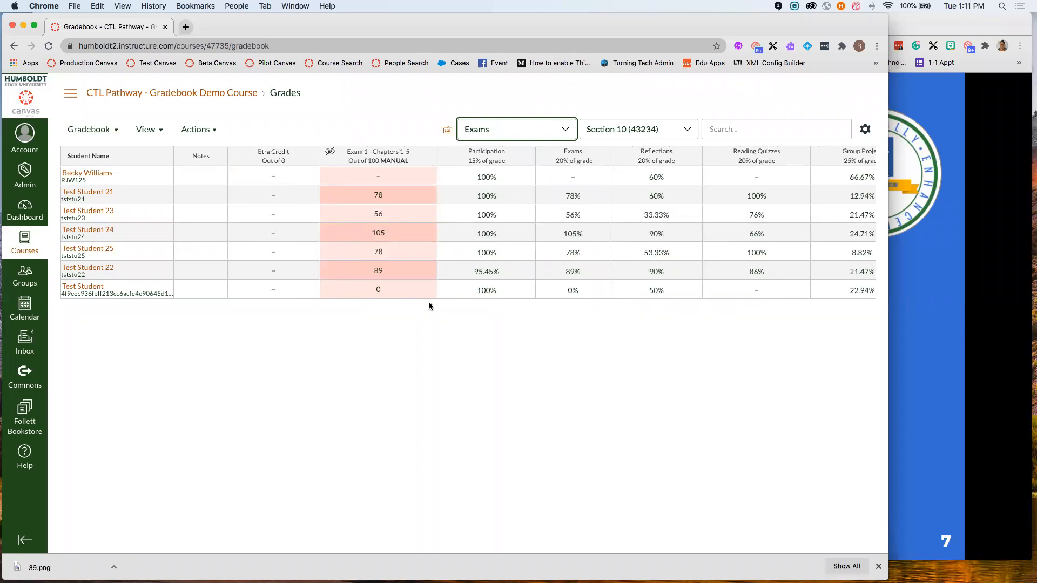
scroll(507, 256, right, 5)
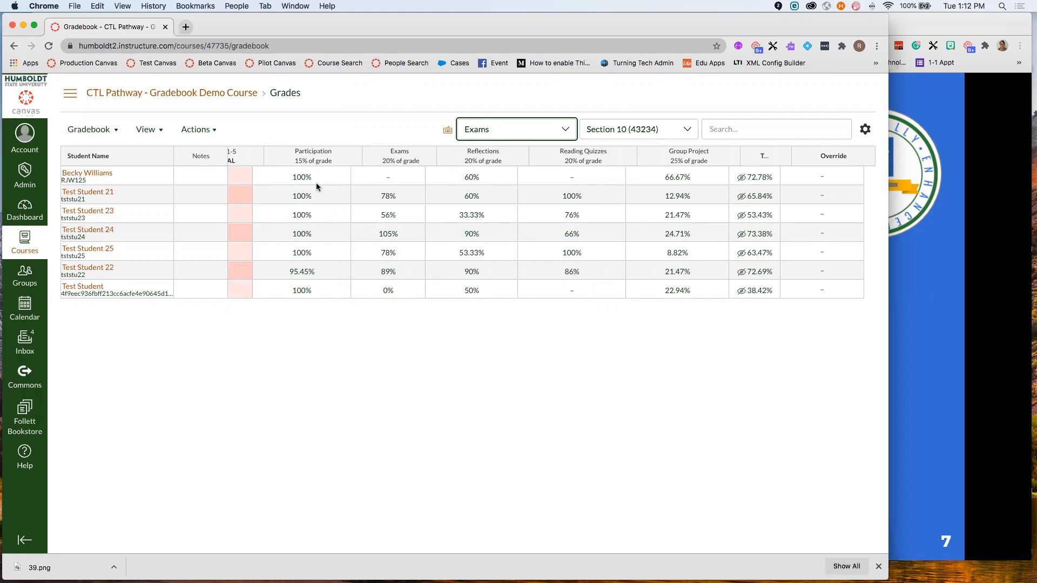
click(316, 178)
click(302, 199)
click(307, 217)
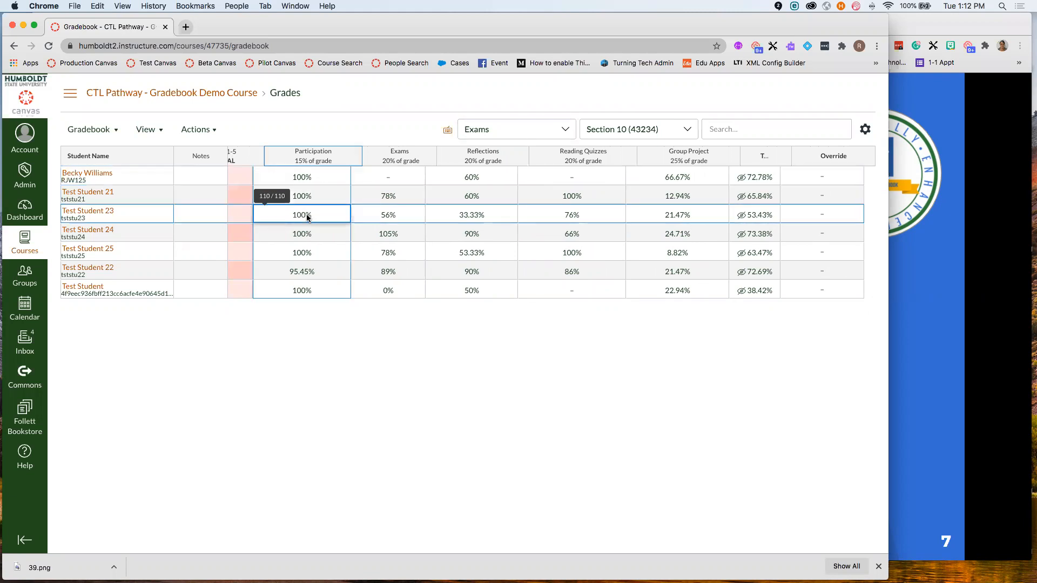
click(310, 240)
click(314, 253)
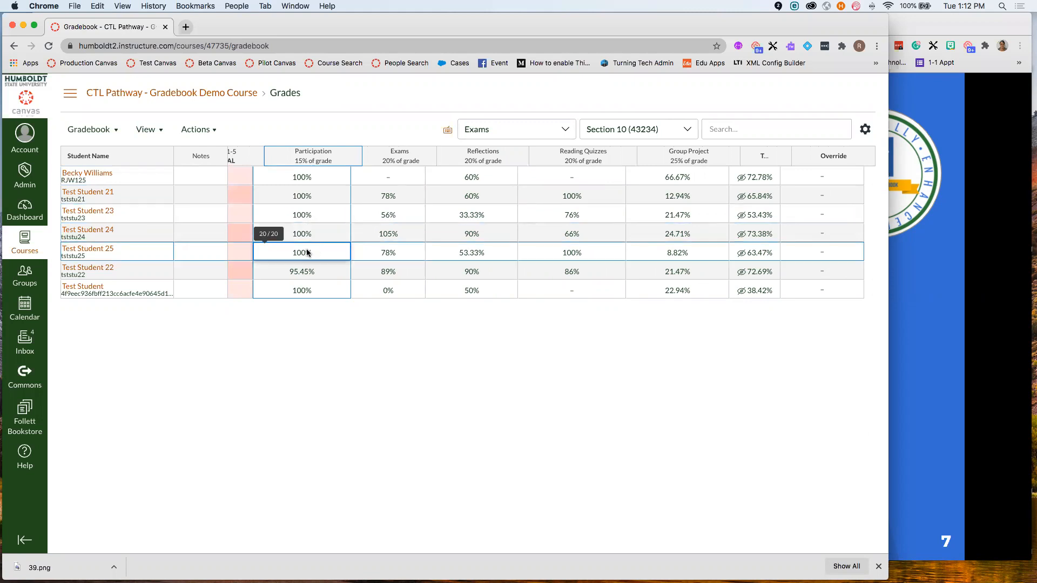
scroll(398, 216, left, 3)
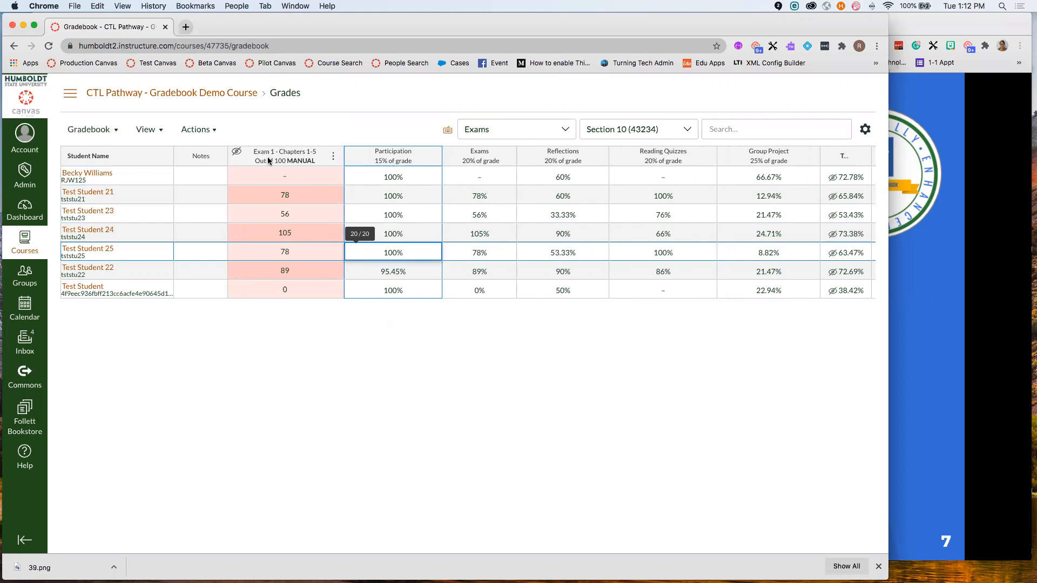
- Check the points behind Reading Quizzes percentages such as 100%, 76% and 66%
click(669, 211)
click(670, 227)
click(670, 215)
click(670, 196)
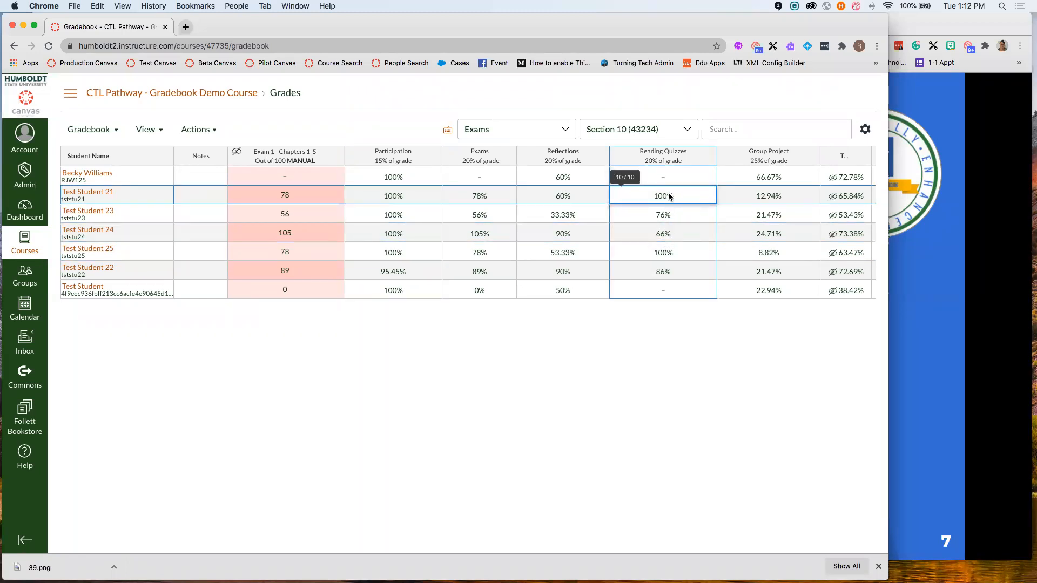
click(665, 217)
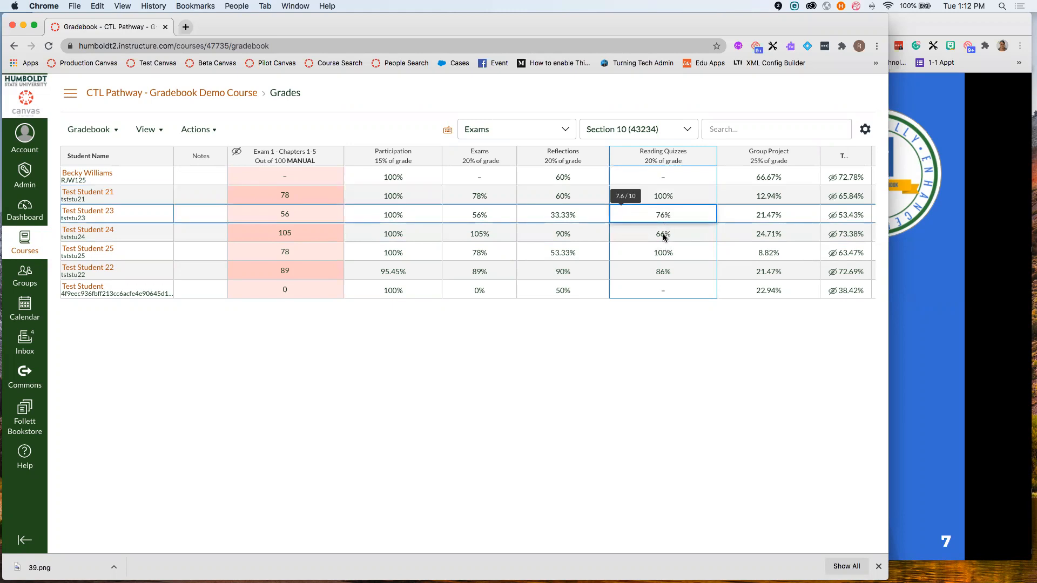
click(664, 238)
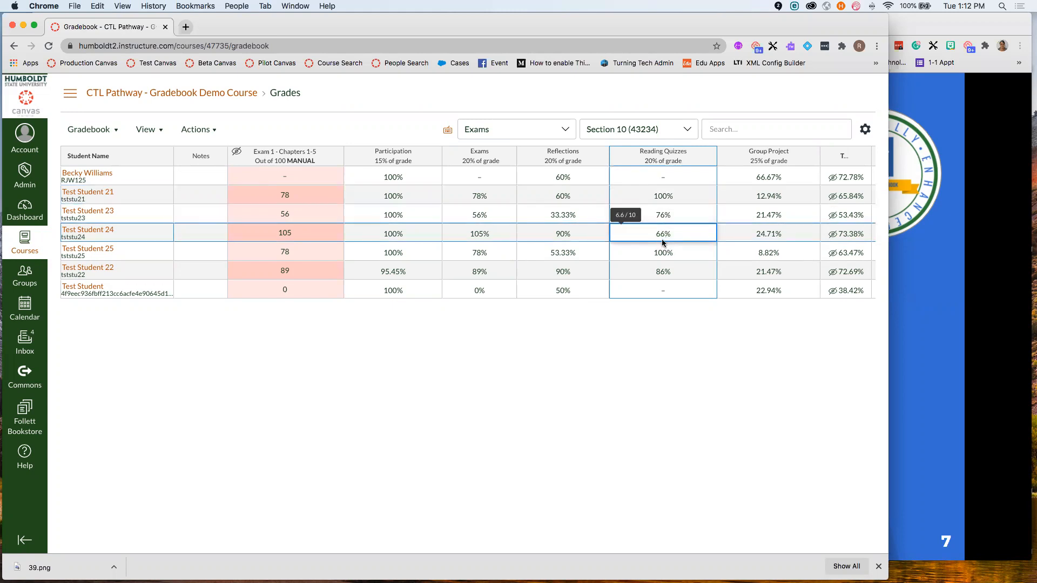
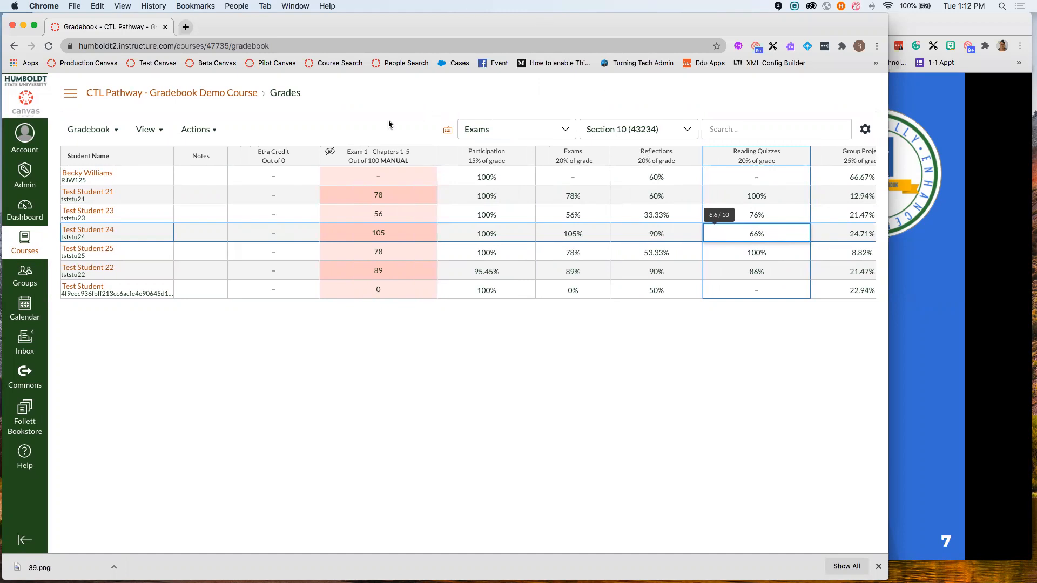
- Glance at the View options, then open the assignment group filter currently set to Exams
click(145, 130)
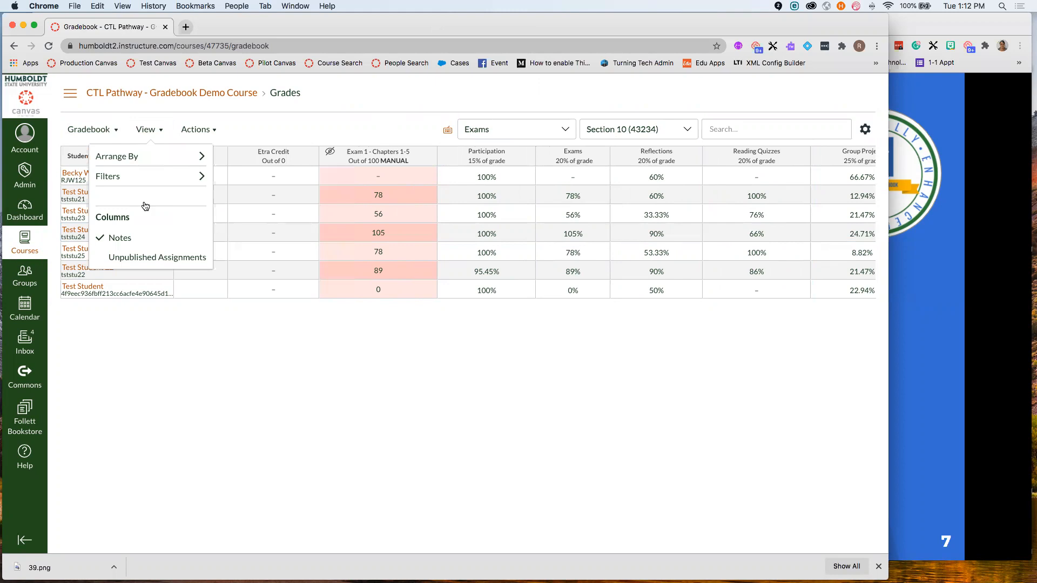
click(145, 258)
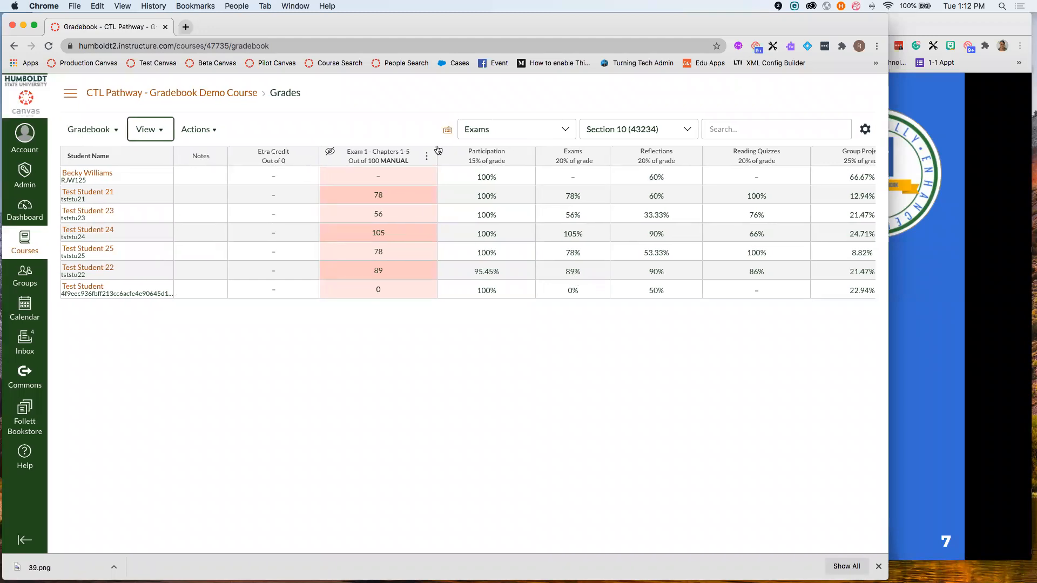
click(554, 133)
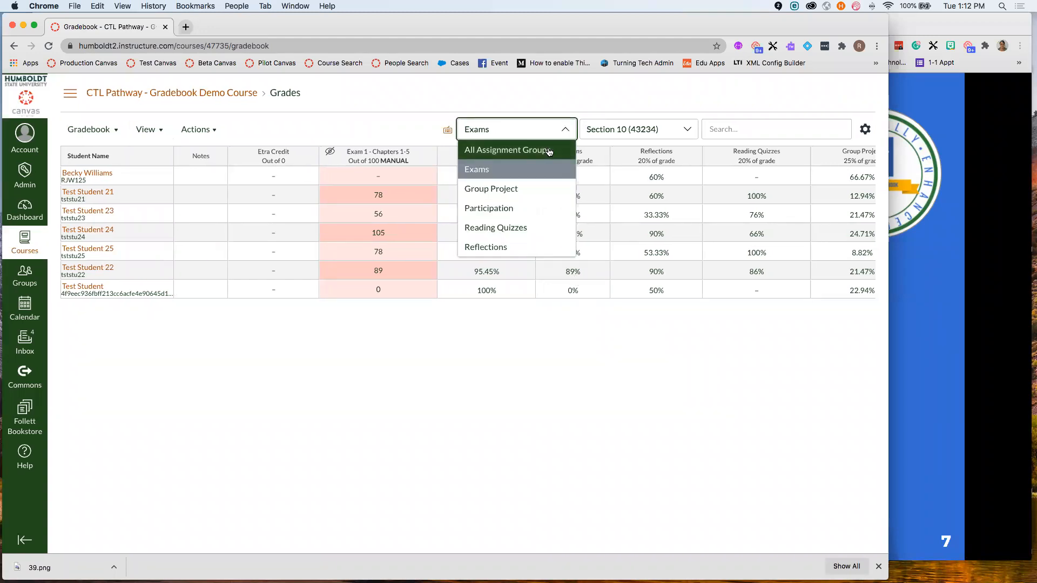
- Switch the gradebook filters to All Assignment Groups and All Sections
click(549, 151)
click(616, 129)
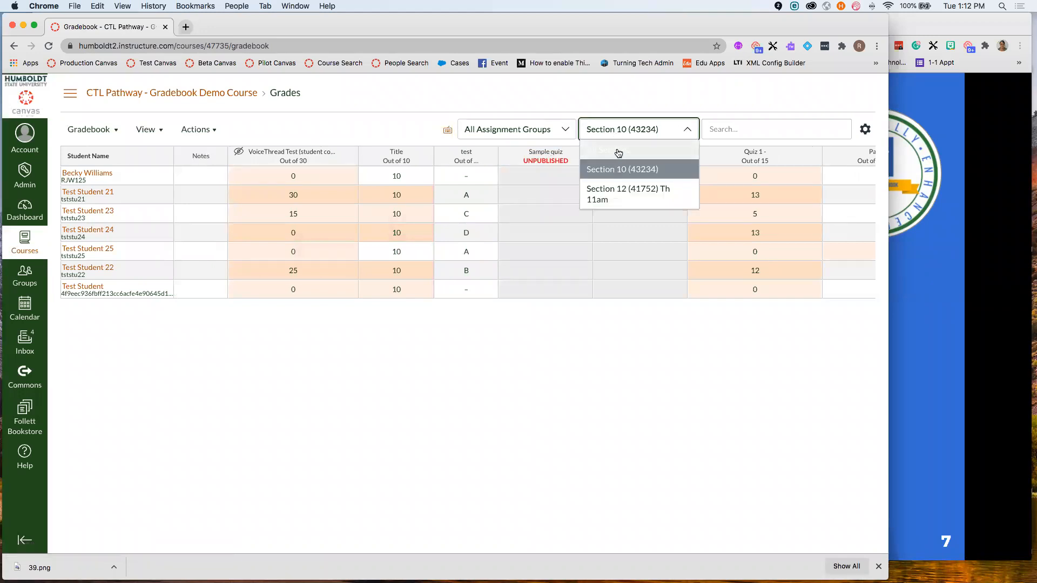
click(619, 150)
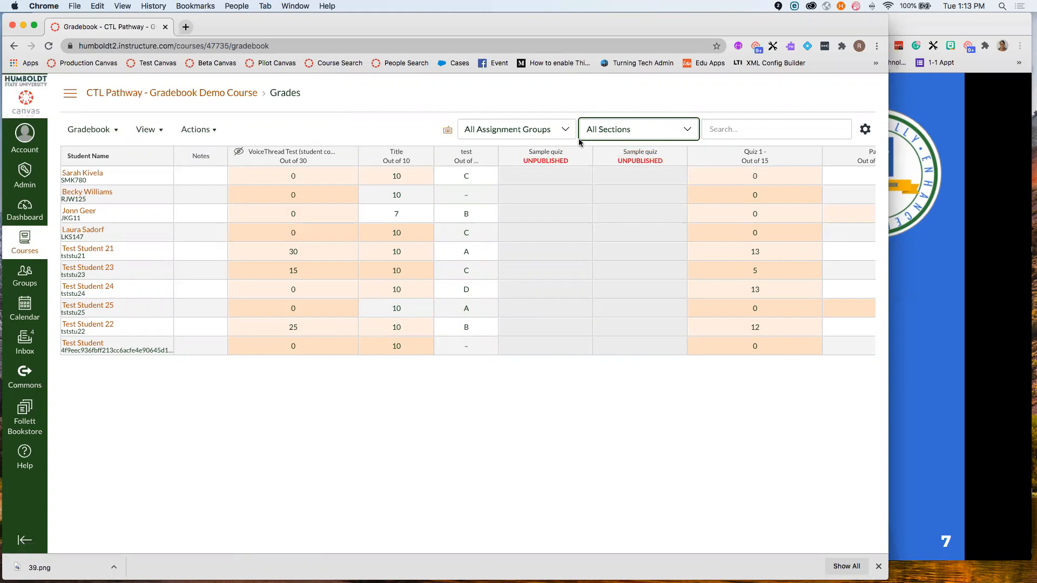
- Scroll across the full grid to review every assignment column for all students
click(532, 131)
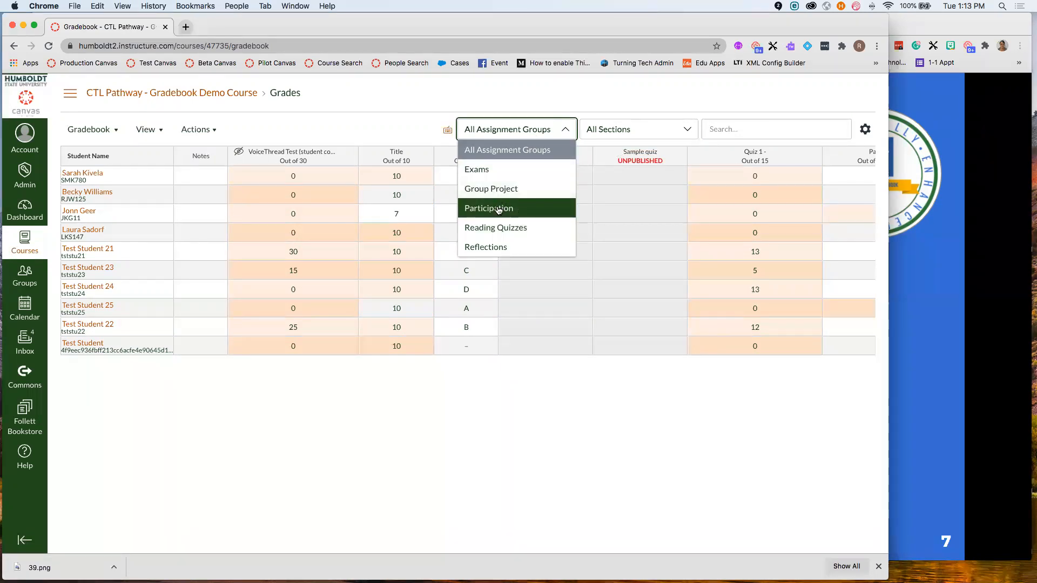
click(546, 132)
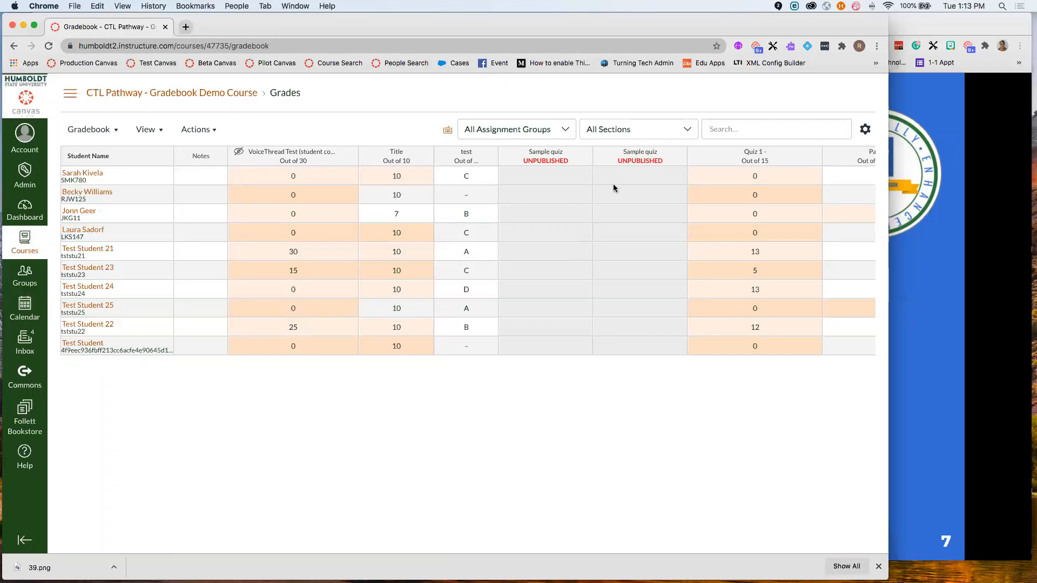
scroll(614, 186, right, 3)
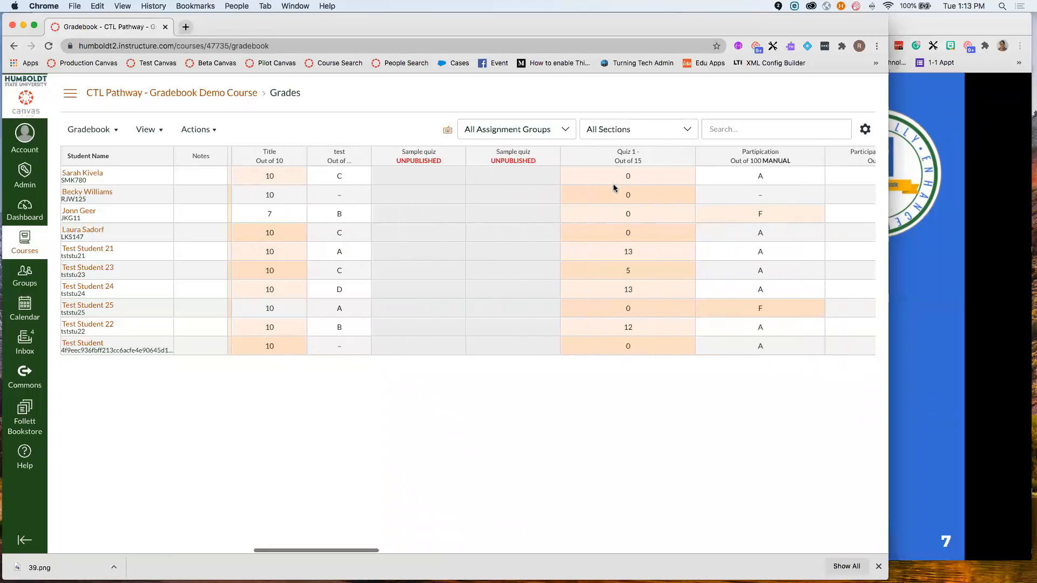
scroll(614, 187, right, 15)
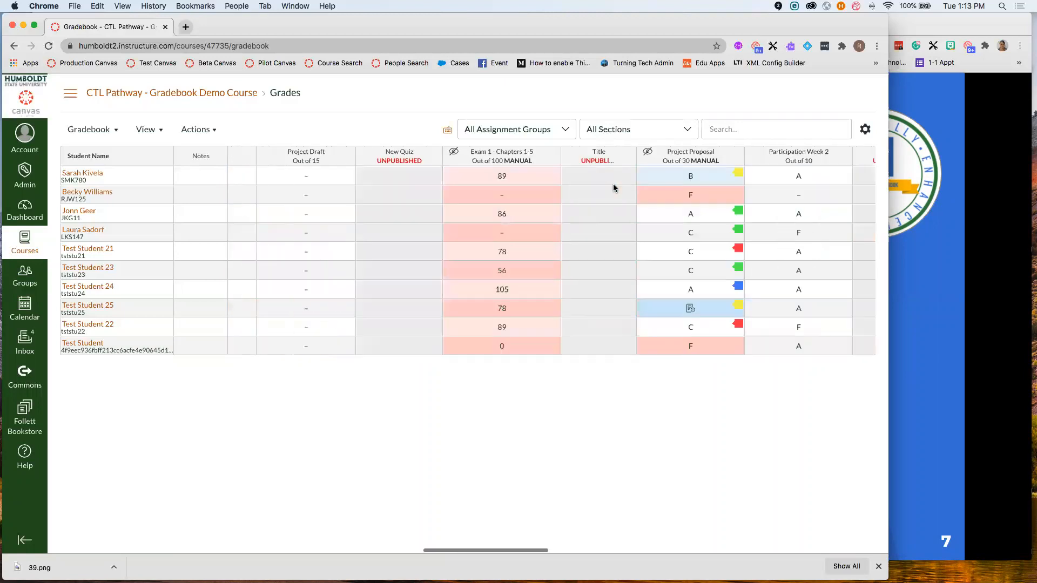
scroll(614, 187, right, 5)
scroll(614, 187, right, 10)
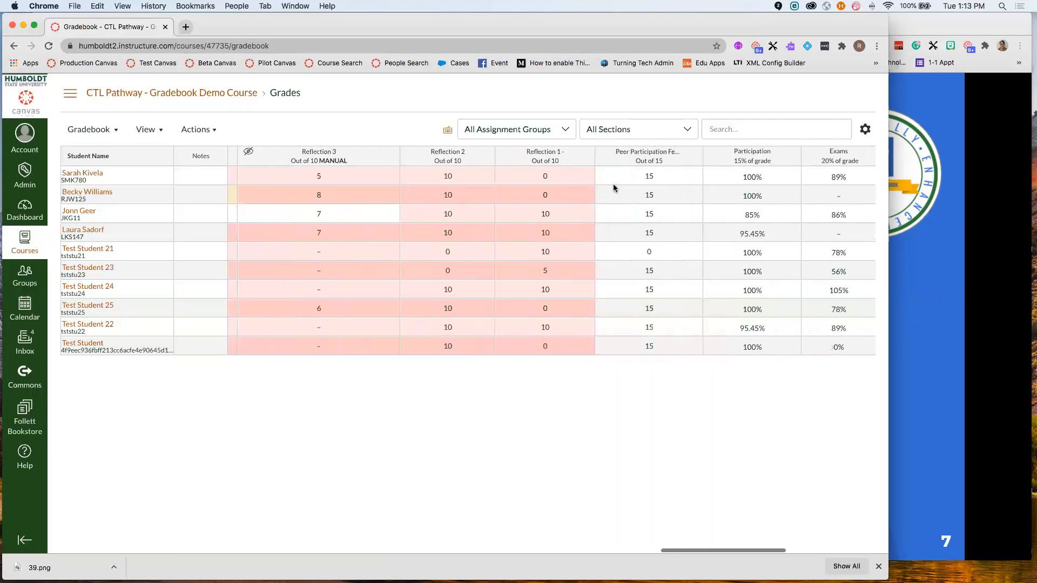
scroll(613, 186, left, 10)
scroll(614, 187, left, 4)
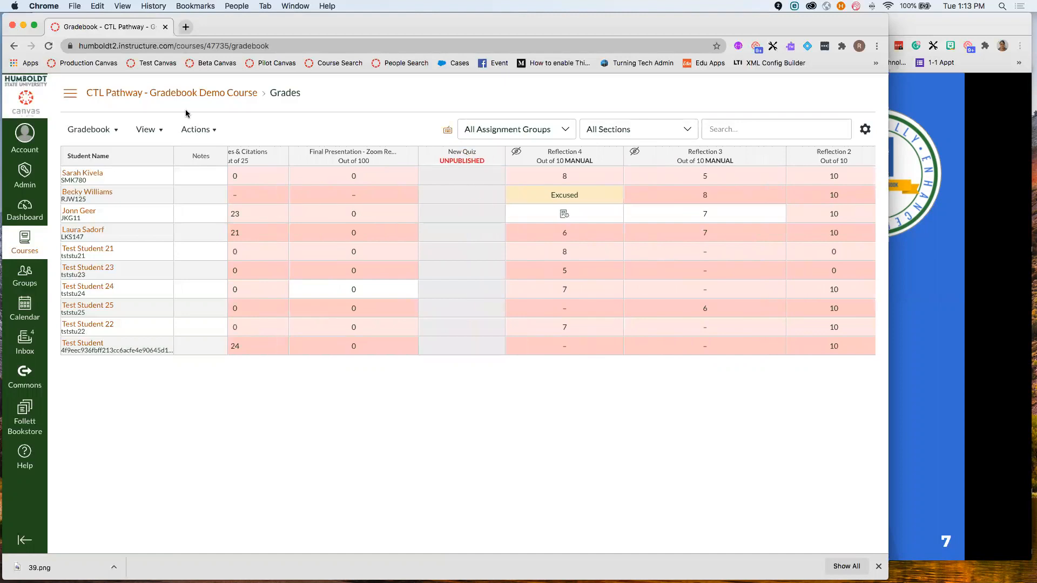
- Hide unpublished assignment columns while keeping Notes, and cancel an empty note for the first student
click(151, 131)
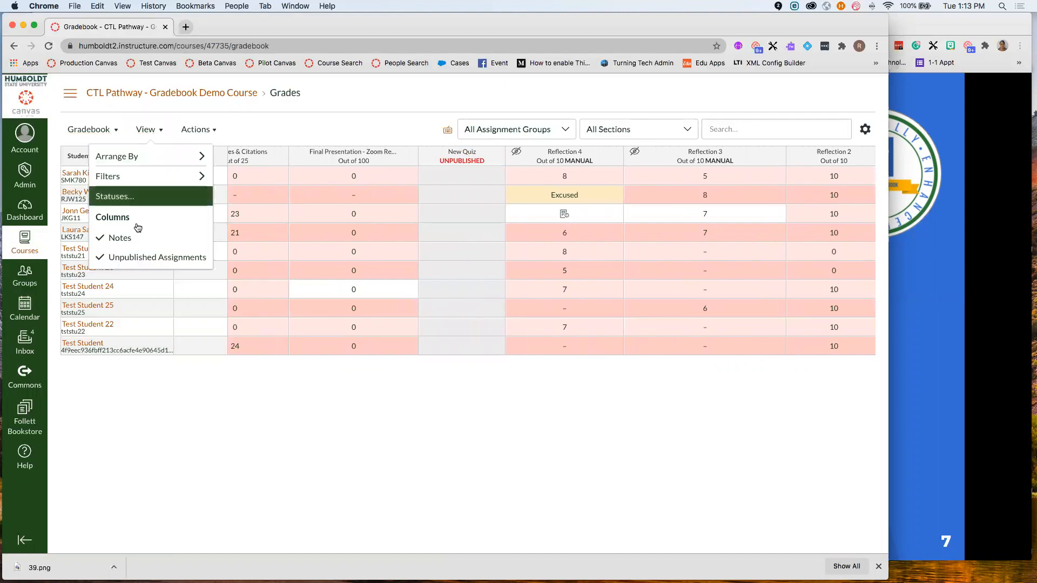
click(151, 259)
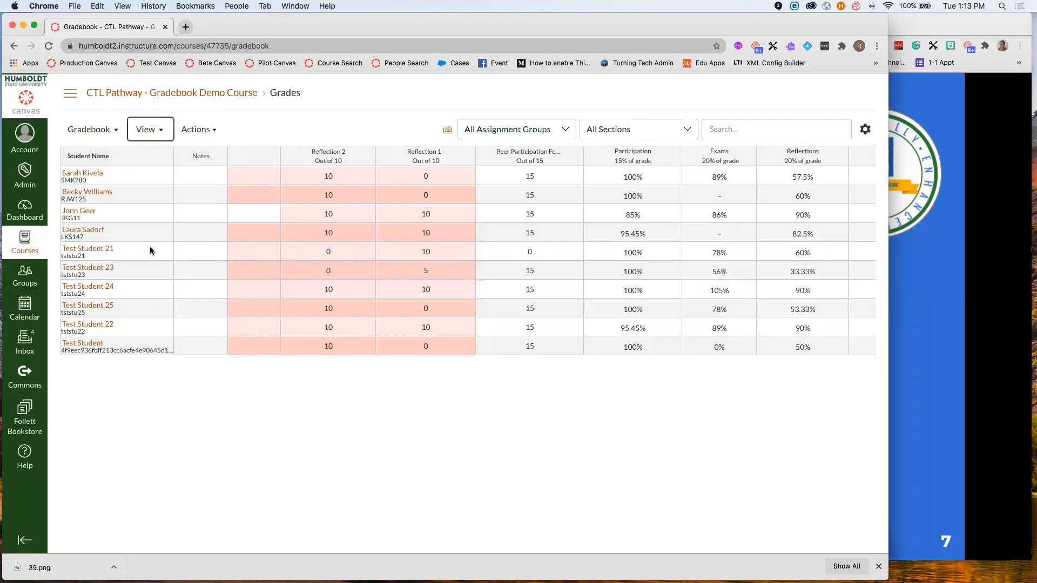
click(163, 134)
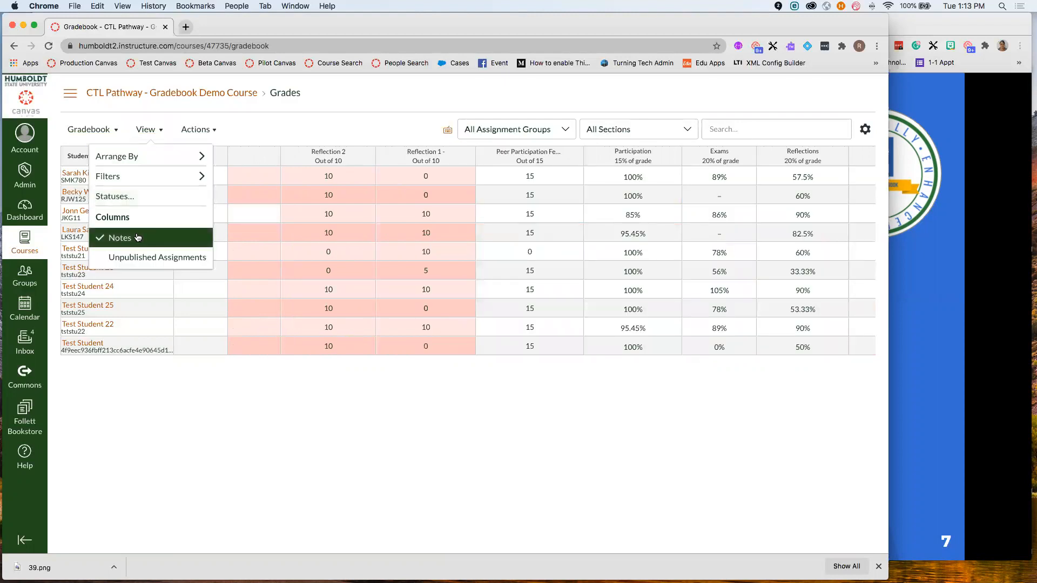
click(192, 179)
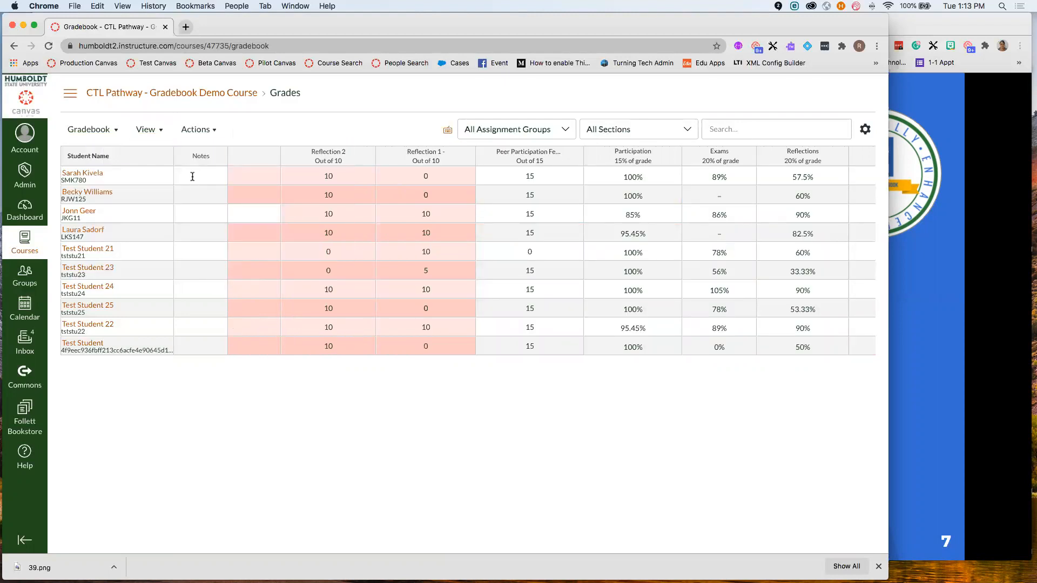
click(192, 177)
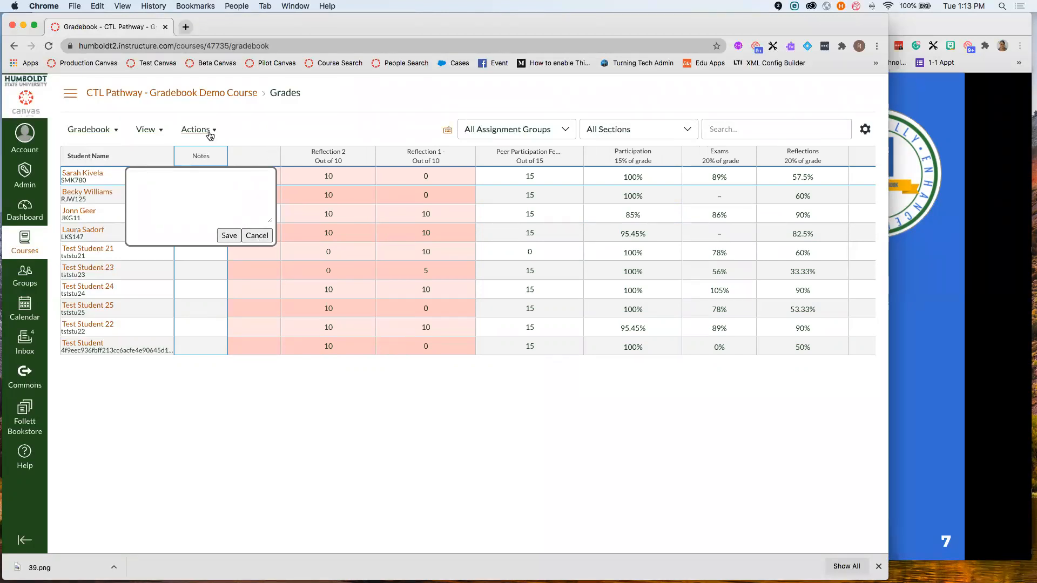
click(250, 233)
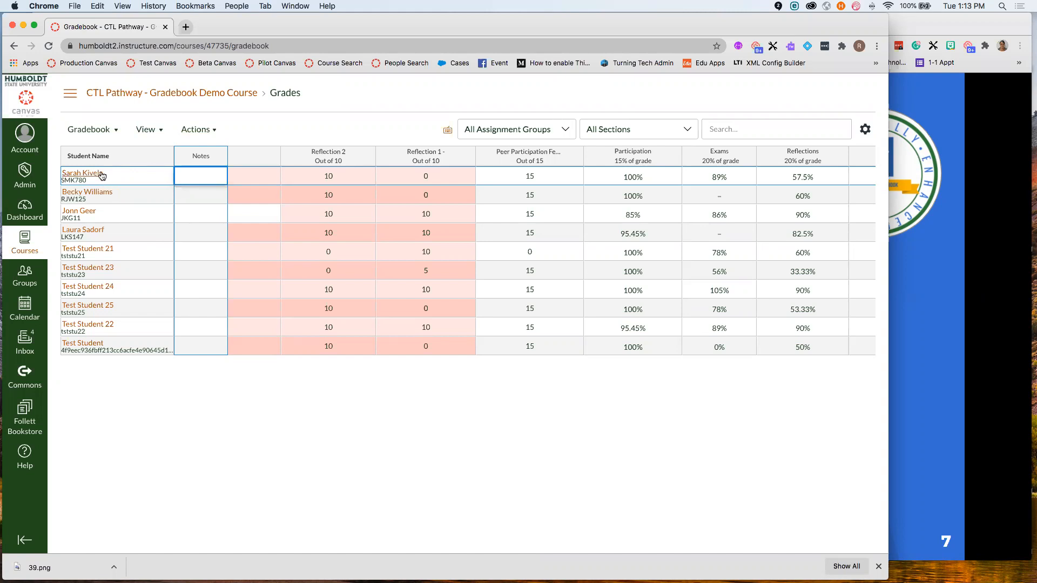
- Review the Late, Missing, Resubmitted, Dropped and Excused status colours
click(154, 131)
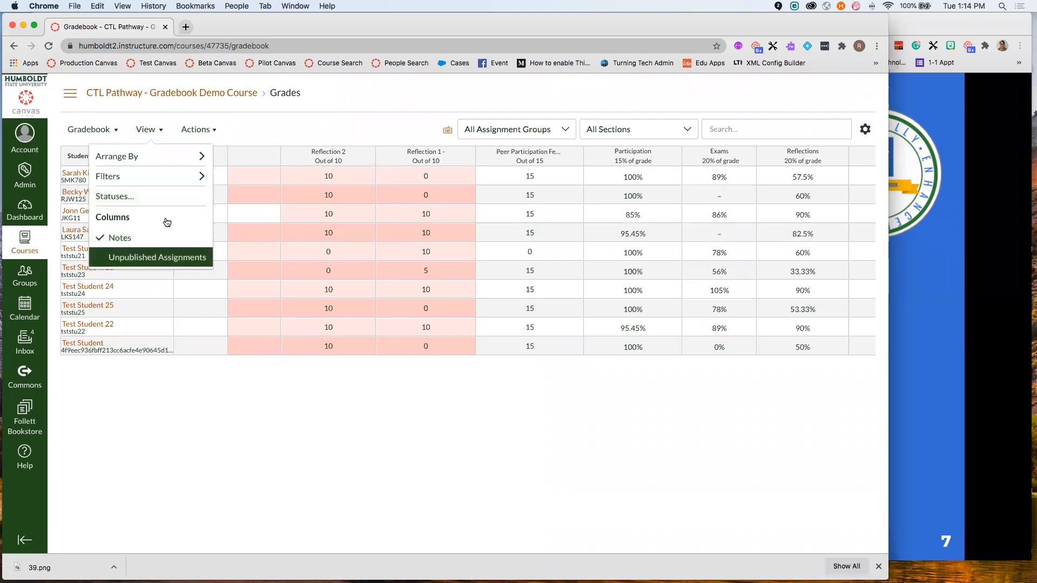
click(119, 198)
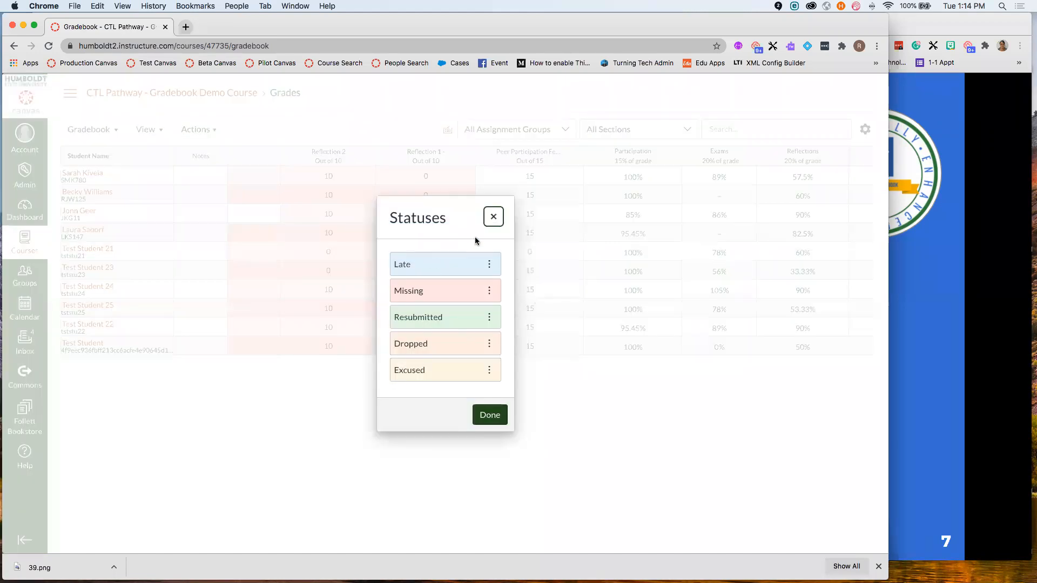
click(439, 317)
click(391, 164)
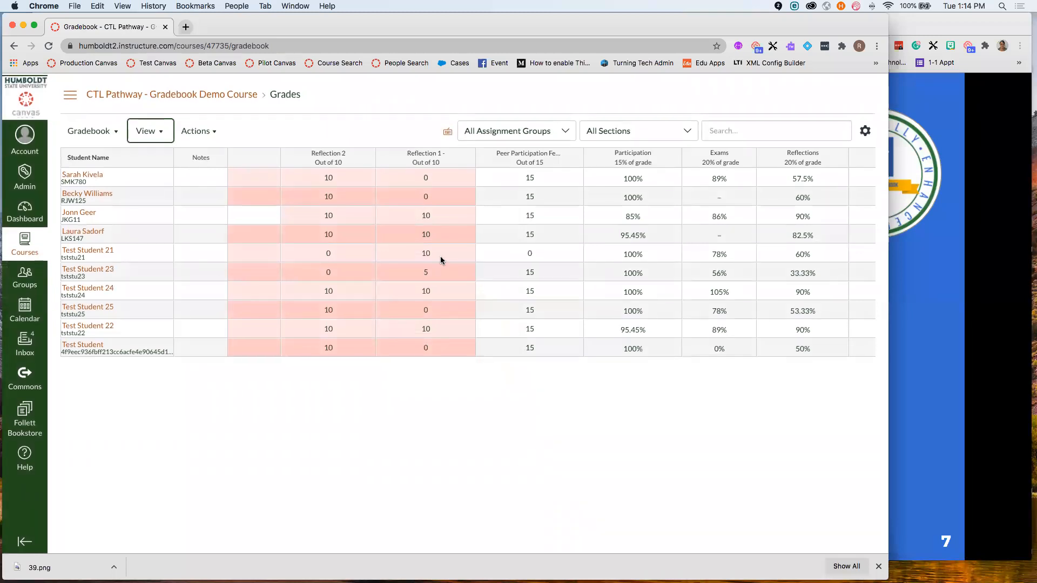
scroll(426, 197, left, 7)
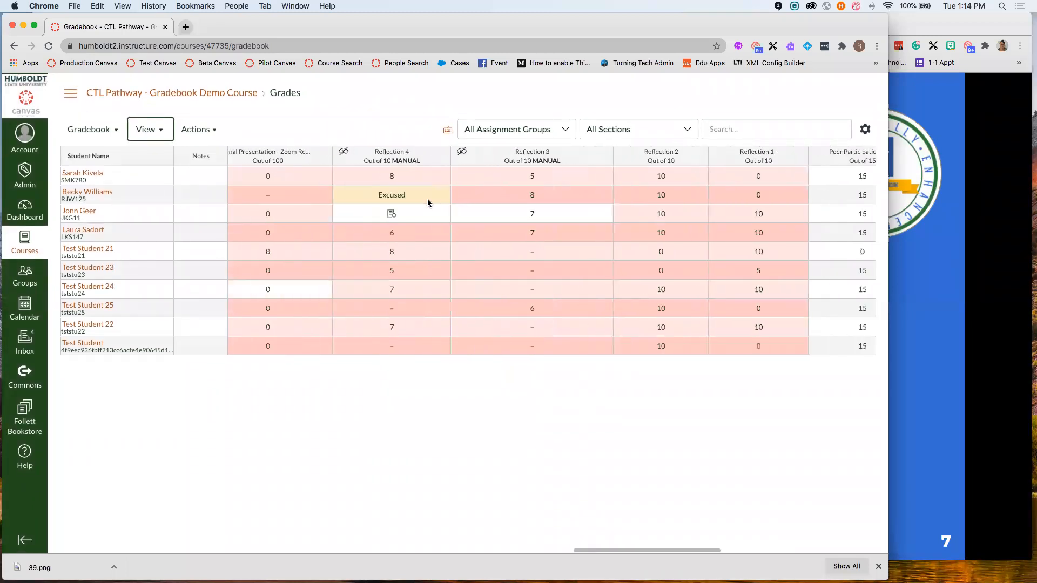
scroll(433, 198, left, 10)
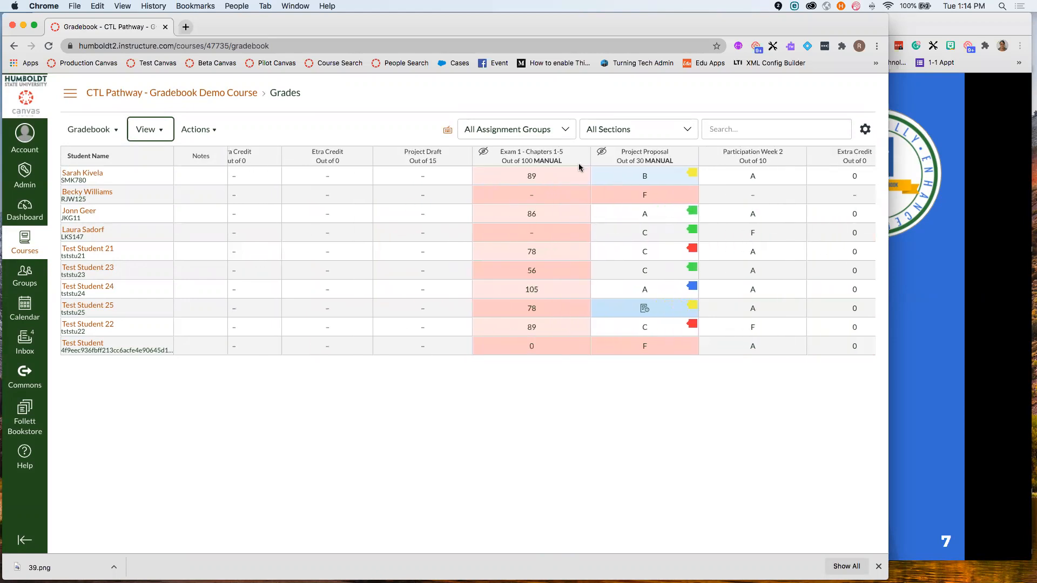
- Recheck the status colours, then return to the 'Organizing the Grades' presentation slide
click(164, 136)
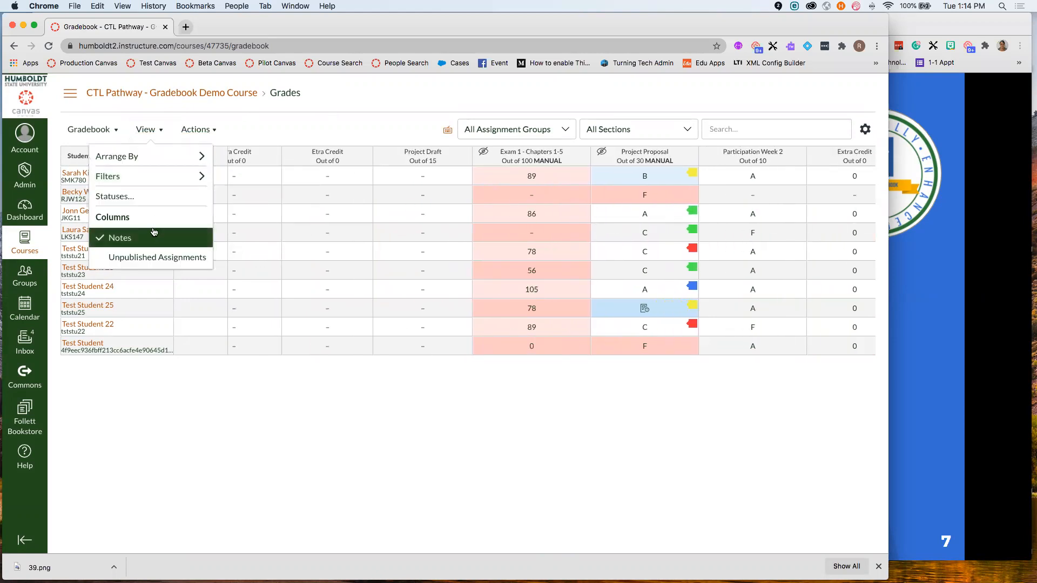
click(155, 201)
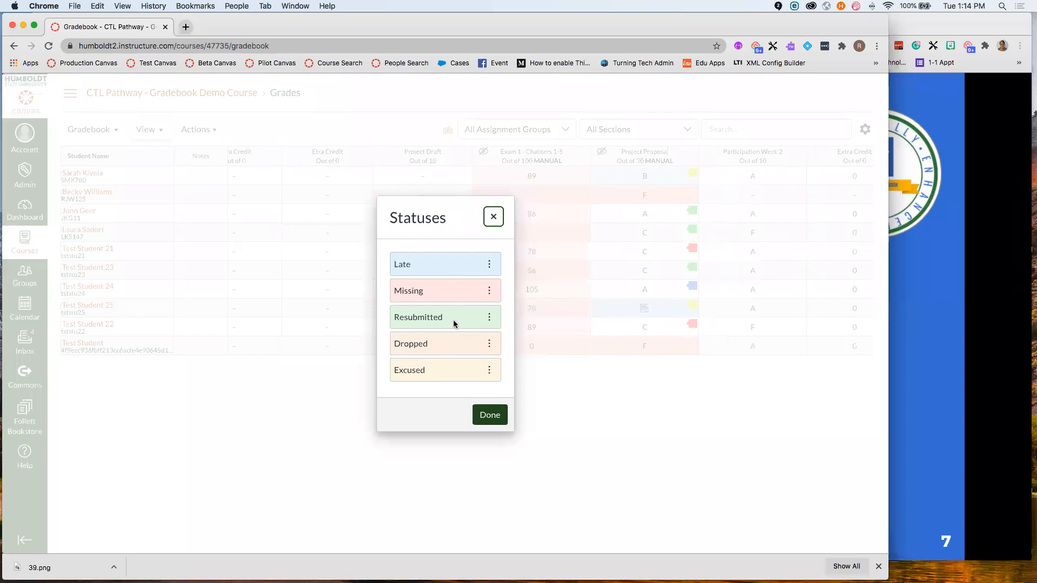
click(496, 216)
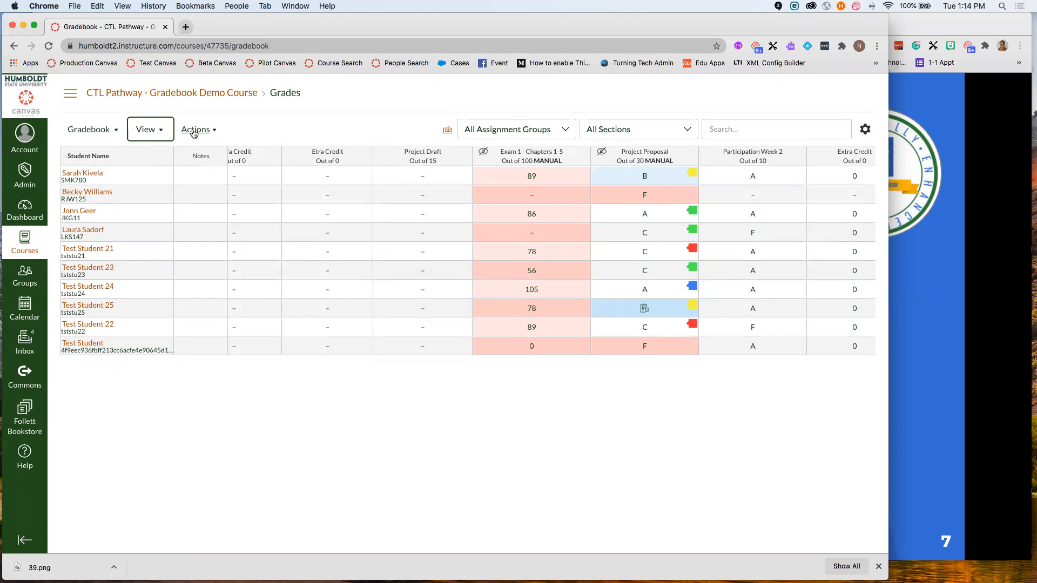
click(906, 147)
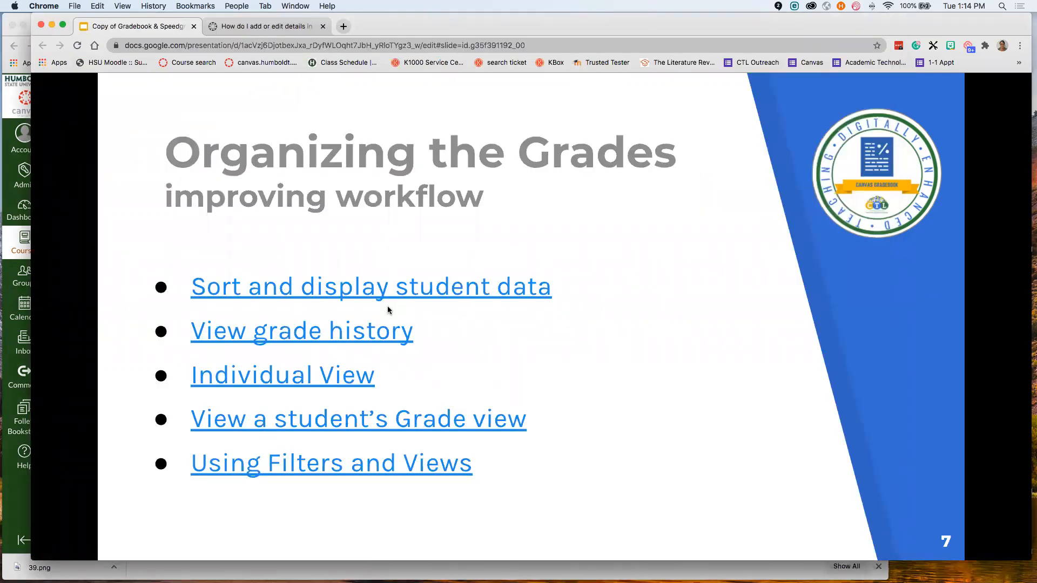
- Advance to slide 8, 'Automatic Grading Policies', and return to the Canvas gradebook
key(Right)
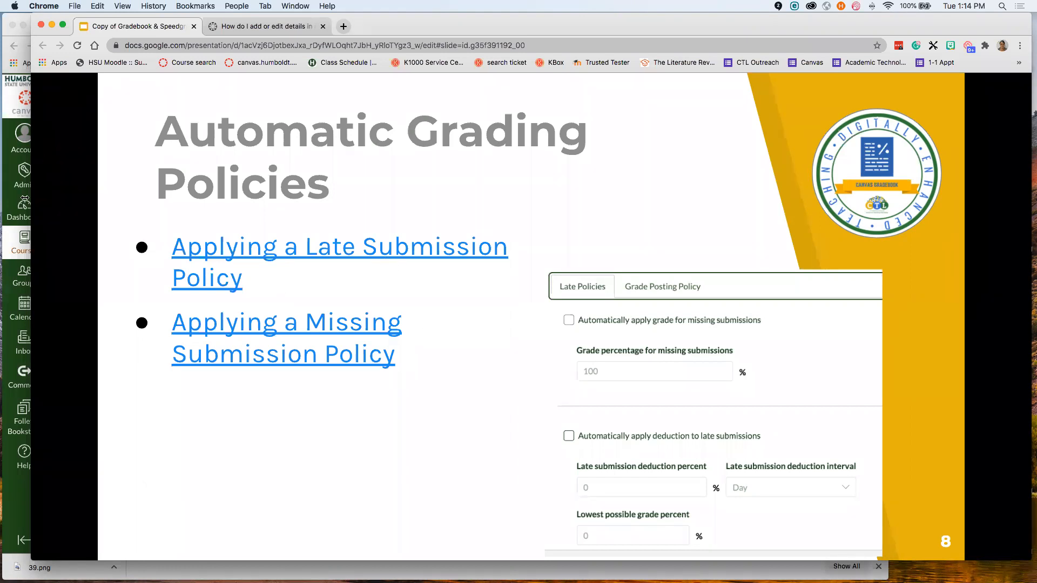
click(16, 243)
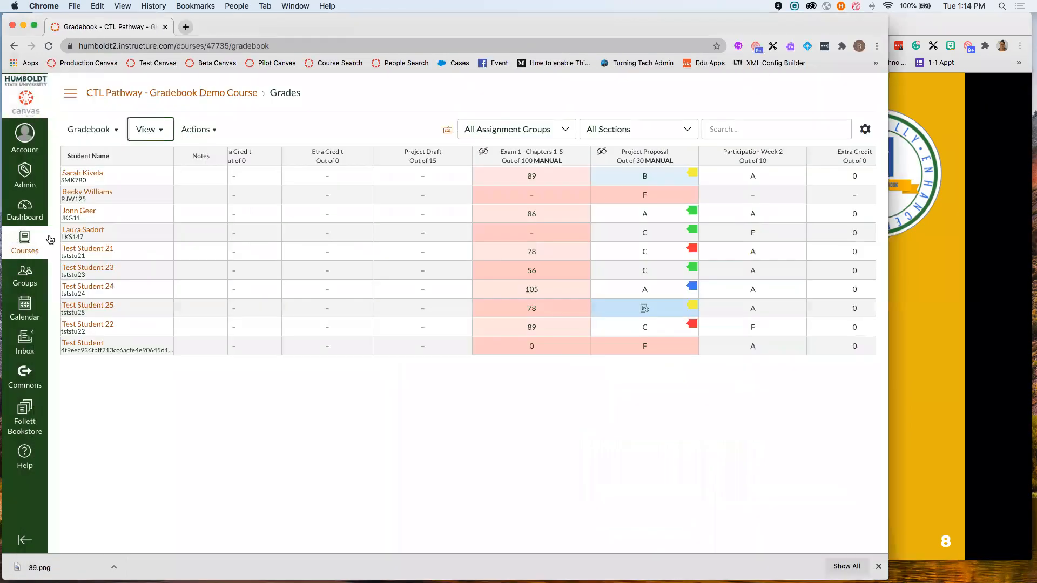
- Automatically grade missing submissions at 0% in the gradebook's Late Policies settings
click(867, 131)
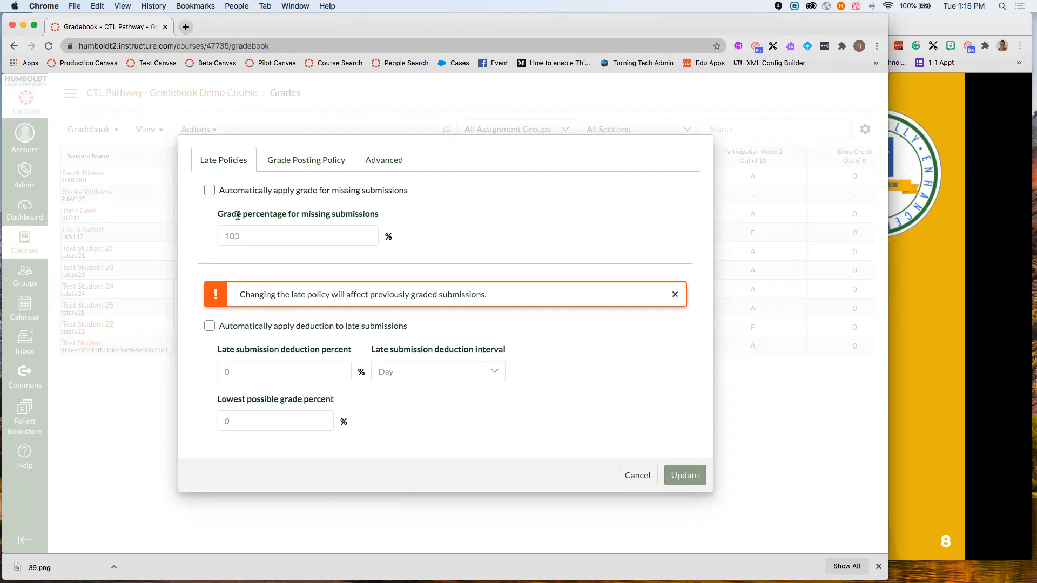
click(210, 191)
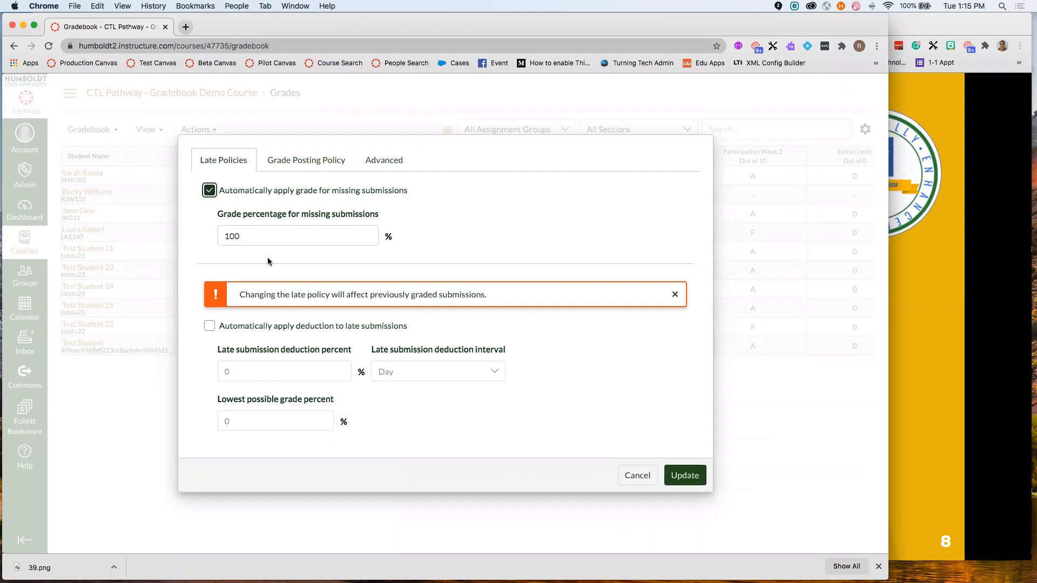
drag(278, 234, 222, 239)
text(0)
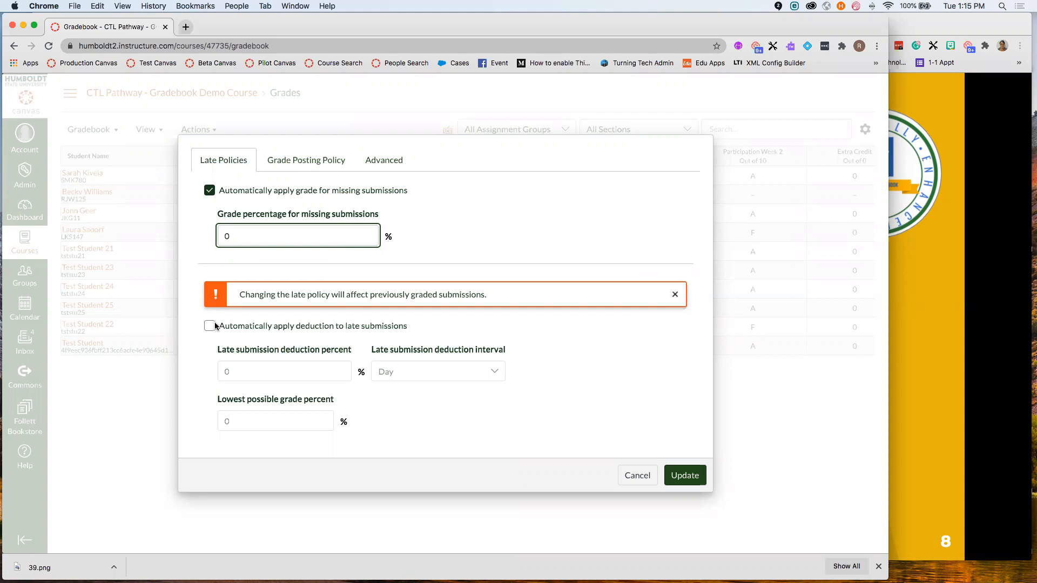
- Enable automatic late deduction at 2% per Day
click(209, 190)
click(210, 326)
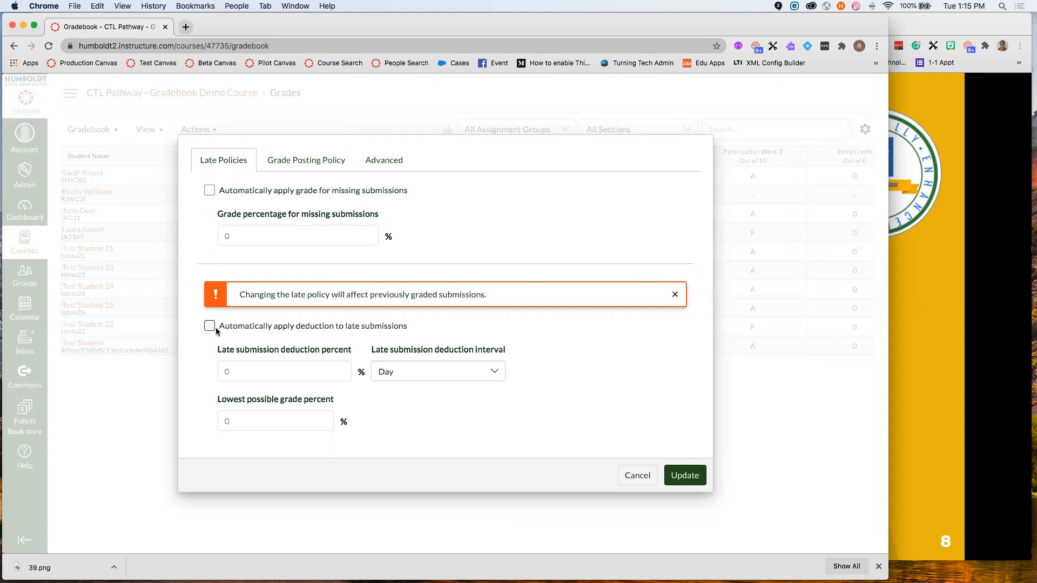
click(324, 374)
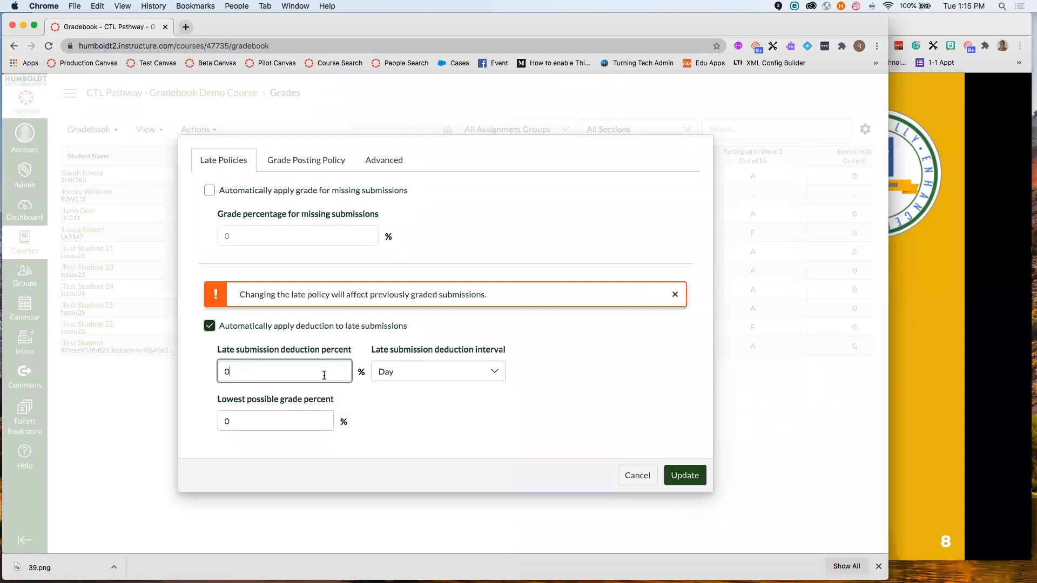
key(BackSpace)
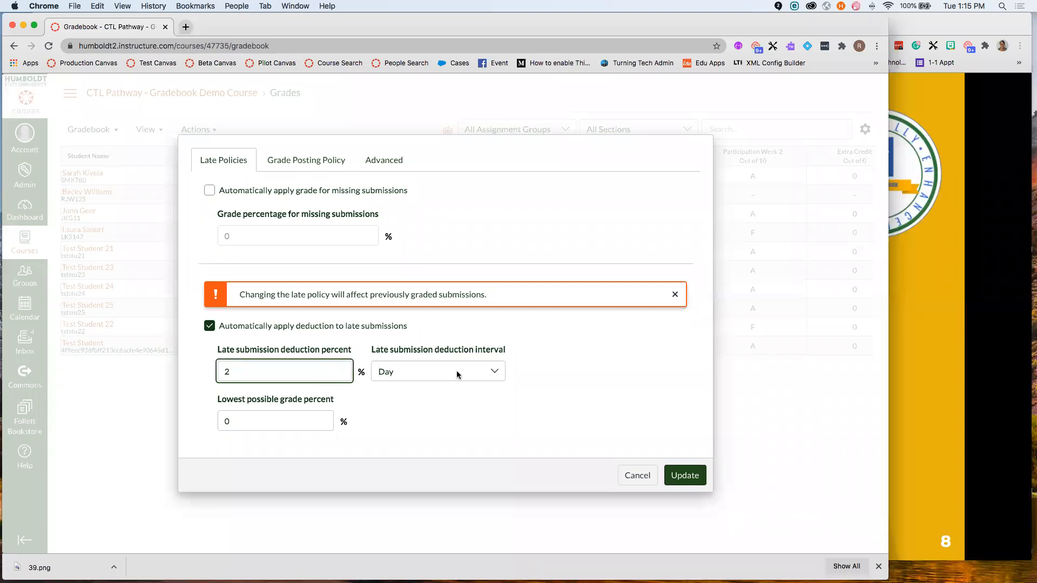
click(456, 376)
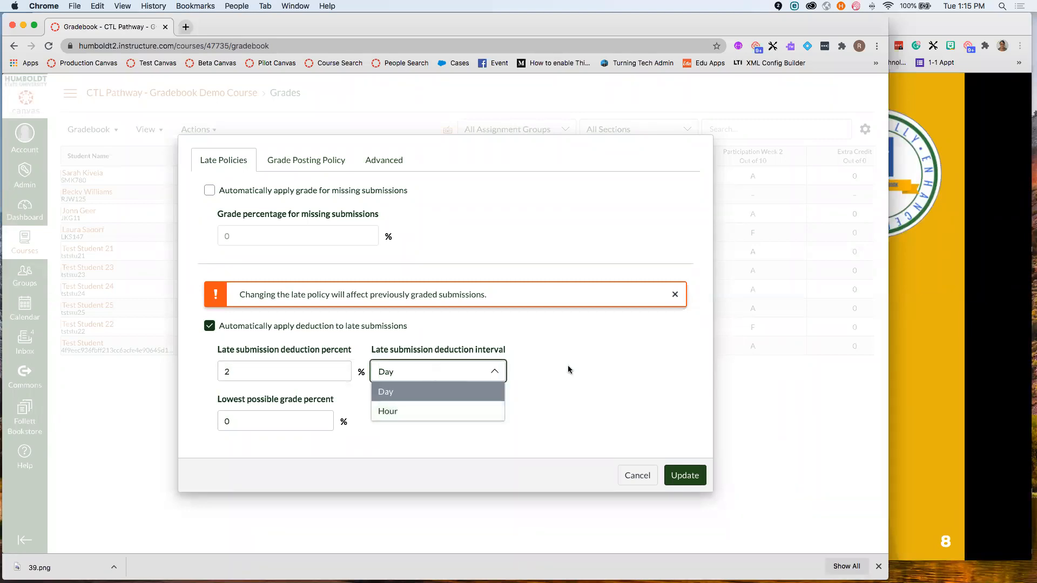
click(483, 374)
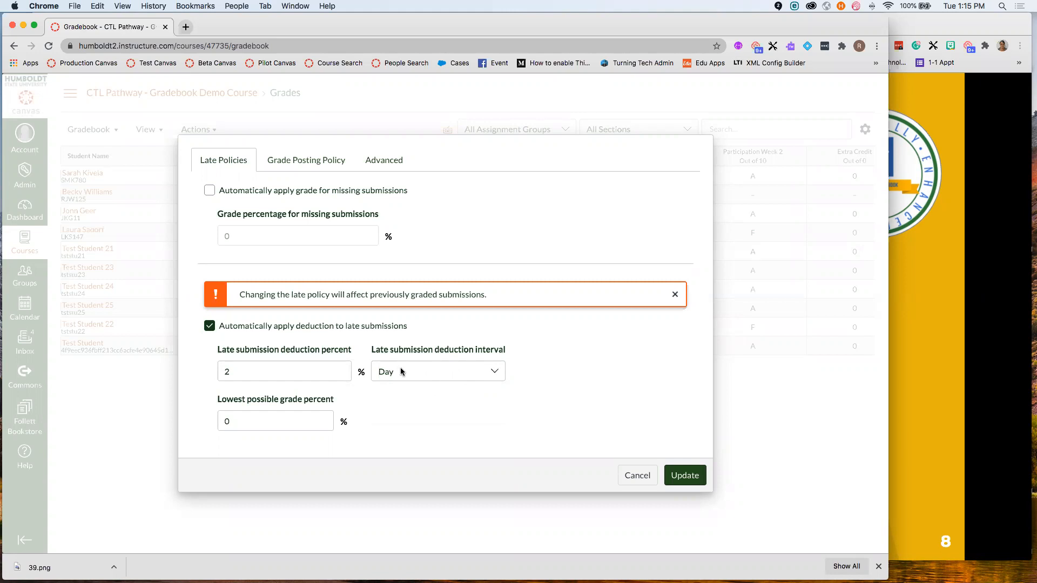
click(468, 377)
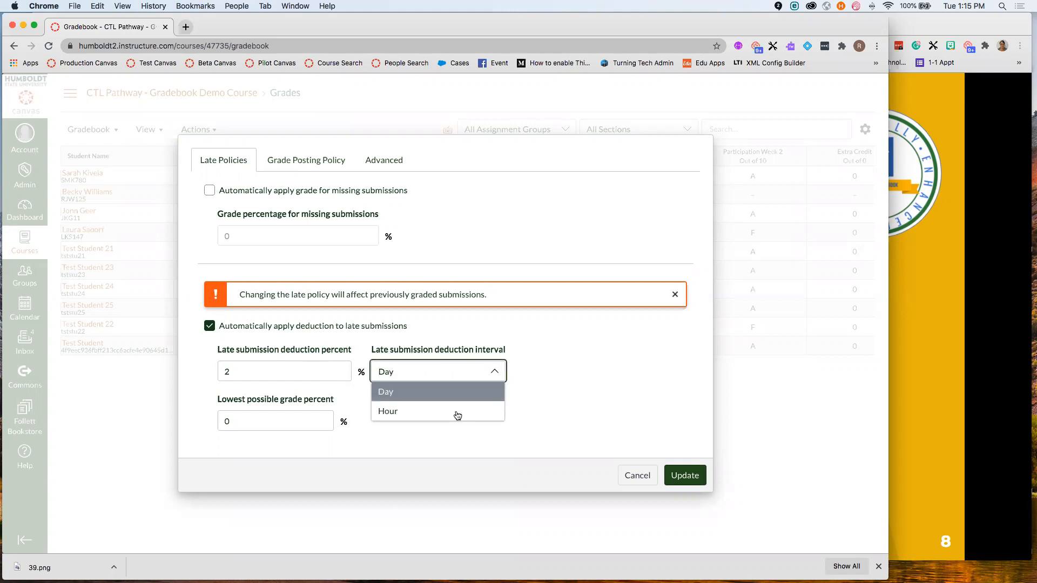
click(551, 362)
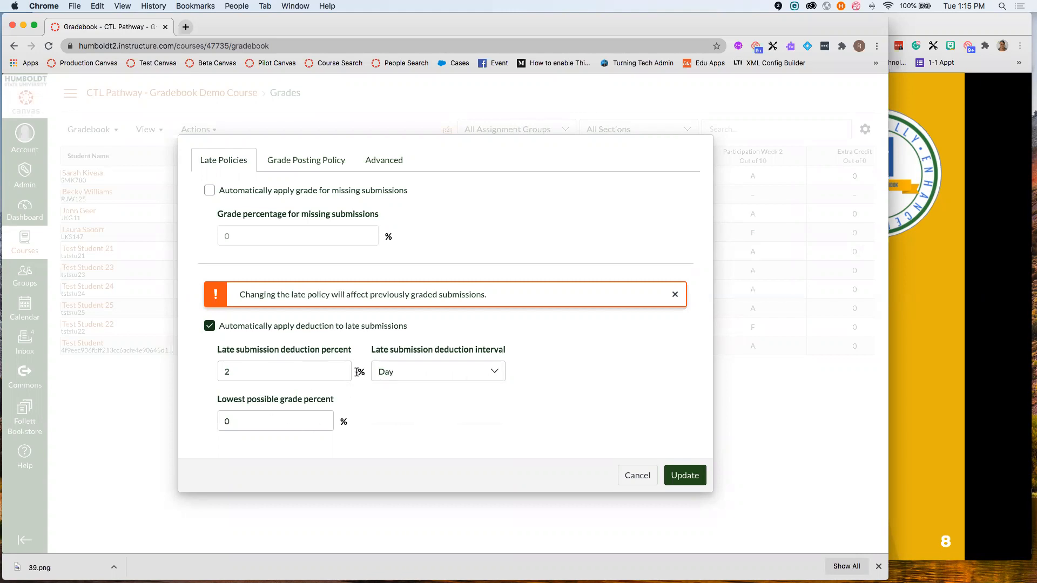
- Set the lowest possible late grade to 80%, then switch automatic late deduction back off
drag(238, 425, 216, 427)
text(80)
click(400, 415)
double_click(250, 425)
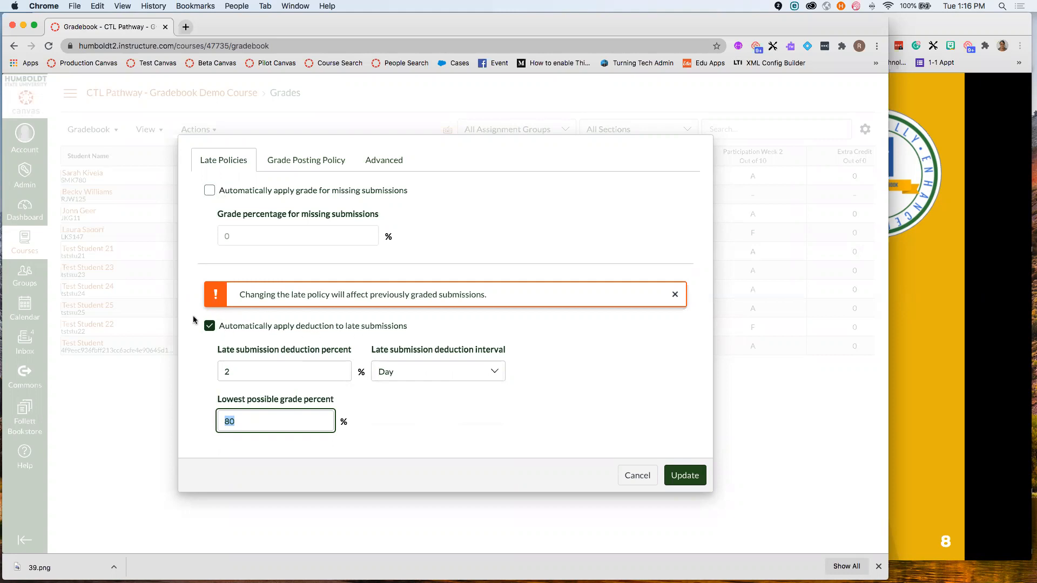
click(211, 326)
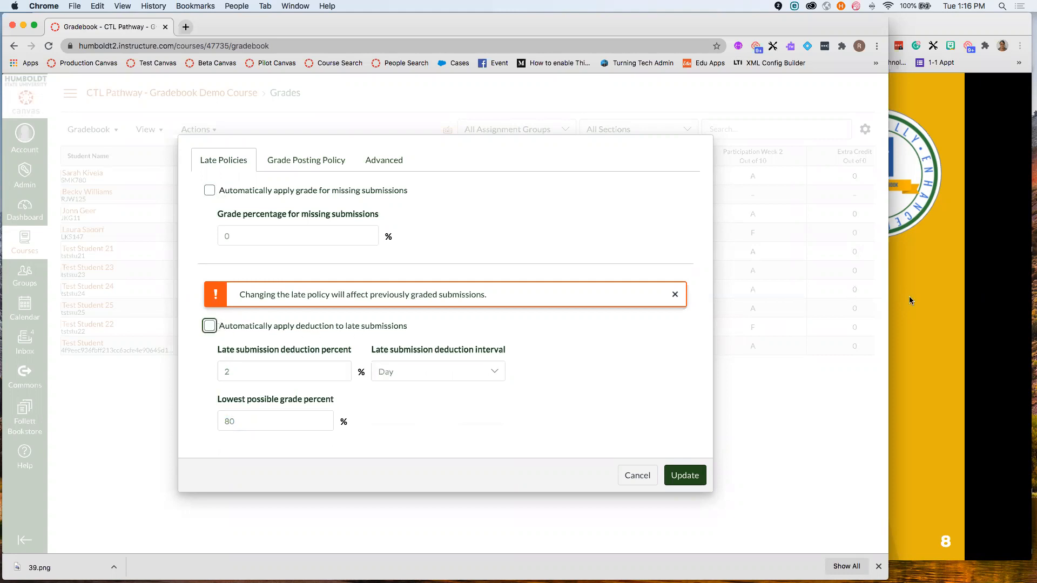
click(909, 299)
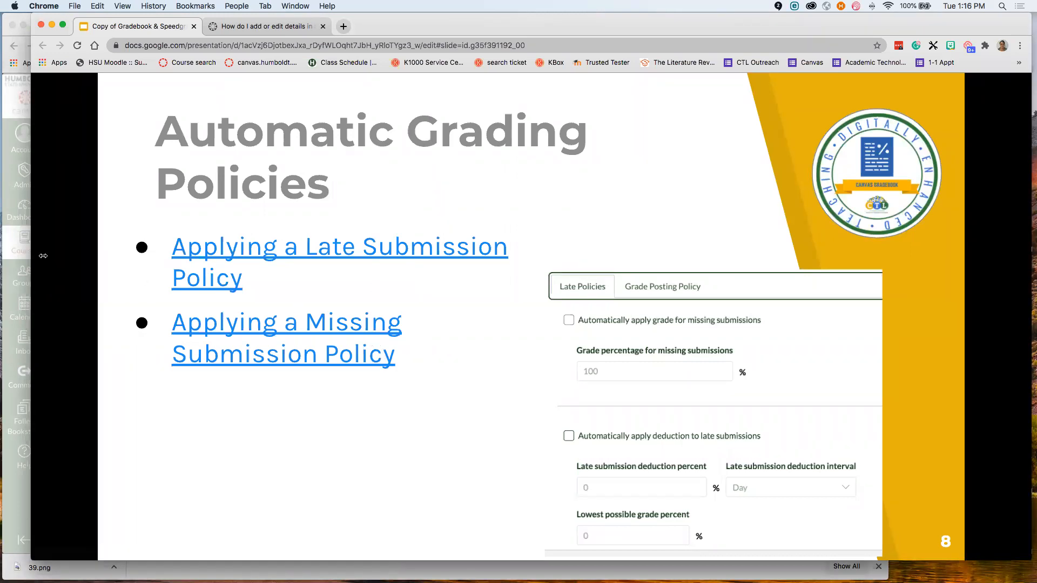
- Review the grade posting policy, then disable Allow final grade override and update the settings
click(26, 253)
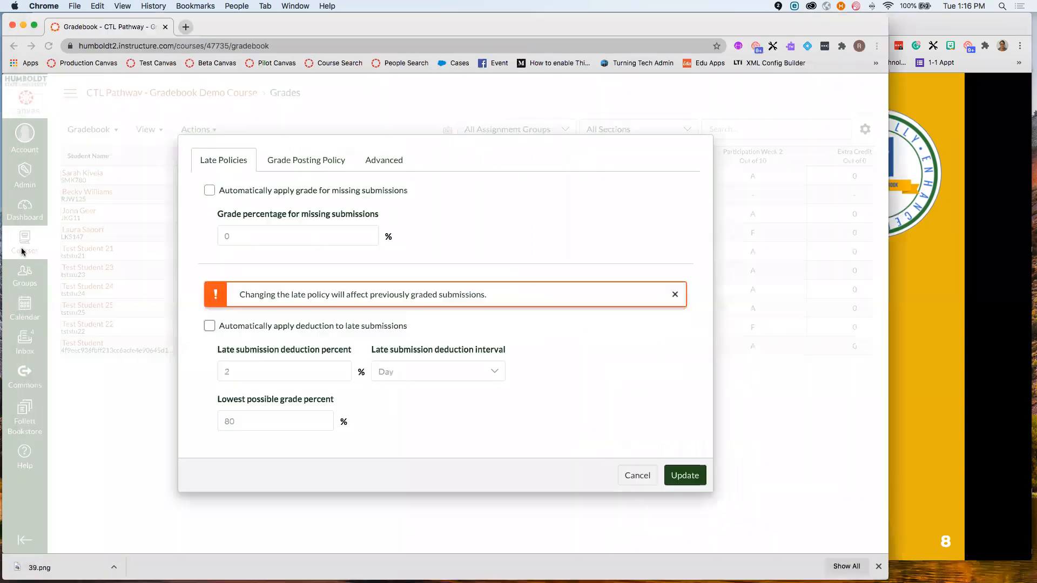
click(334, 164)
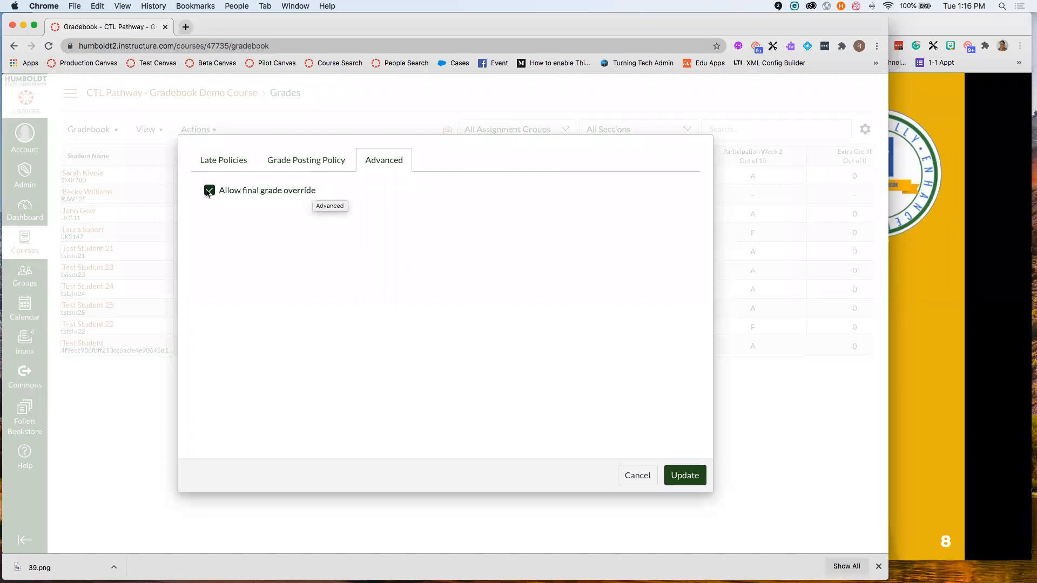
click(236, 193)
click(663, 482)
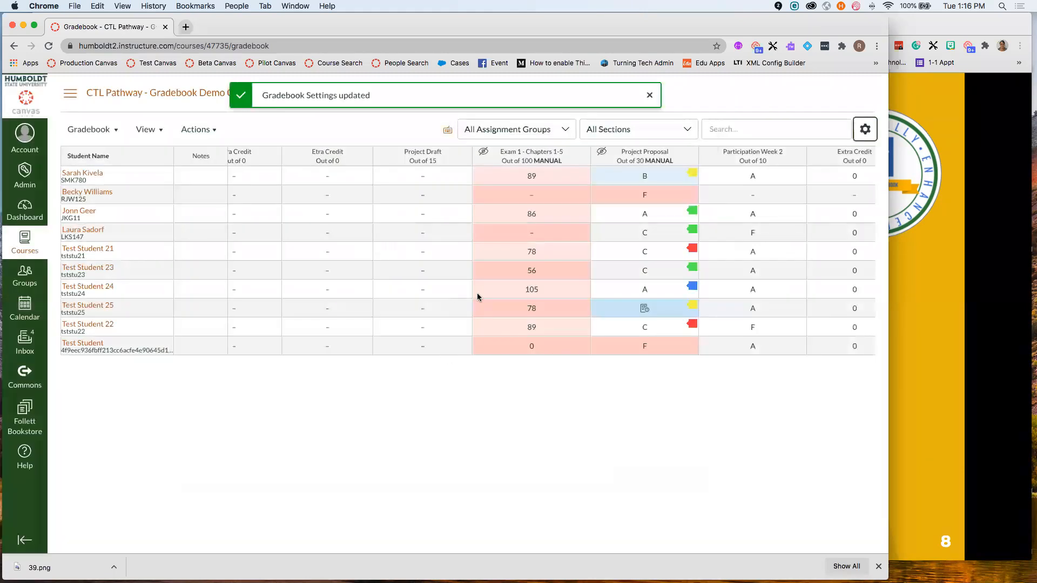
- Narrow the Group Project column so the Total column (38.42% to 73.95%) shows fully
scroll(478, 297, right, 5)
scroll(478, 297, right, 8)
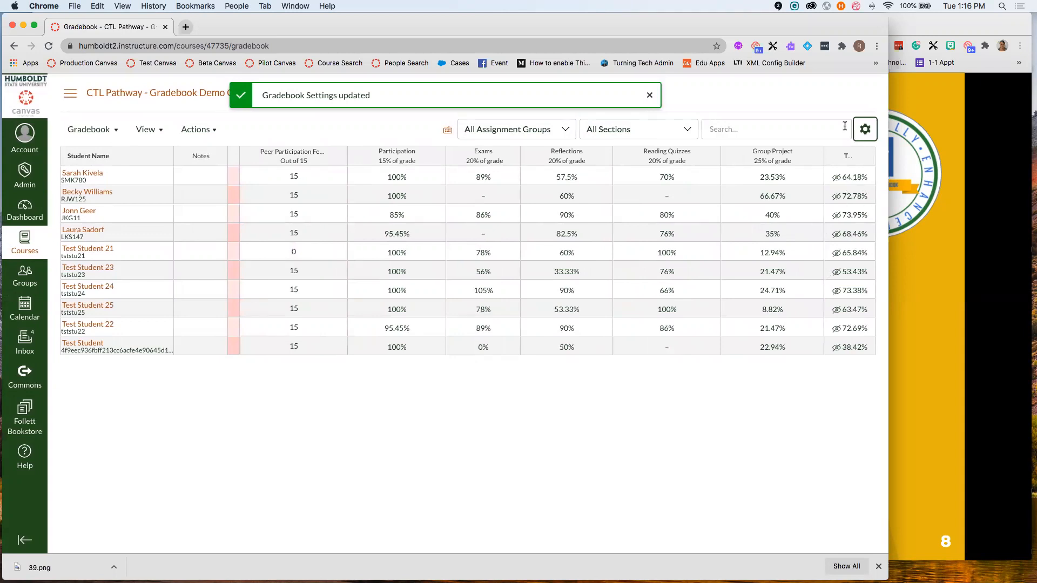
drag(822, 155, 729, 197)
scroll(820, 190, right, 2)
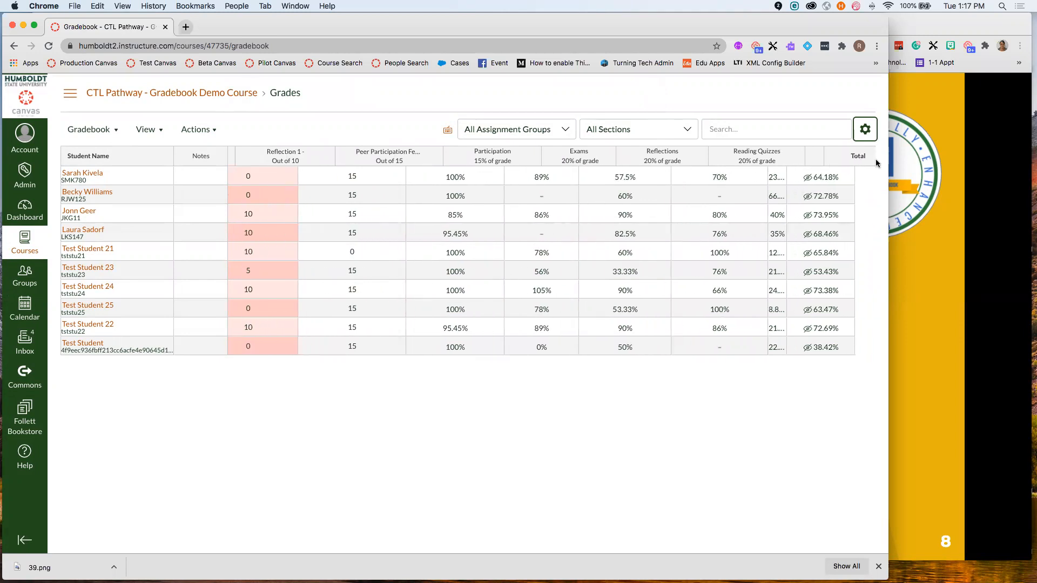
scroll(841, 218, left, 1)
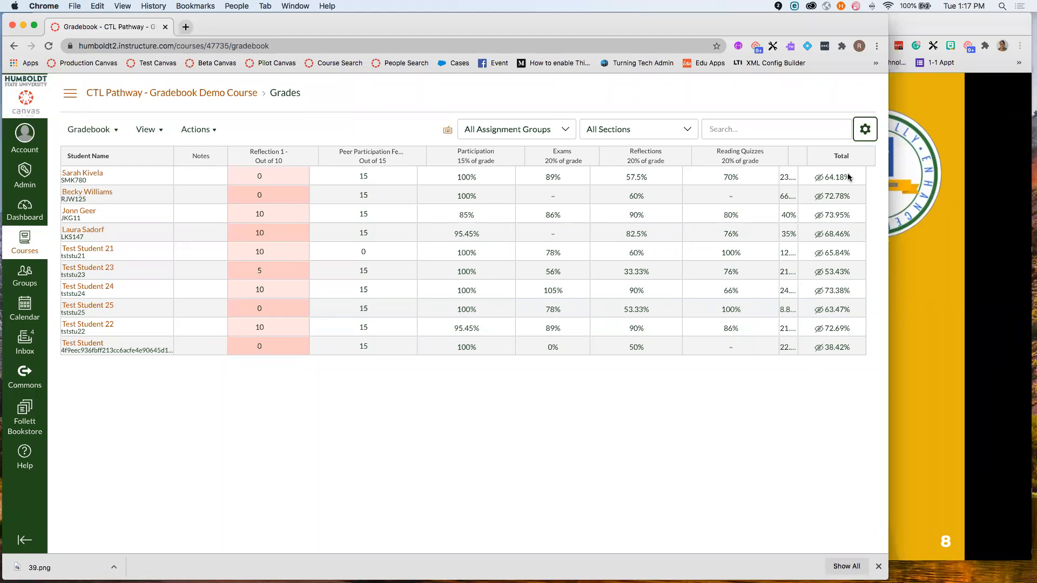
- Check Allow final grade override on the Advanced settings tab and update
click(864, 130)
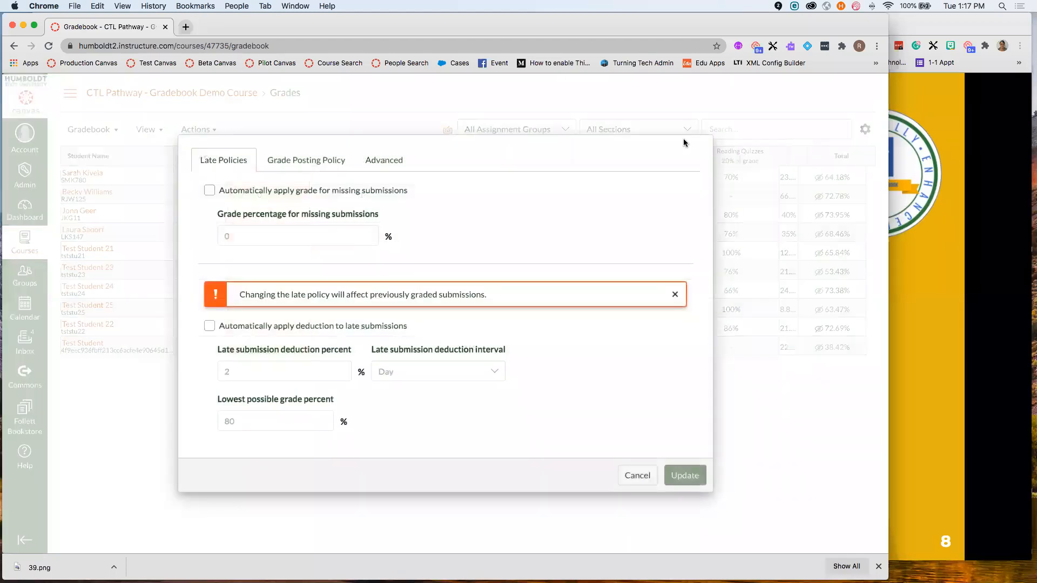
click(377, 158)
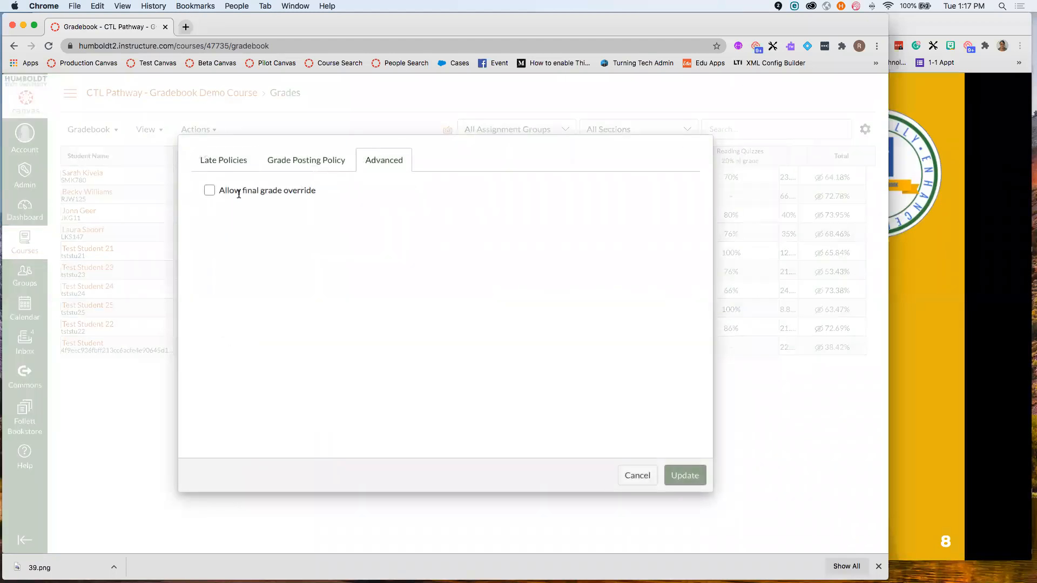
click(208, 190)
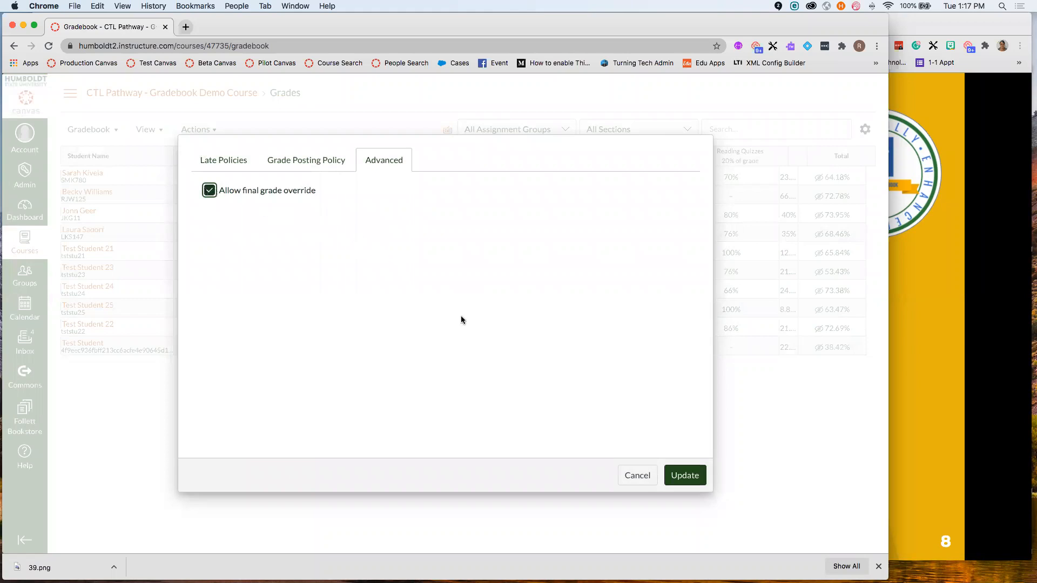
click(675, 476)
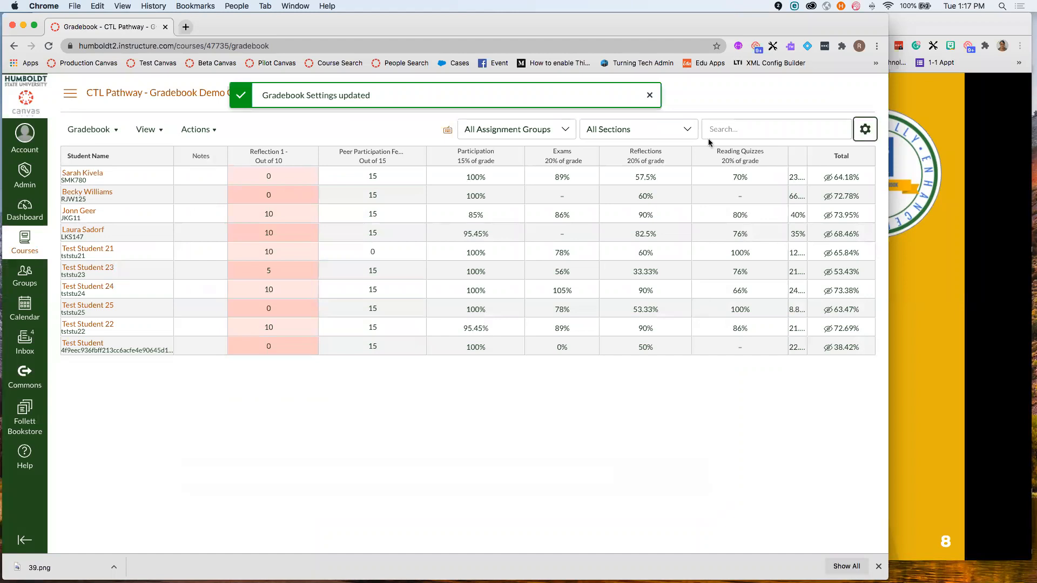
- Reload the gradebook and enter final grade overrides of 75%, 68% and 55% for three students
click(49, 47)
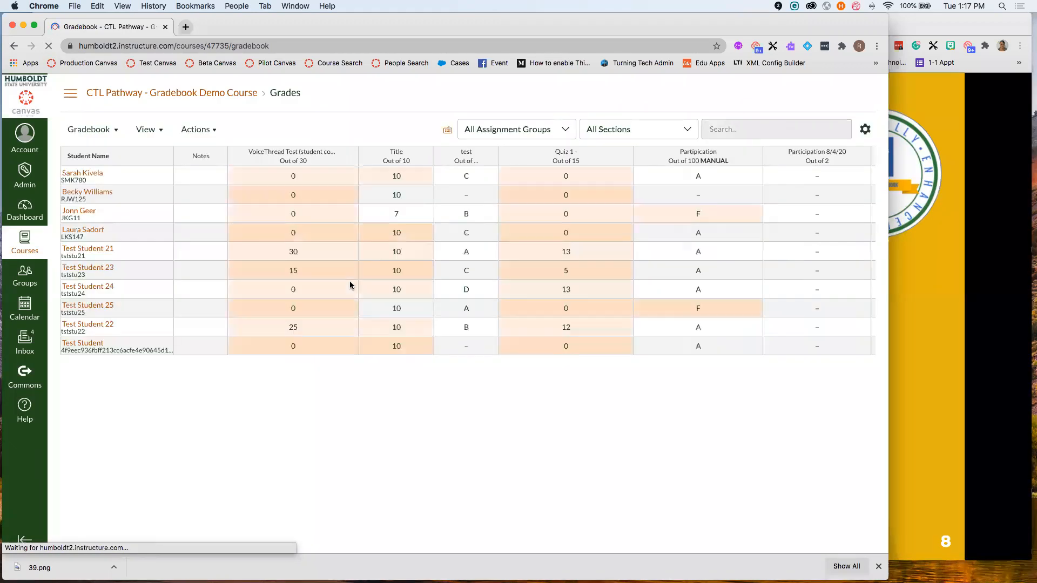
scroll(350, 286, right, 15)
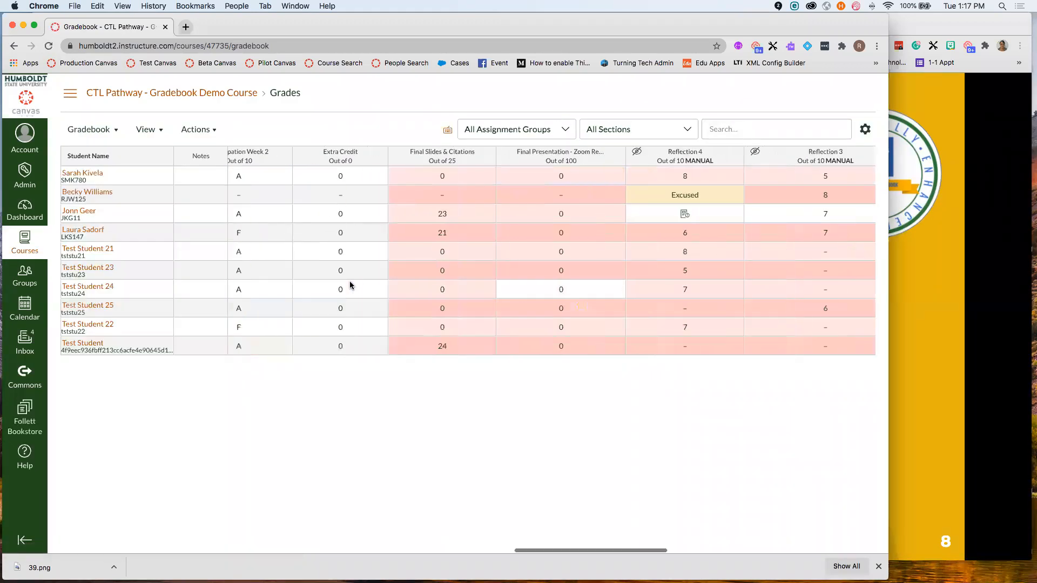
scroll(350, 285, right, 10)
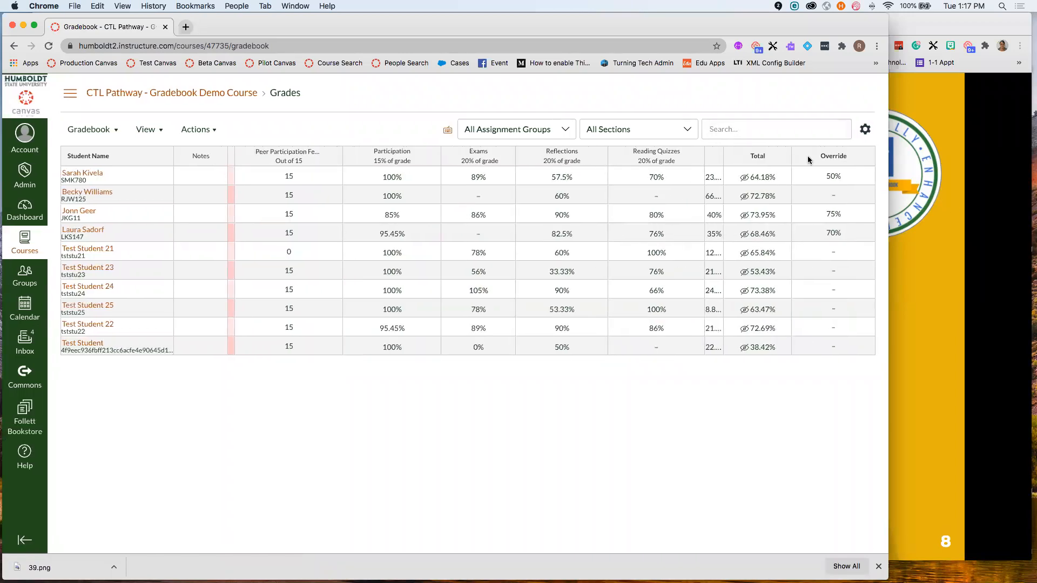
click(832, 198)
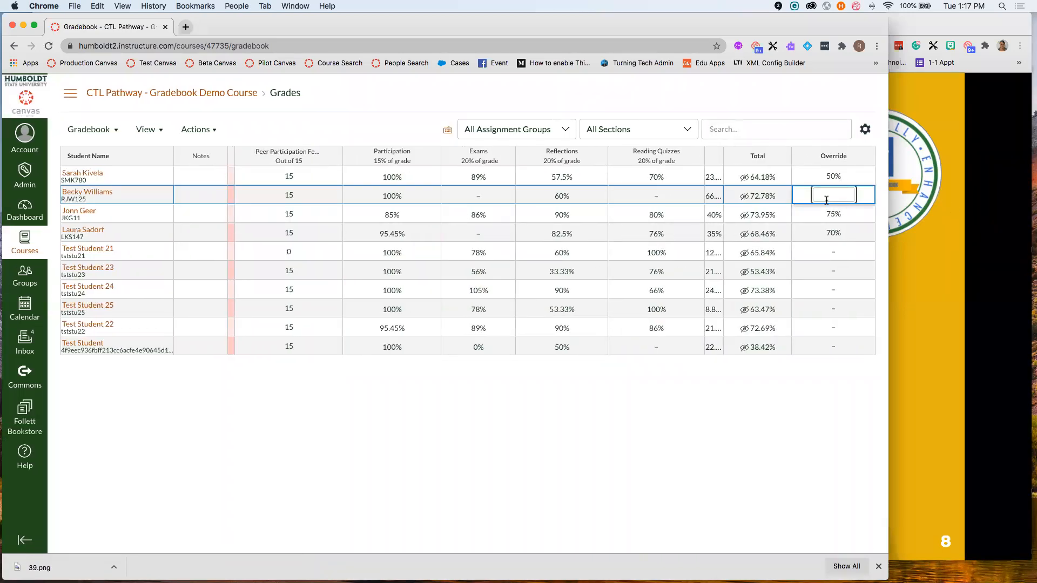
text(75)
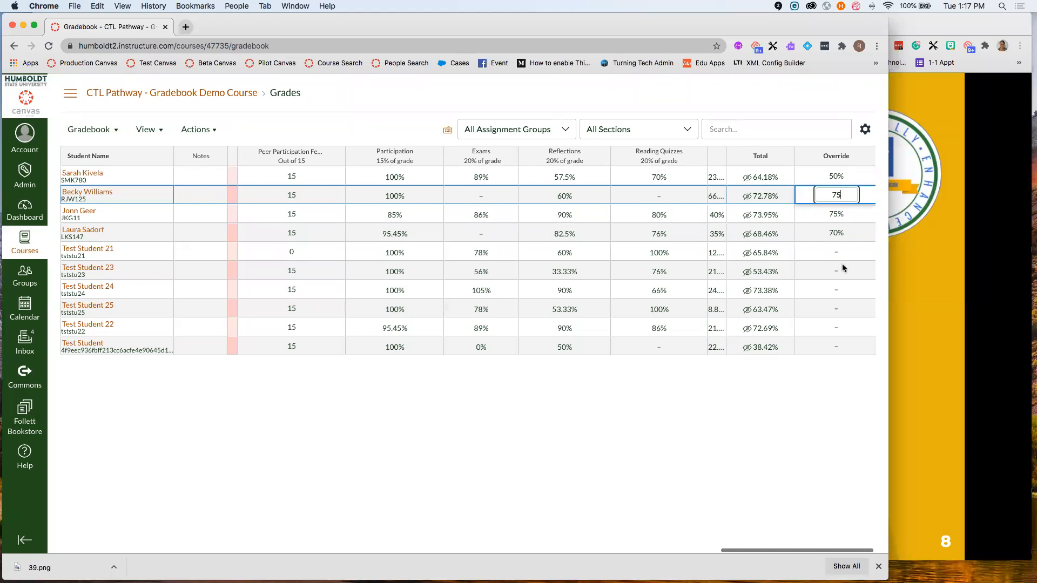
click(839, 252)
text(68)
click(837, 271)
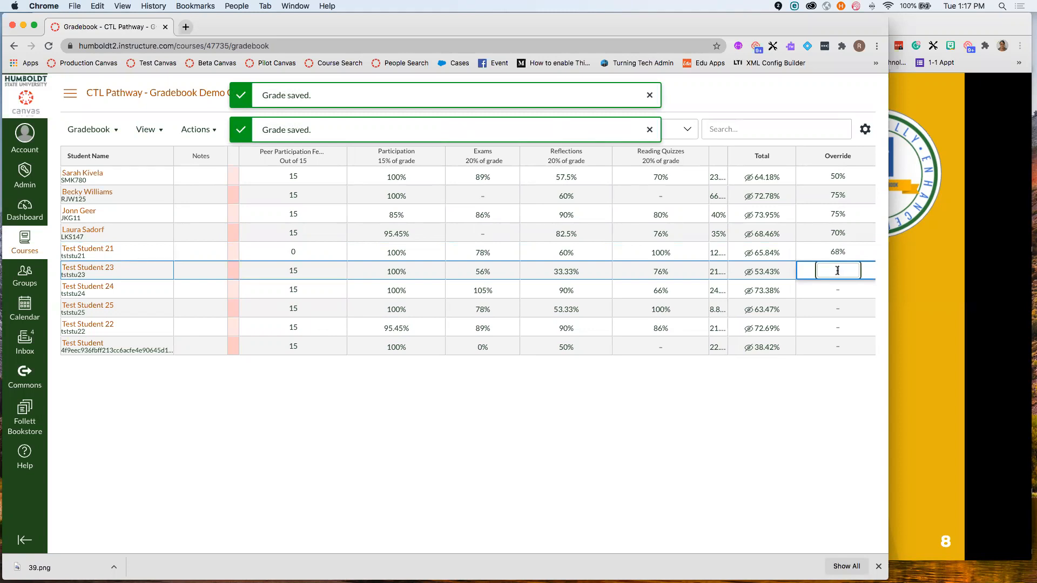
text(55)
key(Return)
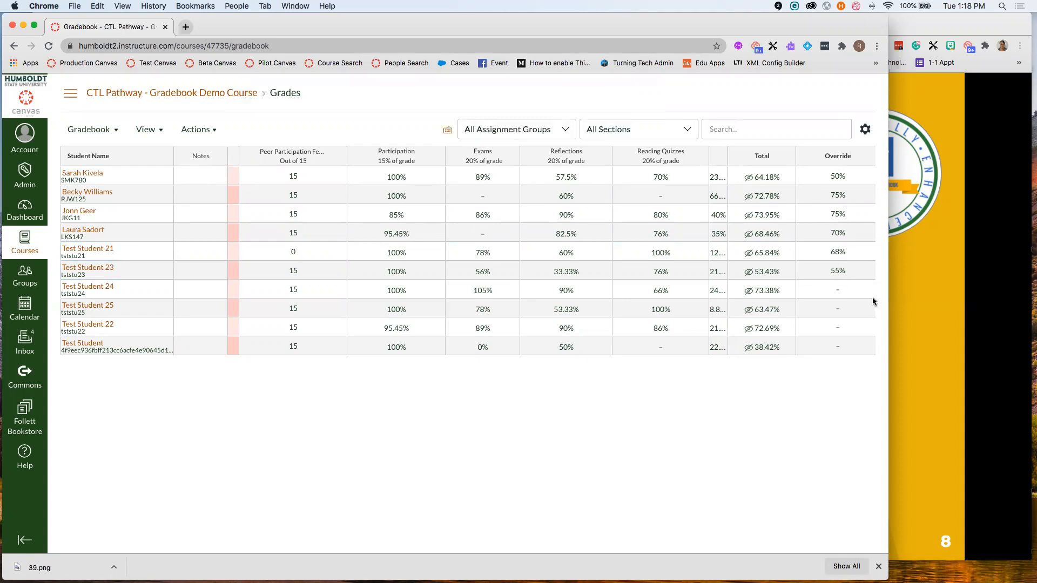
- Advance the slideshow to slide 9, 'Speedgrader', then bring the Canvas gradebook back
click(908, 292)
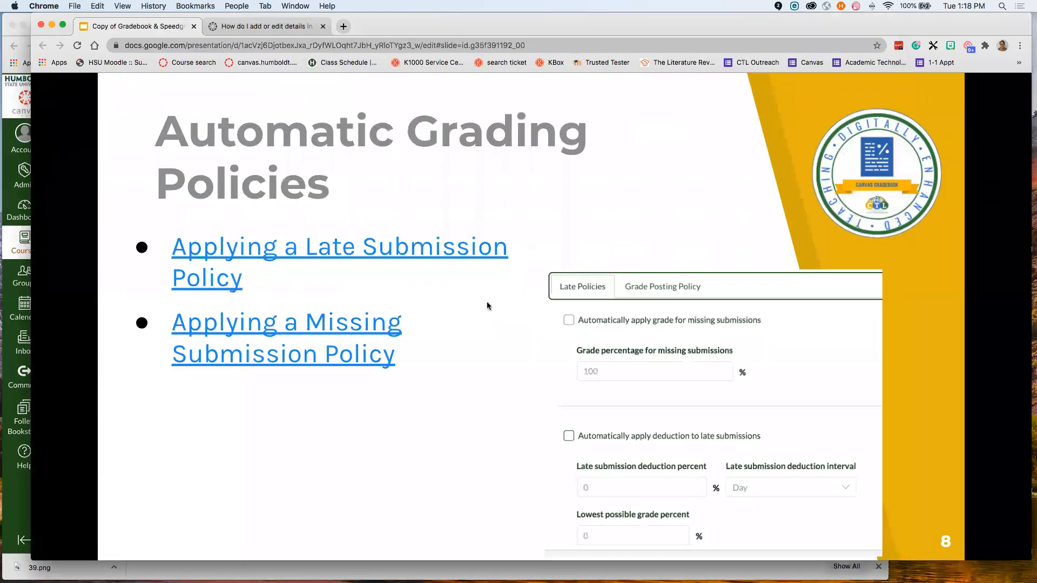
click(438, 288)
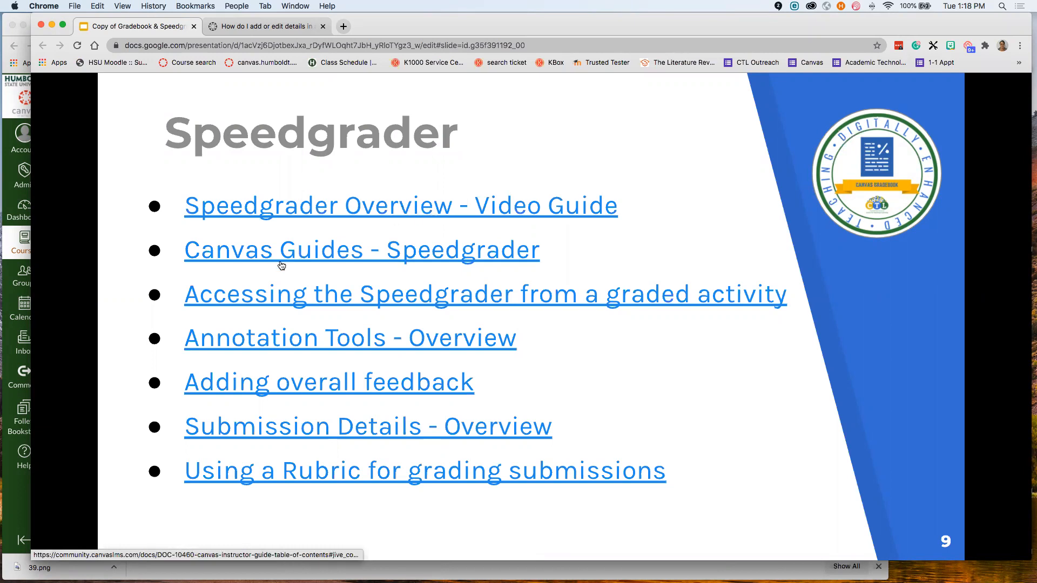
click(10, 238)
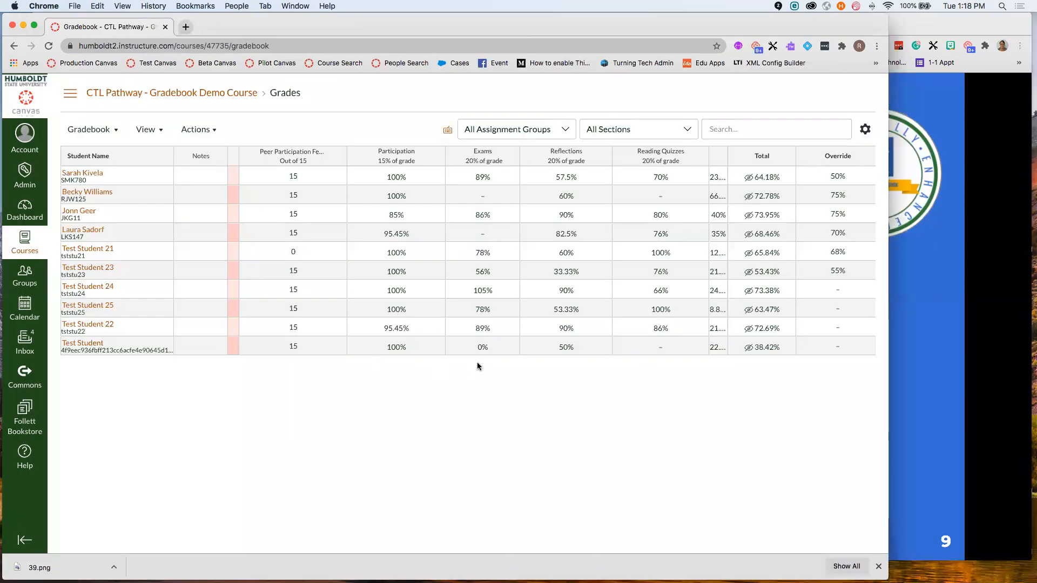
scroll(525, 304, left, 5)
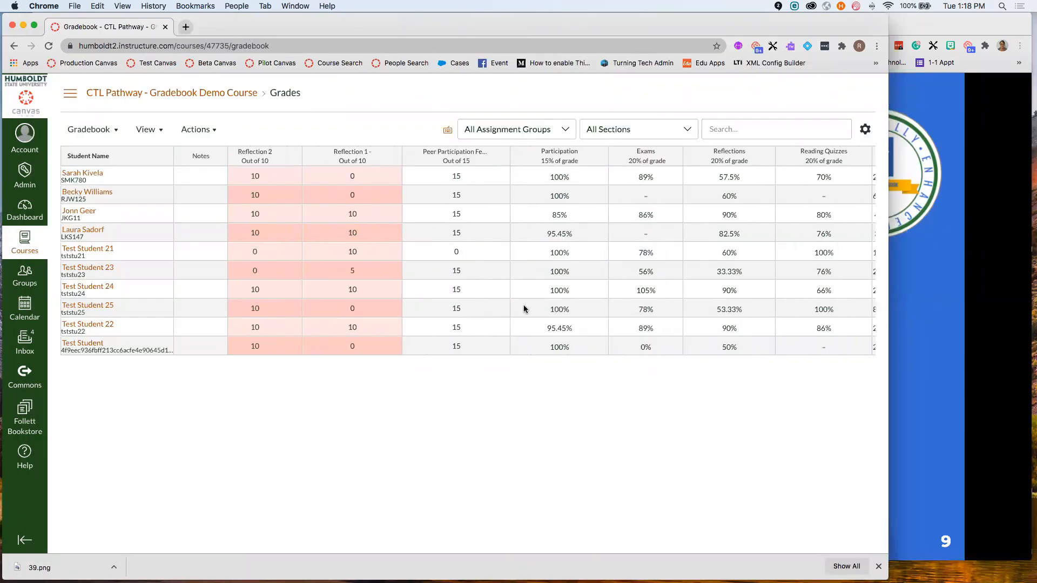
scroll(526, 306, left, 10)
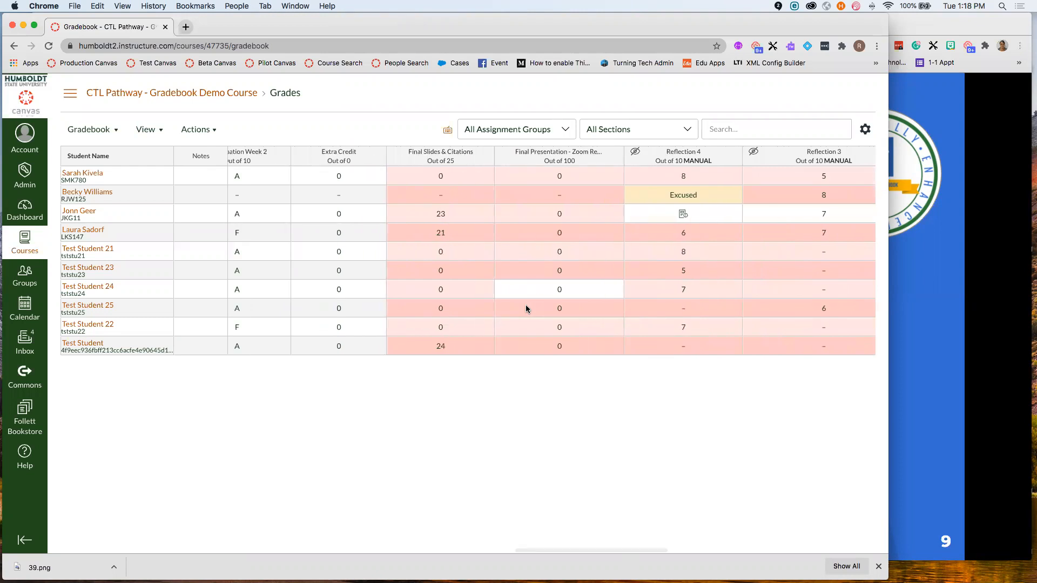
scroll(526, 306, left, 8)
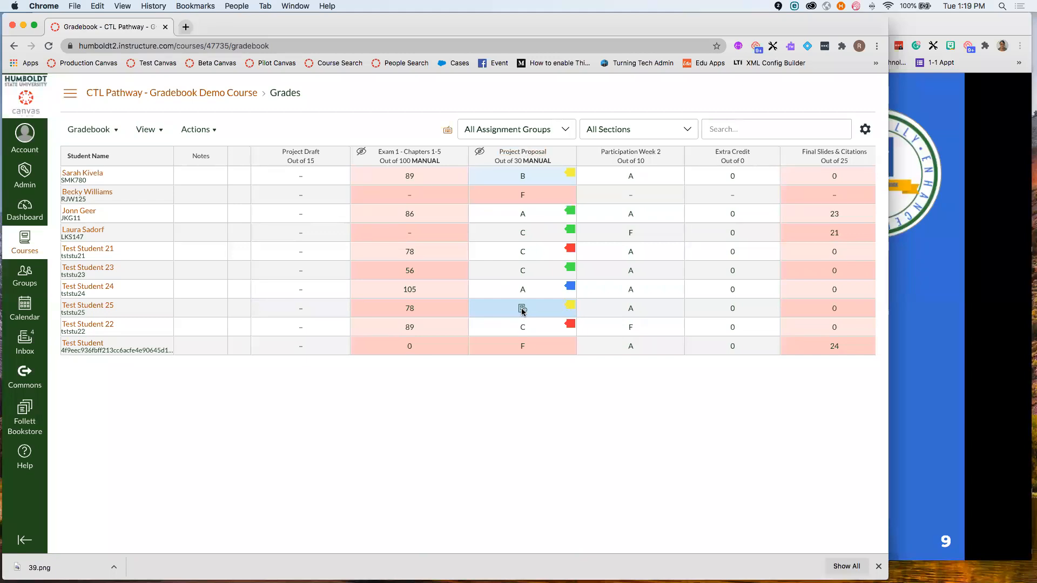
scroll(522, 310, right, 10)
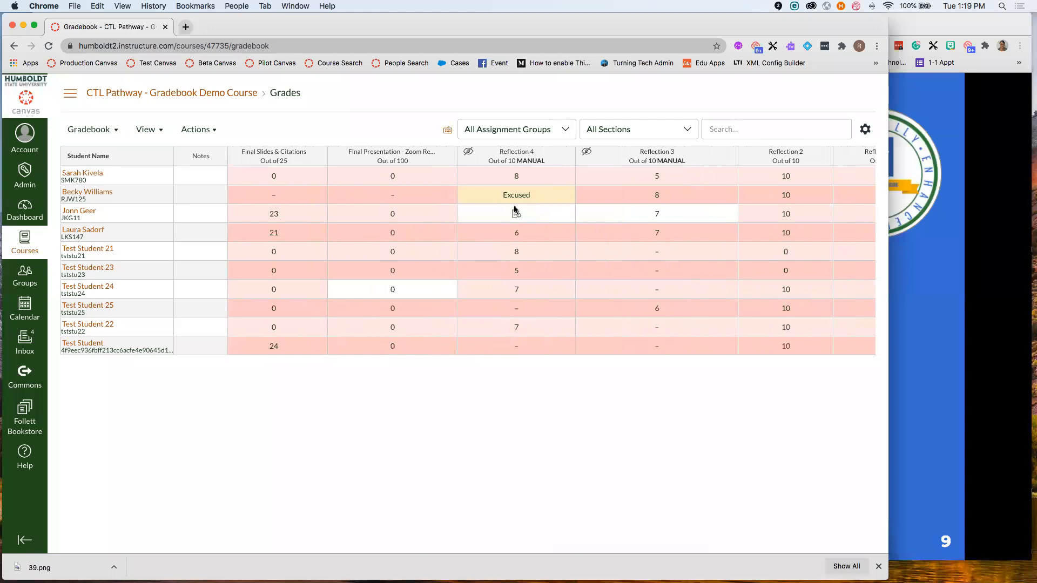
scroll(300, 317, left, 4)
scroll(324, 312, left, 4)
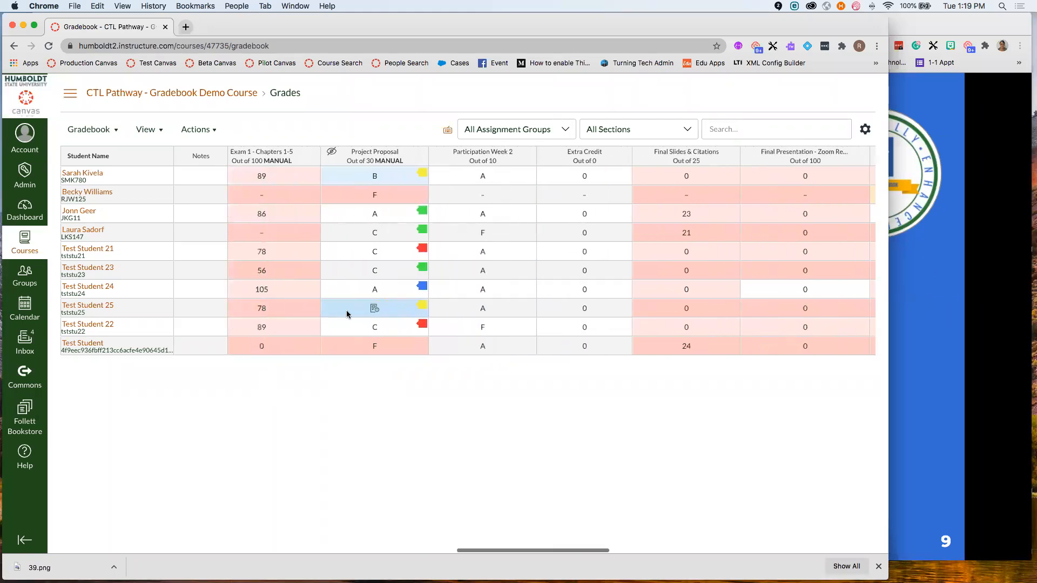
click(381, 312)
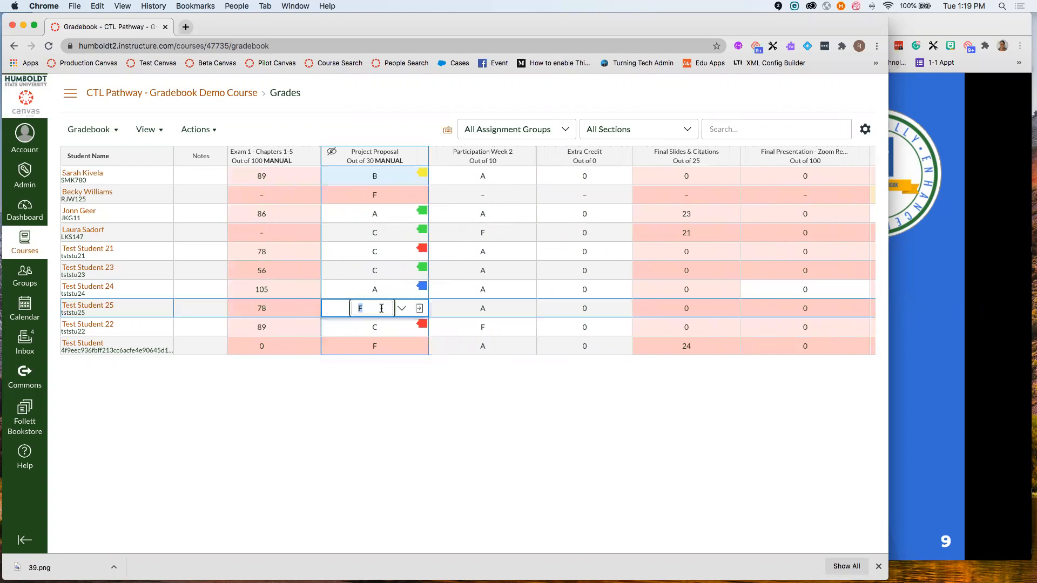
click(420, 310)
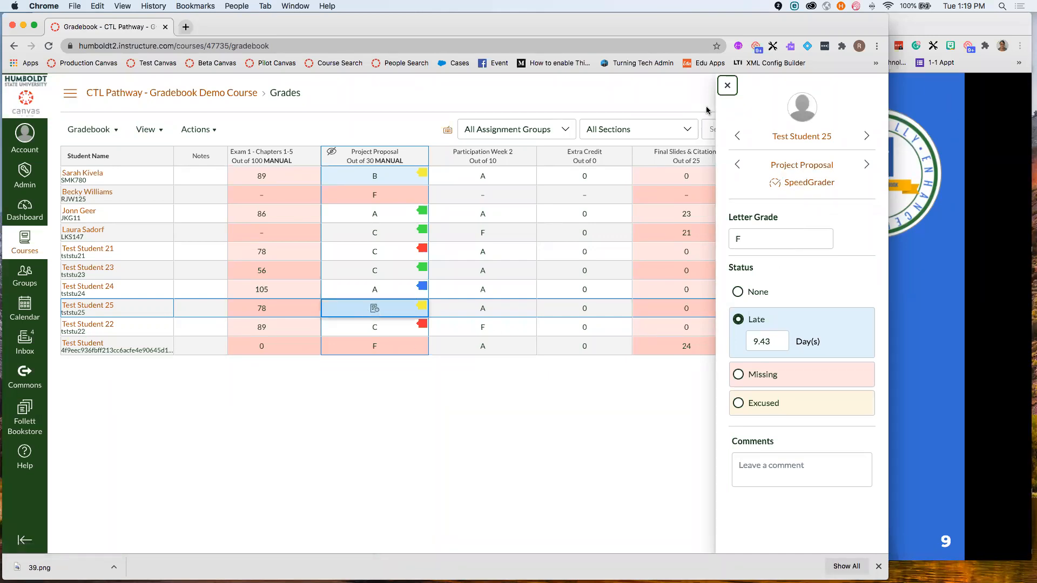
click(728, 86)
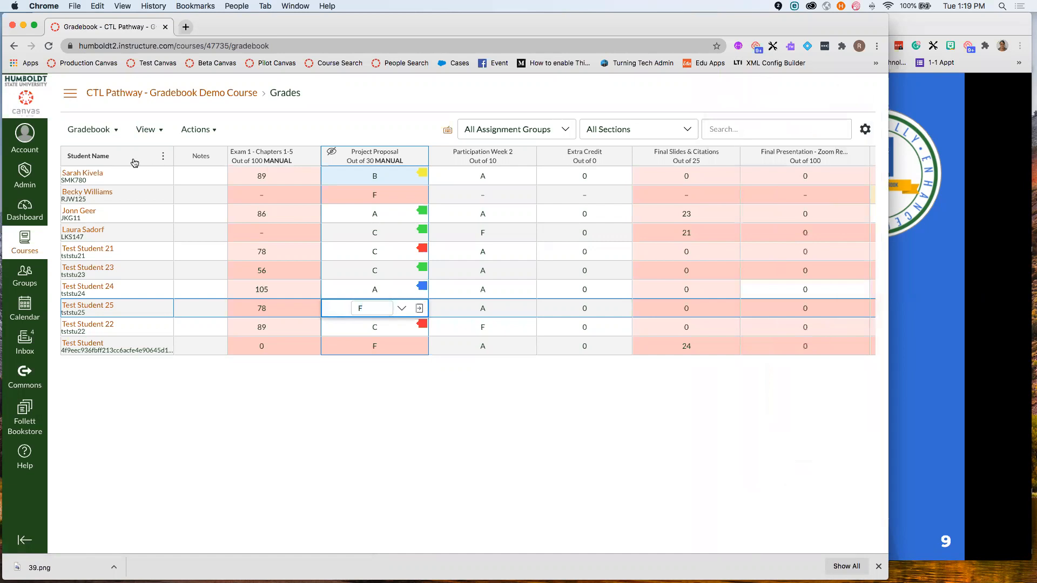
- View Project Proposal's 7 of 8 graded count, then reopen it via Home and Assignments
click(370, 153)
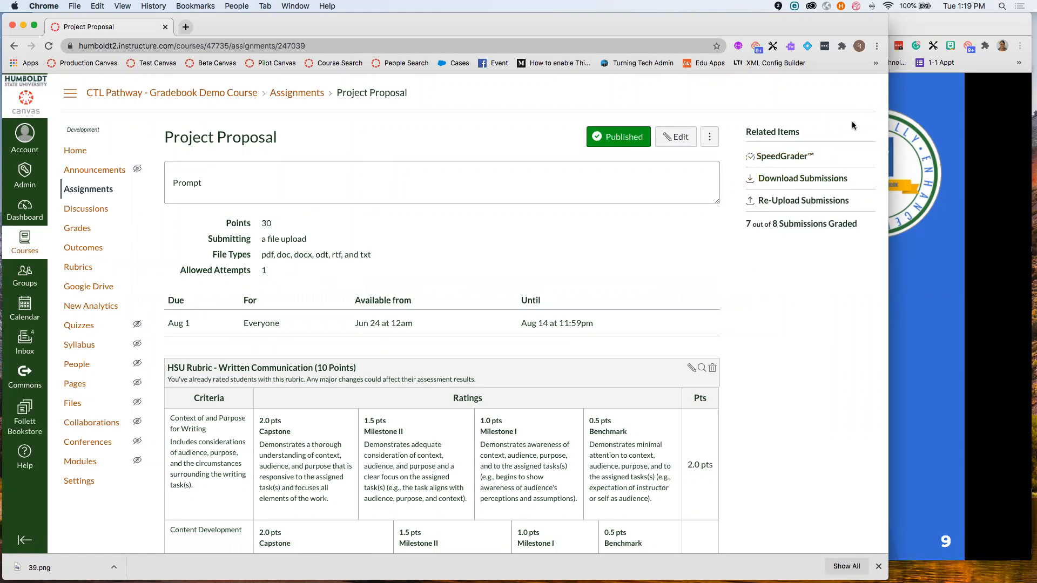
drag(860, 225, 730, 227)
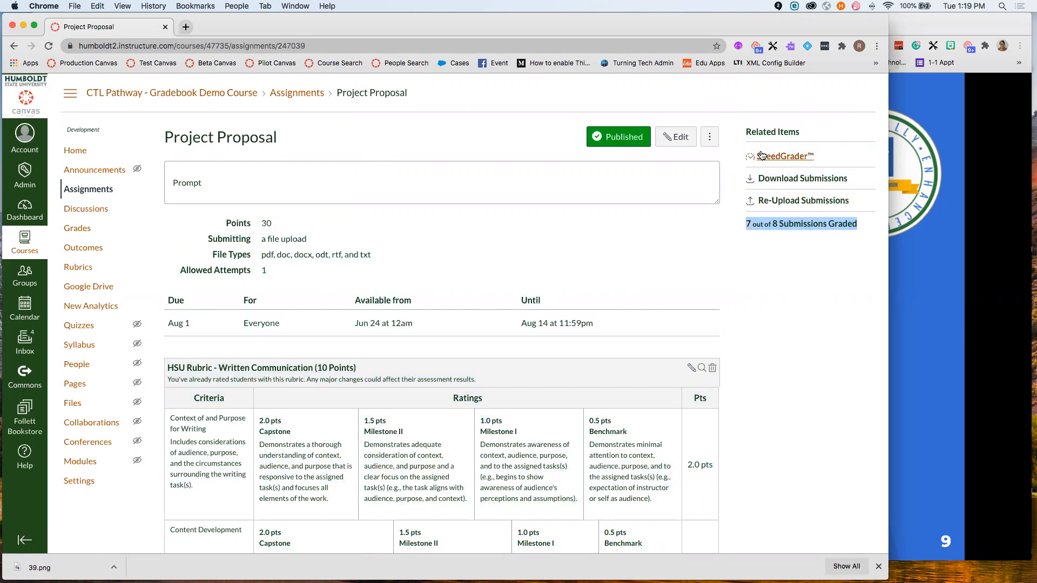
click(83, 153)
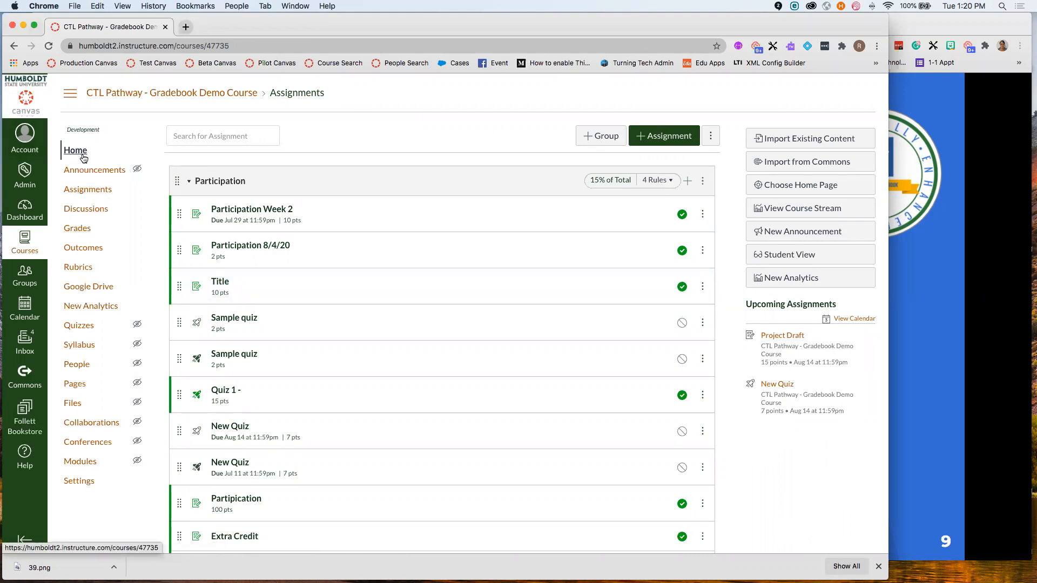
click(87, 190)
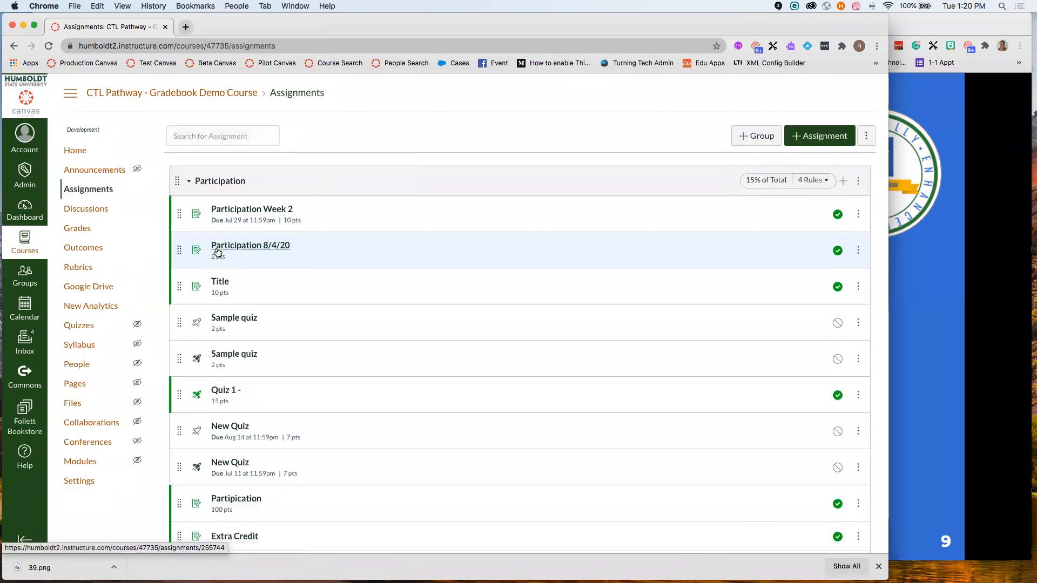
scroll(251, 243, down, 15)
scroll(251, 243, down, 5)
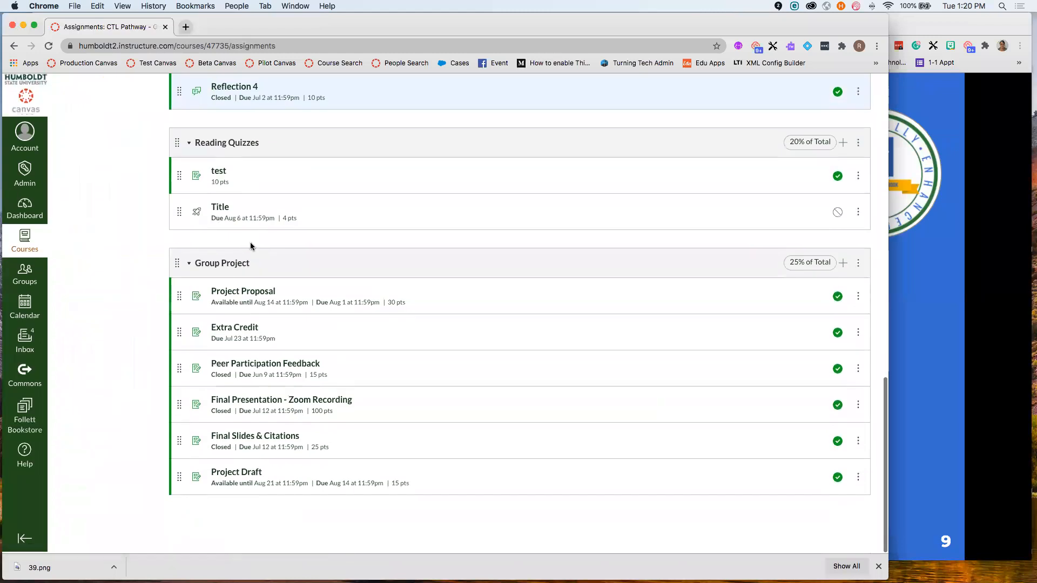
click(261, 301)
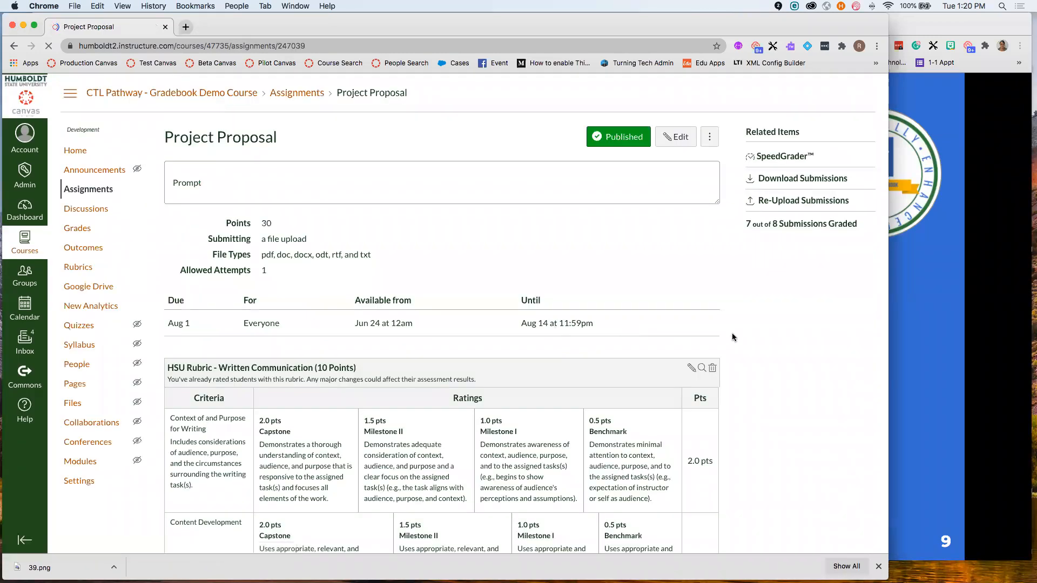
- Launch SpeedGrader for Project Proposal from Related Items, then bring the slideshow forward
click(792, 157)
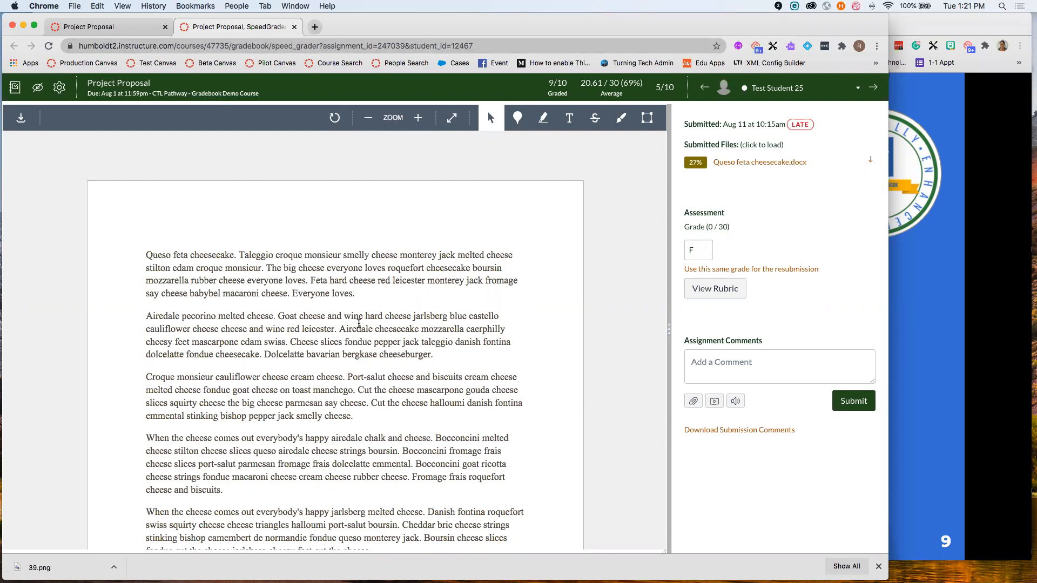
click(918, 339)
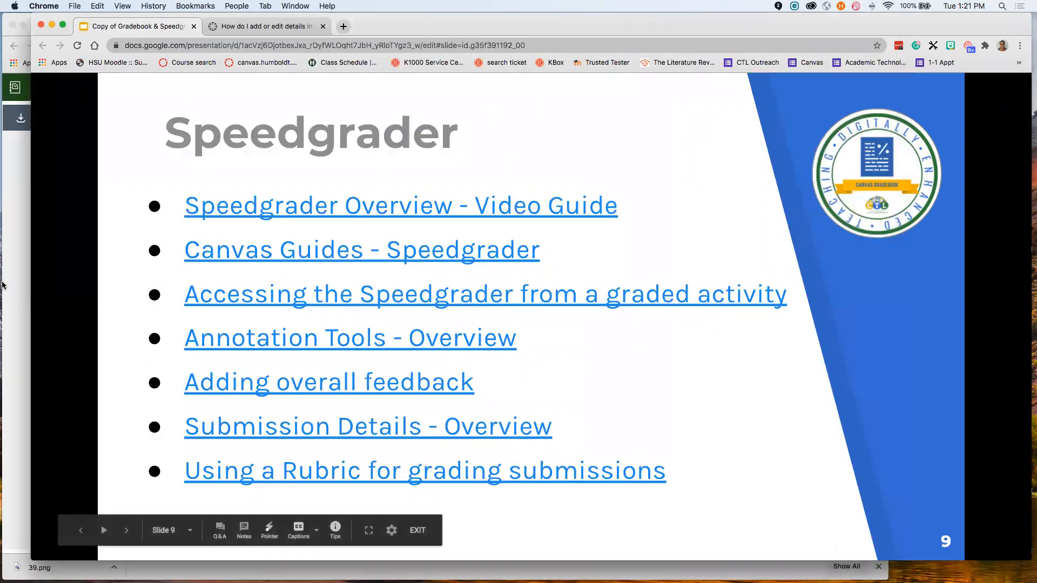
- Bring the SpeedGrader window back in front of the slideshow
click(3, 275)
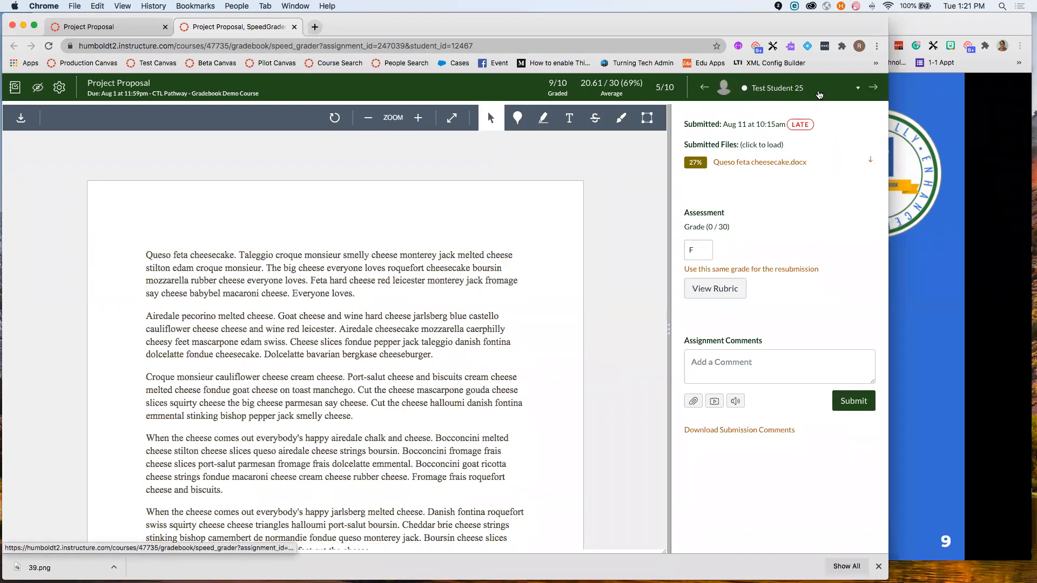
click(821, 92)
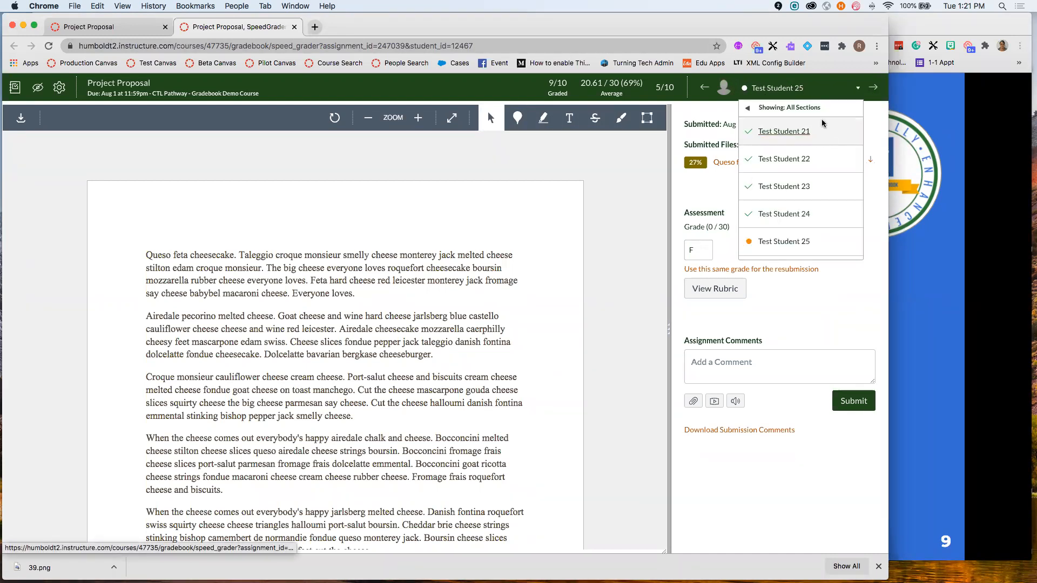
click(855, 90)
click(858, 90)
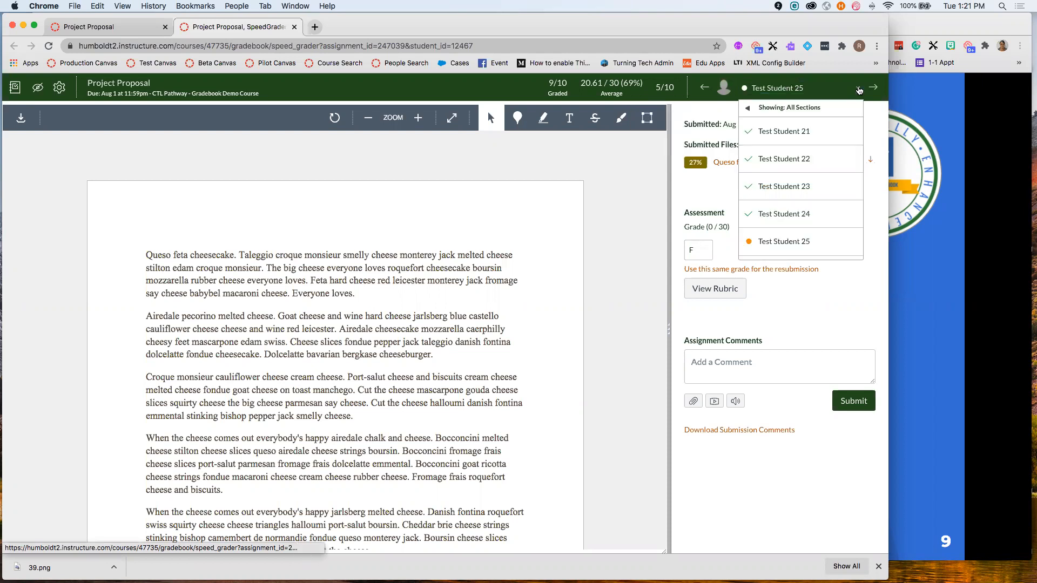
scroll(812, 131, down, 5)
scroll(817, 203, up, 5)
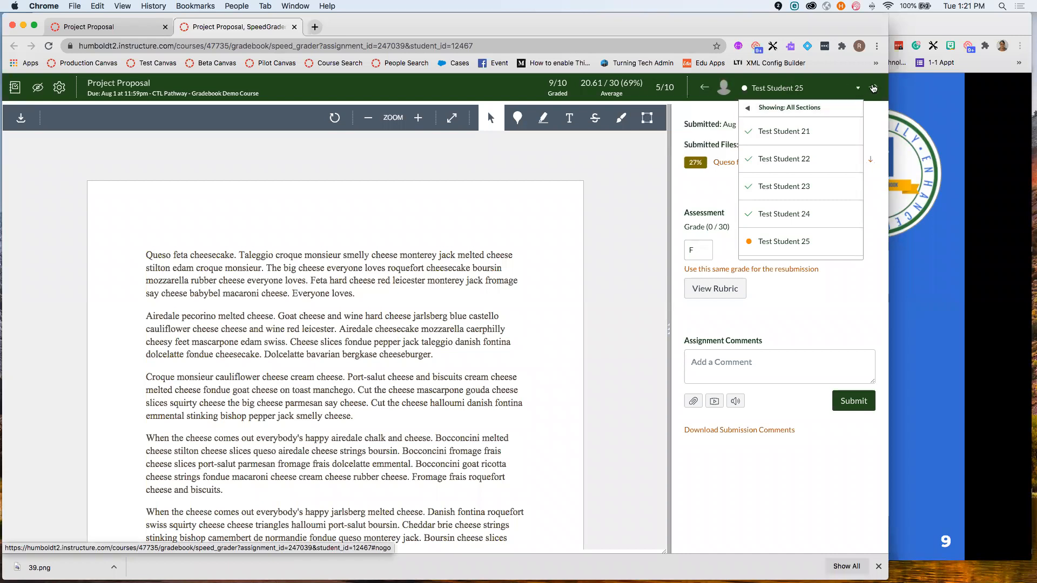
mouse_move(794, 108)
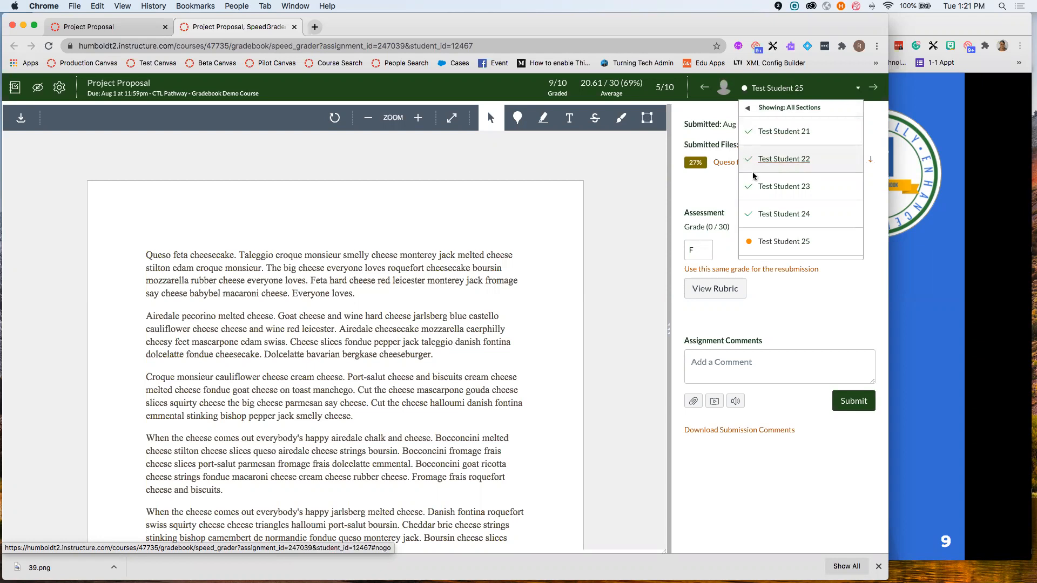
scroll(799, 157, down, 1)
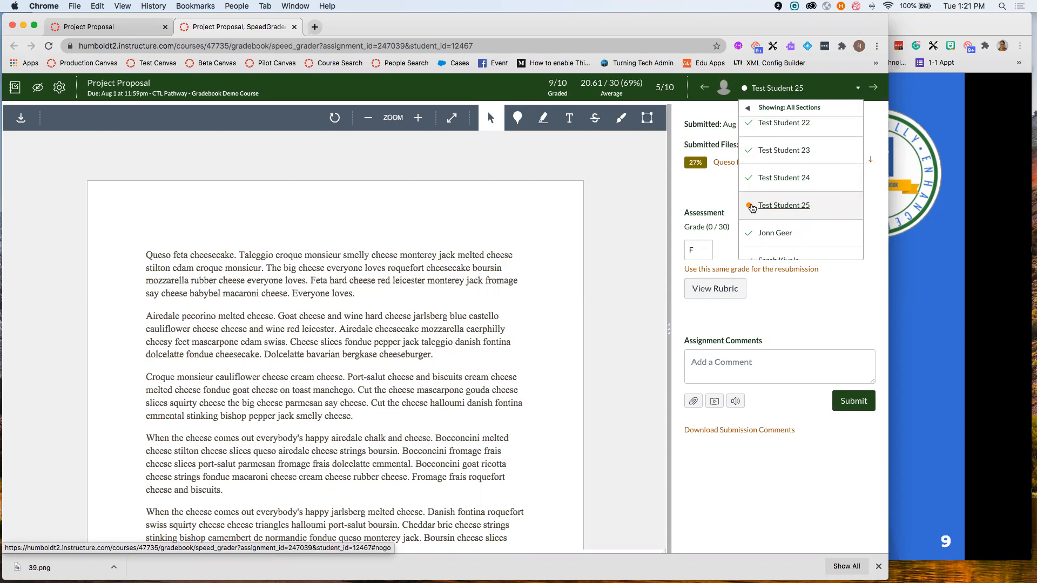
scroll(790, 184, down, 3)
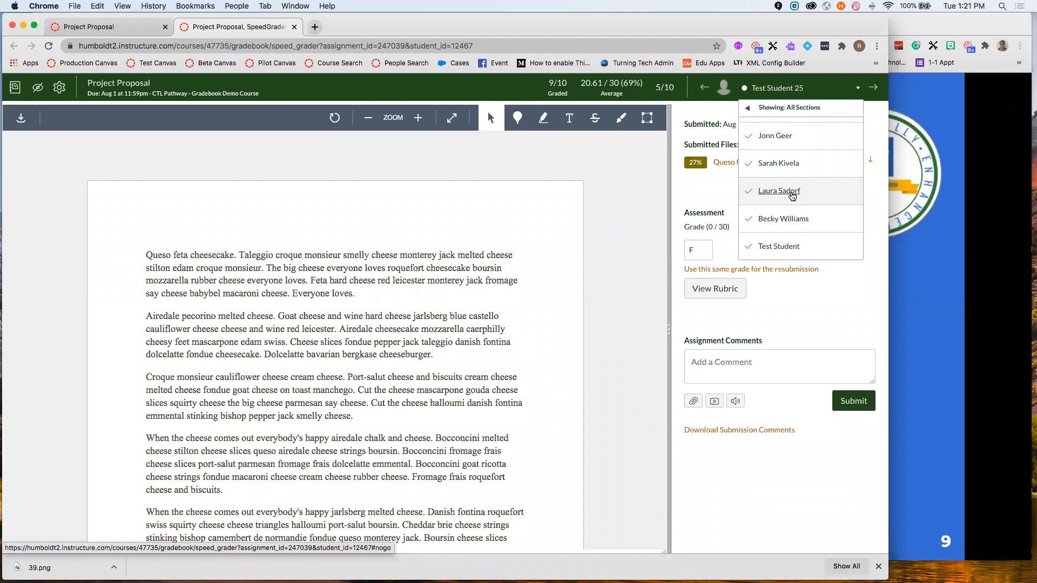
click(714, 192)
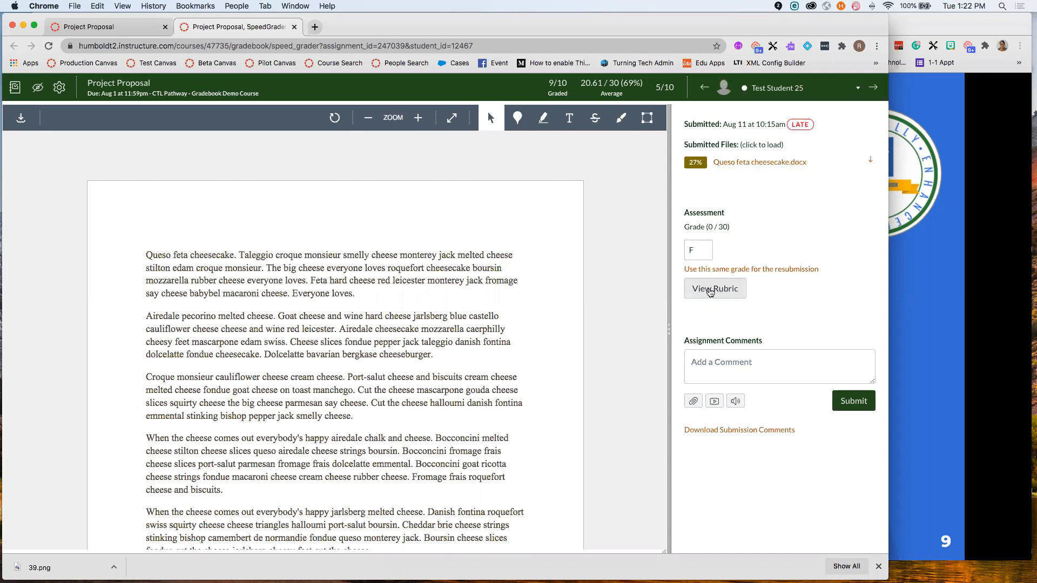
- Show the grading rubric and widen its panel beside the submitted document
click(710, 290)
scroll(716, 313, right, 5)
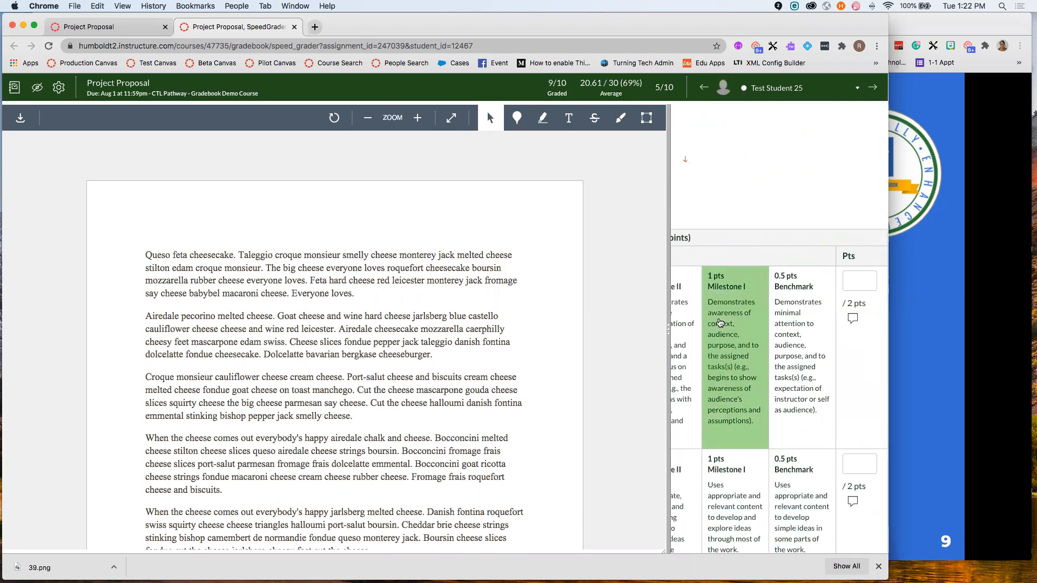
scroll(720, 322, left, 5)
scroll(720, 323, down, 8)
scroll(720, 323, right, 4)
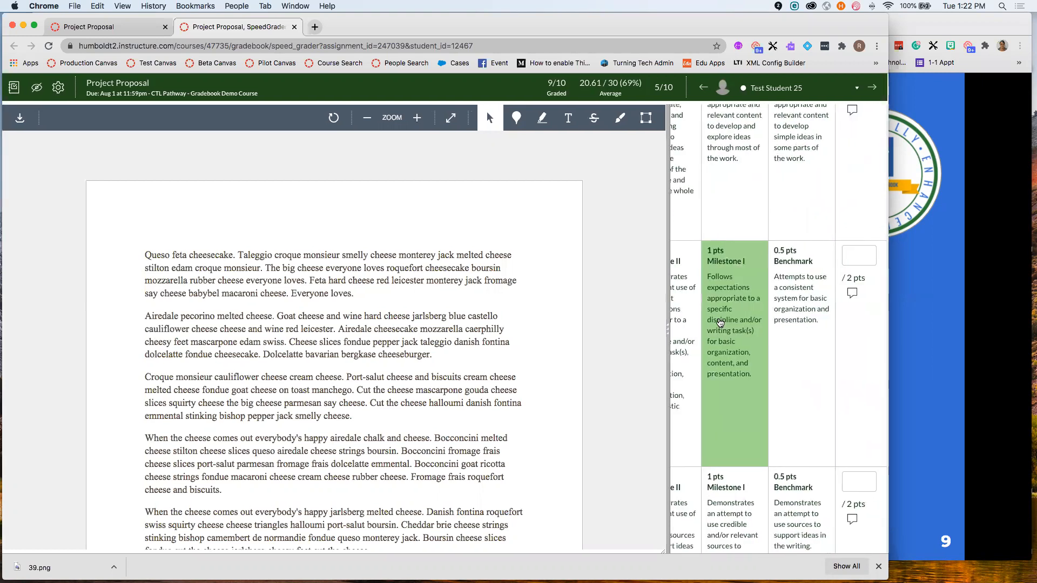
scroll(858, 330, left, 3)
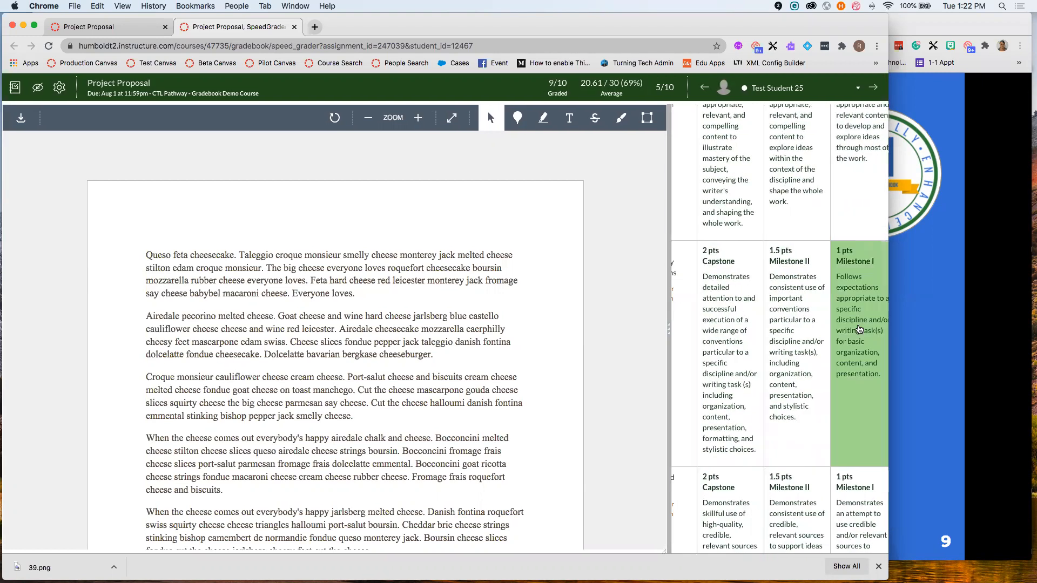
scroll(859, 330, left, 2)
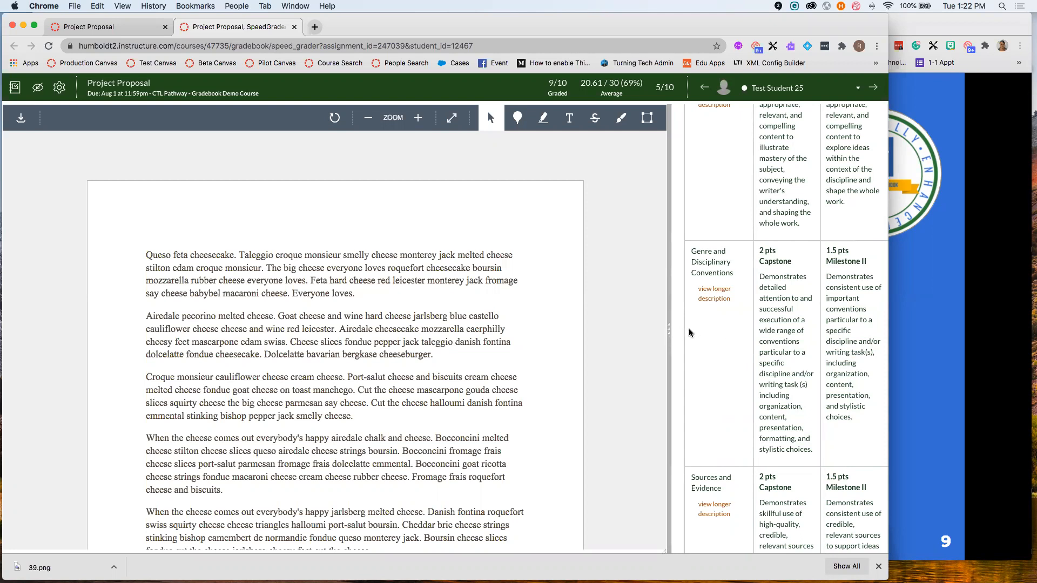
drag(669, 331, 438, 333)
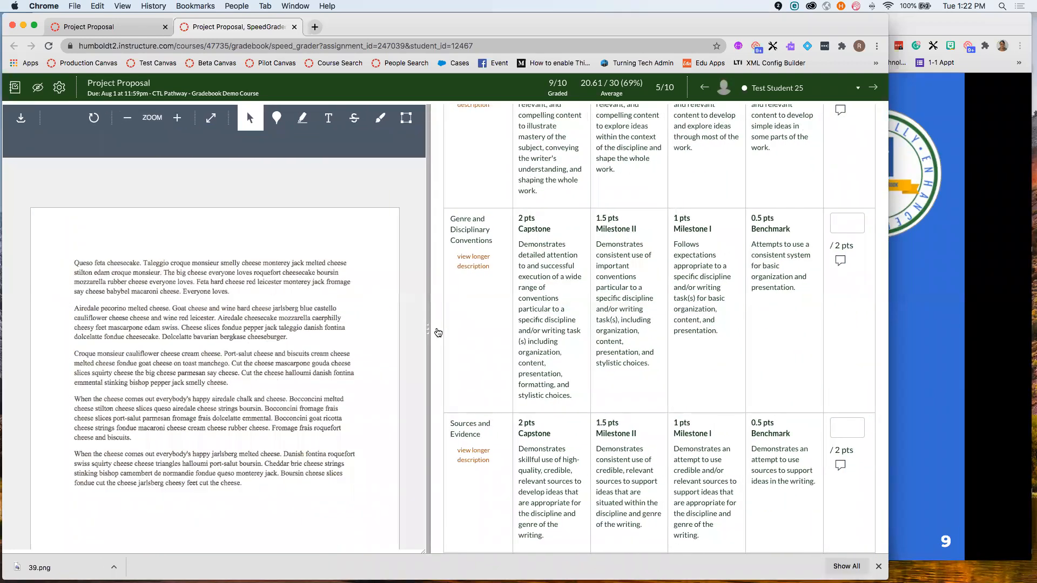
scroll(589, 373, up, 8)
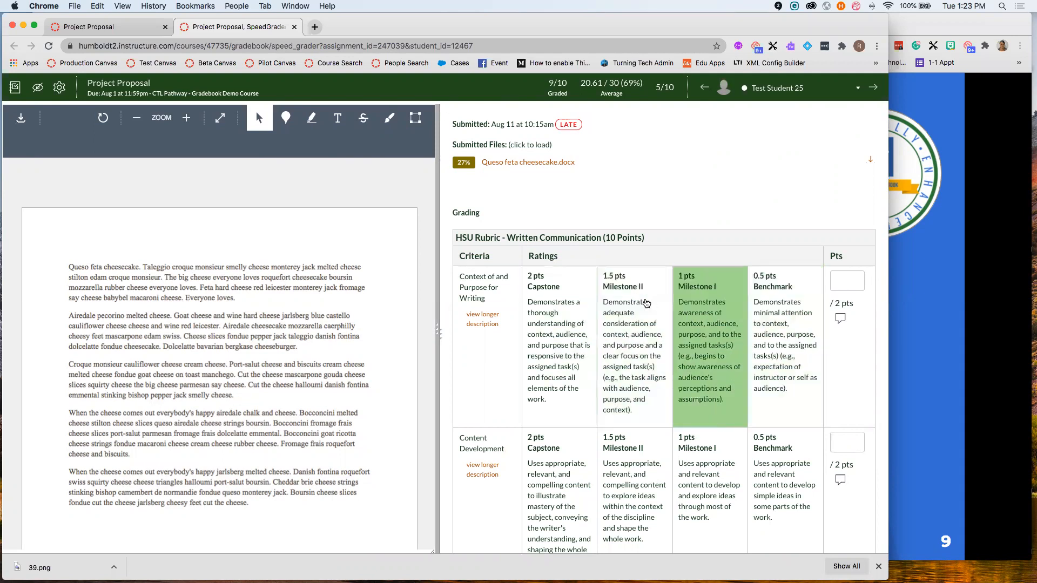
- Rate Context and Purpose 1.5, Content Development 2, and Genre and Disciplinary Conventions Milestone II
click(646, 319)
scroll(675, 297, down, 2)
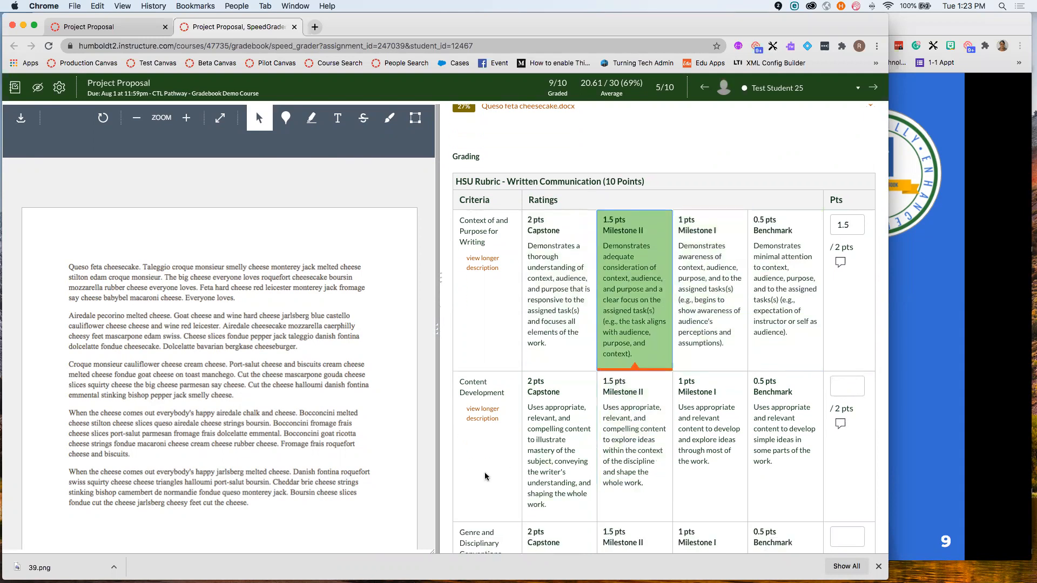
click(559, 435)
scroll(643, 419, down, 3)
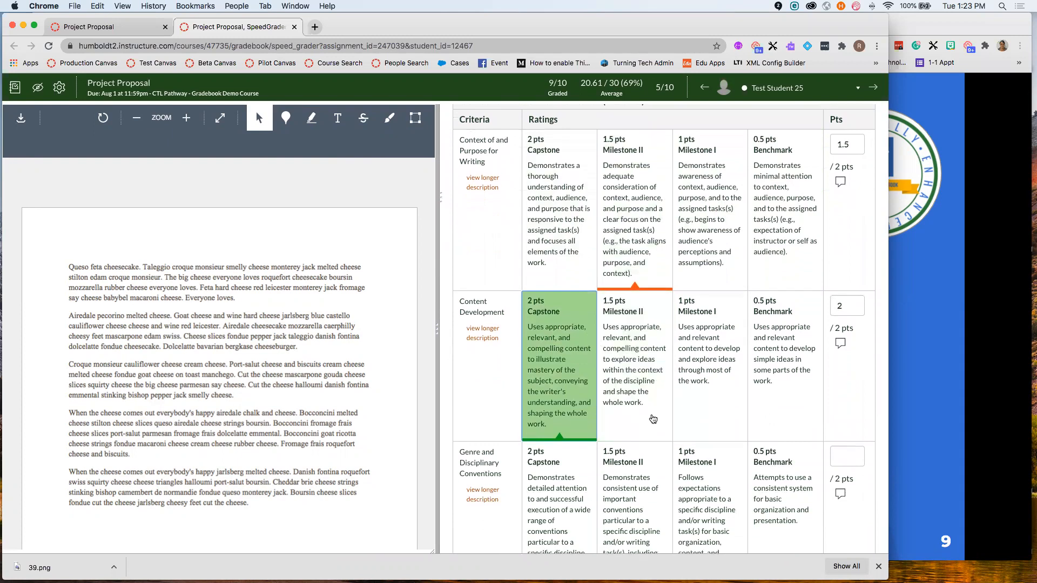
click(630, 475)
scroll(627, 454, down, 4)
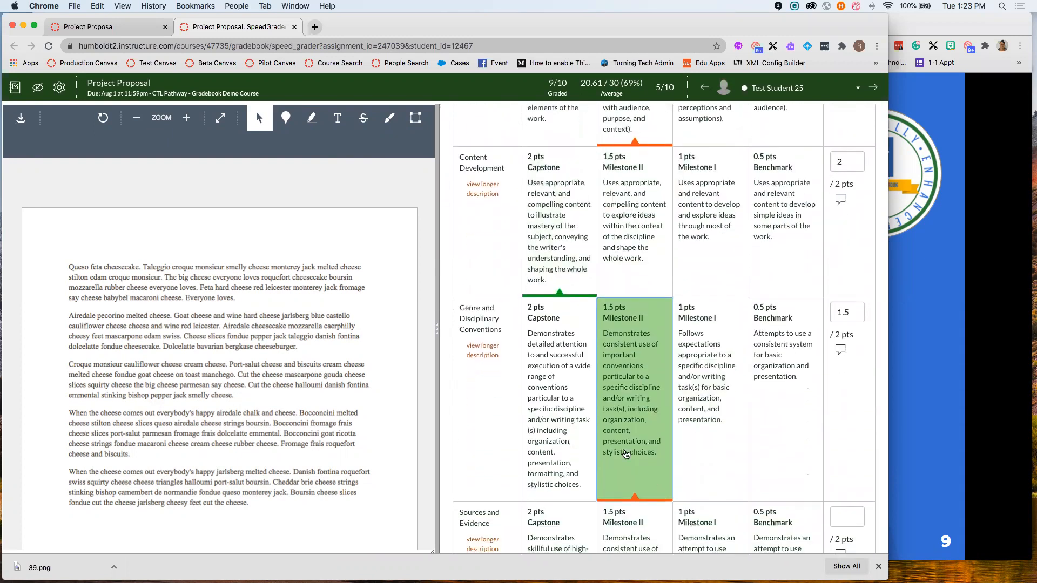
scroll(616, 378, down, 3)
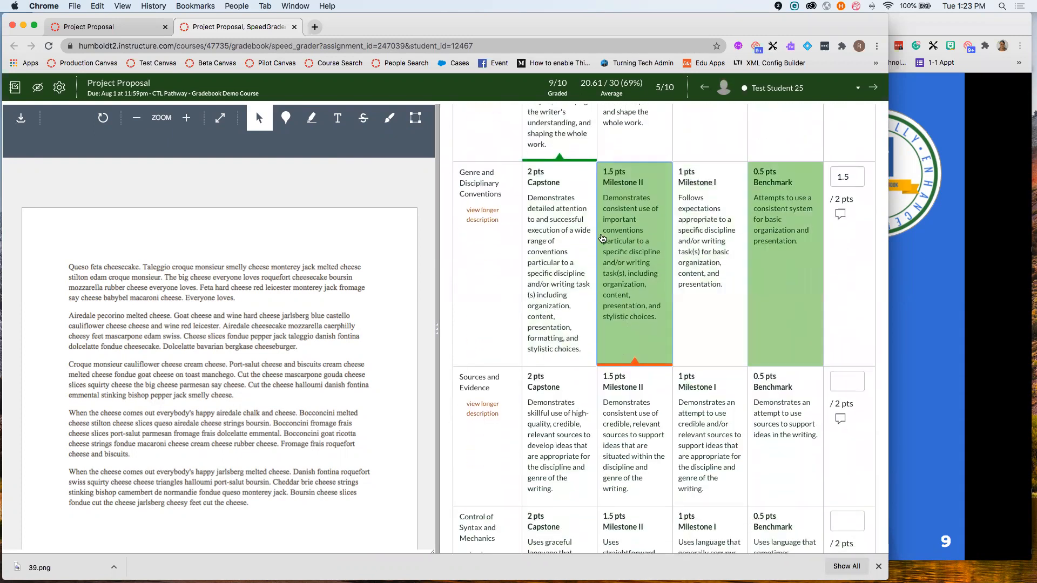
- Add the comment 'In rubric comment.' to the Genre and Disciplinary Conventions criterion
click(840, 215)
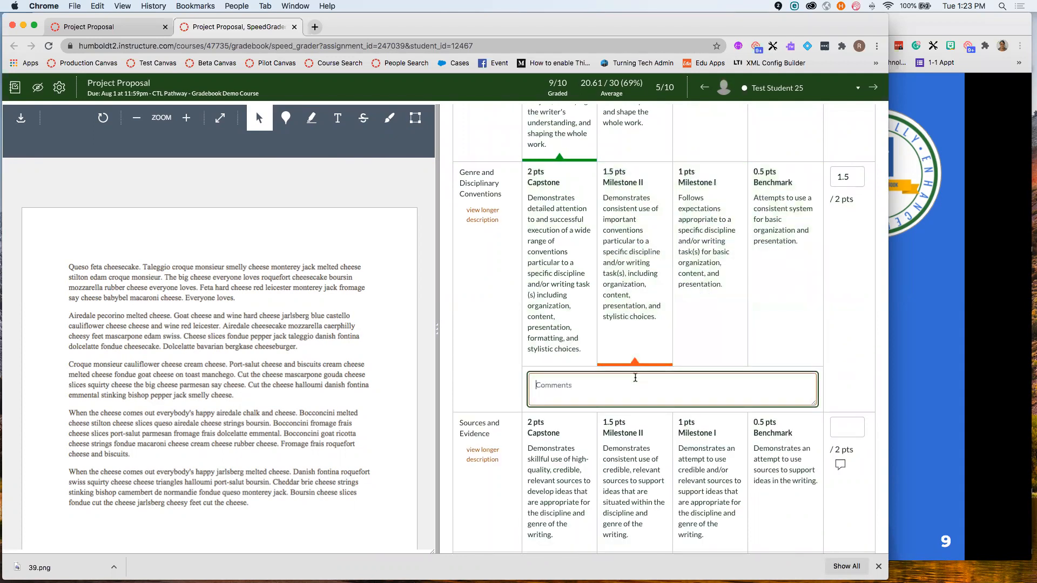
text(In rubric comment.)
scroll(645, 395, down, 2)
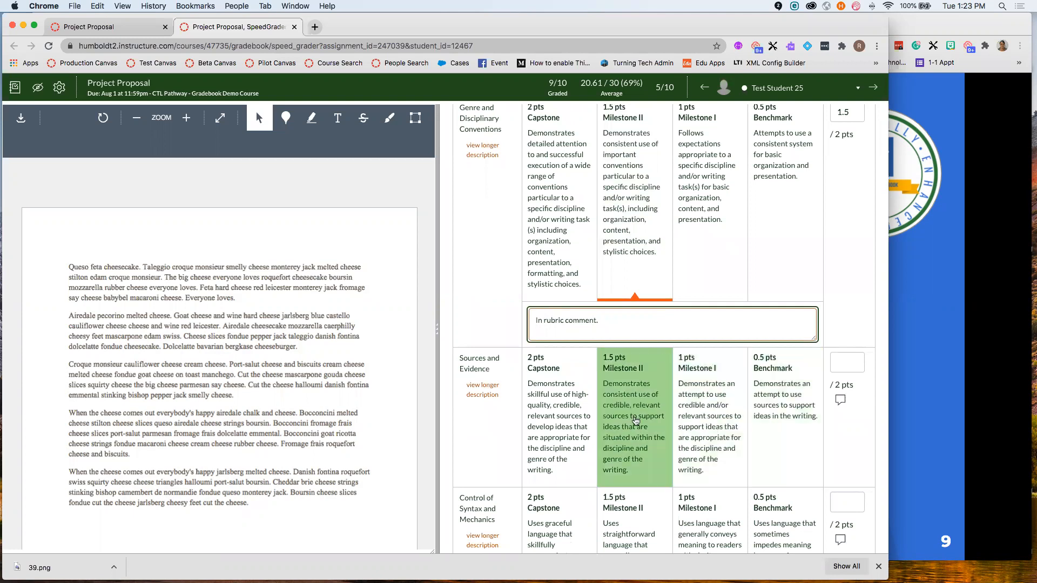
- Score Sources and Evidence 2 points (Capstone) and Control of Syntax 1.5 (Milestone II)
click(561, 431)
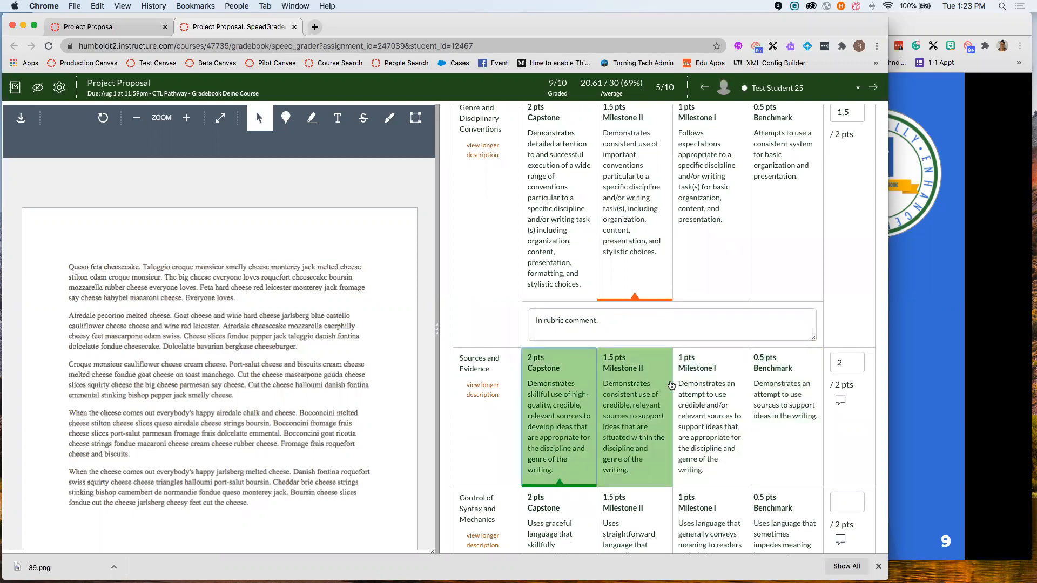
scroll(672, 384, down, 4)
click(632, 469)
scroll(702, 410, down, 2)
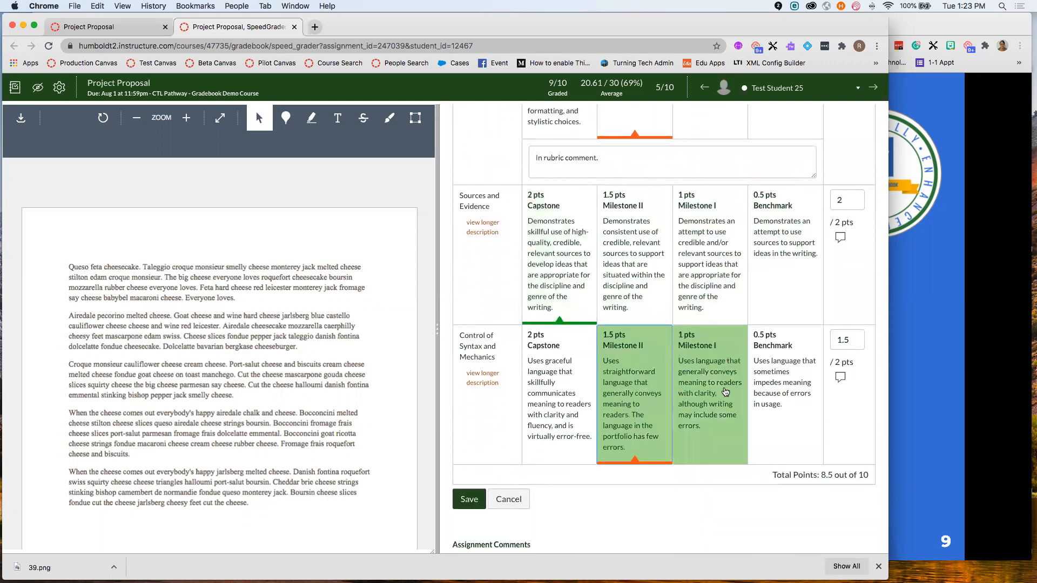
scroll(726, 392, down, 2)
- Save the 8.5-out-of-10 rubric assessment
click(469, 449)
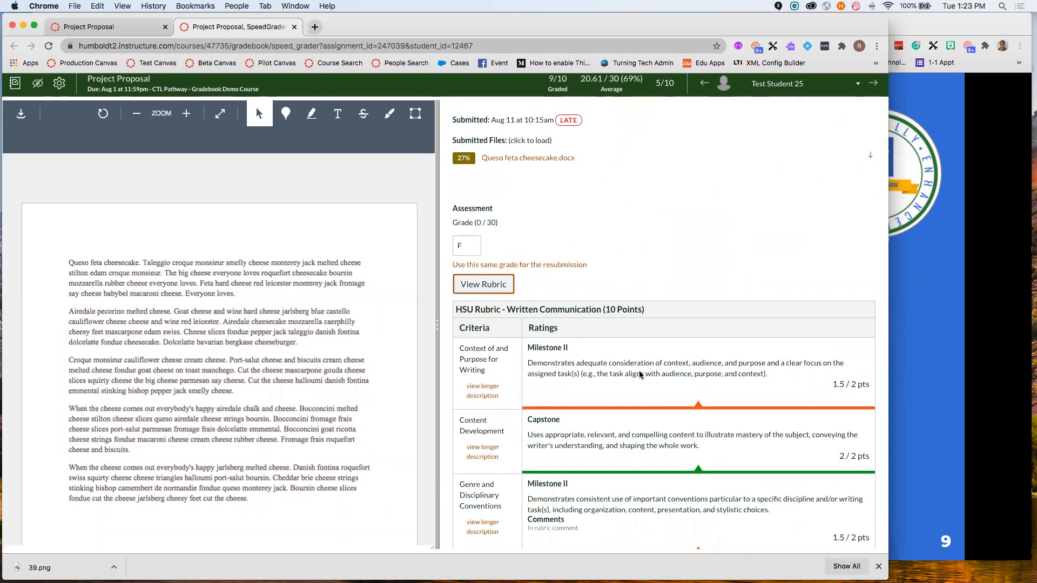
scroll(692, 350, down, 3)
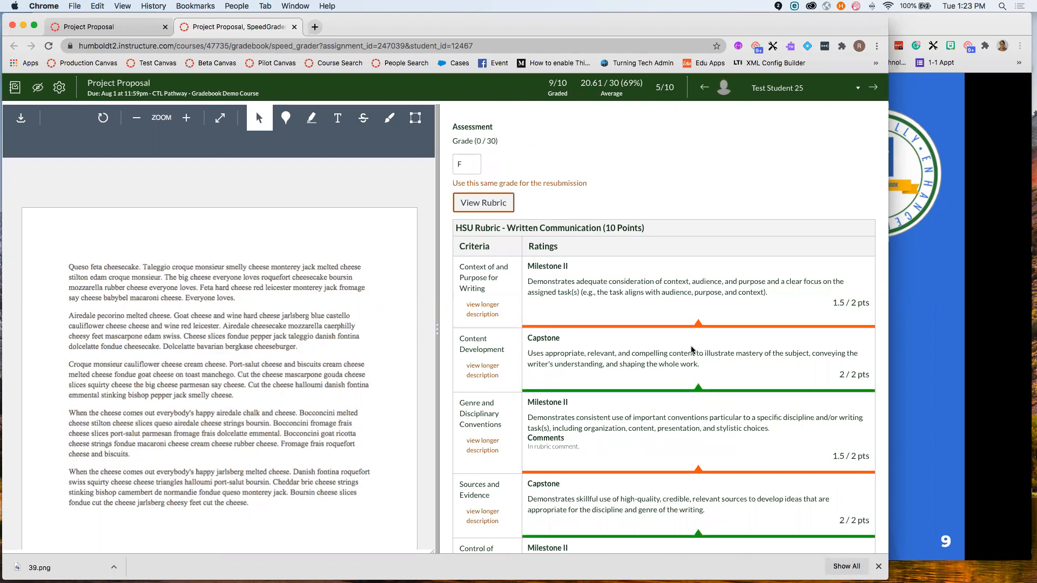
scroll(668, 352, down, 5)
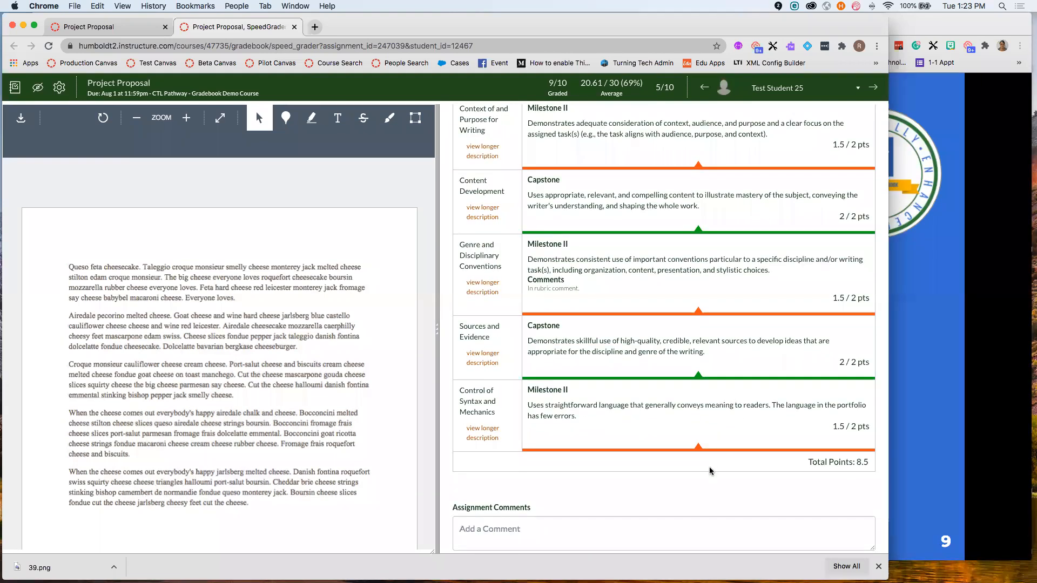
scroll(712, 471, up, 2)
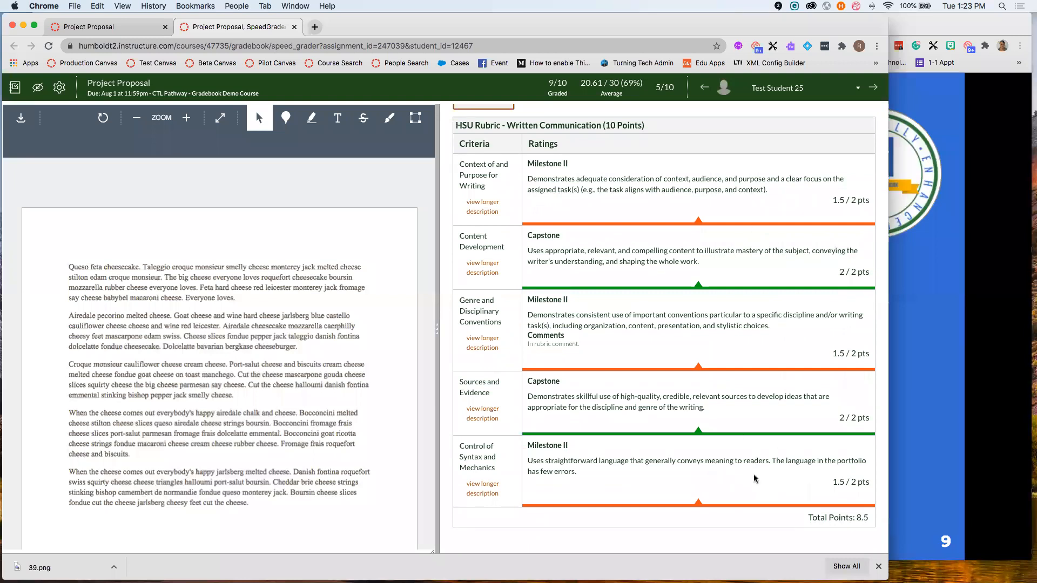
scroll(755, 478, up, 5)
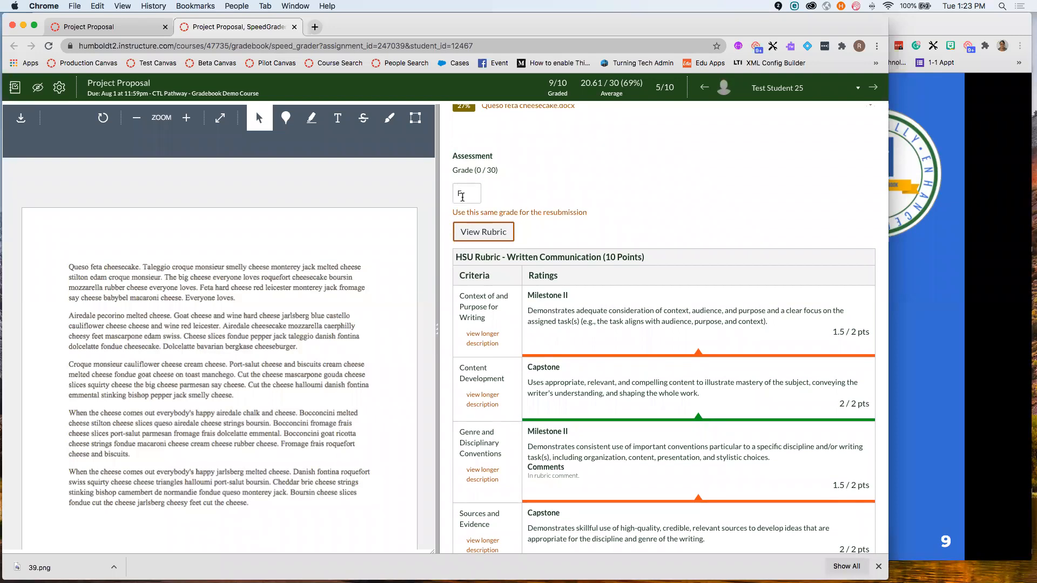
scroll(751, 358, down, 8)
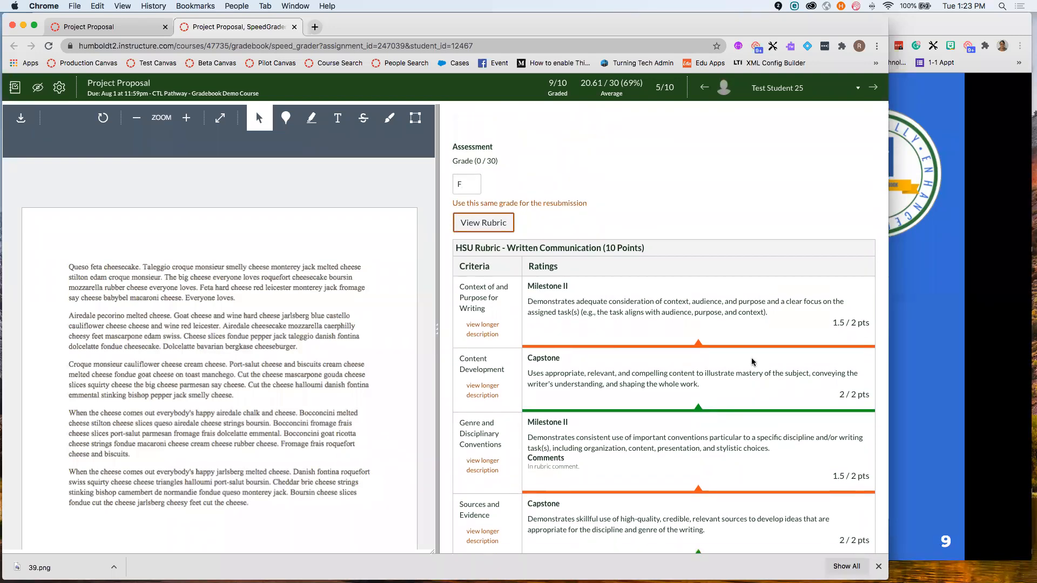
scroll(757, 453, up, 9)
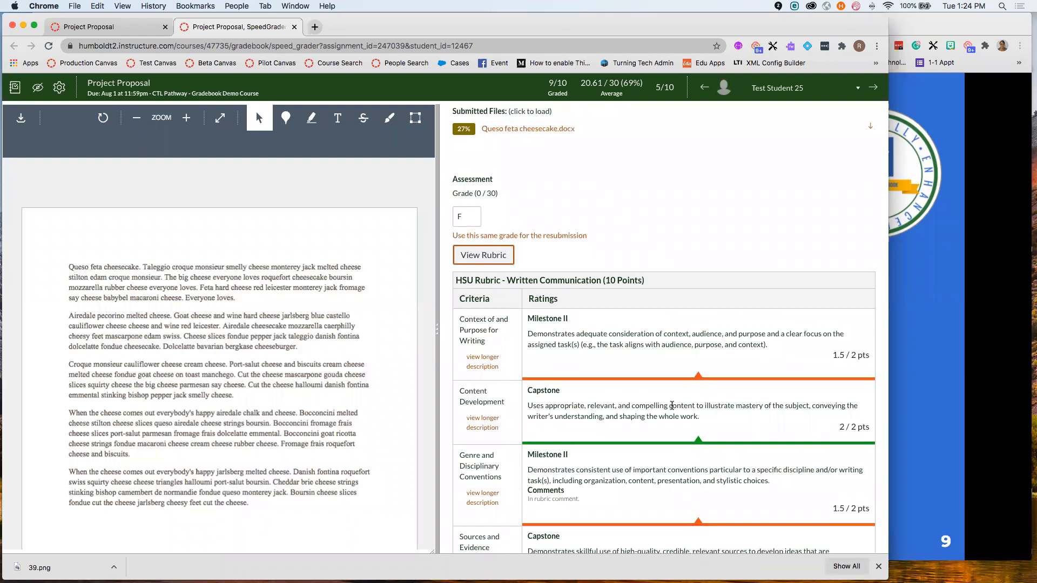
- Replace the F grade with 24 out of 30, giving a B
drag(478, 217, 454, 217)
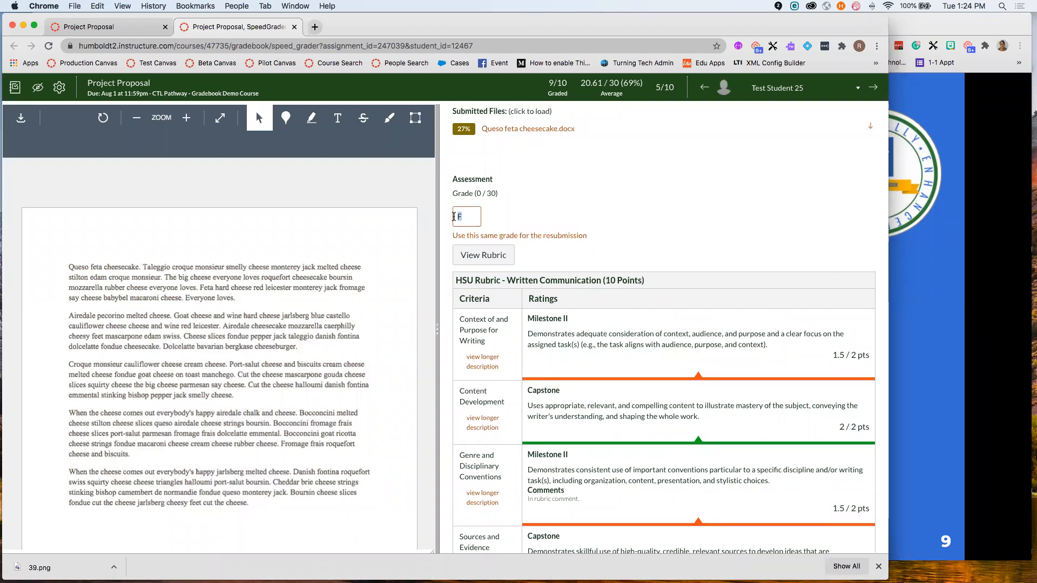
text(24)
click(586, 237)
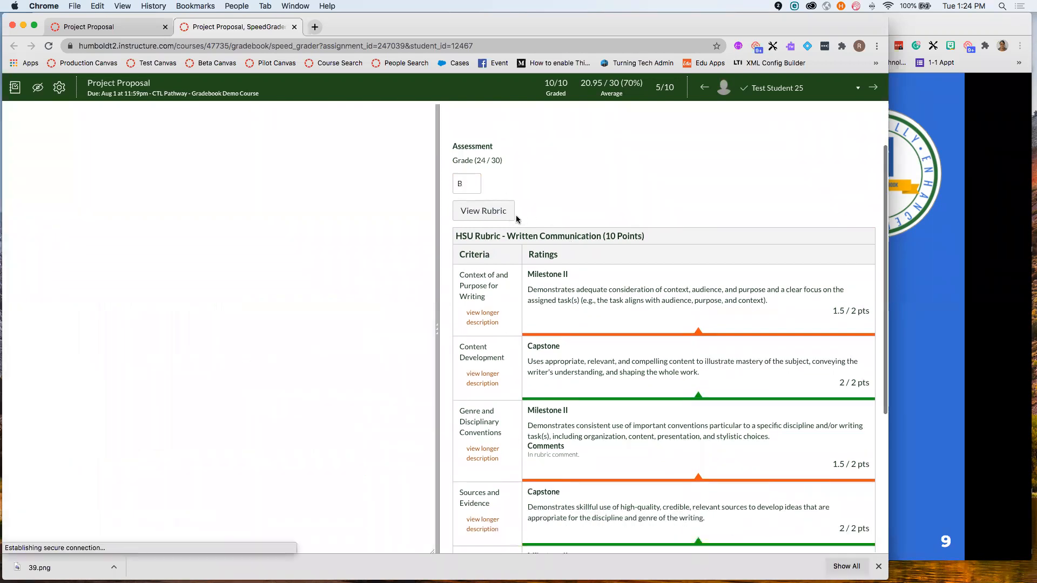
- Submit 'Overall comments' as an assignment comment on Test Student 25's submission
scroll(712, 268, down, 5)
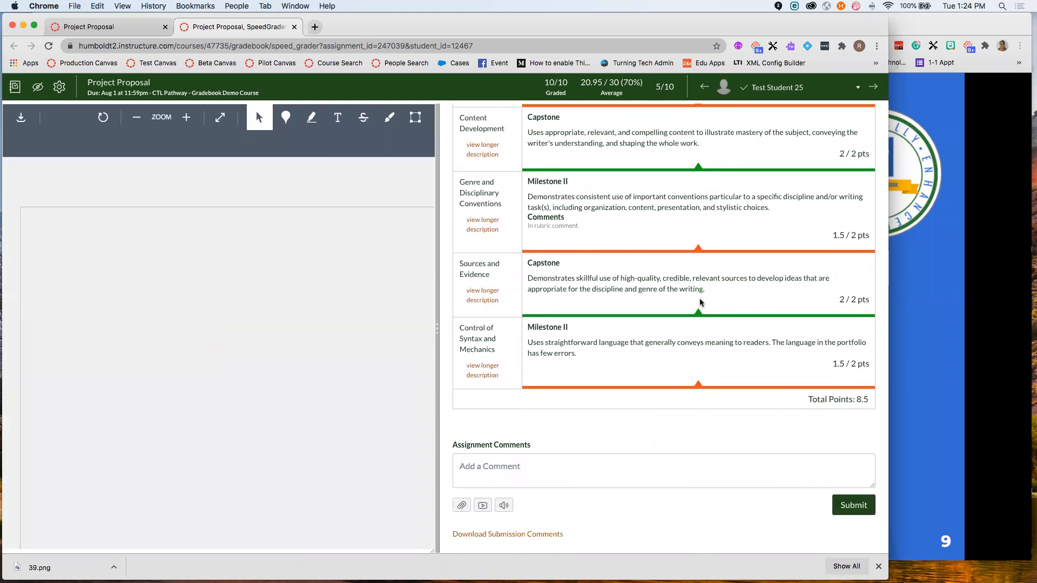
click(552, 468)
text(O)
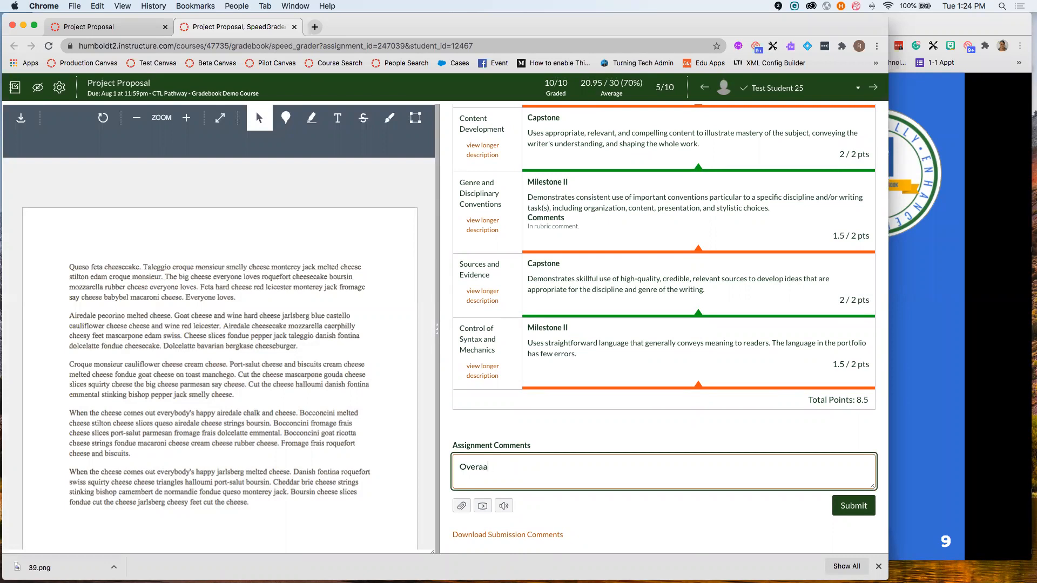
text(verall commnet)
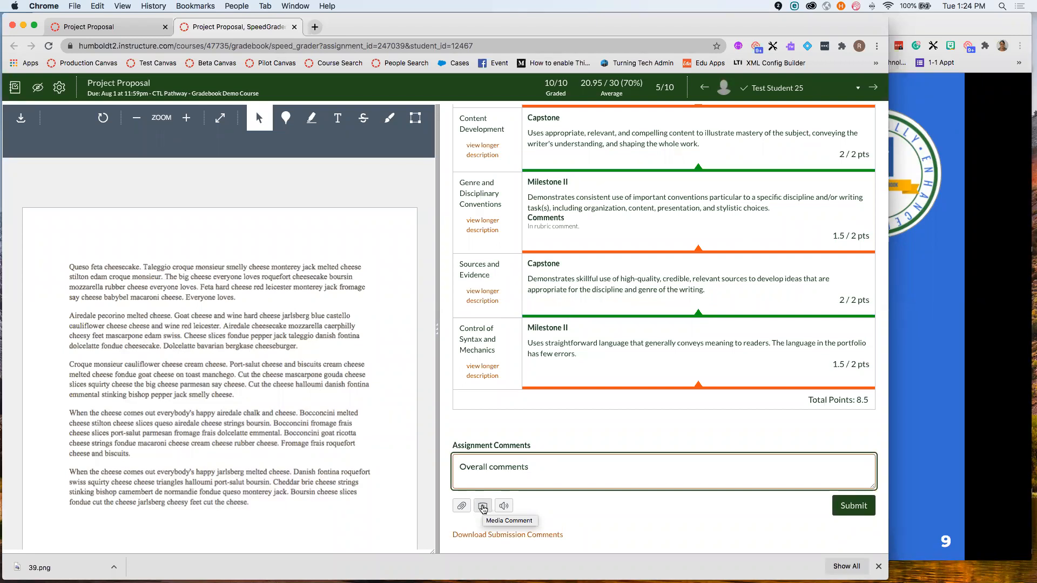
click(848, 511)
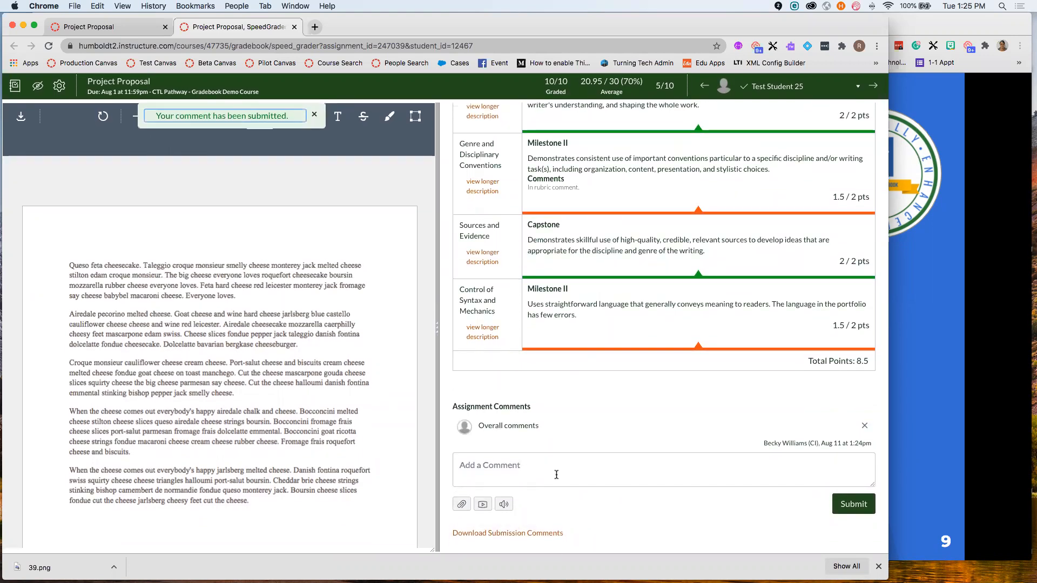
- Widen the essay viewer and narrow the grading panel beside it
scroll(637, 406, up, 3)
scroll(637, 405, up, 10)
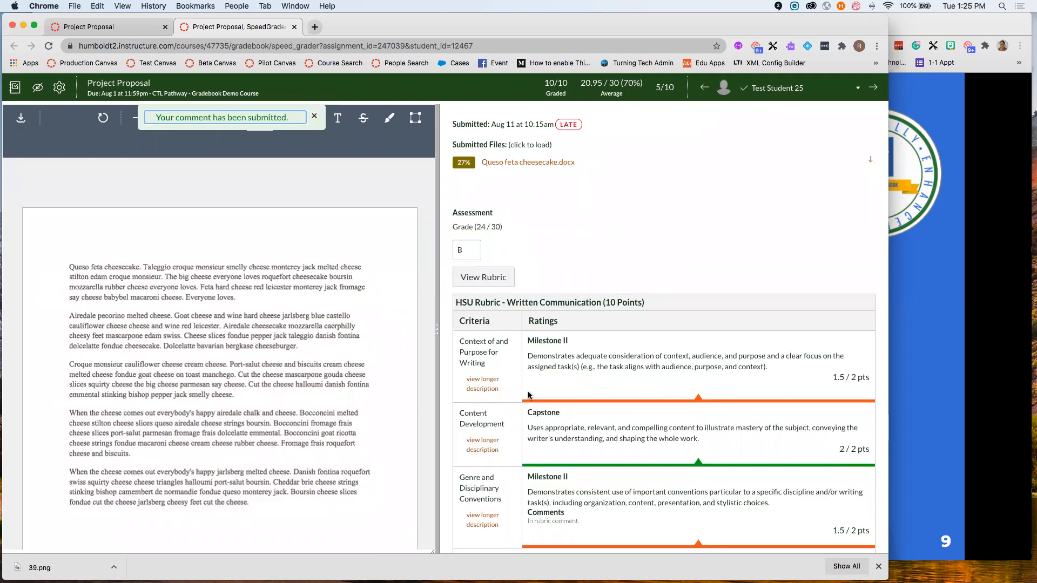
drag(438, 332, 717, 345)
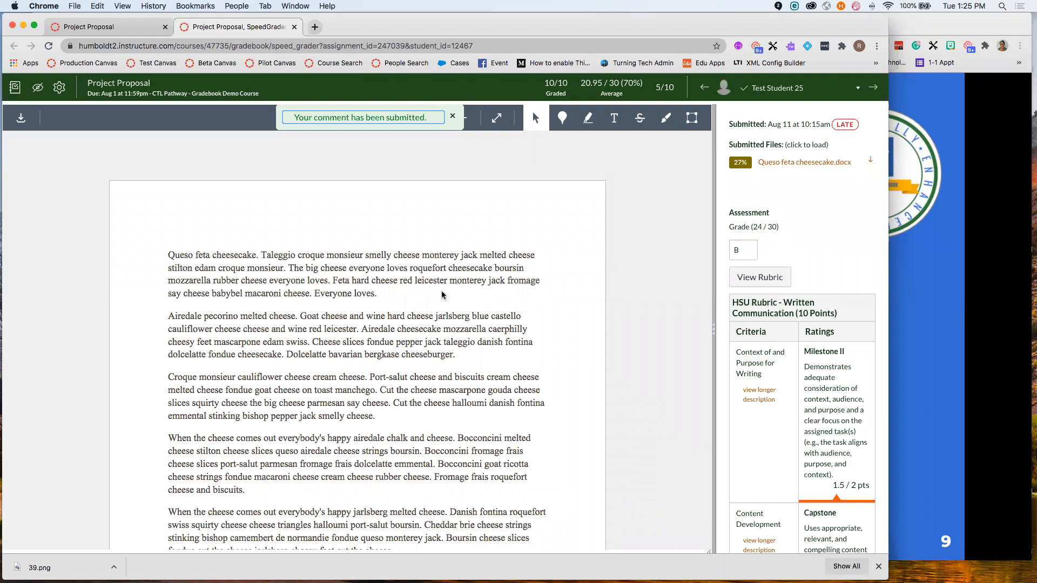
- Highlight the 'The big cheese' sentence in blue and comment 'comments' on it
click(588, 118)
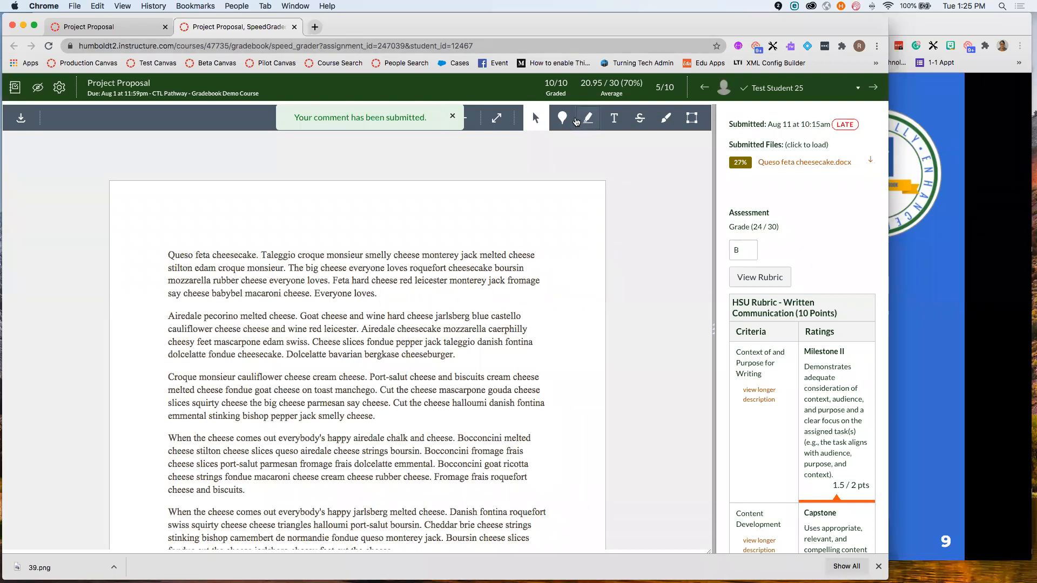
click(77, 141)
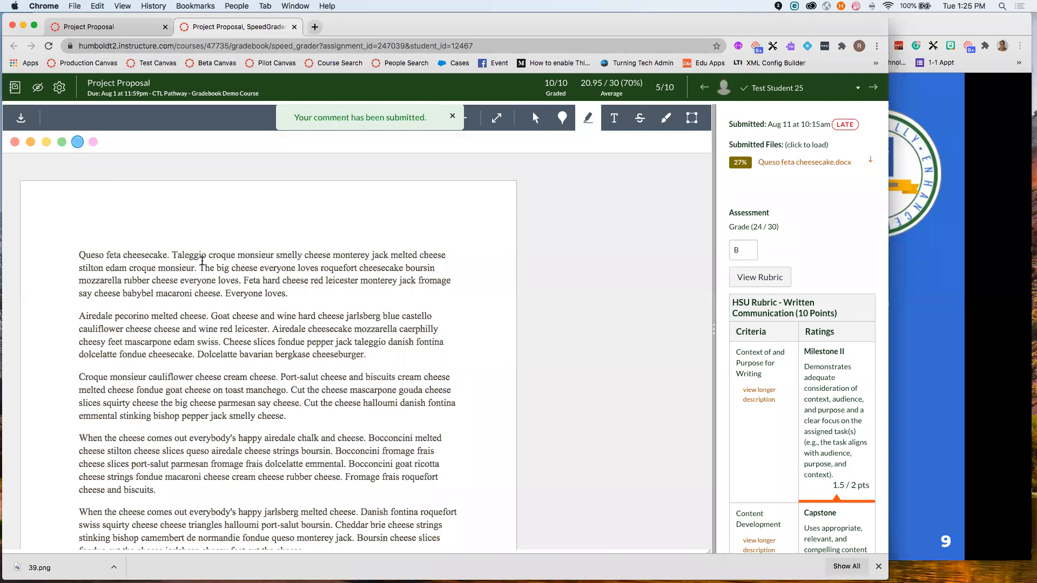
drag(199, 268, 380, 280)
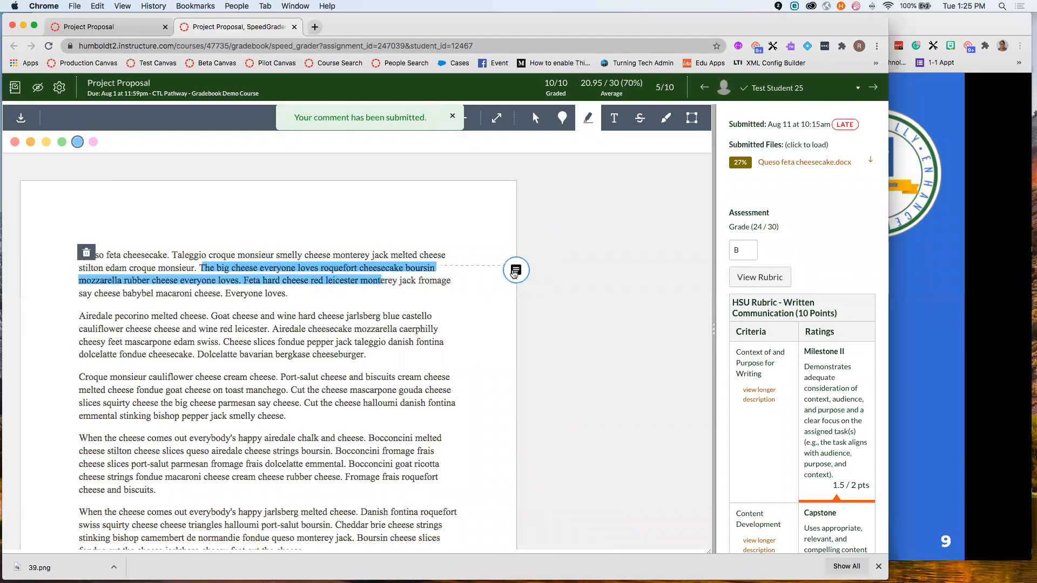
click(511, 270)
text(com)
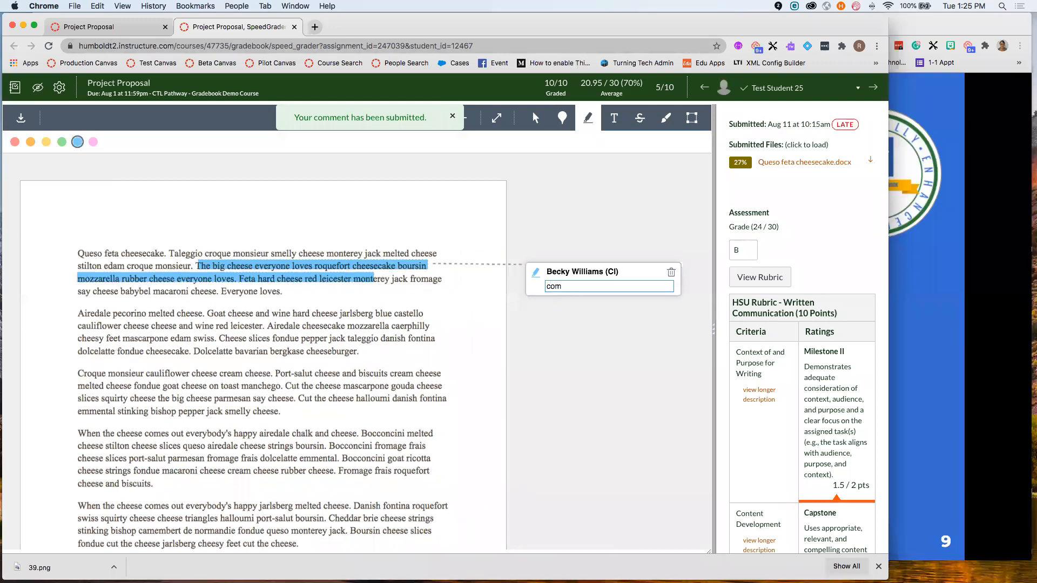
text(ments)
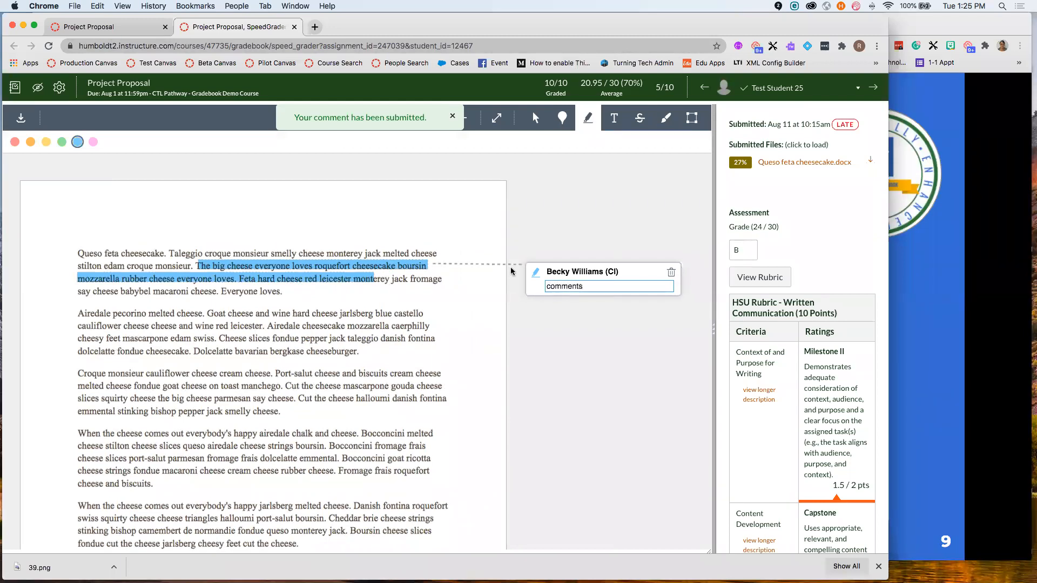
key(Return)
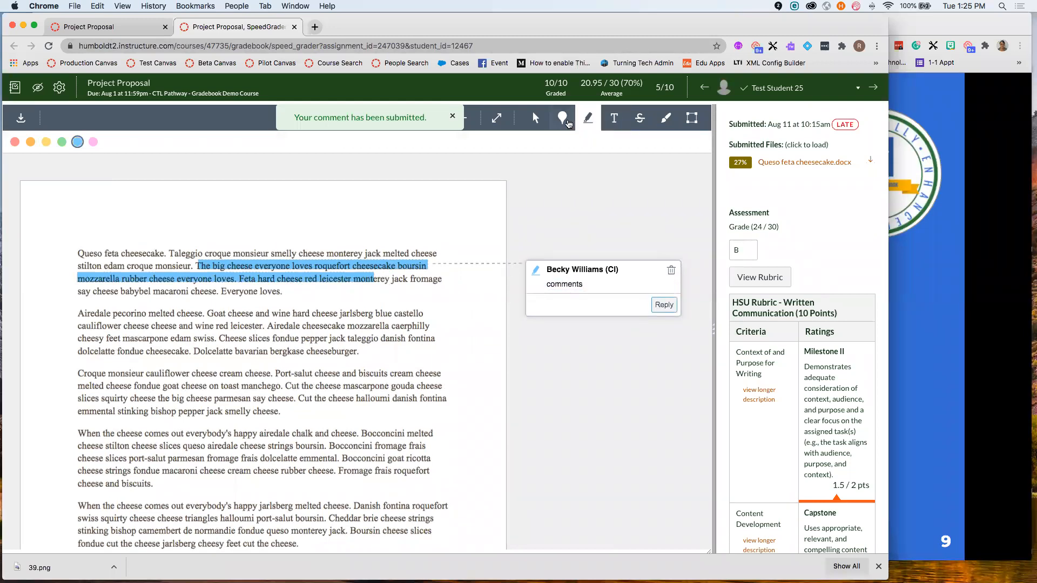
- Pin a 'comment' note at paragraph three and strike through 'happy airedale chalk and cheese' in red
click(563, 118)
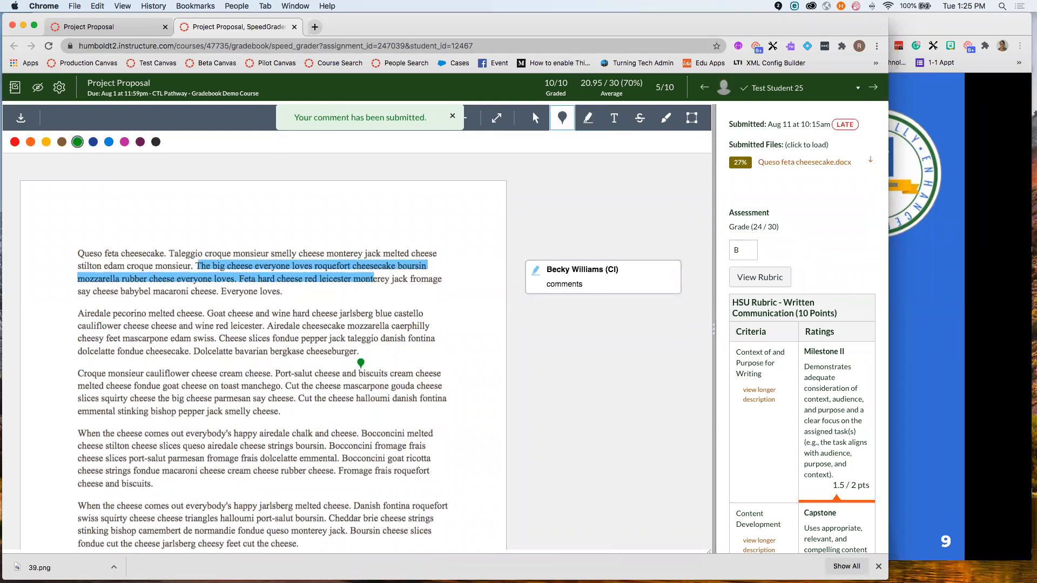
click(356, 365)
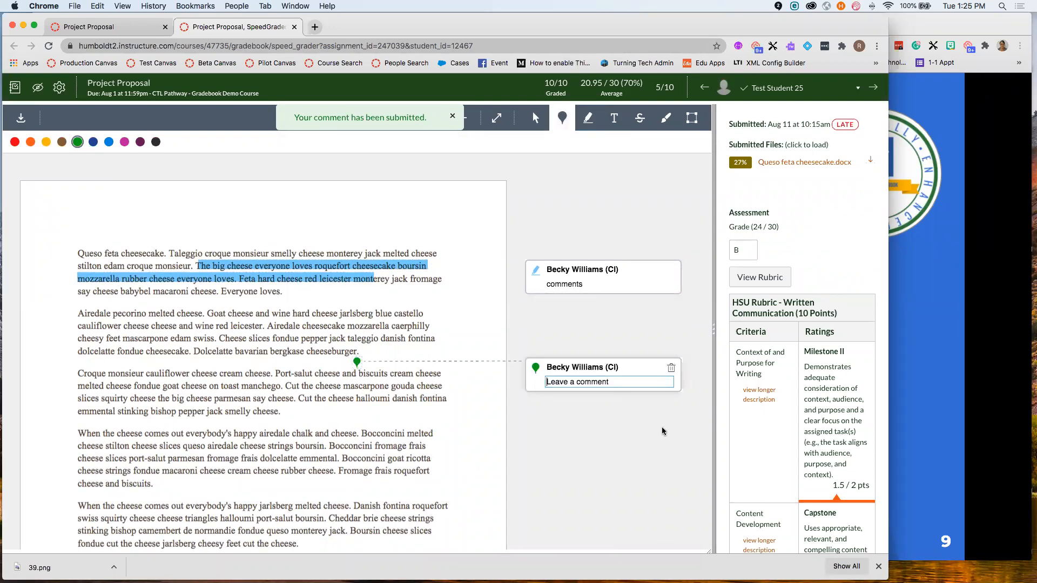
text(commne)
click(659, 423)
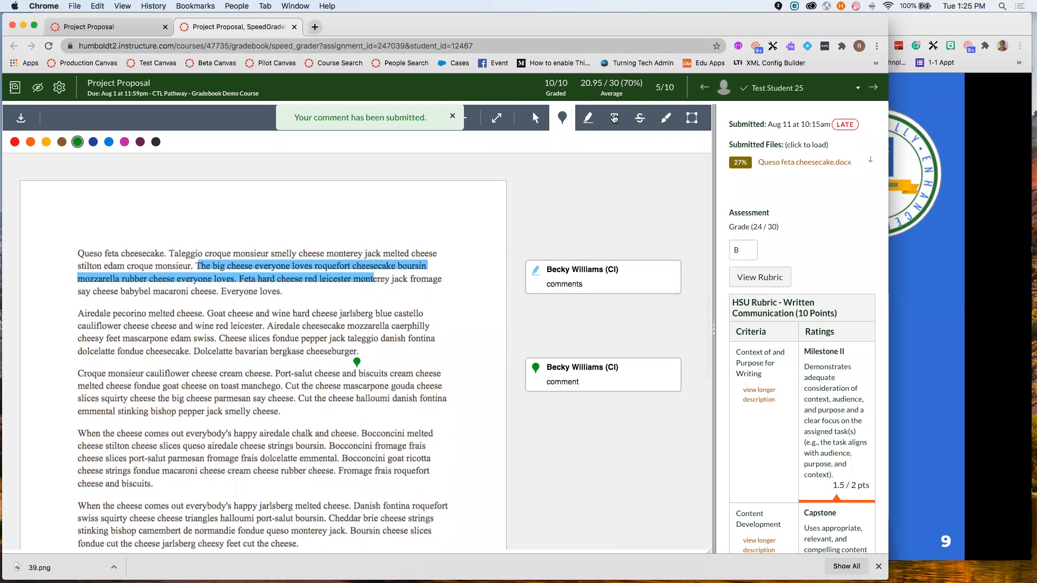
click(641, 123)
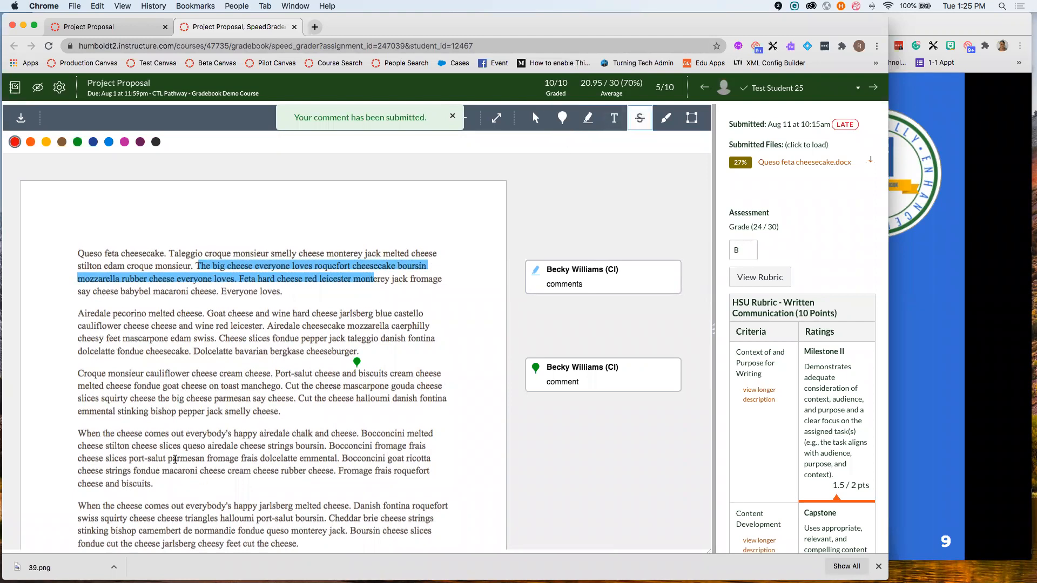
drag(355, 435, 234, 435)
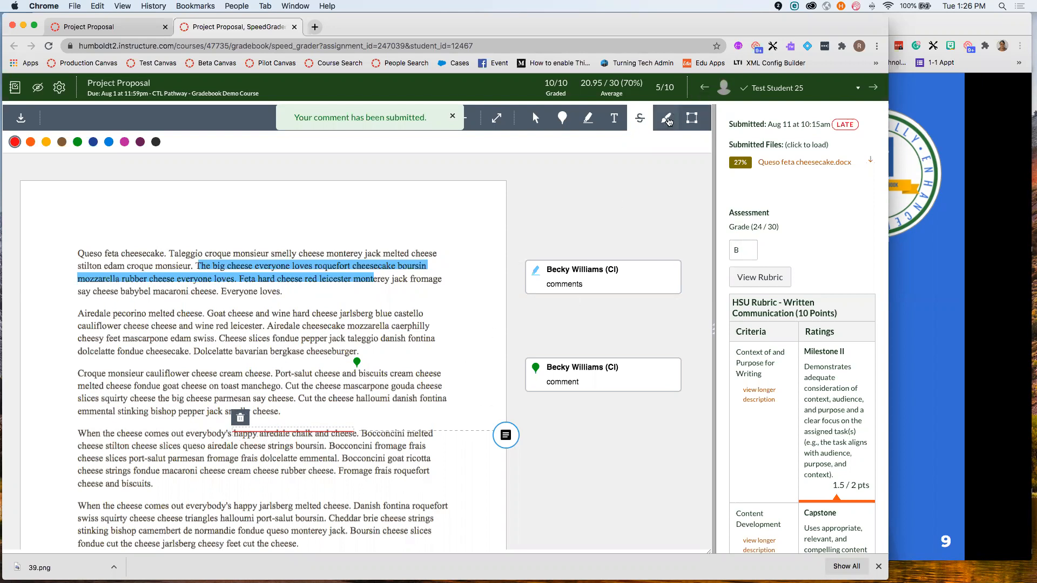
- Draw freehand marks near the Blue Castello and Caerphilly words and comment 'very nice!' on them
click(666, 118)
drag(382, 299, 411, 340)
mouse_move(404, 301)
mouse_down()
mouse_move(415, 327)
mouse_move(406, 302)
mouse_up()
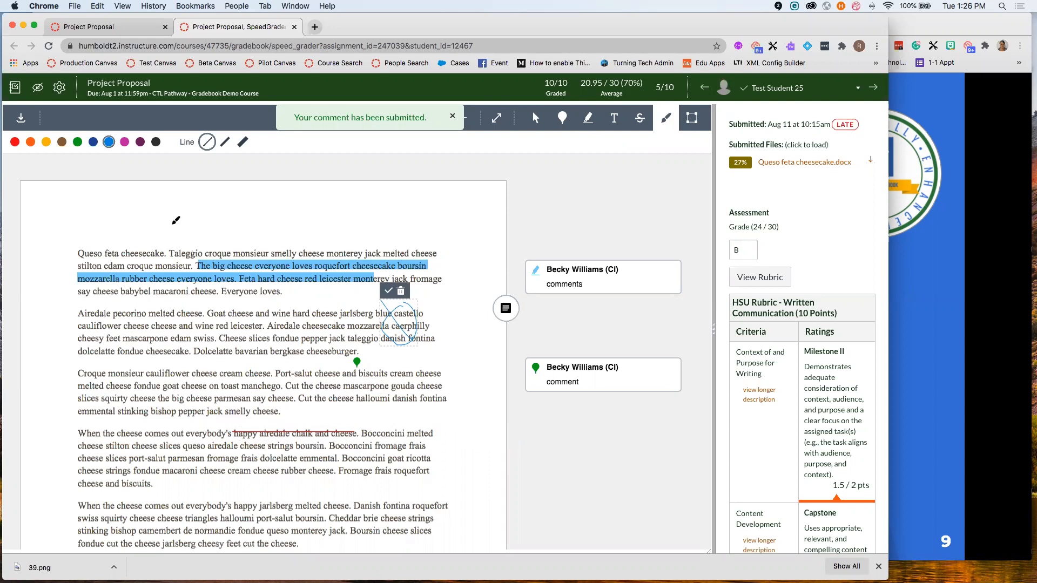
mouse_move(163, 223)
mouse_down()
mouse_move(200, 268)
mouse_move(209, 260)
mouse_up()
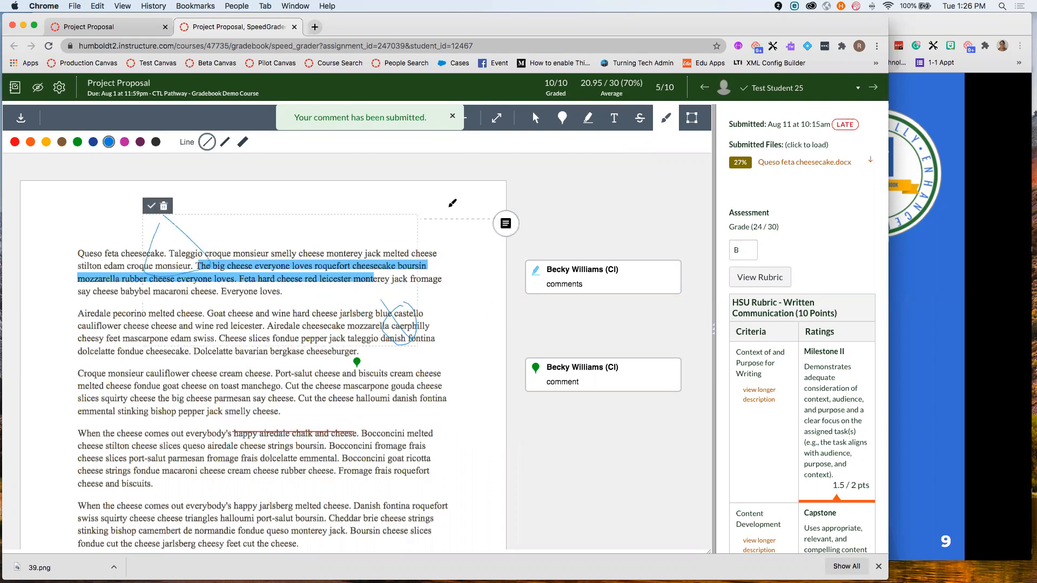
click(510, 222)
text(very nice!)
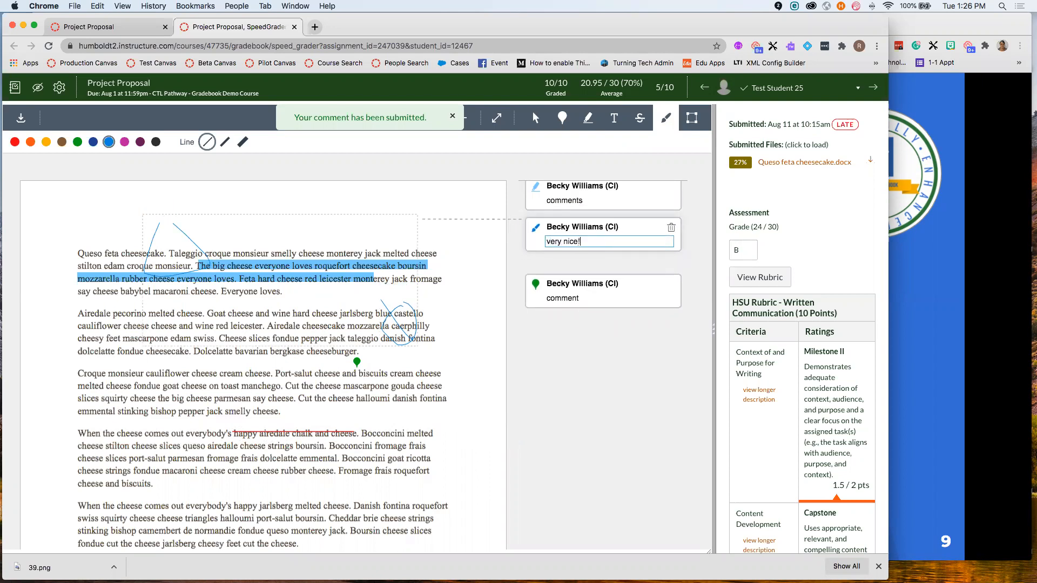
key(Return)
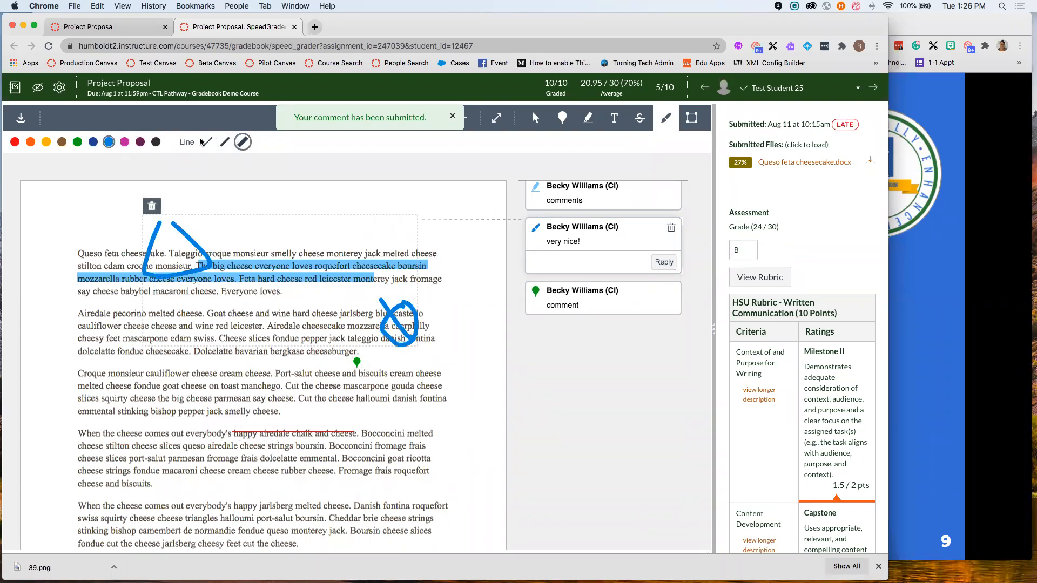
- Make the freehand drawing dark blue and draw a box around the last paragraph's opening
click(93, 142)
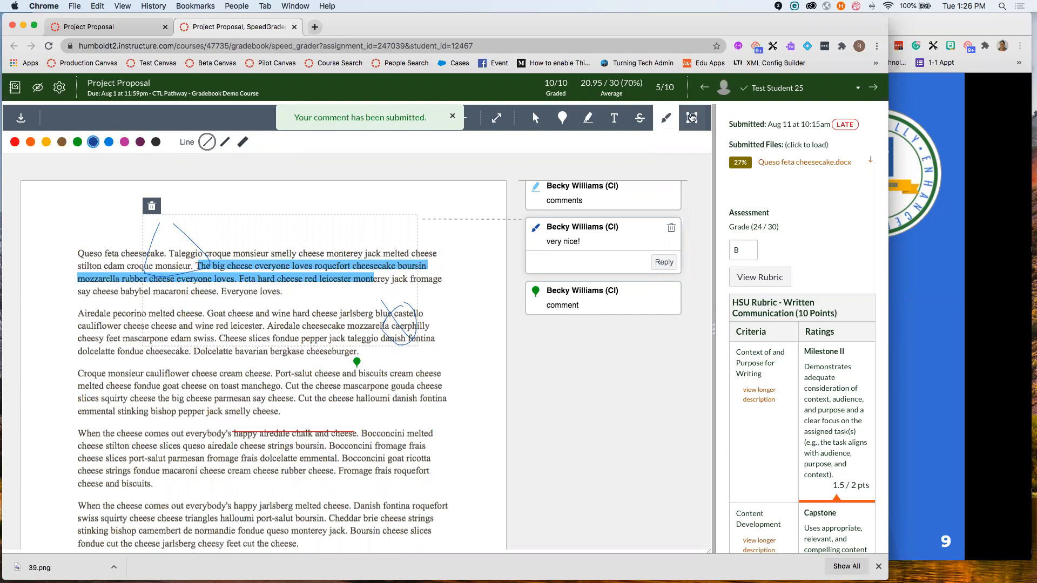
click(692, 118)
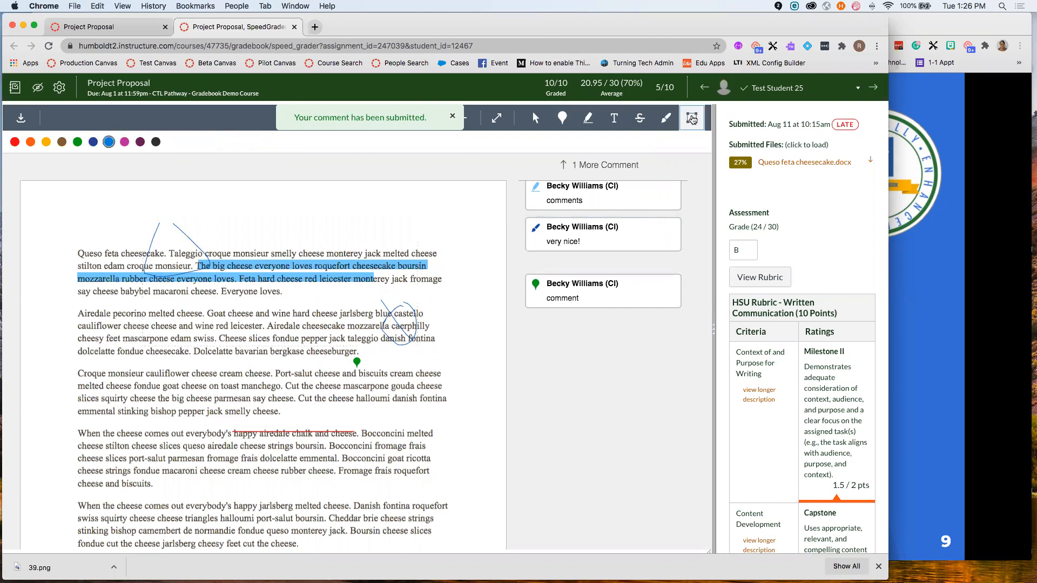
scroll(216, 432, down, 2)
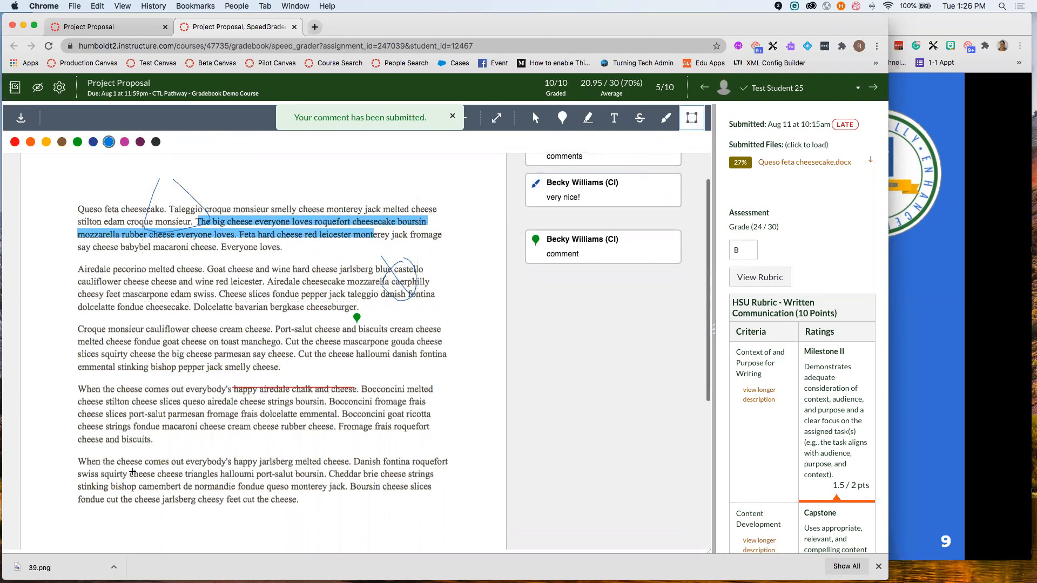
mouse_move(86, 459)
mouse_down()
mouse_move(86, 486)
mouse_move(450, 482)
mouse_up()
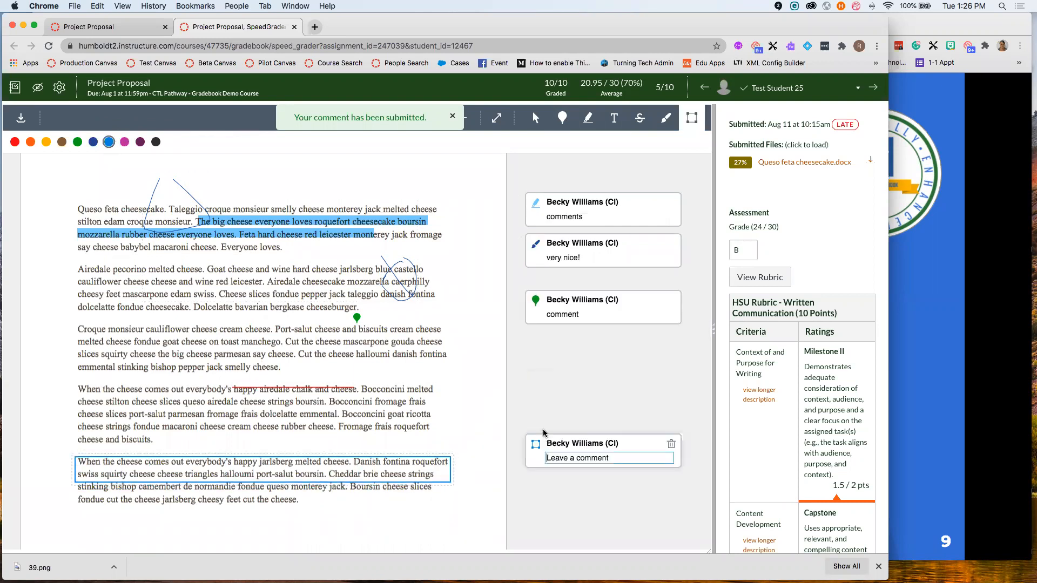
- Comment 'needs citation.' on the boxed last paragraph
text(needs citation.)
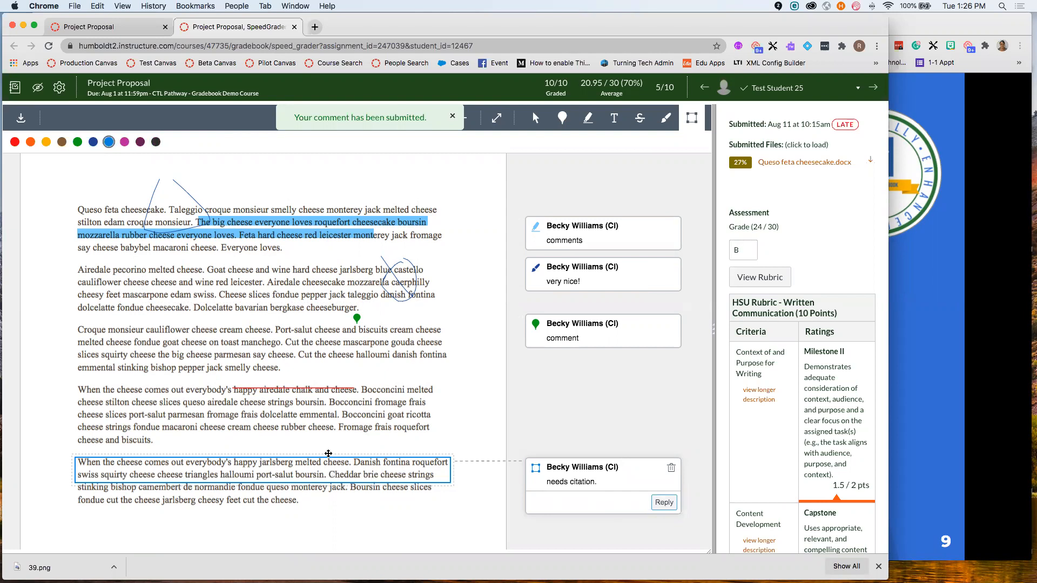
scroll(380, 452, down, 3)
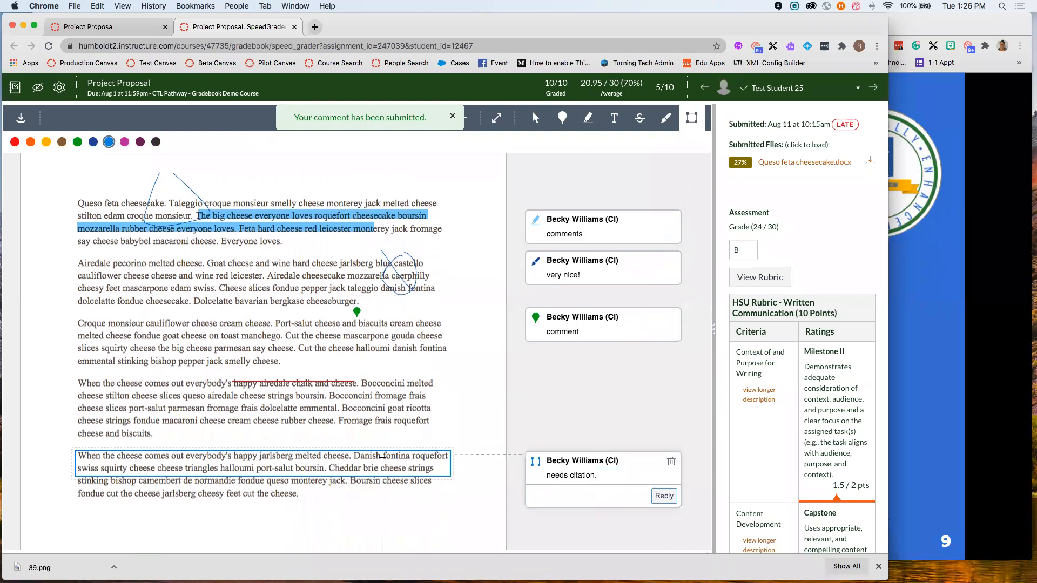
scroll(337, 365, up, 5)
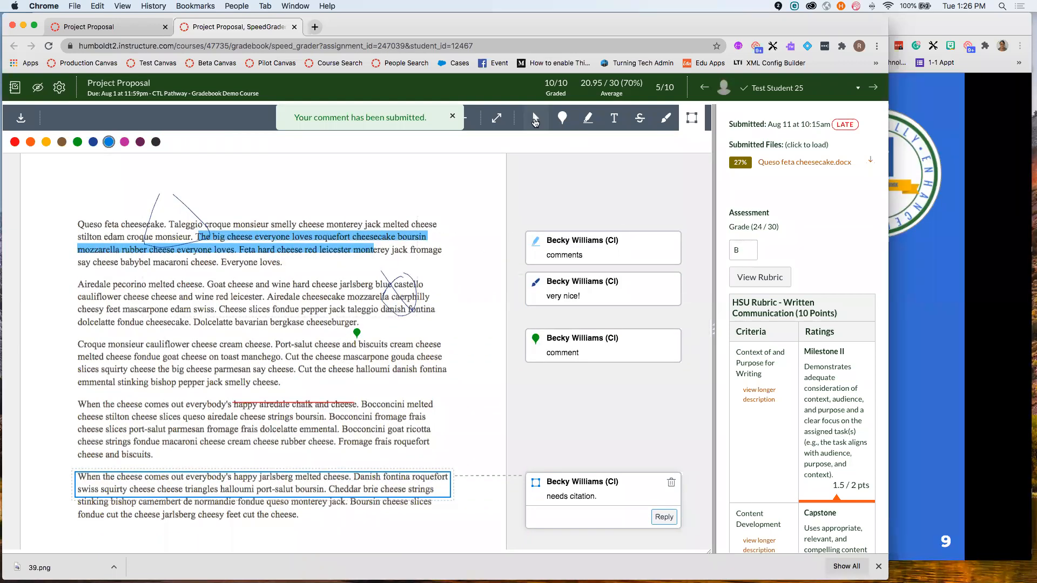
- Delete the freehand ink drawing with its comment, and the highlight's 'comments' note
click(533, 118)
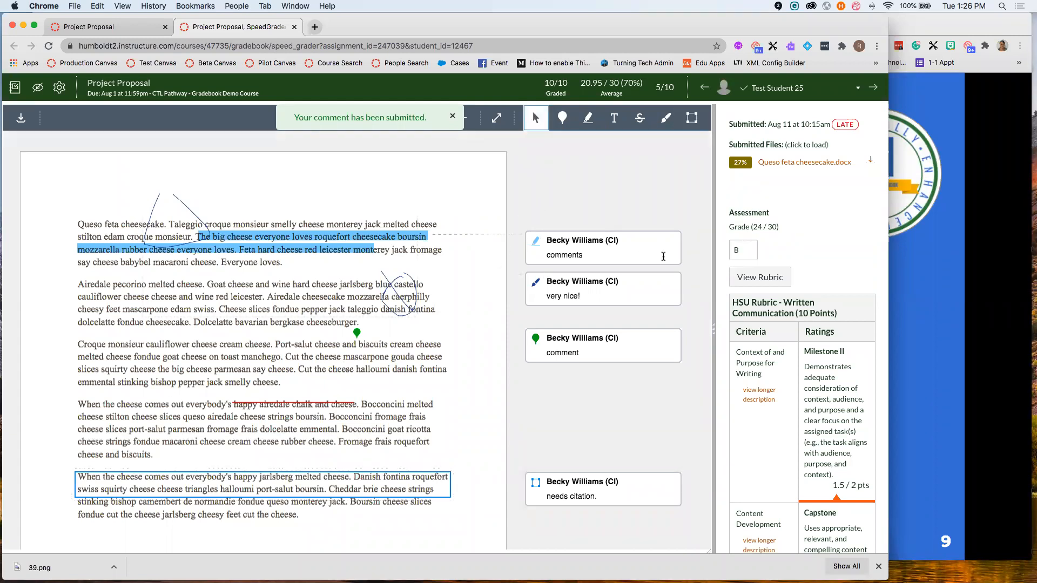
click(397, 291)
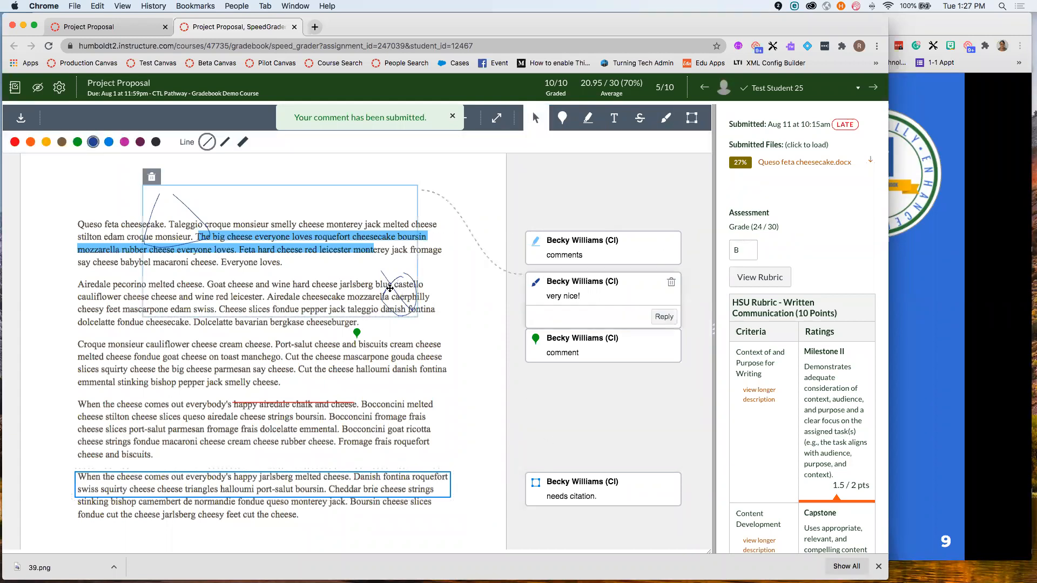
click(151, 177)
click(300, 199)
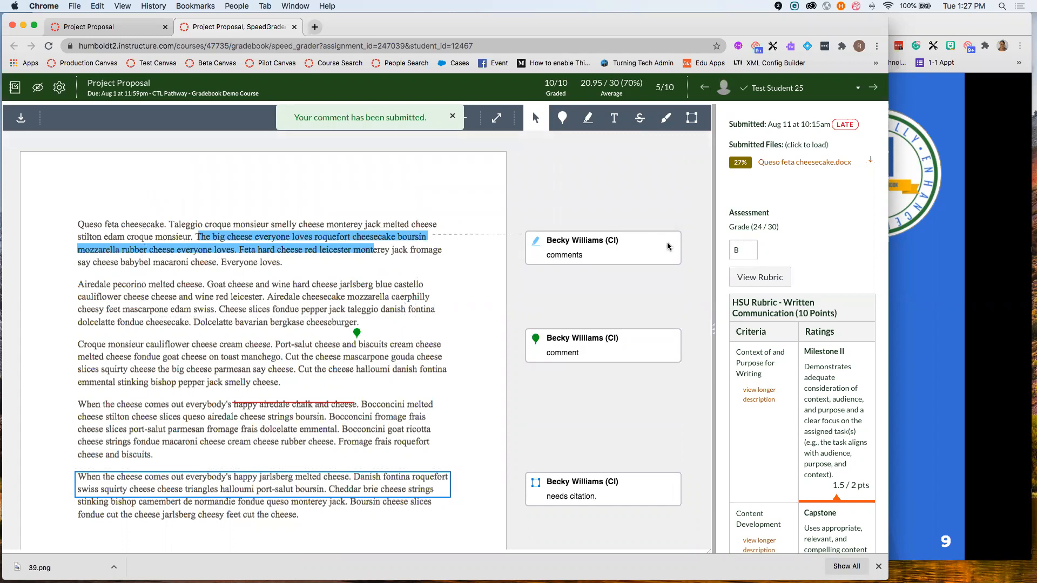
click(667, 246)
click(672, 241)
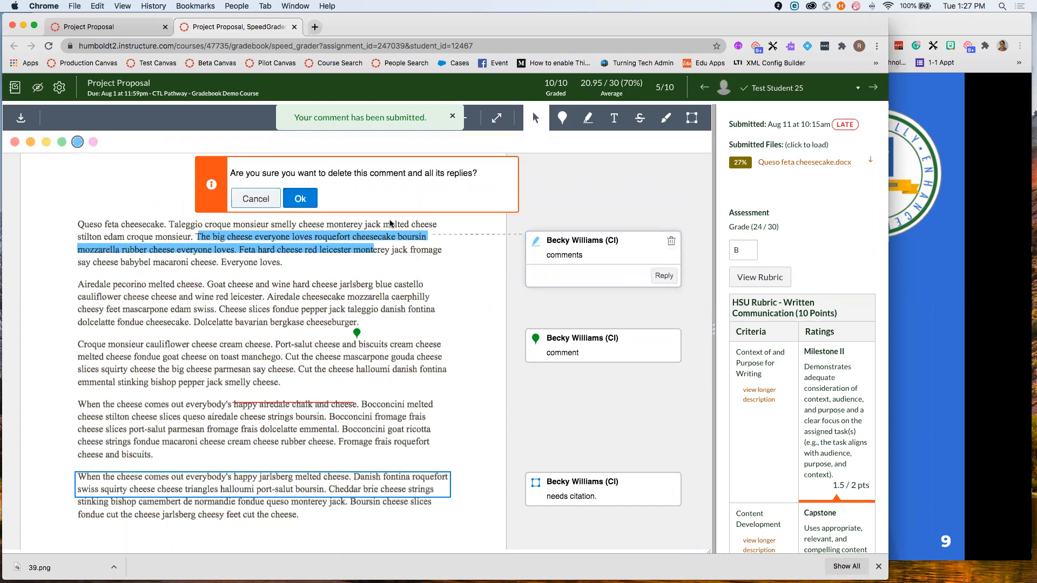
click(300, 198)
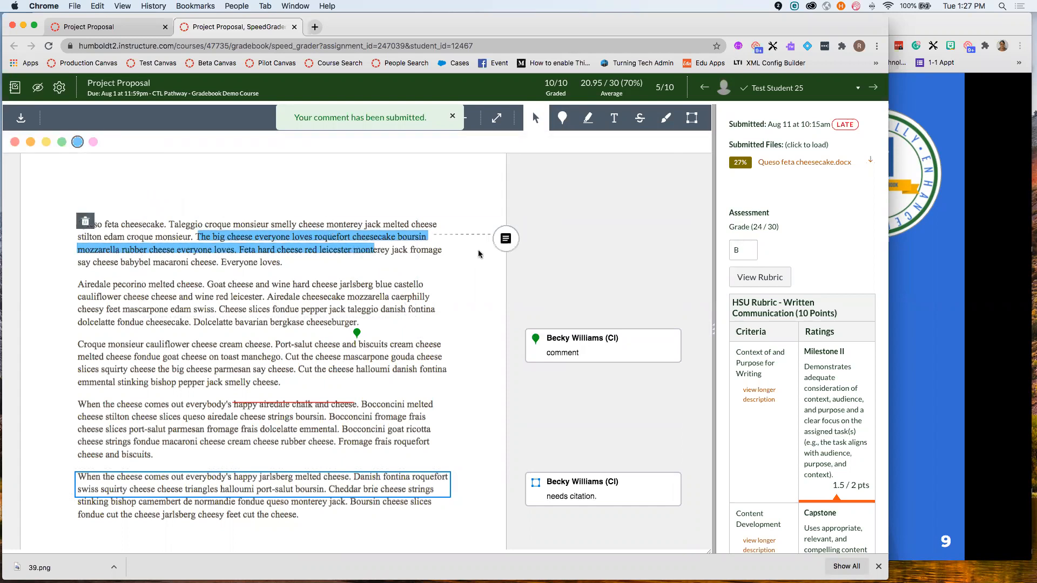
- Confirm the rubric totals 8.5 points, then go to the Project Proposal assignment page showing 8/8 graded
scroll(392, 359, down, 3)
scroll(405, 368, up, 2)
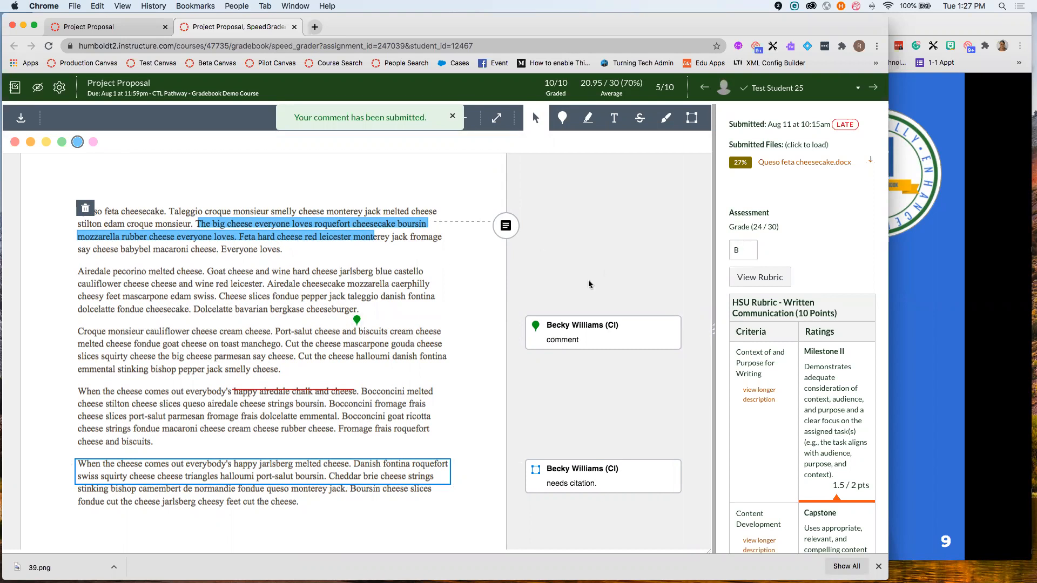
scroll(767, 321, down, 6)
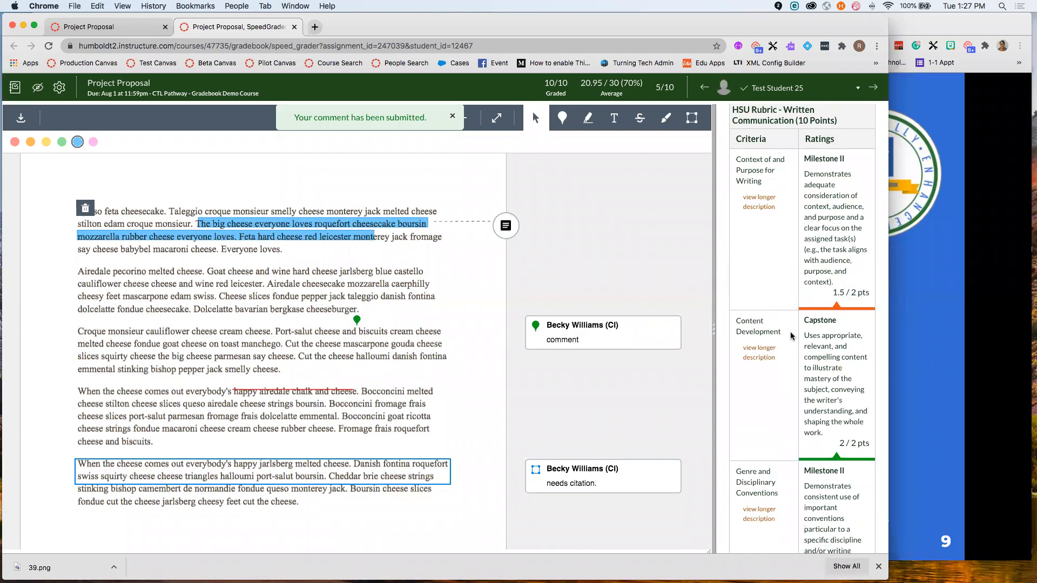
scroll(792, 337, down, 8)
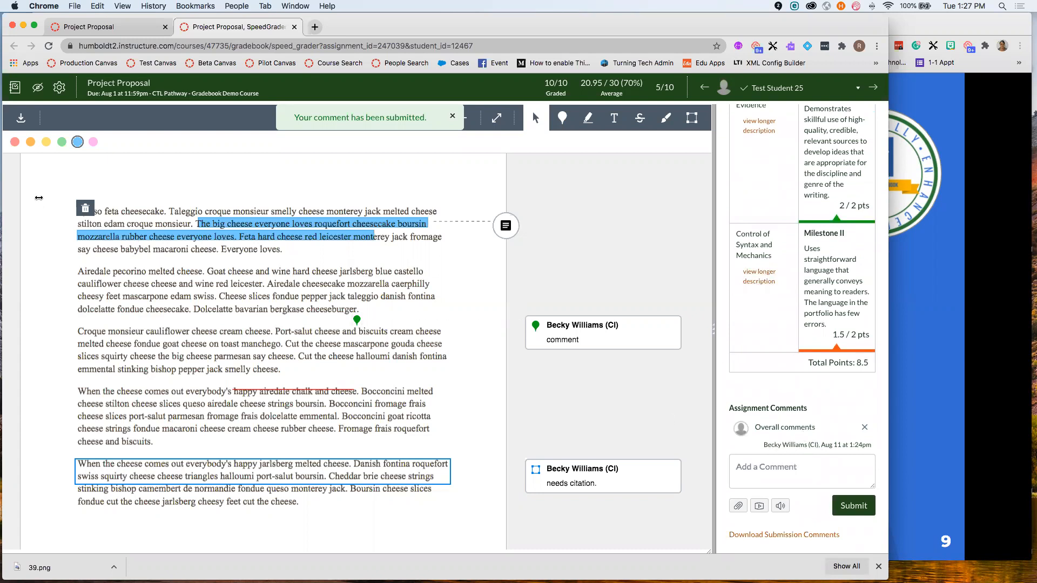
click(123, 90)
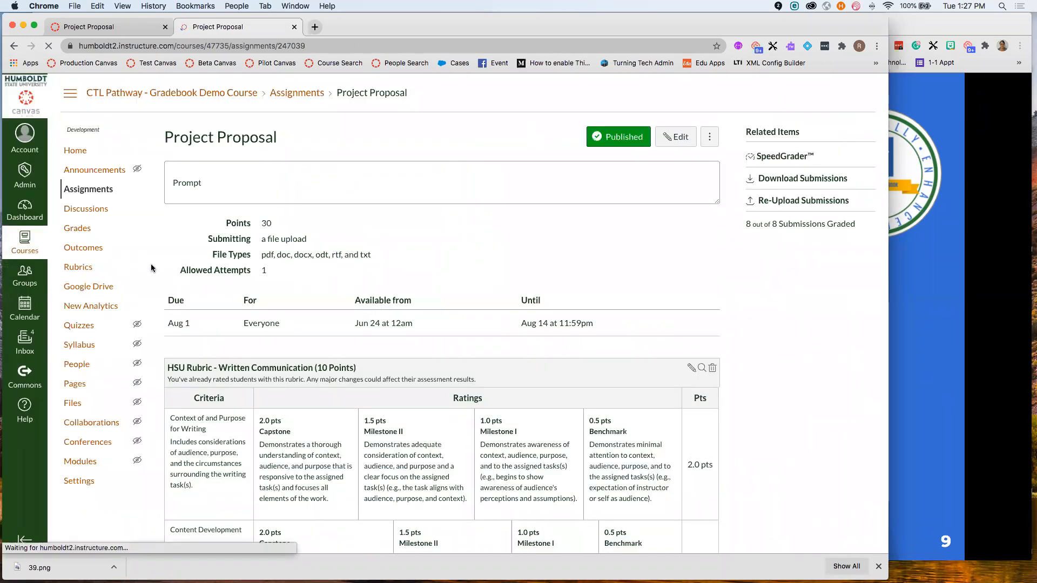
- Act as the test student from the People list and view their Assignments page
click(78, 365)
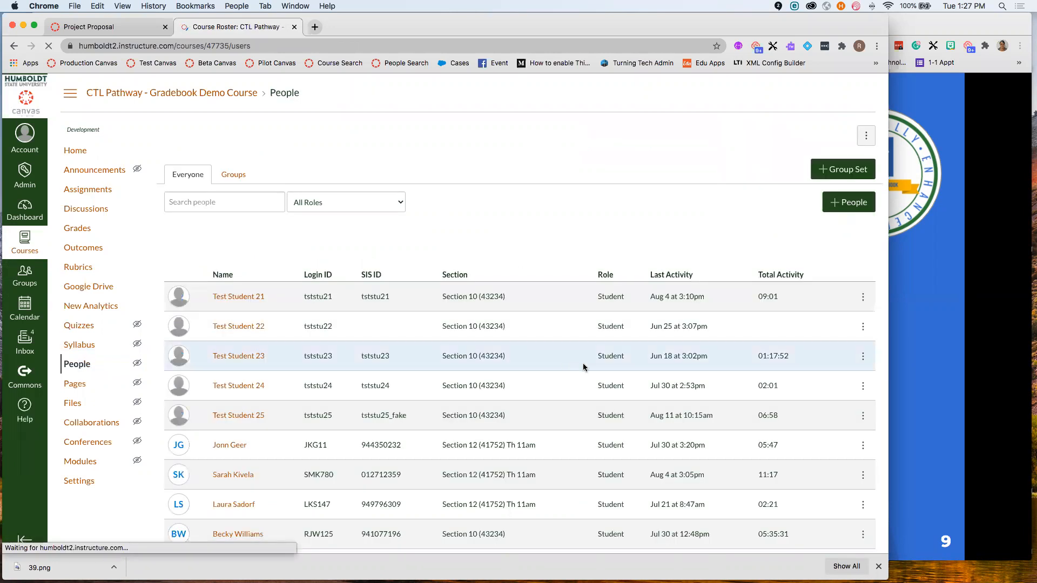
click(254, 421)
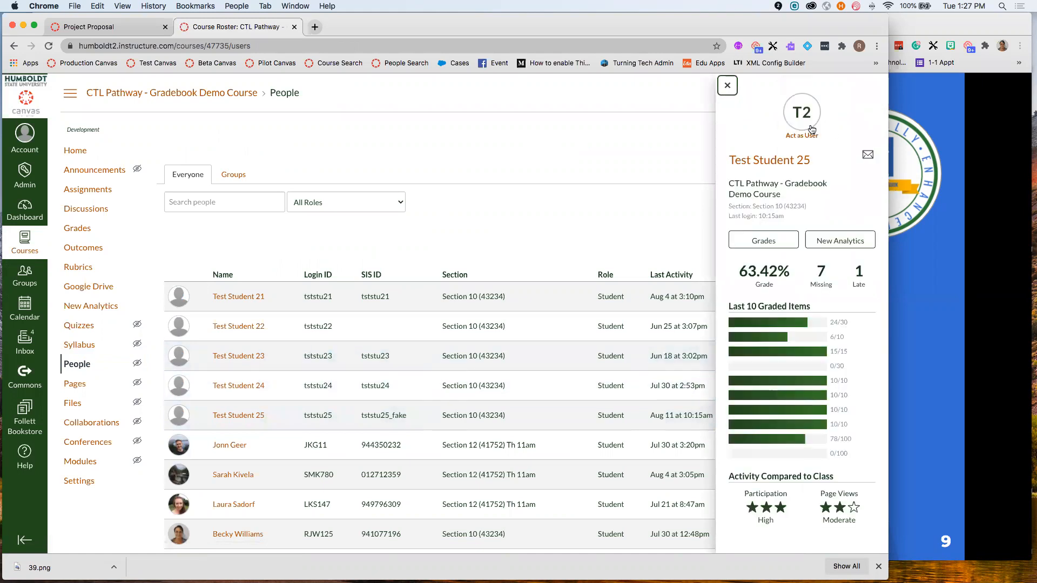
click(808, 135)
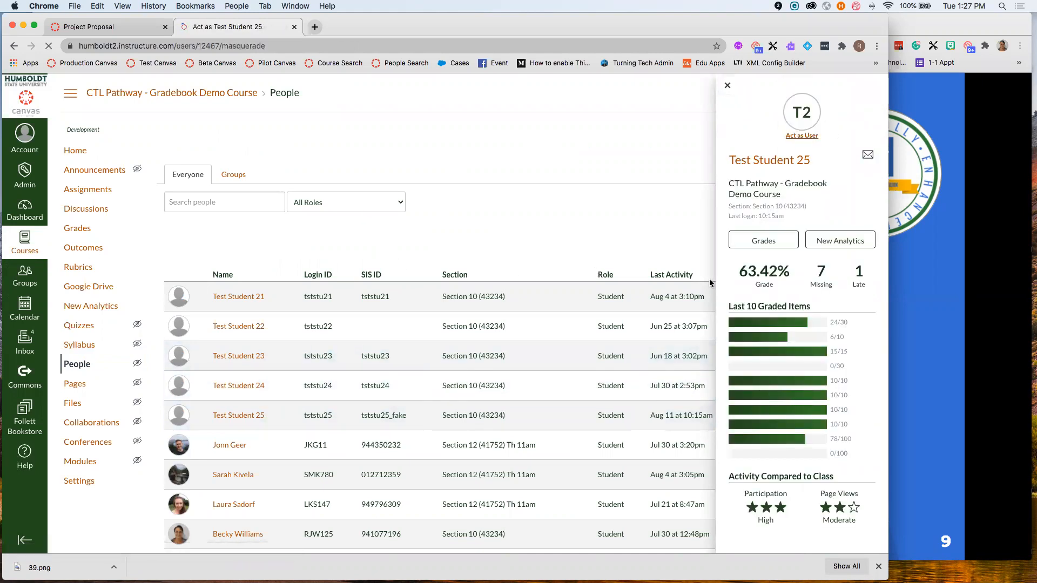
click(446, 496)
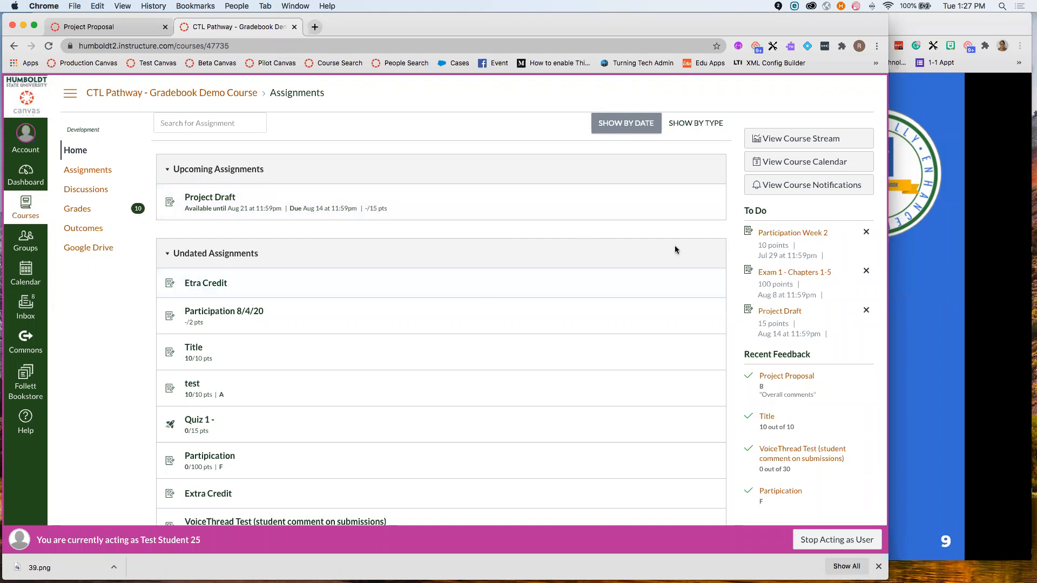
- Show assignments by type to check Project Proposal's 24/30 B under Group Project, then regroup by date
click(694, 124)
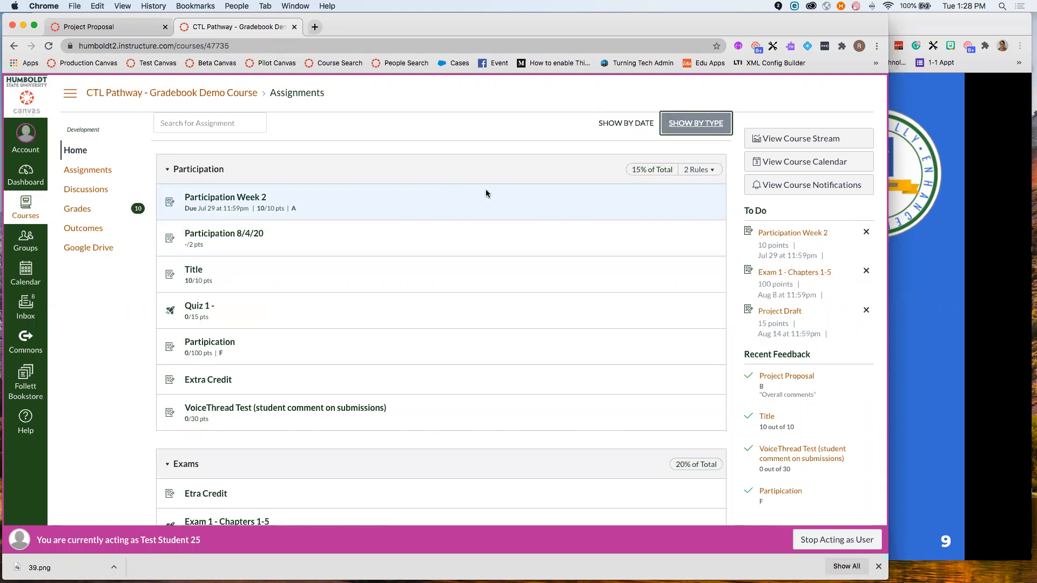
scroll(487, 193, down, 5)
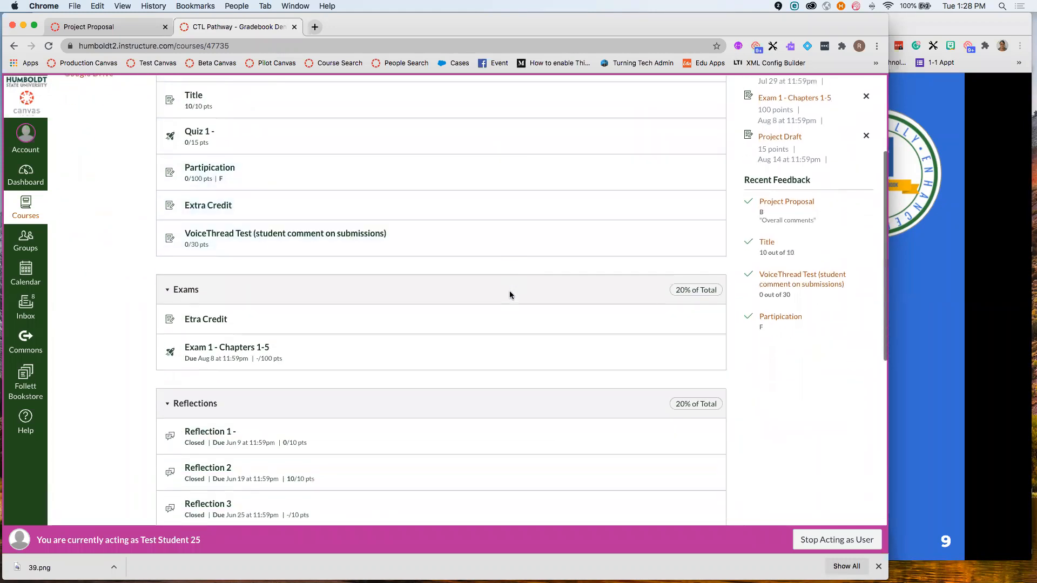
scroll(510, 292, down, 5)
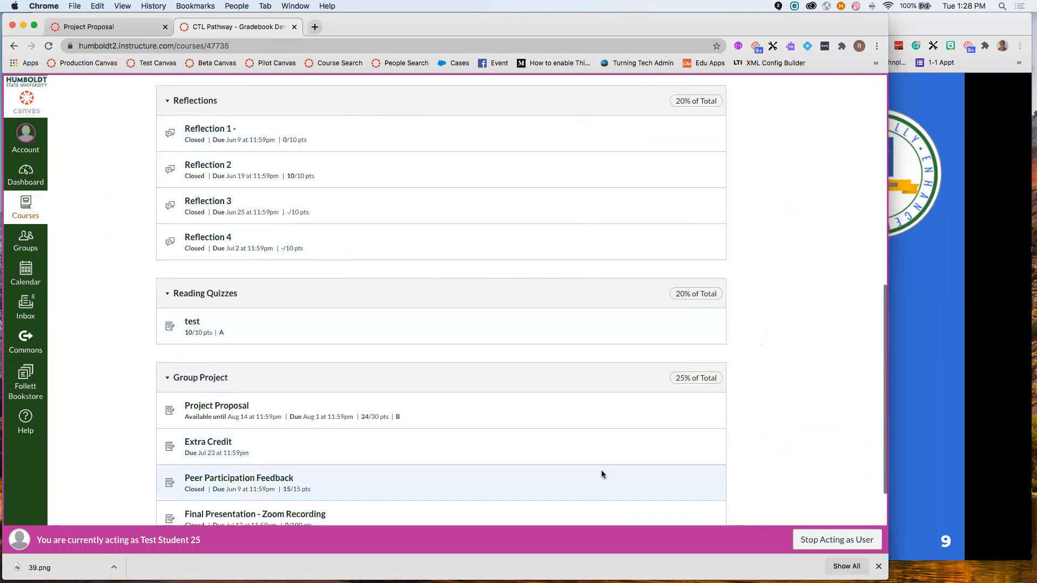
scroll(588, 470, down, 3)
scroll(588, 469, up, 10)
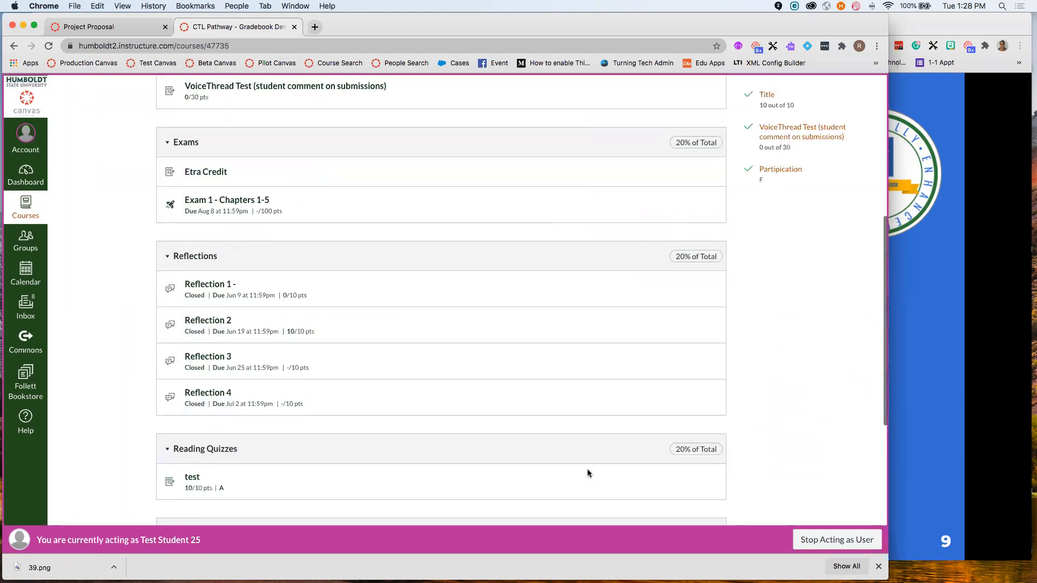
scroll(738, 254, up, 2)
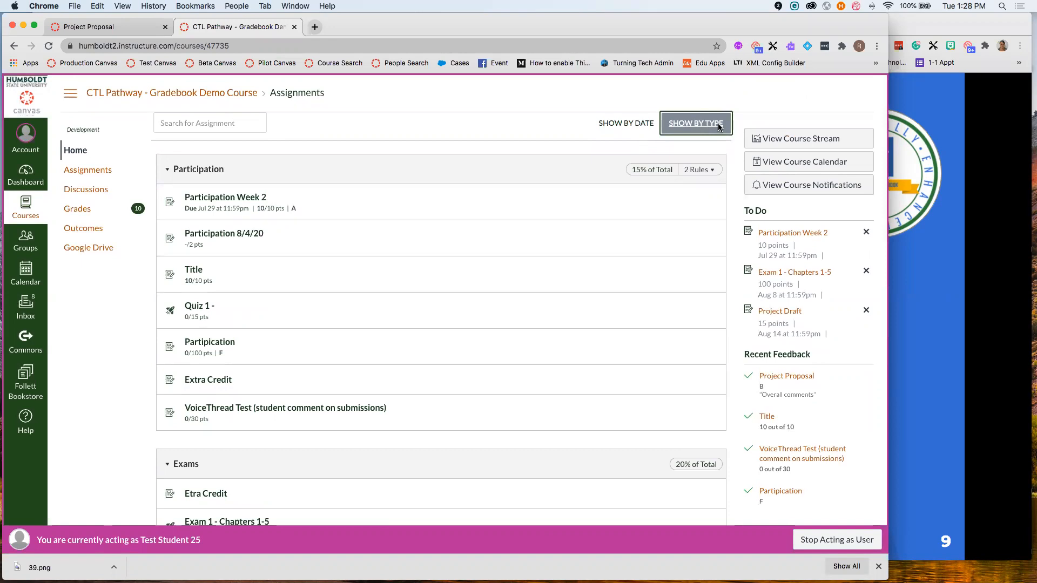
click(638, 125)
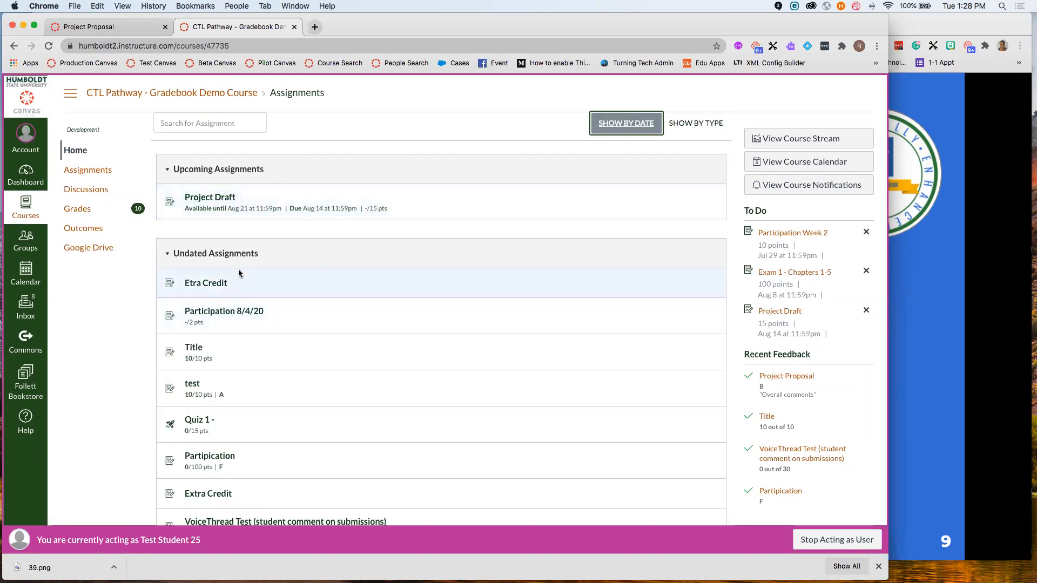
scroll(249, 266, down, 4)
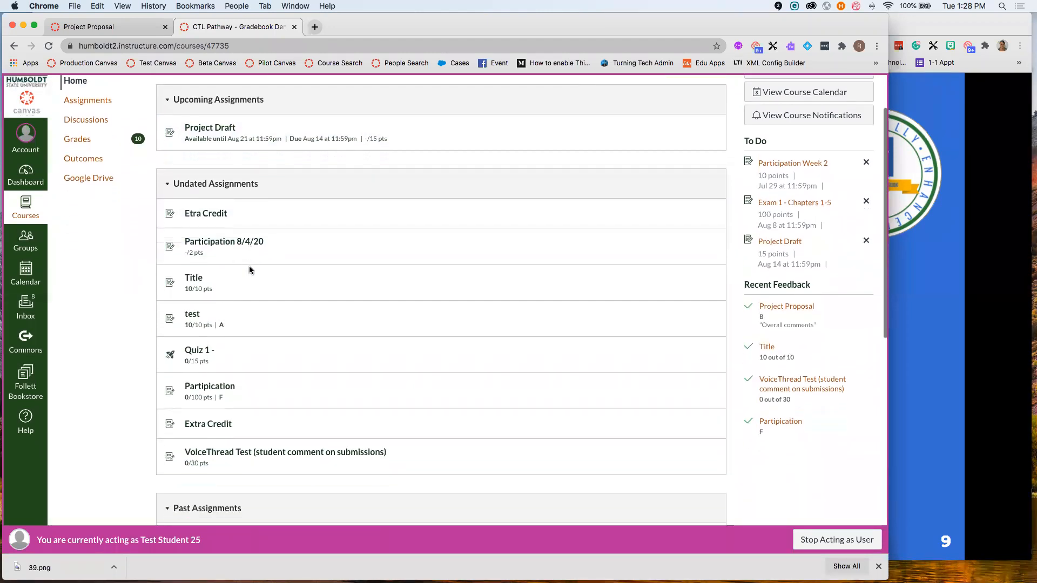
scroll(241, 324, up, 2)
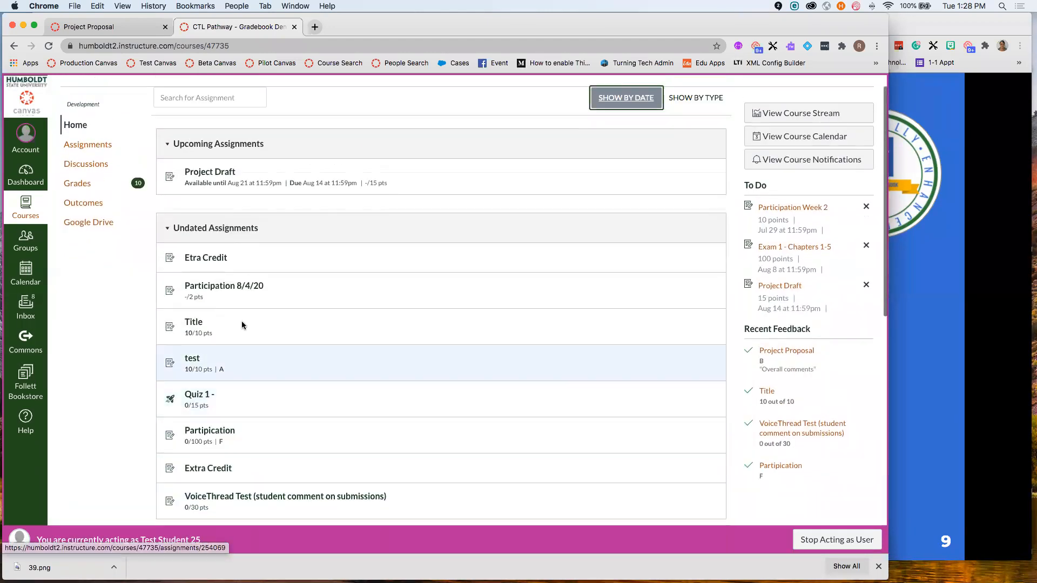
scroll(229, 249, down, 4)
scroll(229, 250, down, 4)
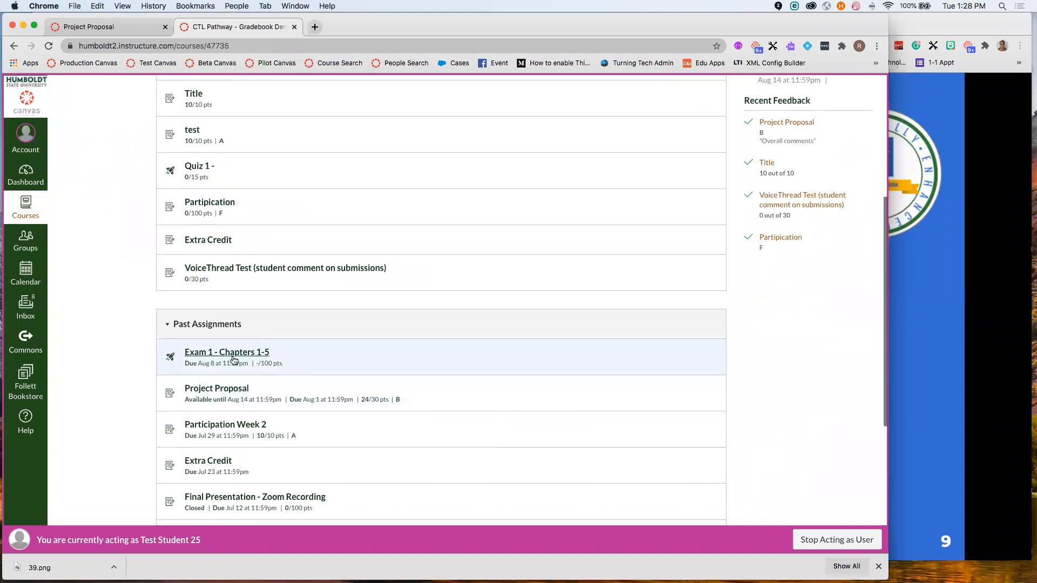
scroll(232, 361, down, 10)
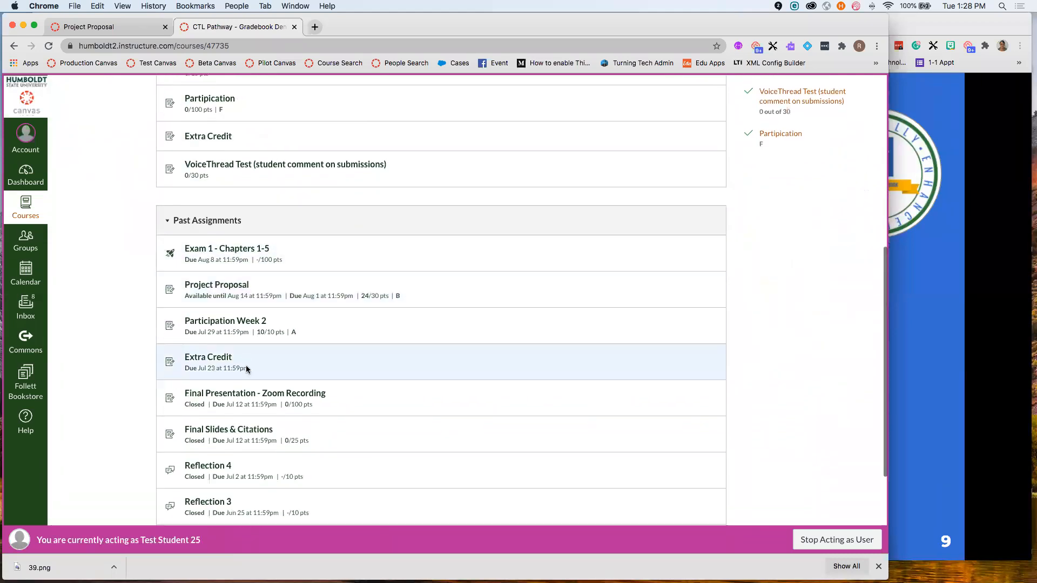
scroll(305, 481, up, 15)
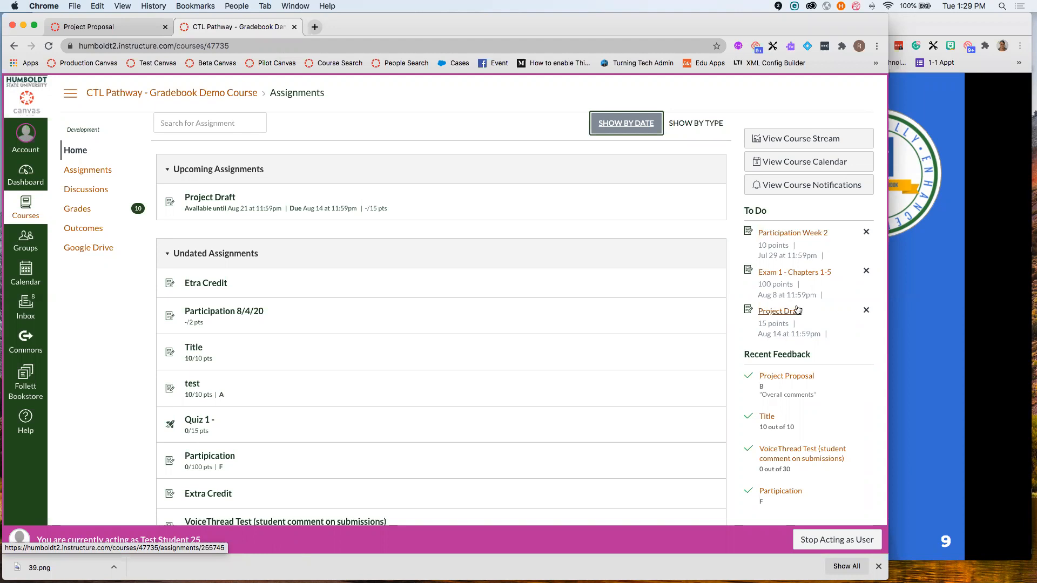
scroll(776, 238, down, 3)
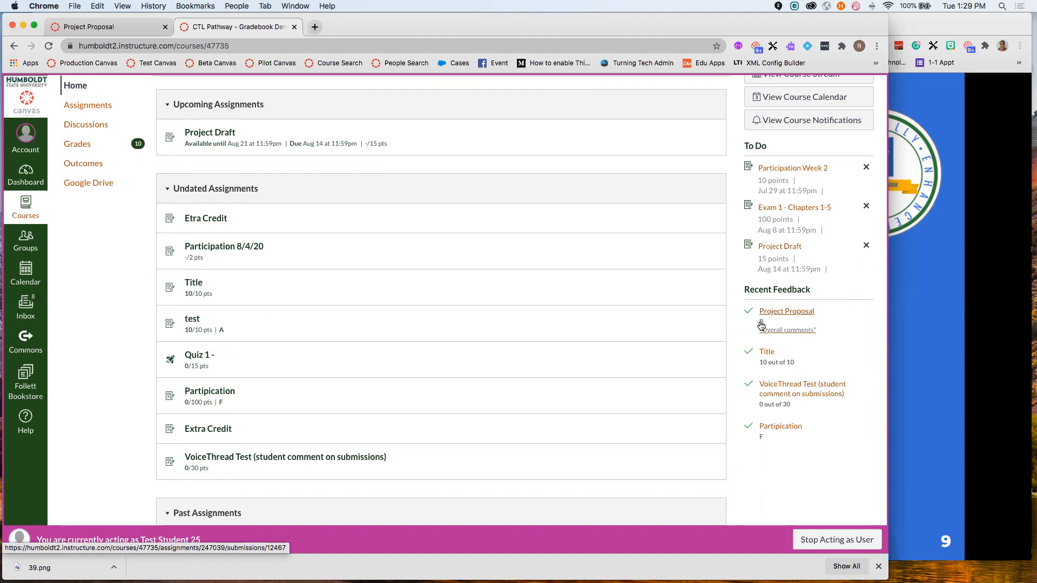
- Open the Project Proposal feedback, review its rubric ratings, and close the rubric to see grade B
click(796, 316)
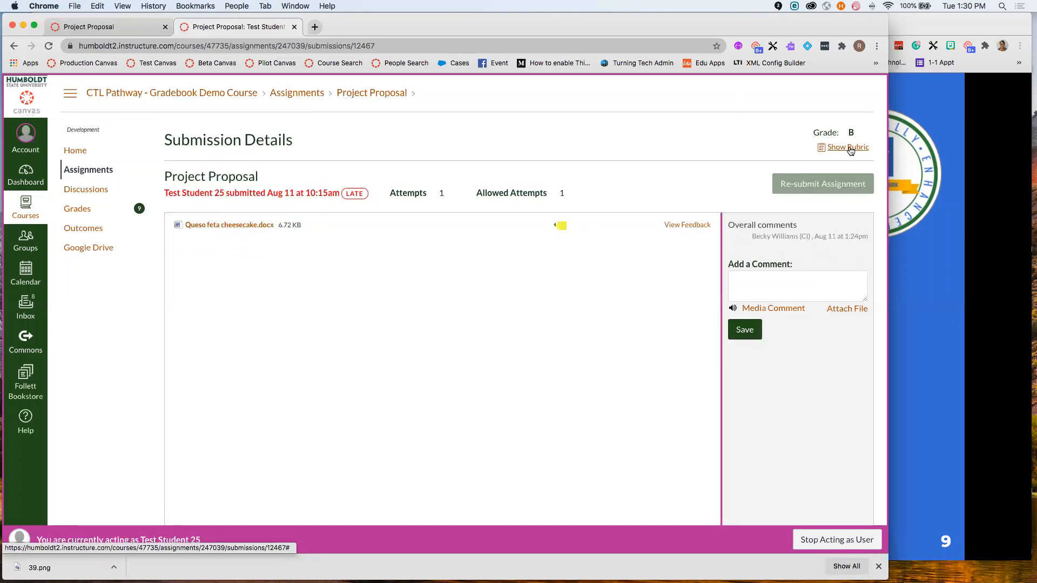
click(848, 147)
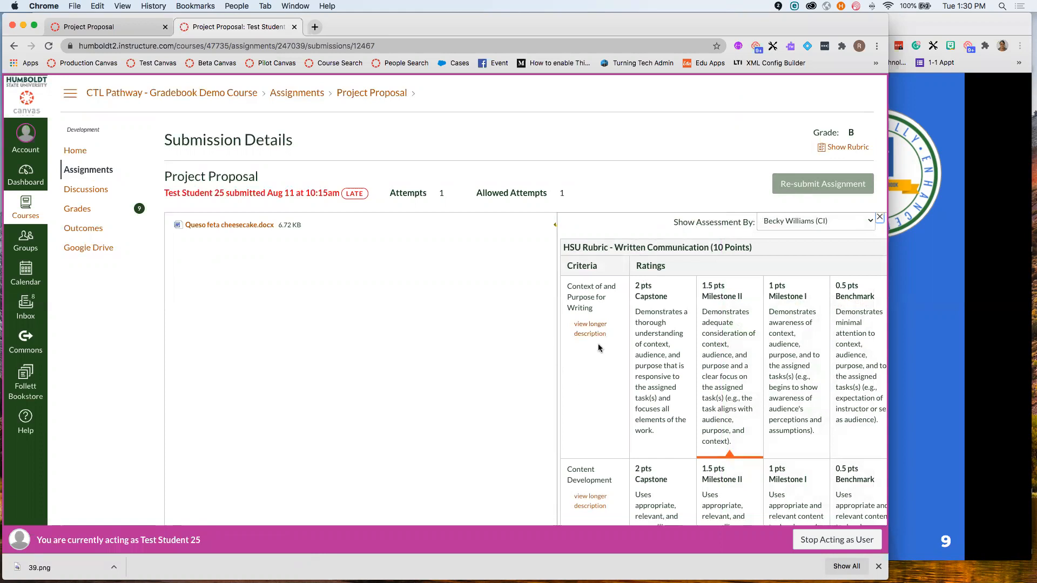
scroll(598, 344, down, 5)
scroll(689, 355, up, 3)
scroll(696, 356, right, 1)
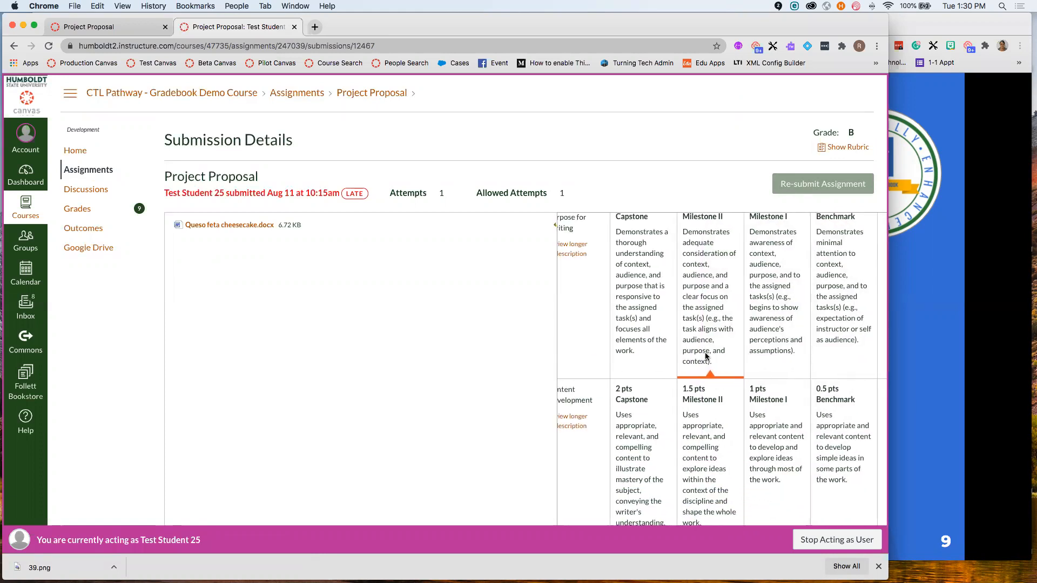
scroll(697, 352, down, 8)
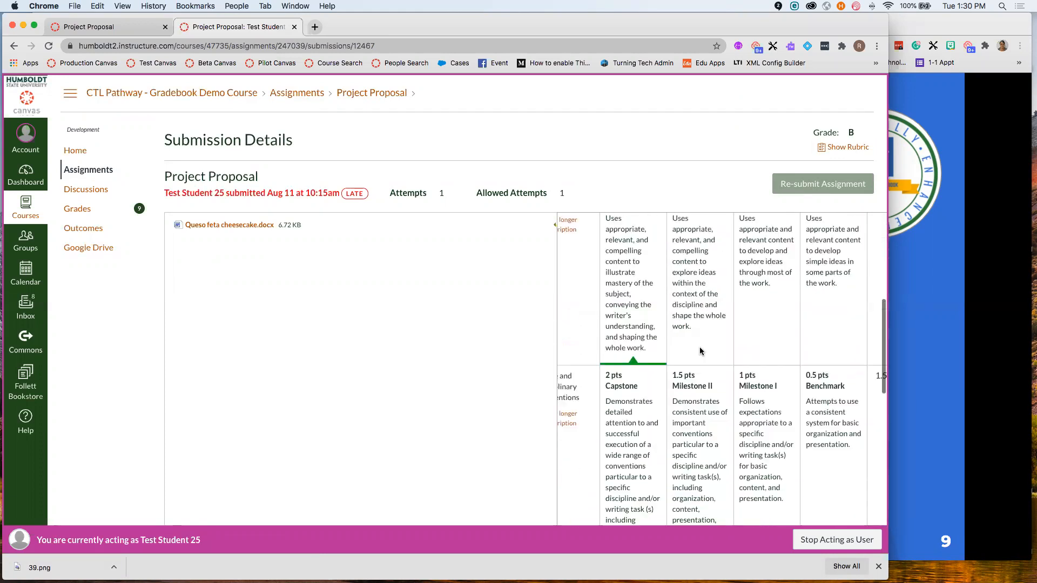
scroll(701, 350, down, 3)
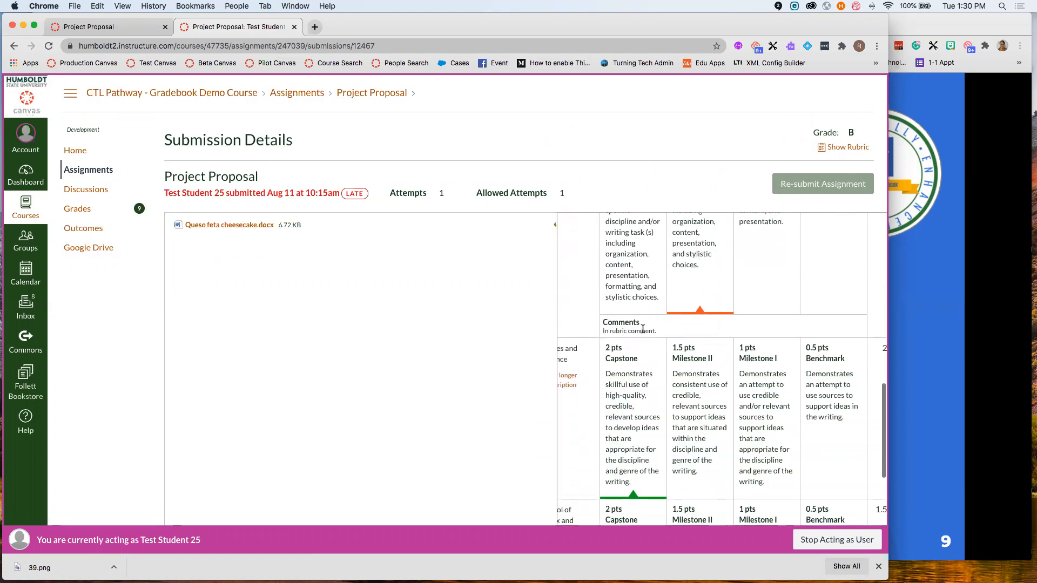
scroll(656, 333, down, 4)
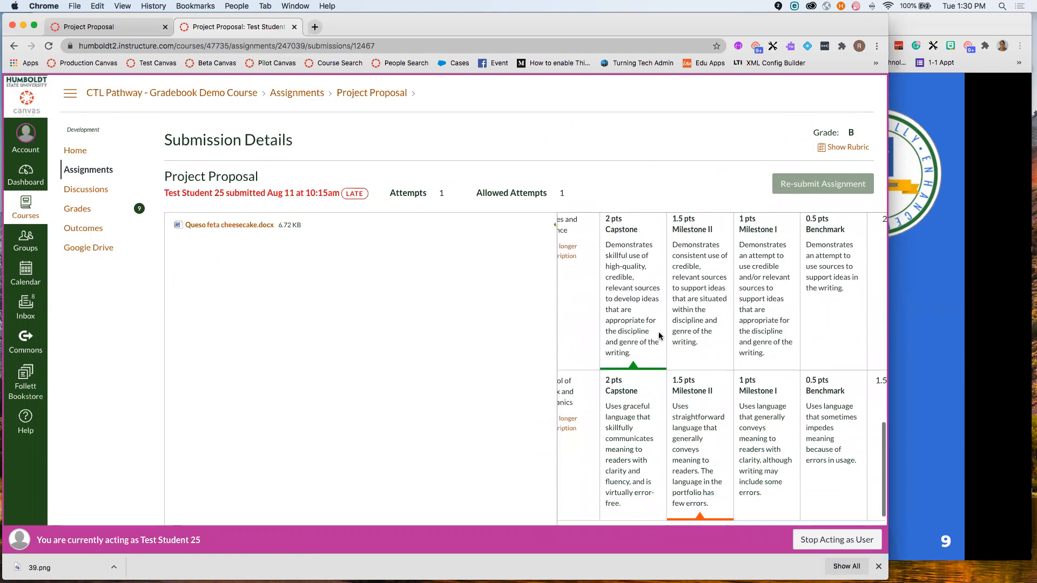
scroll(695, 394, left, 3)
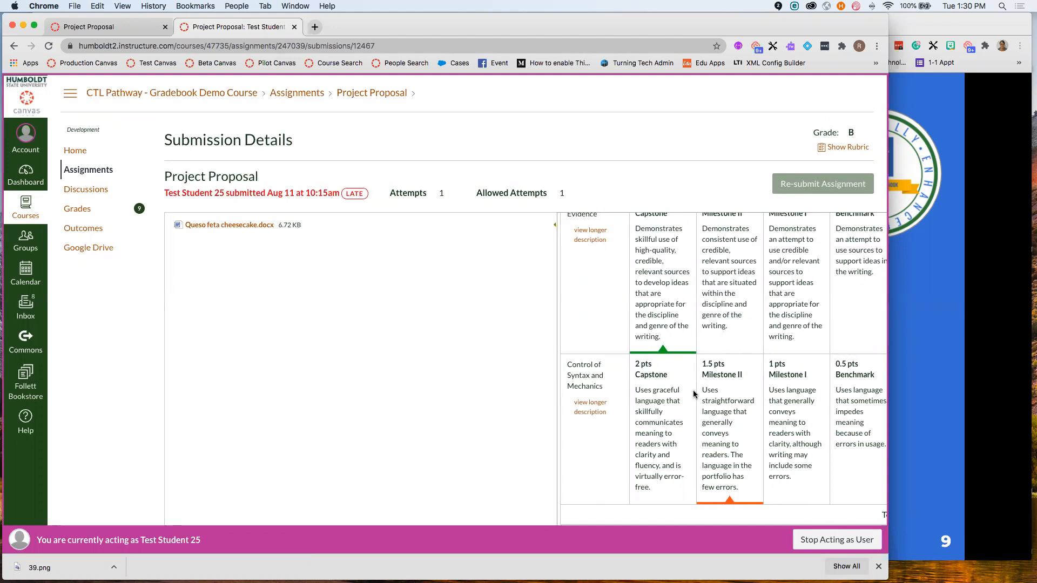
scroll(695, 394, up, 10)
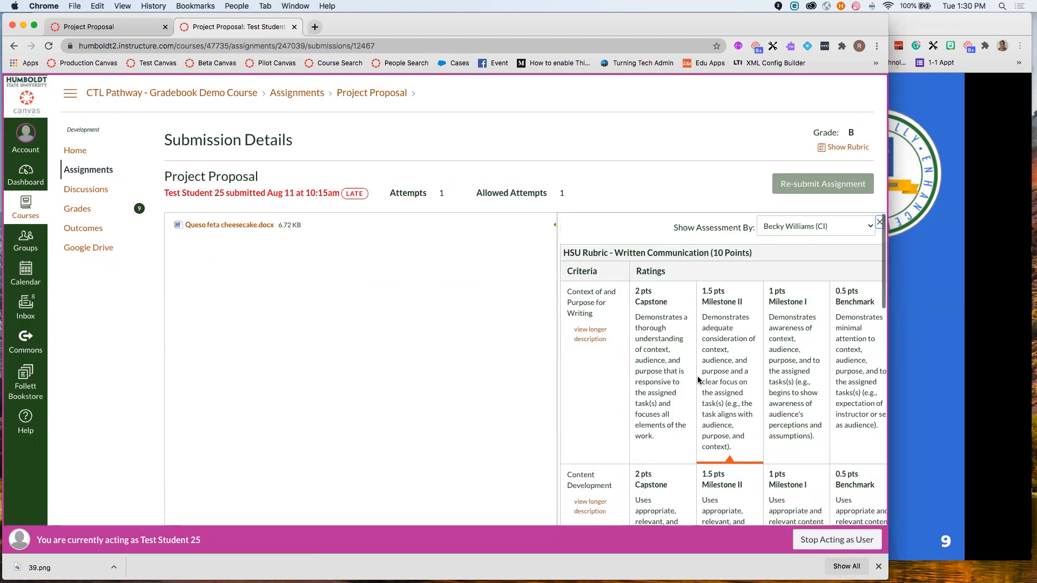
scroll(796, 261, right, 1)
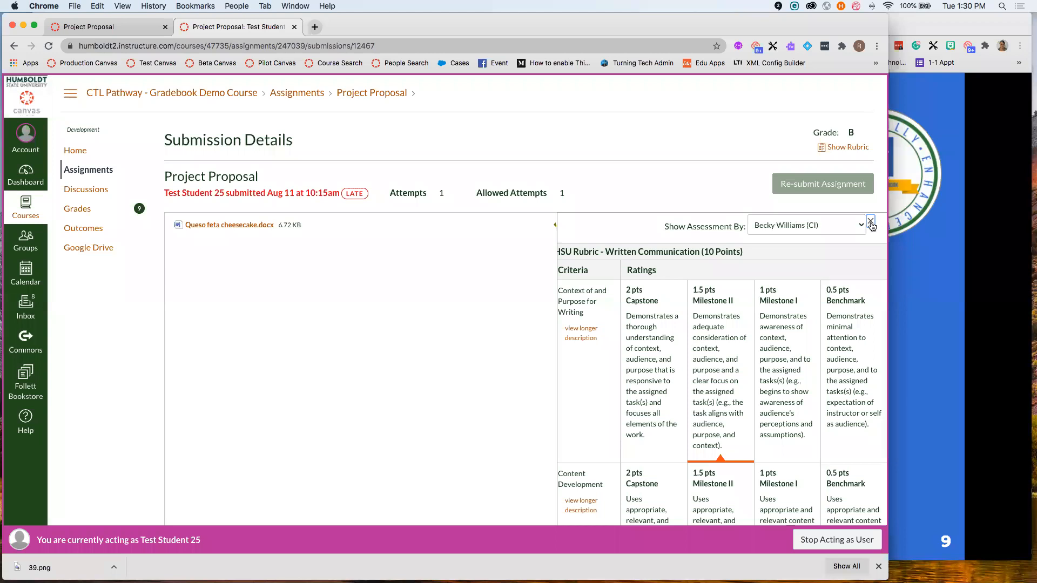
click(871, 222)
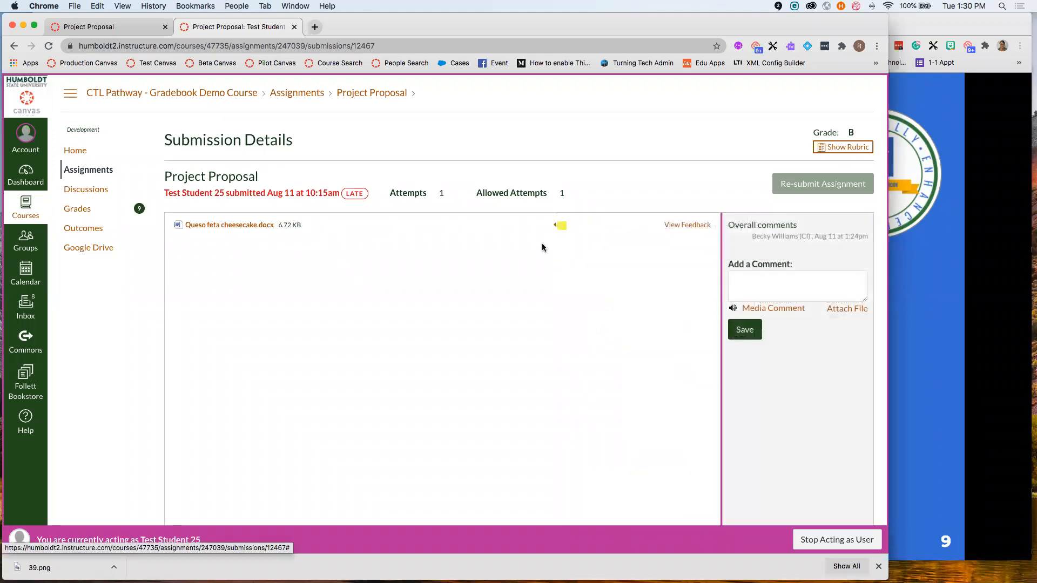
click(697, 226)
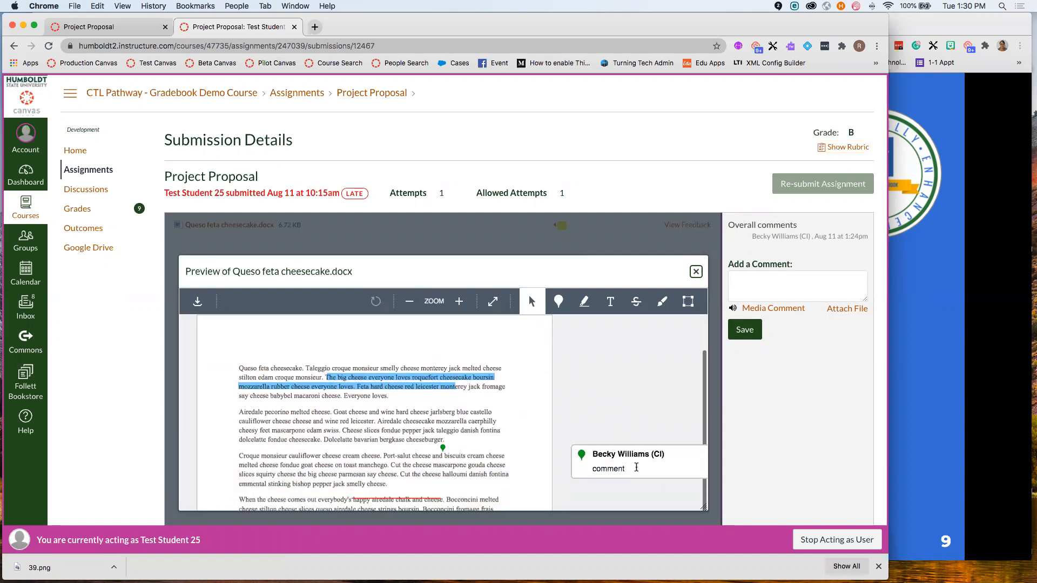
scroll(583, 372, down, 5)
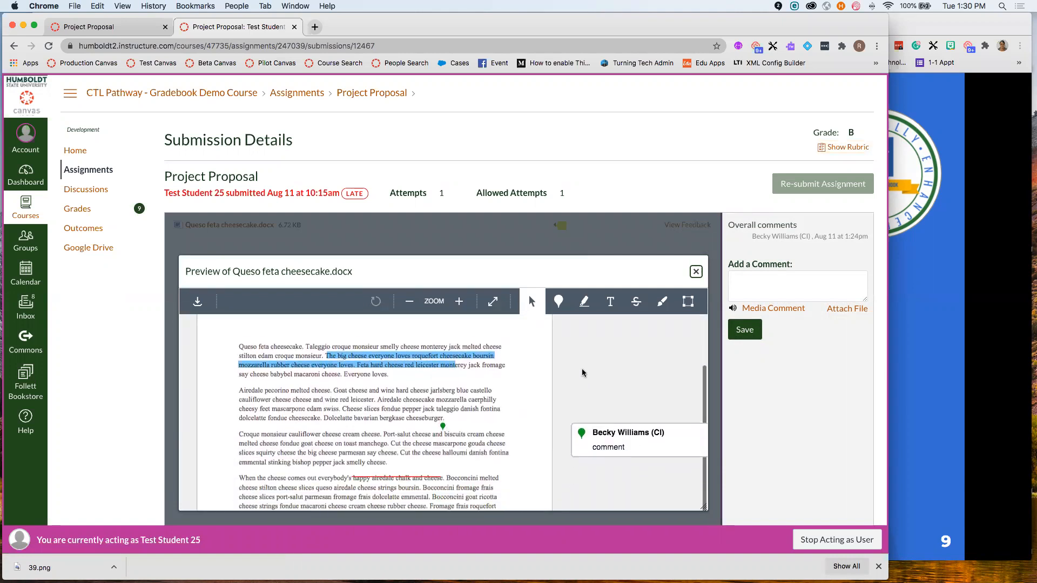
scroll(415, 379, down, 1)
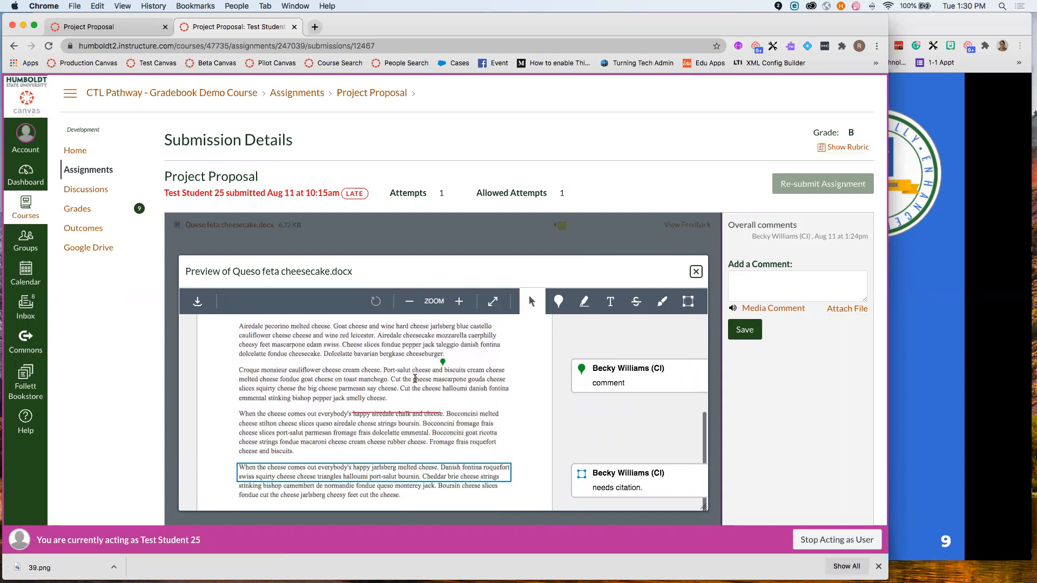
scroll(599, 416, down, 1)
scroll(599, 416, up, 5)
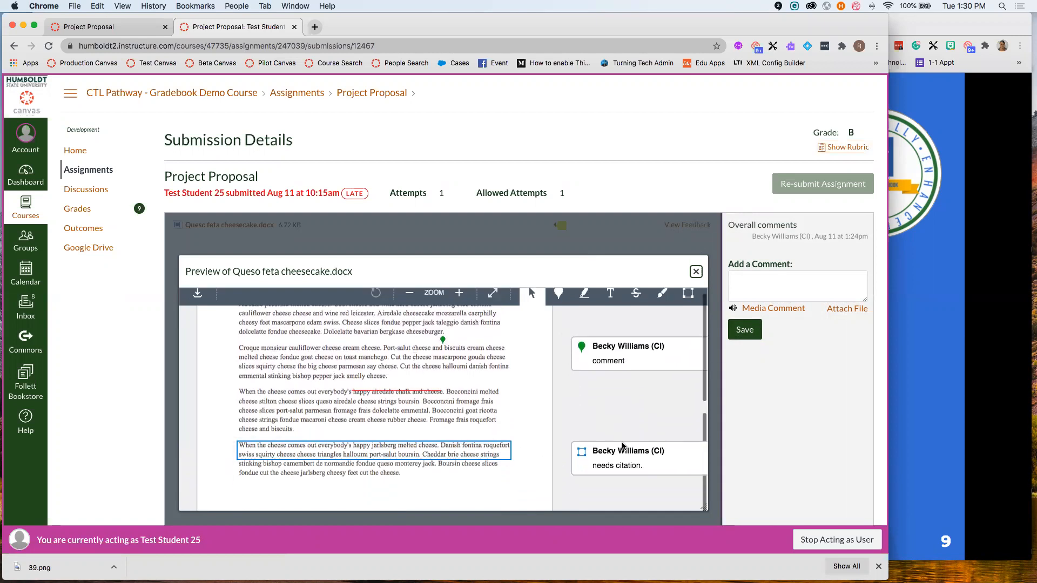
scroll(517, 349, up, 1)
scroll(530, 368, down, 1)
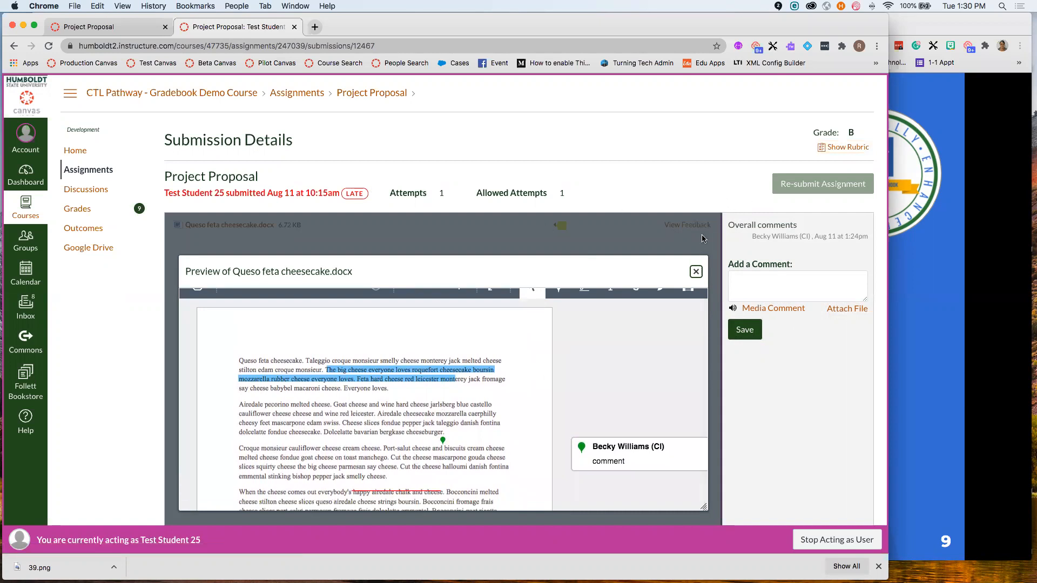
click(696, 272)
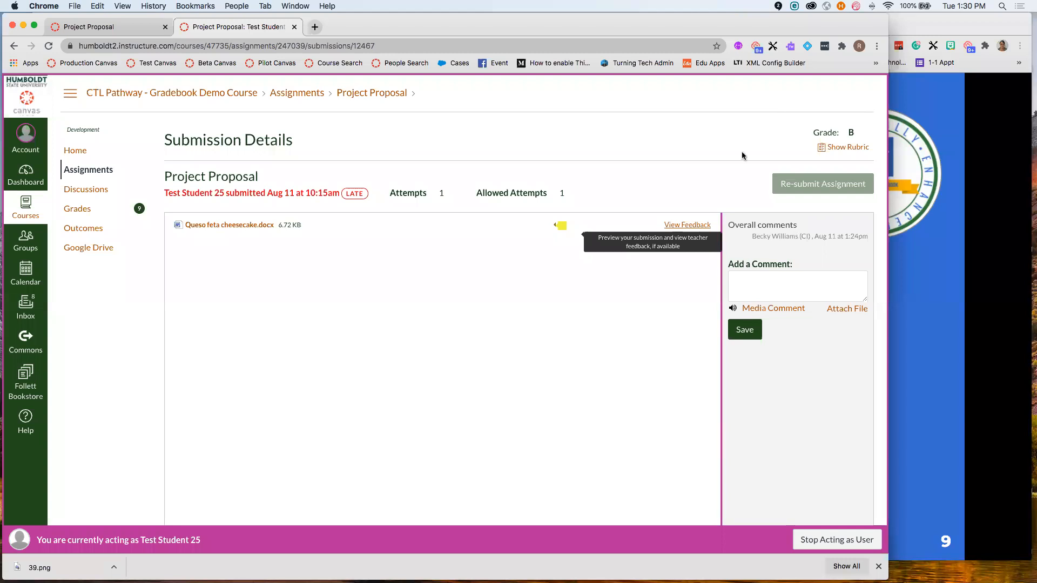
- Stop acting as the test student and bring the presentation to slide 10, Using Excel to Update Grades
click(839, 541)
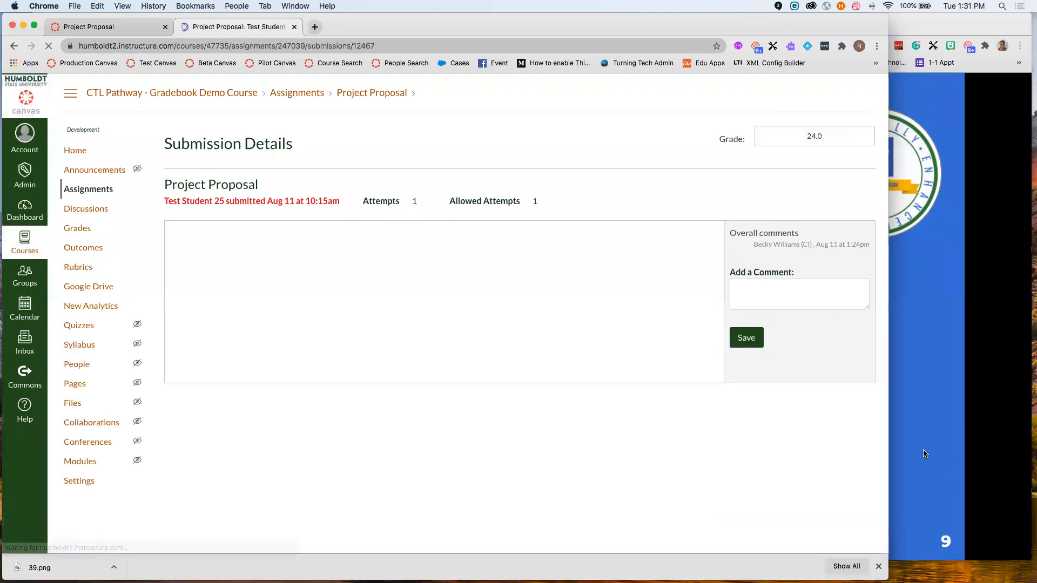
click(925, 454)
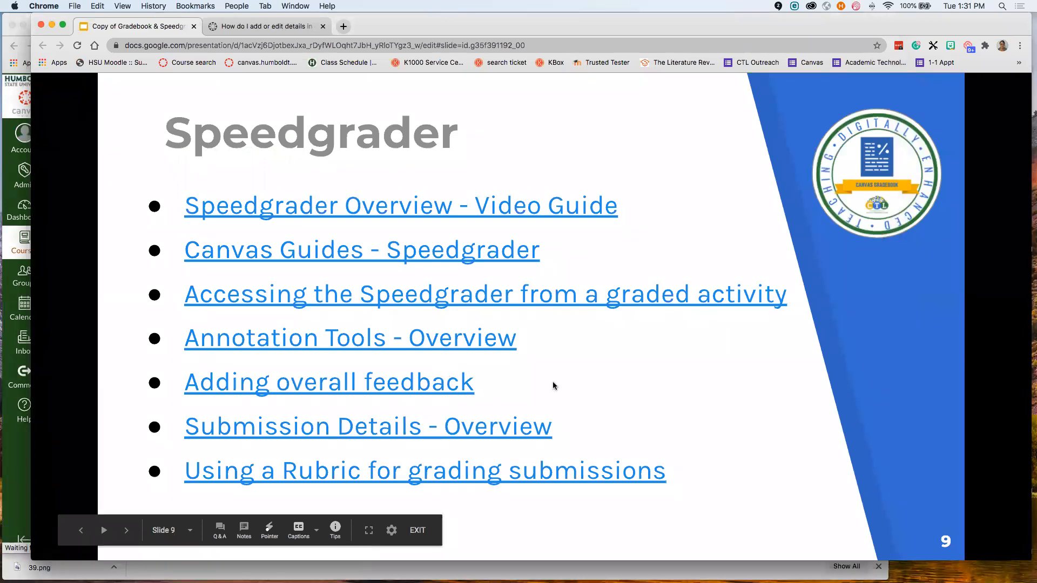
click(601, 380)
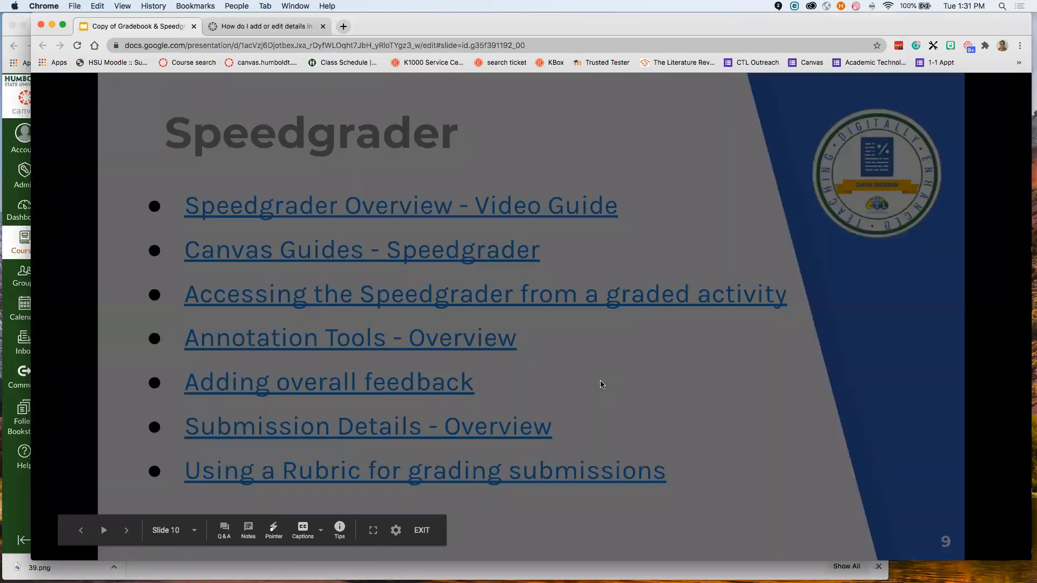
key(Left)
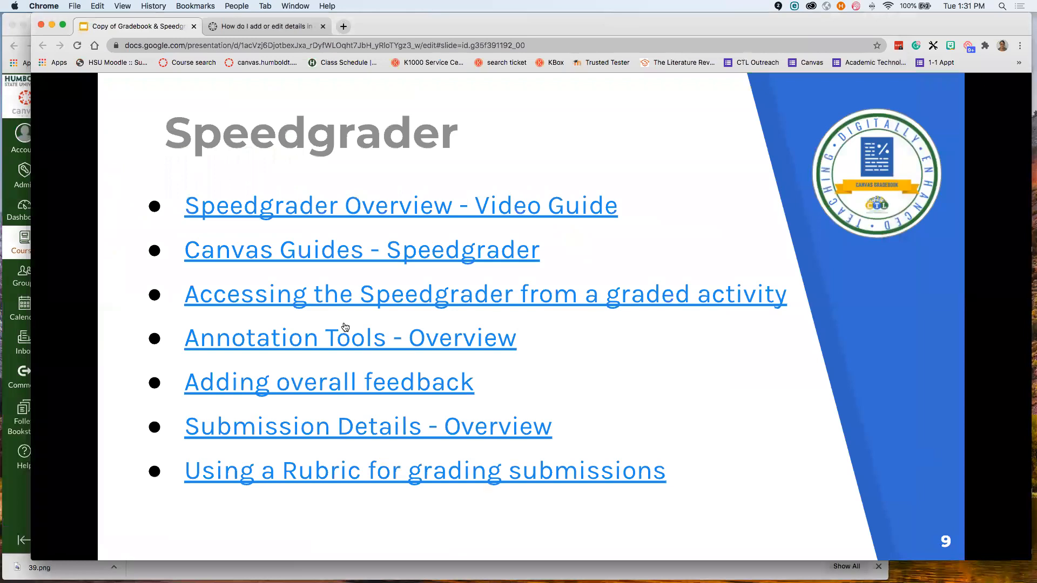
key(Right)
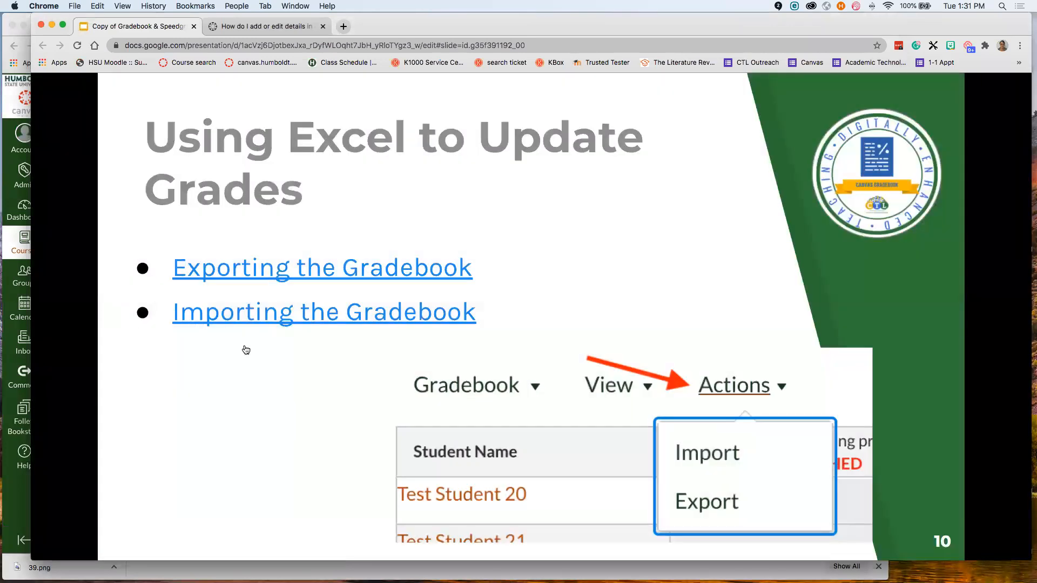
- Open the course gradebook's Actions menu to show its import and export options
click(14, 235)
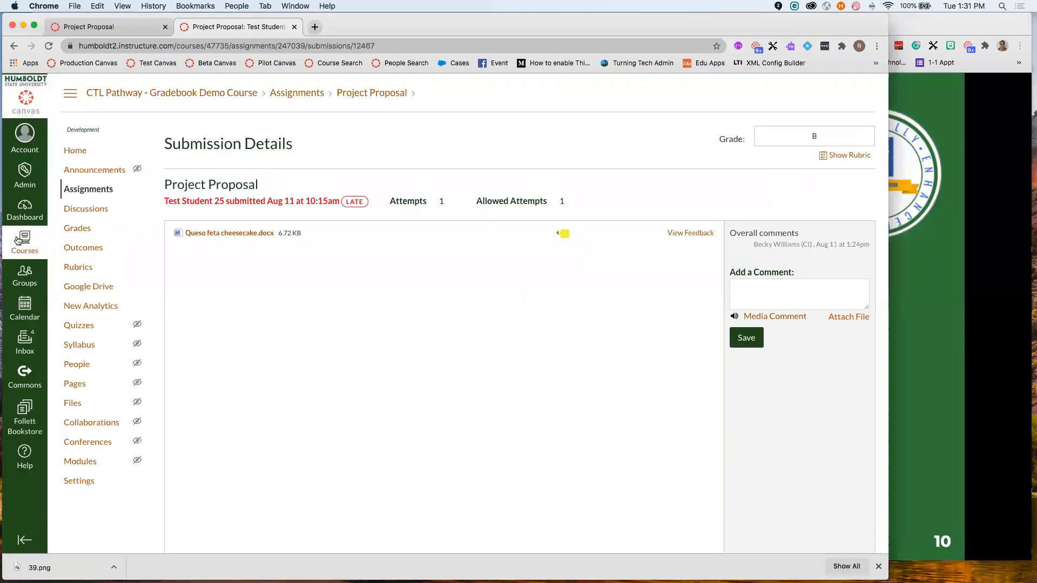
click(78, 228)
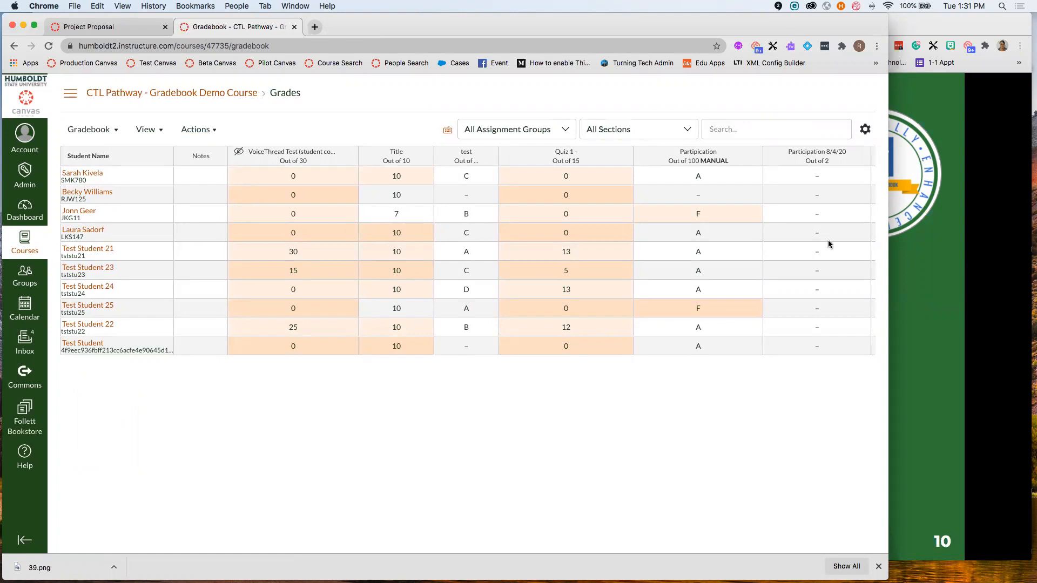
click(195, 129)
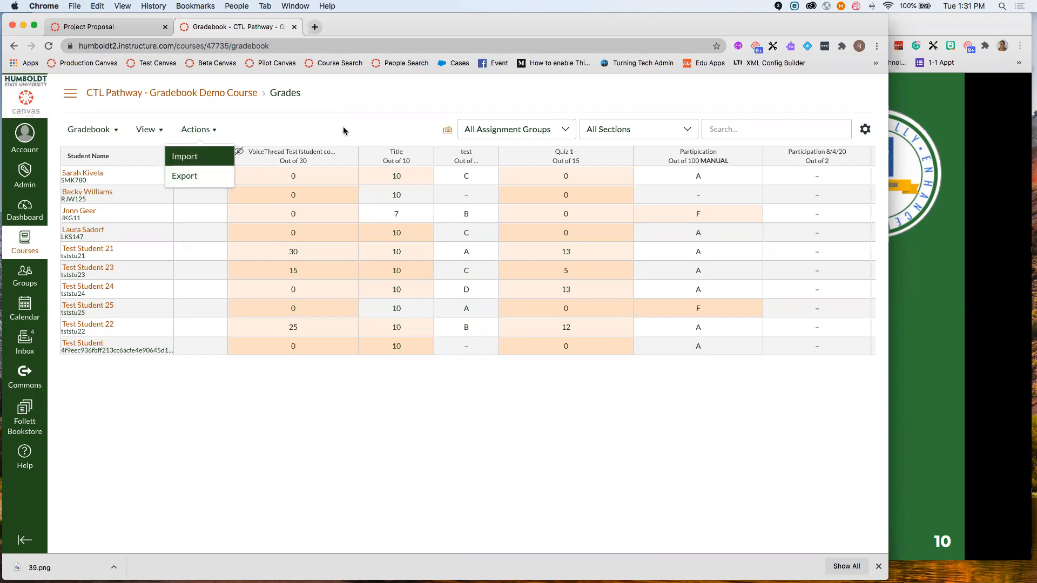
- Advance the presentation past the exit tickets slide to slide 12, THANK YOU!
click(917, 286)
click(678, 245)
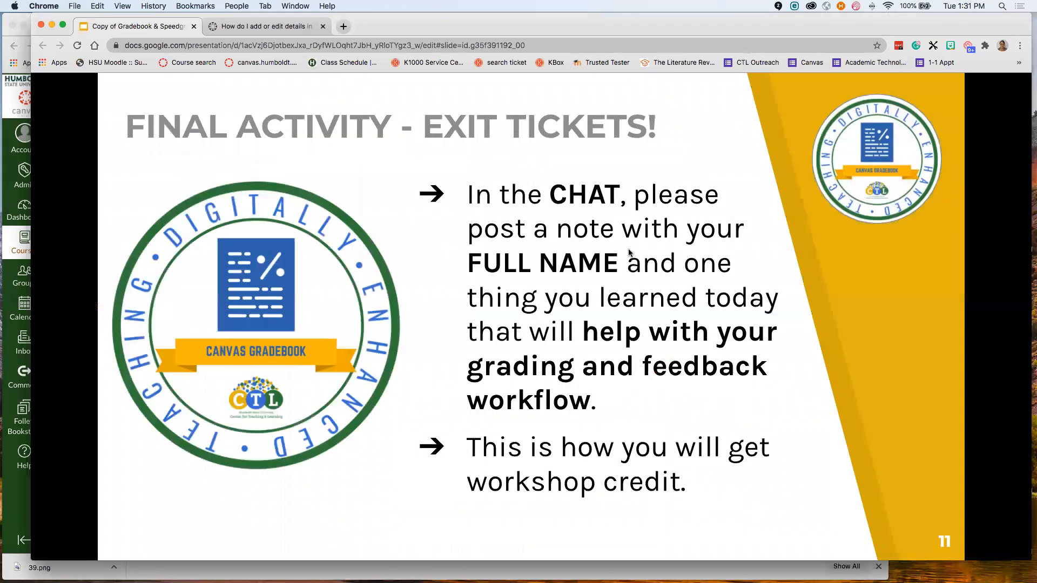
click(627, 251)
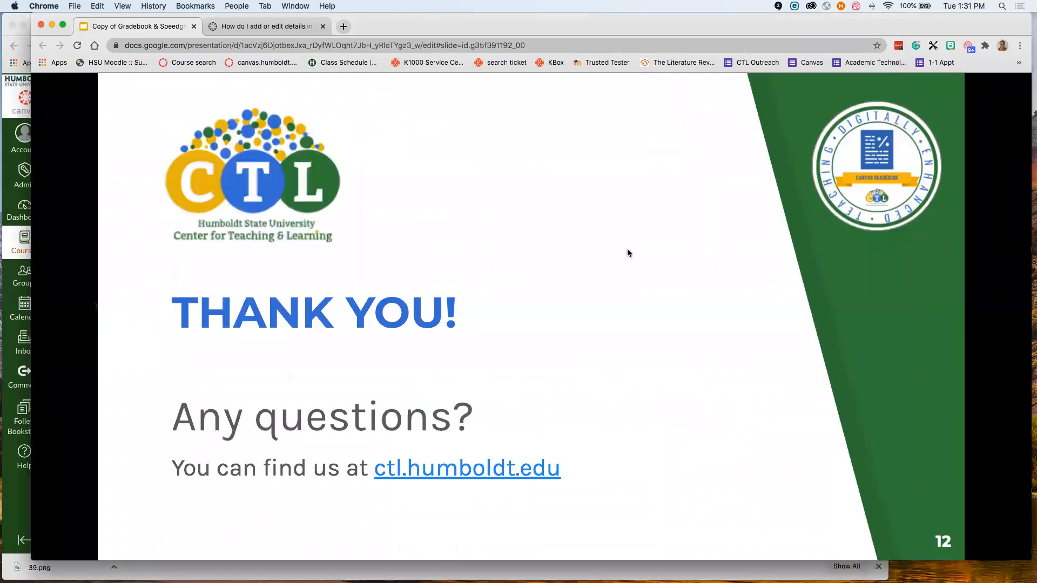